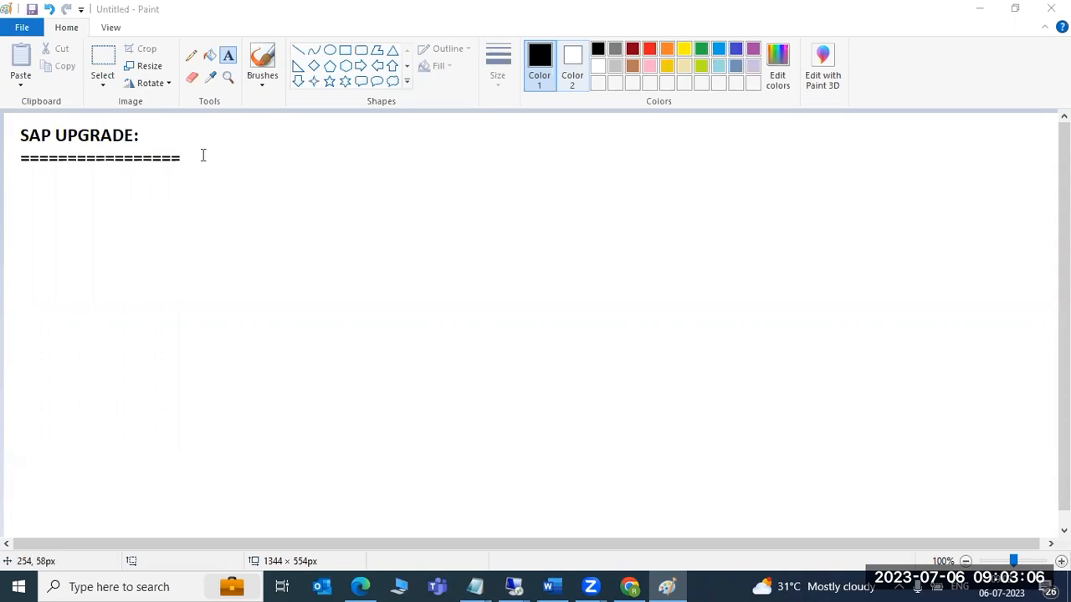
- Add a large text box below the SAP UPGRADE heading with the lines "Pre-steps :" and "1)stack.XML"
left_click_drag(27, 173, 969, 527)
type("Pre-s")
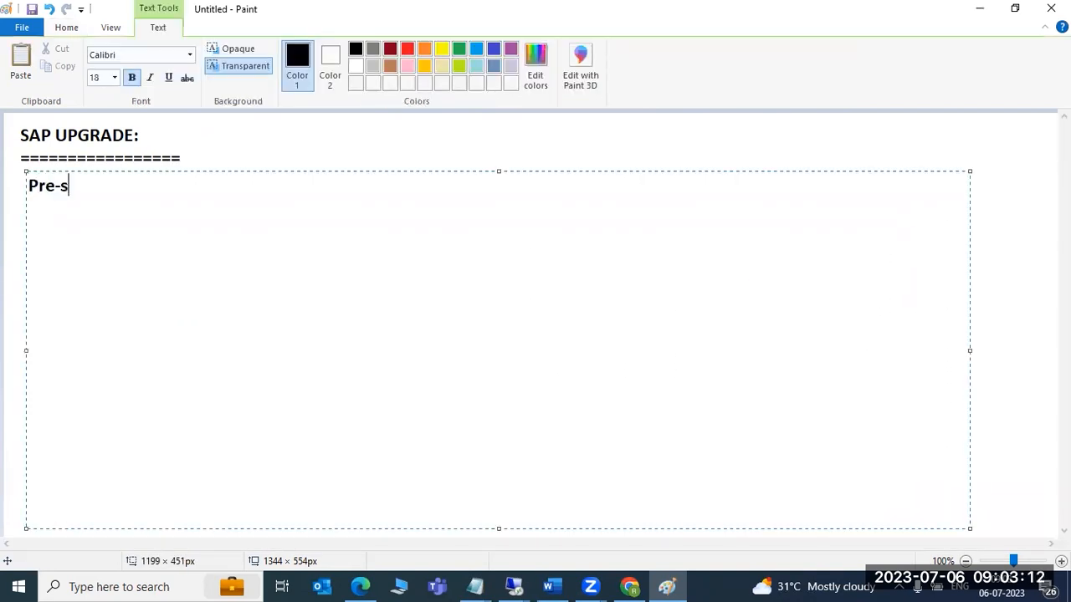
type("teps :")
key("Return")
type("1)stack.XML")
- Add the list items "2)downloaded the all patches from SMP" and "3)moved the patches app servers" on separate lines
key("Return")
type("2)d")
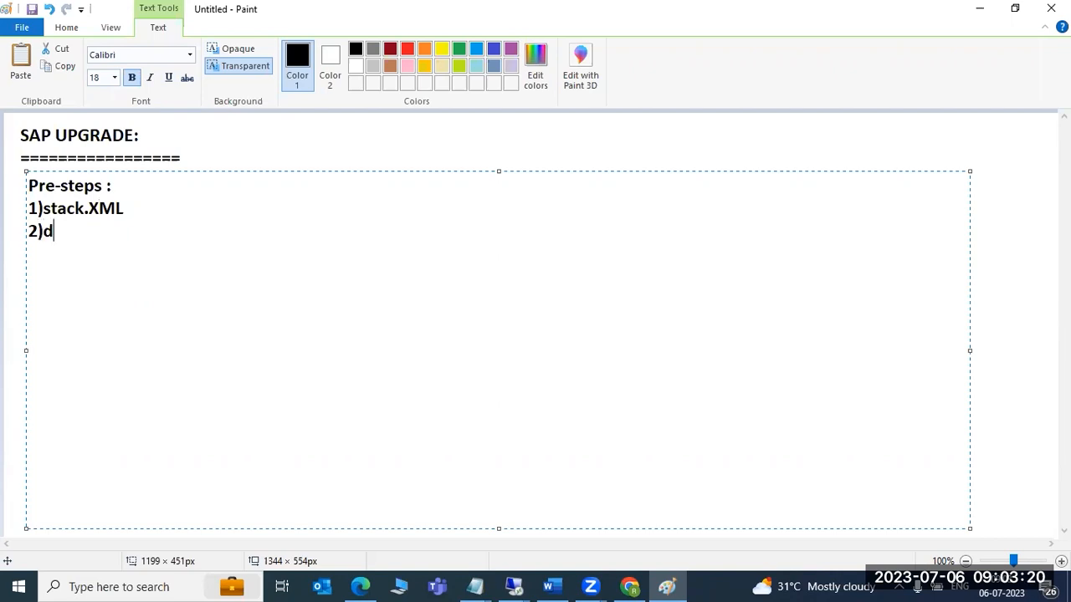
type("ownloaded th")
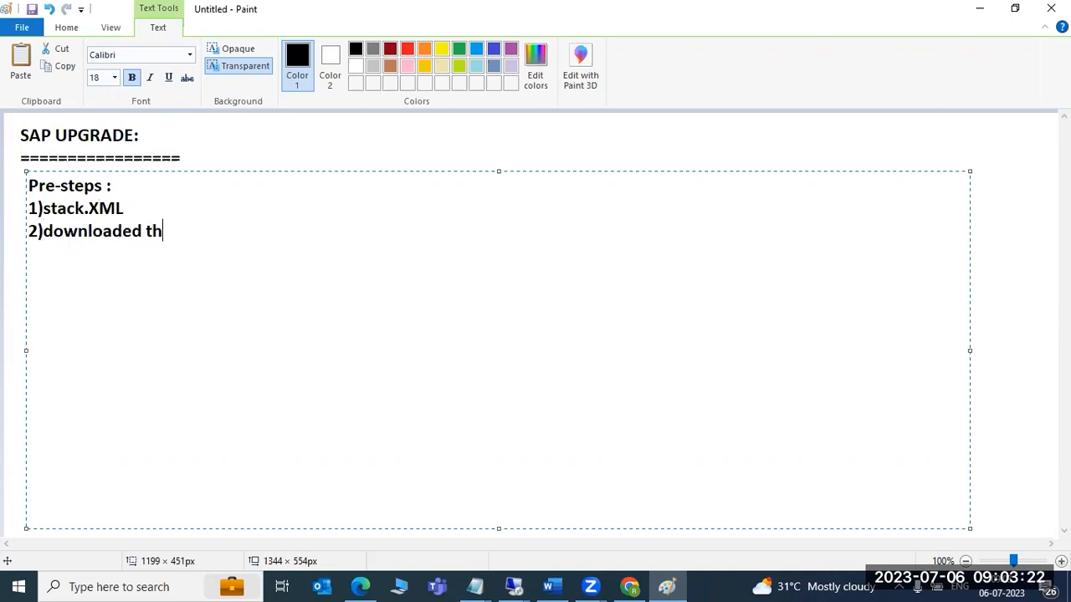
type("e all pa")
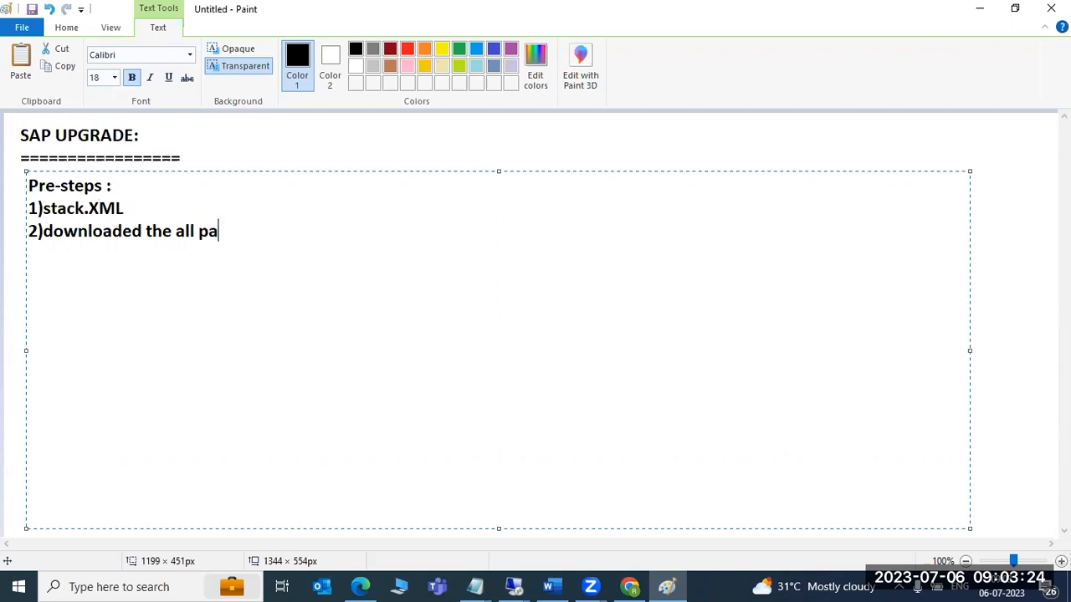
type("tches from SM")
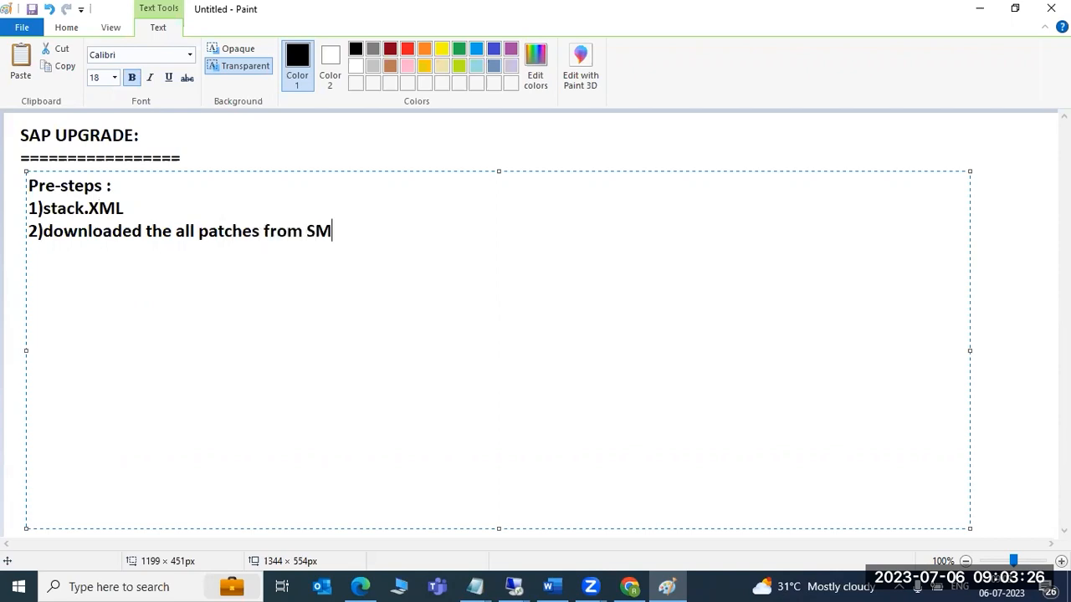
type("P 3)moved the patches app servers")
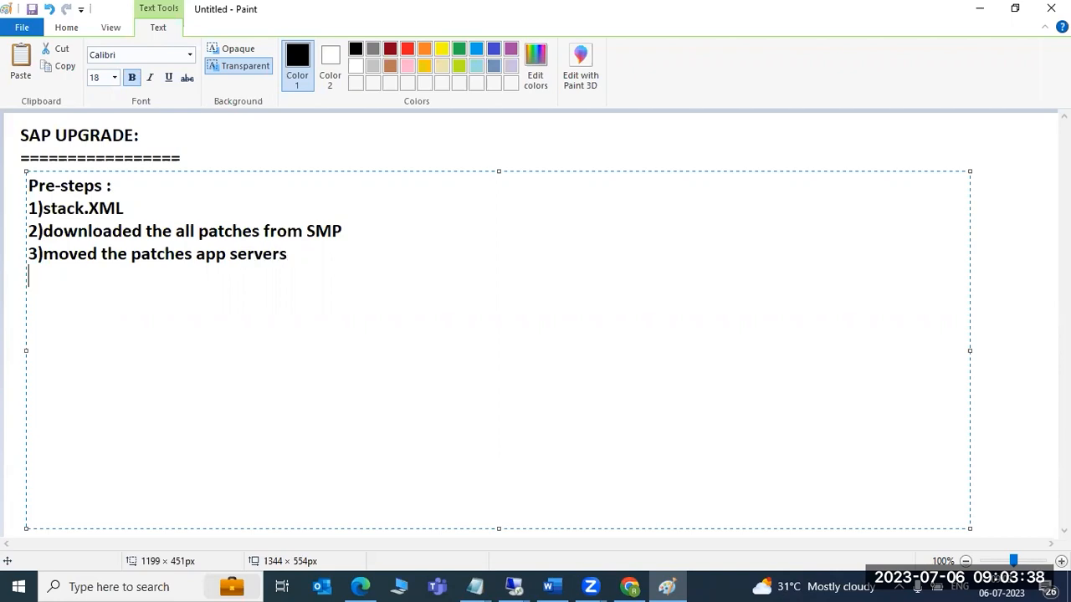
- Switch to the Windows Server 2012 R2 remote desktop and look through the patch files in the SAP (E:) drive's SAPSOFTWARES\upgrade folder
left_click(533, 579)
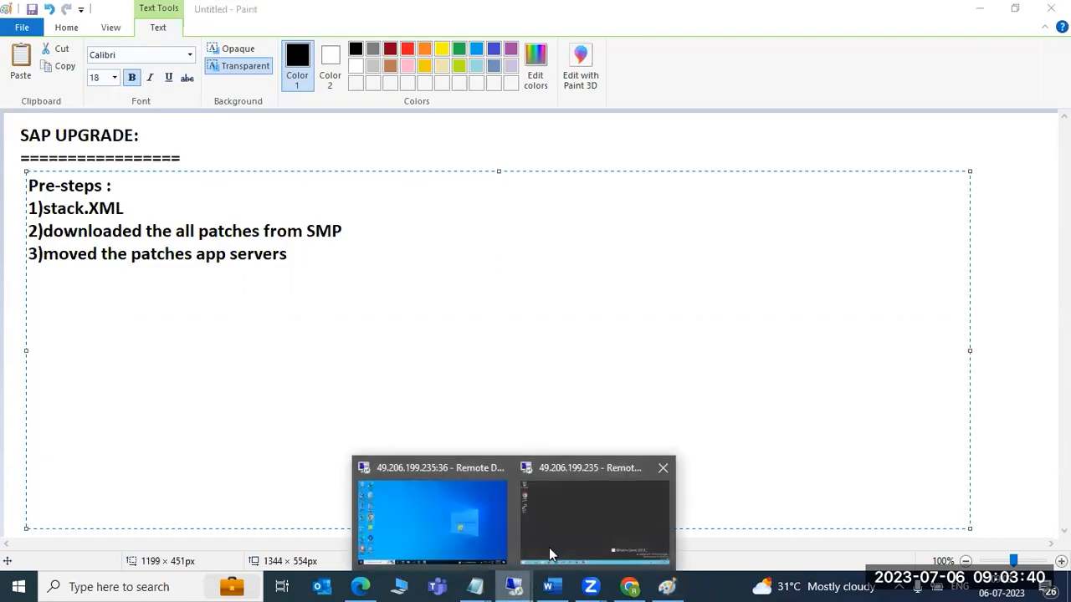
left_click(570, 531)
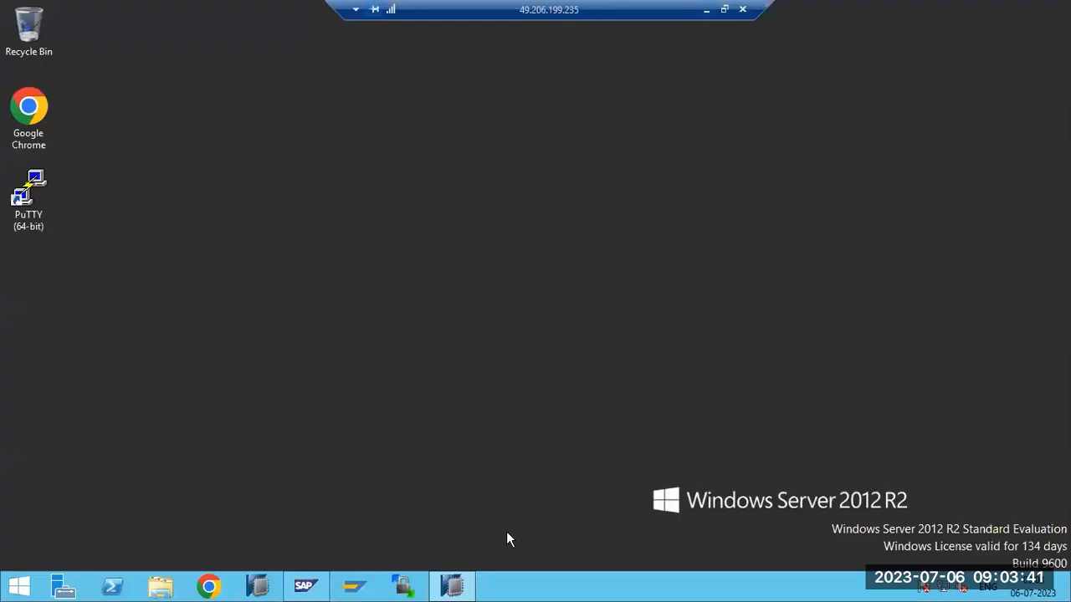
left_click(162, 588)
double_click(810, 310)
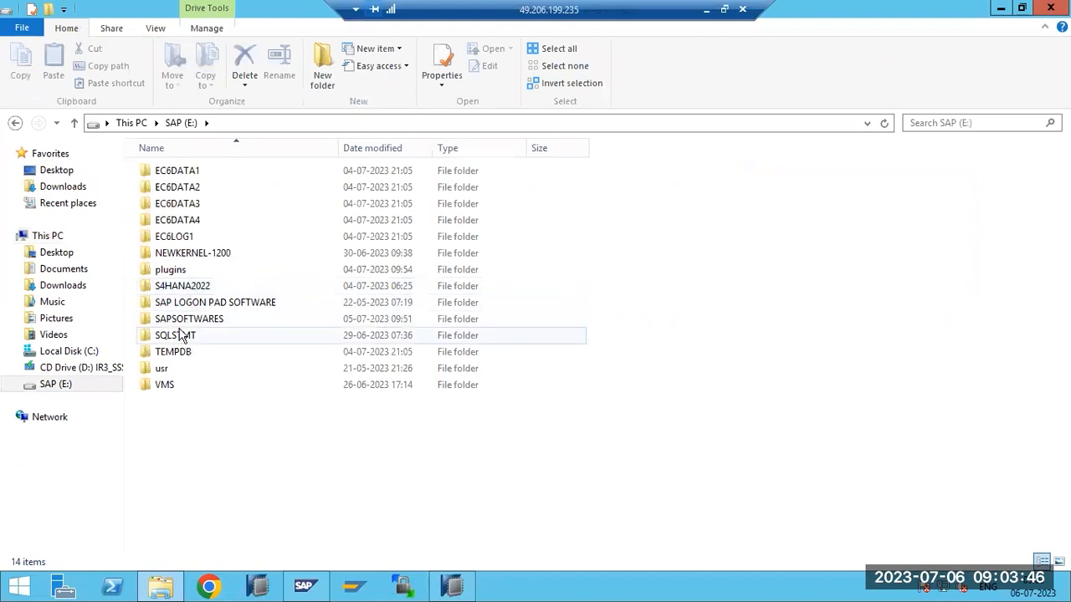
double_click(177, 319)
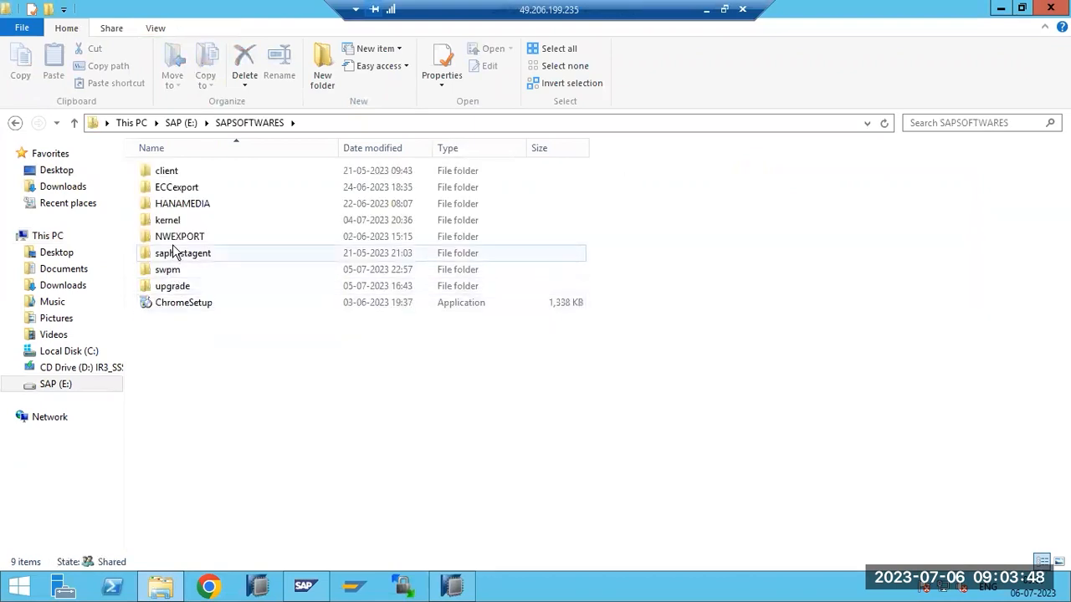
double_click(172, 286)
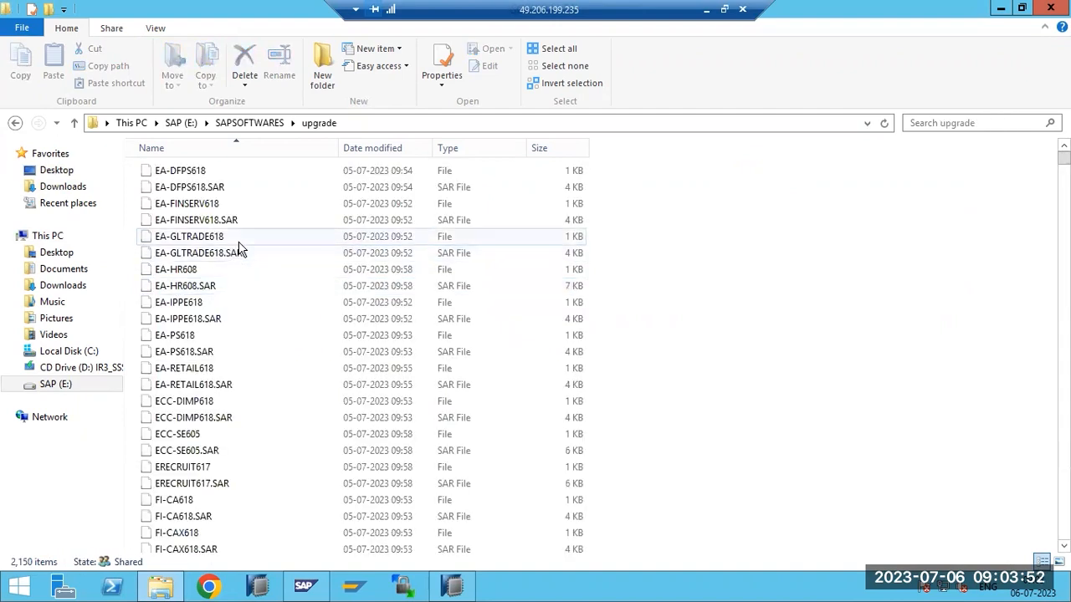
scroll(240, 251, "down", 20)
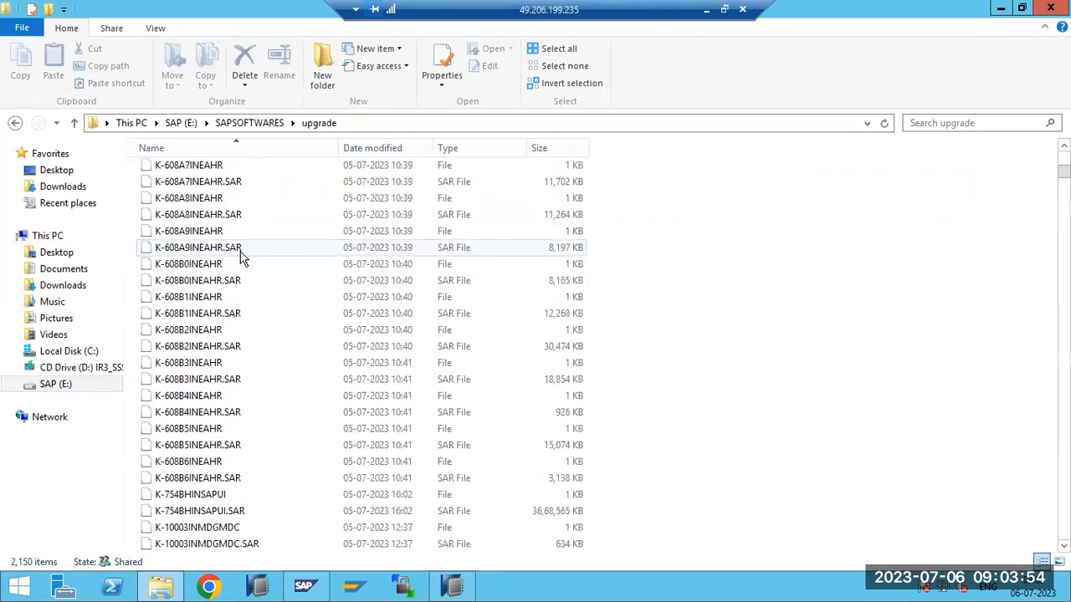
scroll(241, 257, "down", 20)
scroll(249, 339, "down", 20)
scroll(251, 335, "down", 5)
left_click(67, 191)
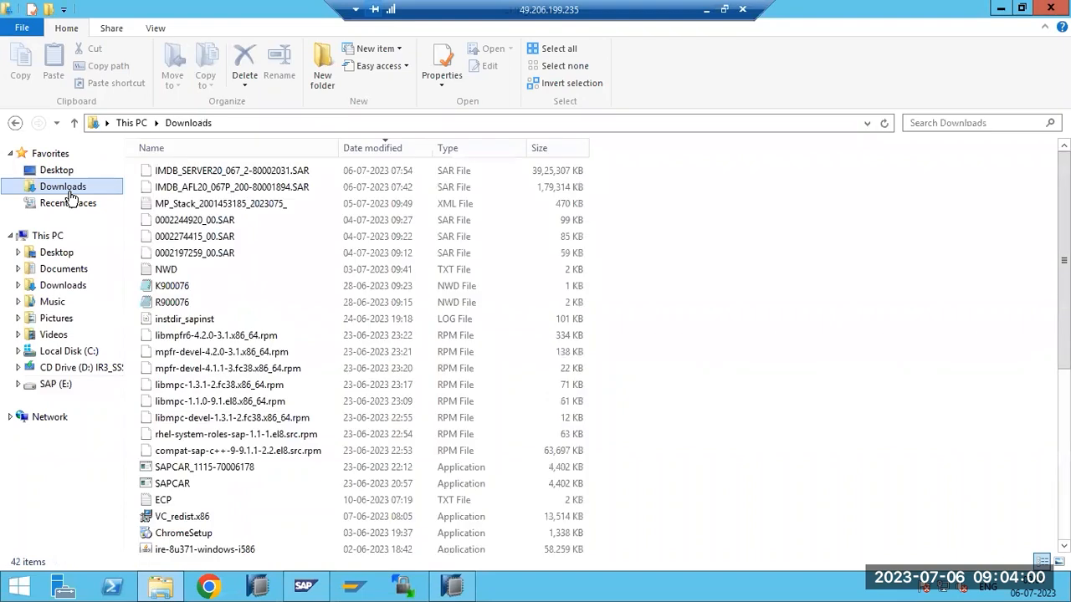
left_click(199, 209)
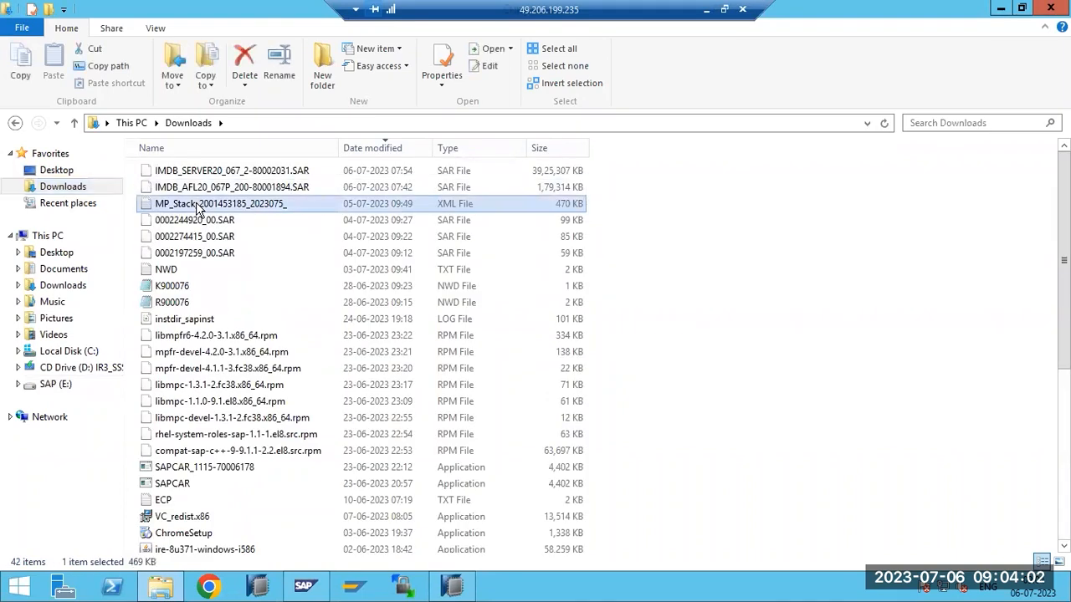
left_click(48, 235)
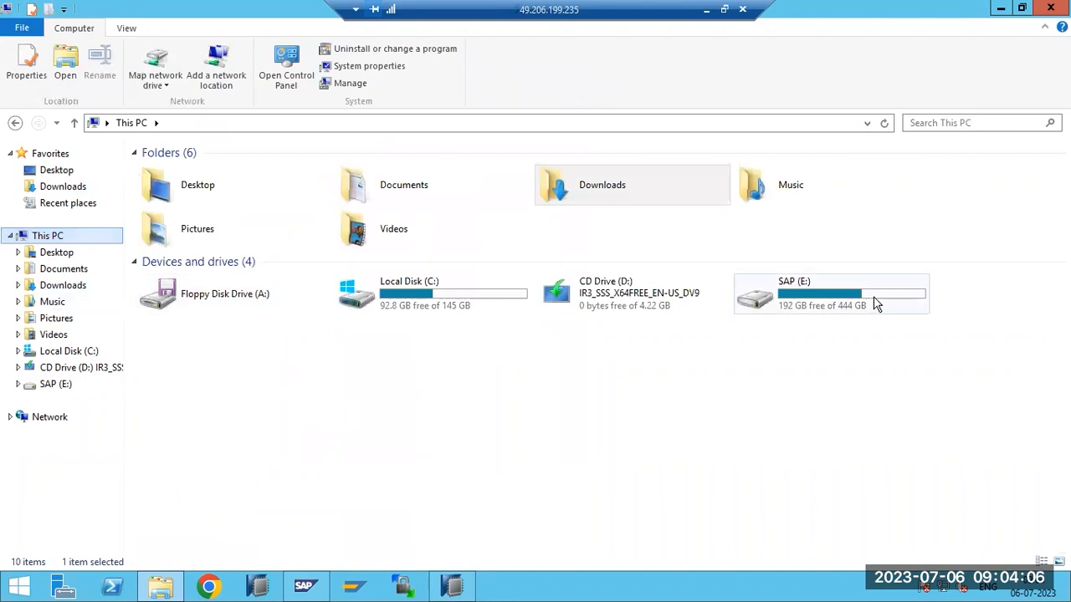
double_click(876, 304)
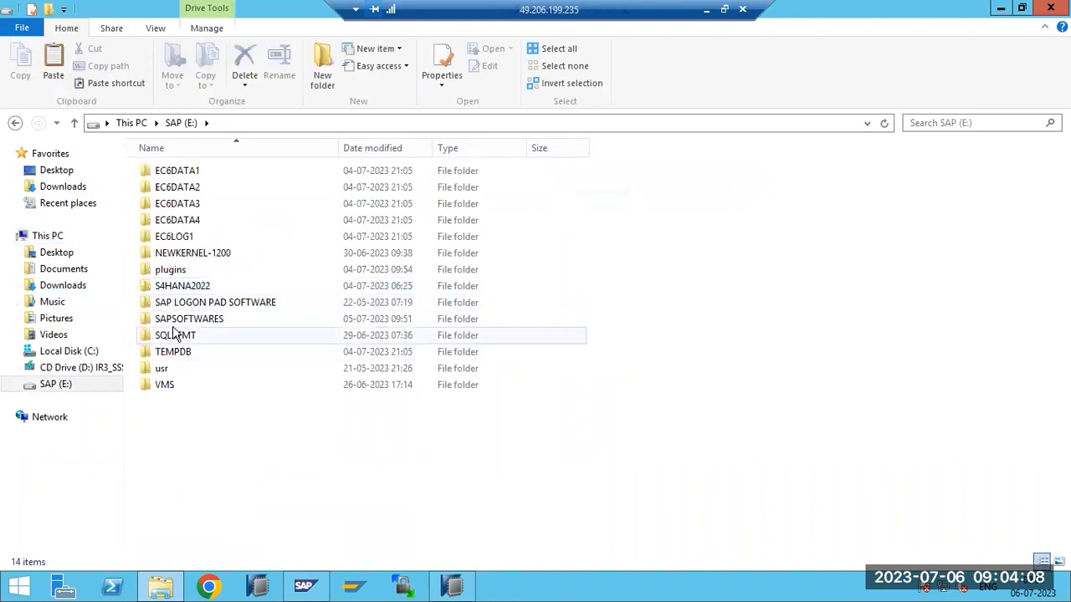
double_click(169, 319)
double_click(172, 287)
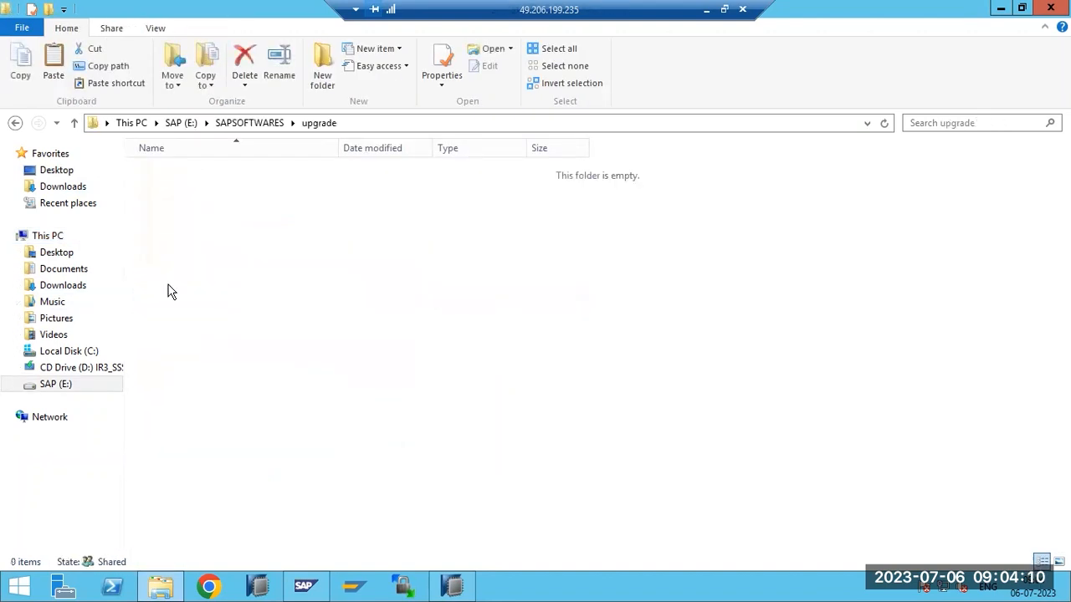
left_click(178, 321)
left_click(722, 318)
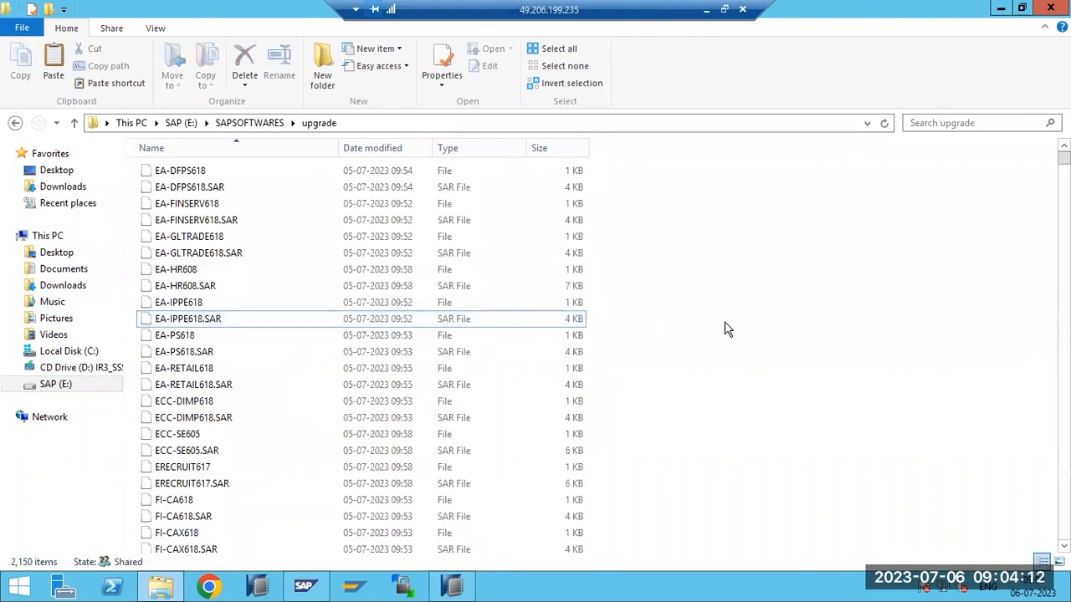
key("ctrl+v")
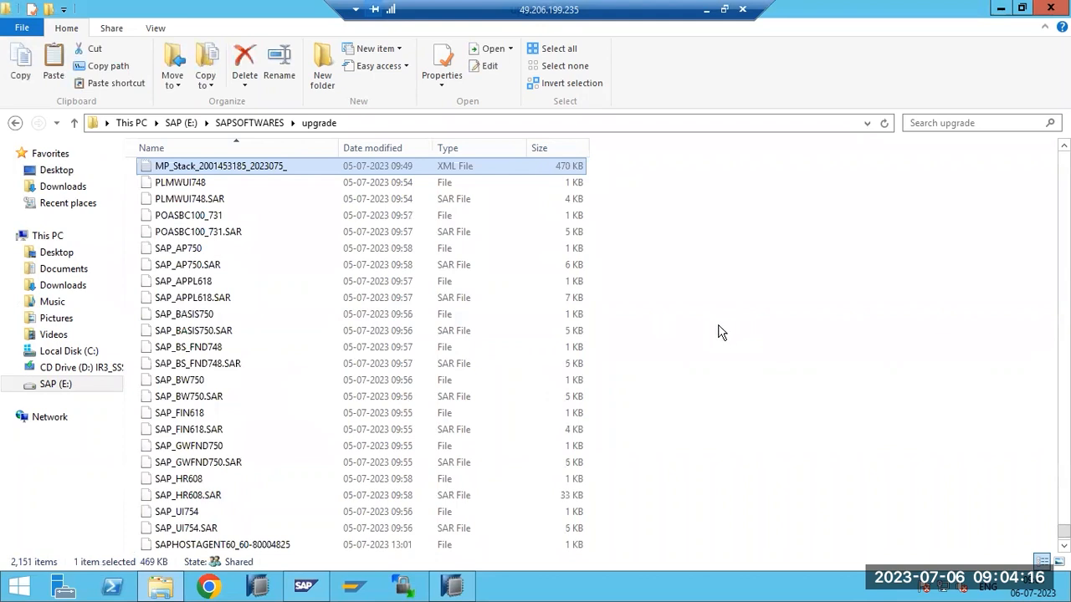
left_click(1051, 9)
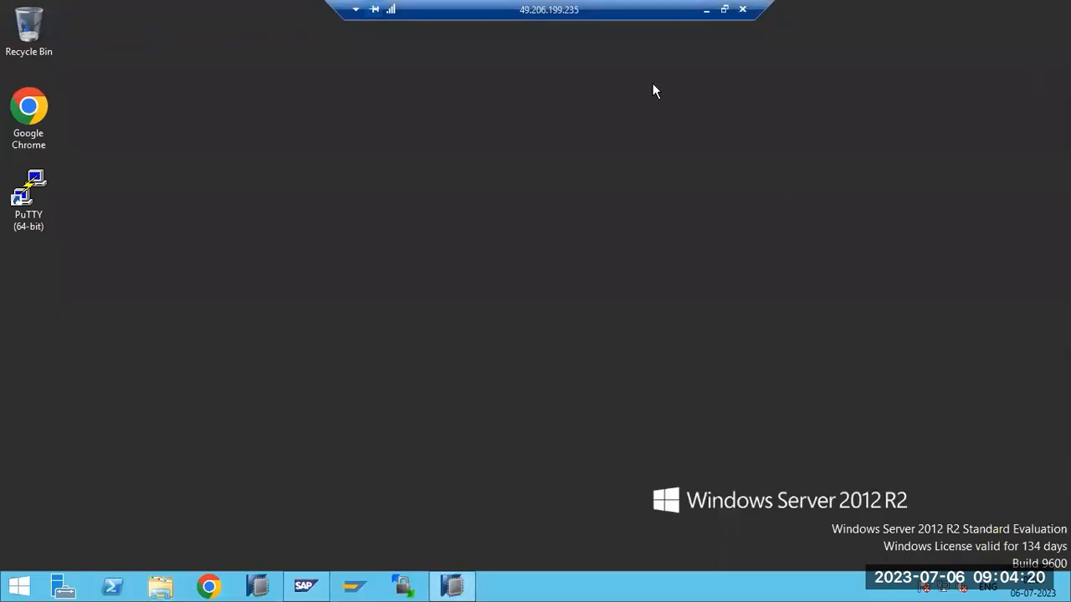
- Return to the Paint notes and add the item "4)SM58- failed transactional LUW's"
left_click(706, 9)
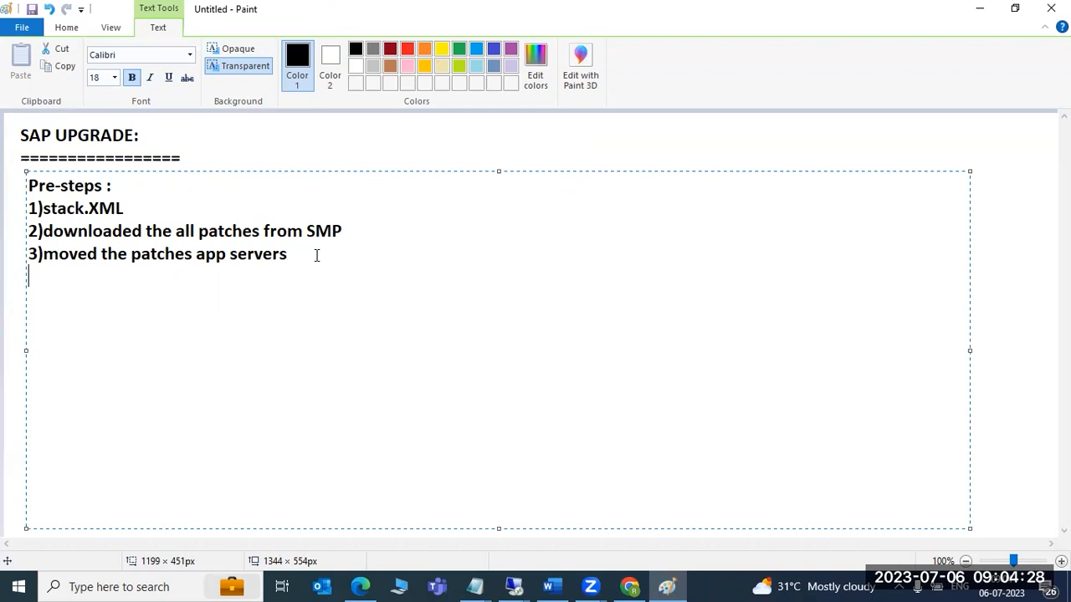
type("4)")
type("SM58- we")
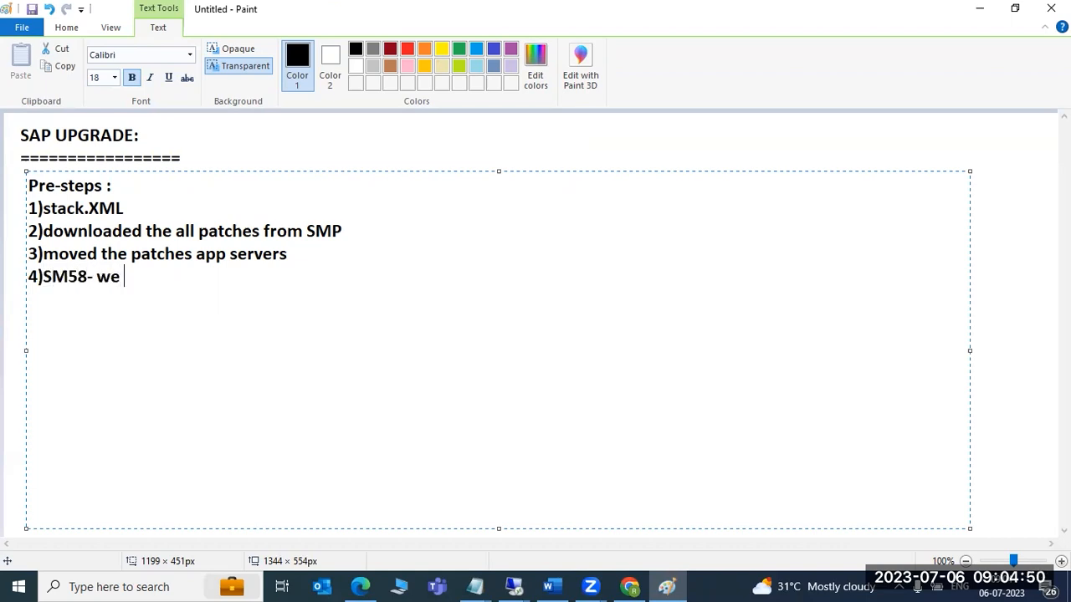
key("BackSpace")
key("BackSpace")
type("failed trans")
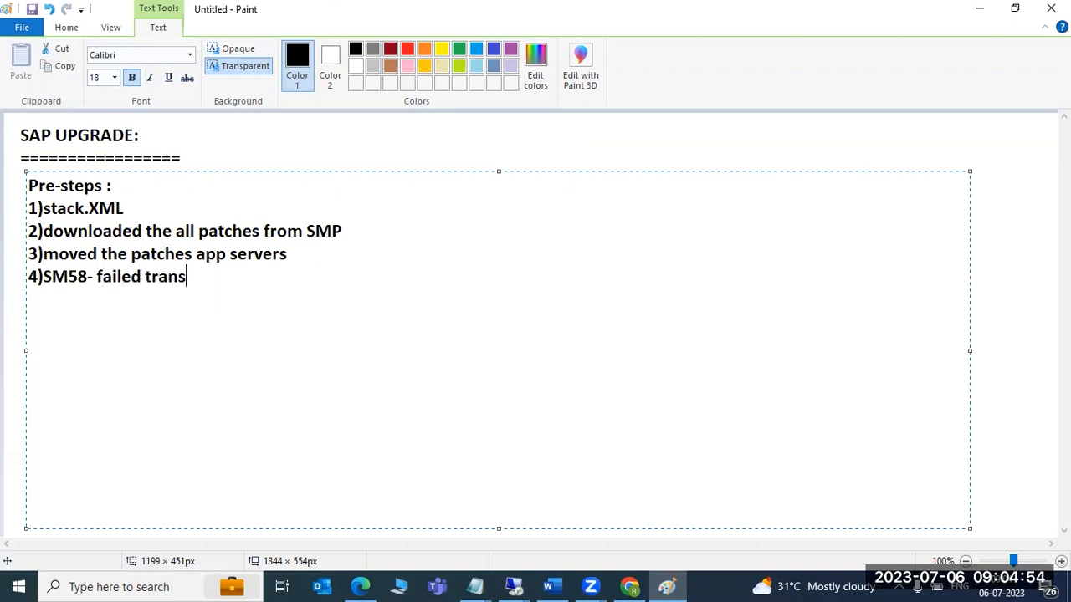
type("actional ")
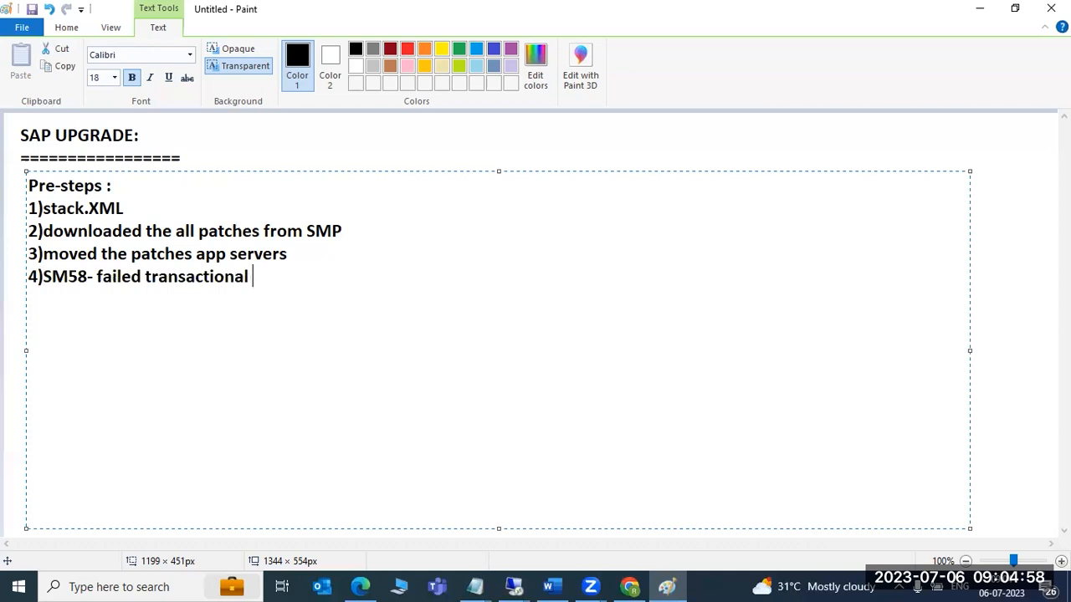
type("LUW's")
- Add the item "5)SM13 - there are no failed update records" on a new line
key("Return")
type("5)")
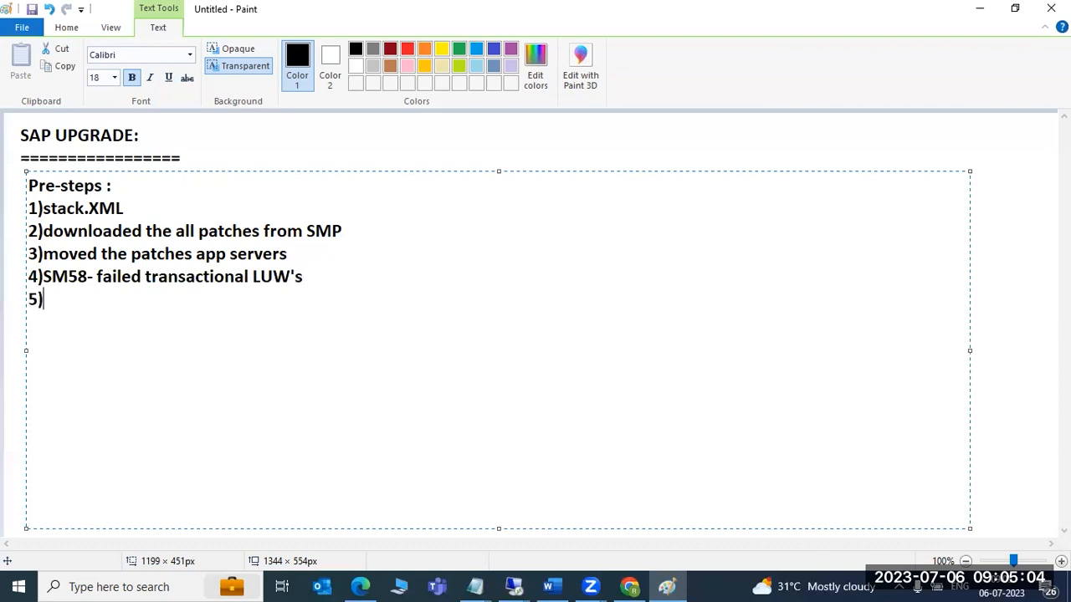
type("SM130")
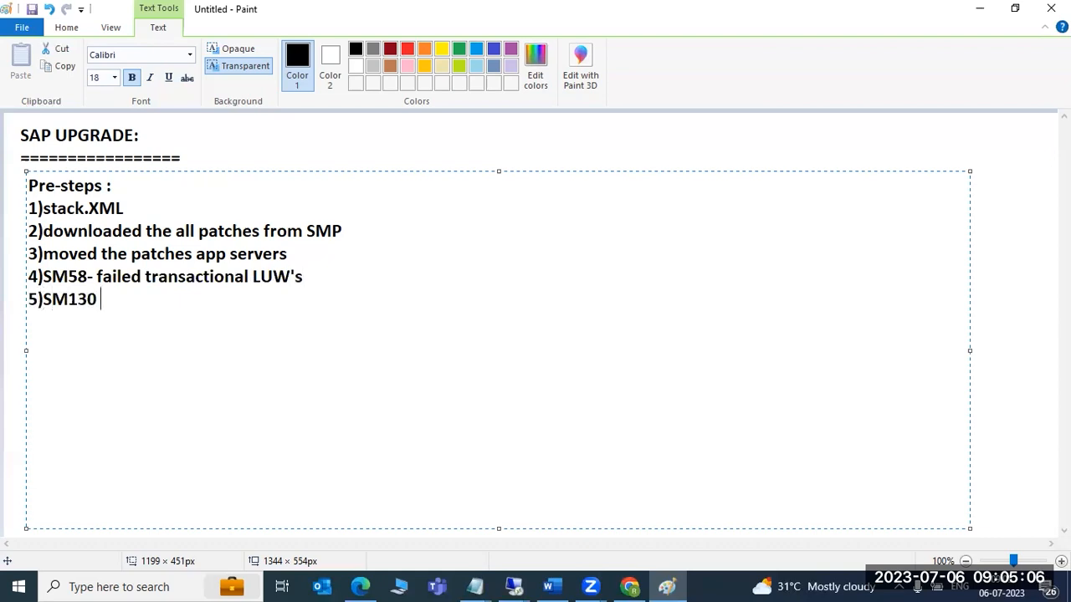
key("BackSpace")
key("BackSpace")
type("3 - there are no failed update records")
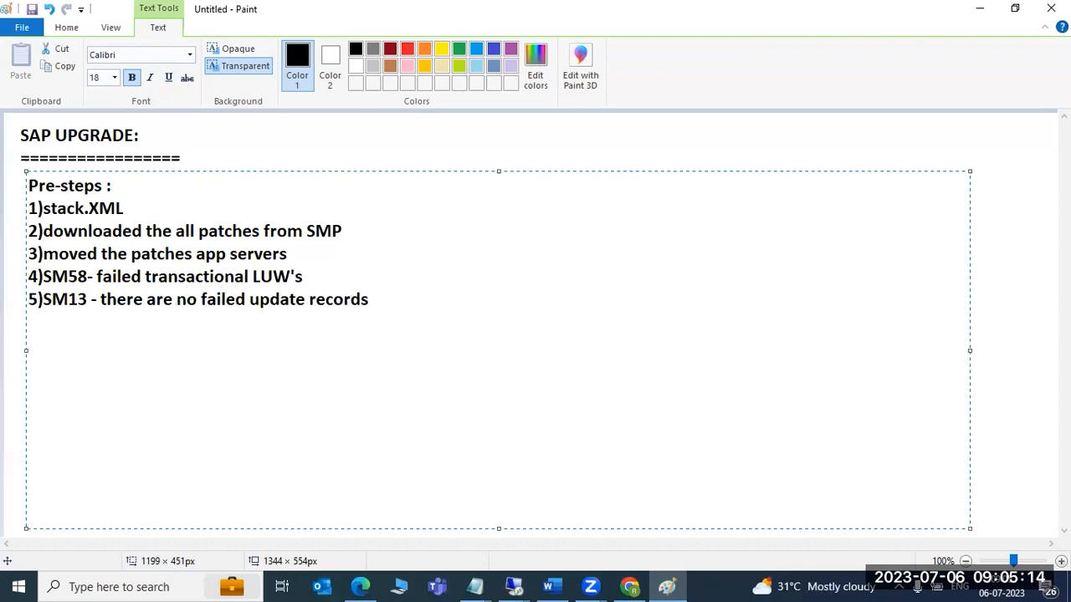
- Add the item "6)SMQ1/Smq2 - MCIX* queues - should not be any failed queues" on a new line
key("Return")
type("6)SMQ1/Smq")
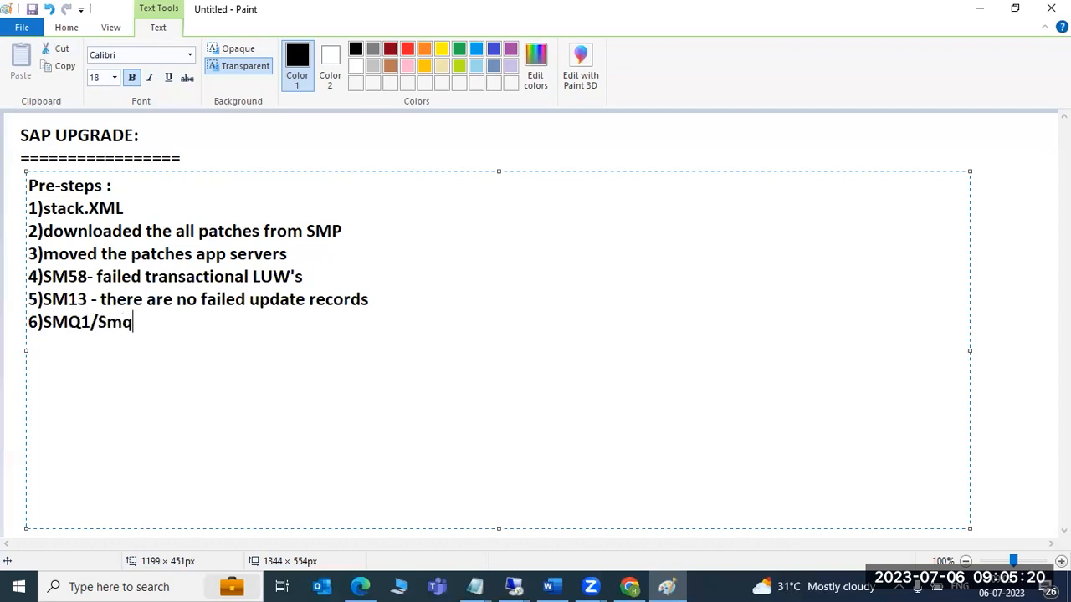
type("2 - ")
type("MCIC")
type("*")
key("BackSpace")
key("BackSpace")
key("BackSpace")
type("IX*")
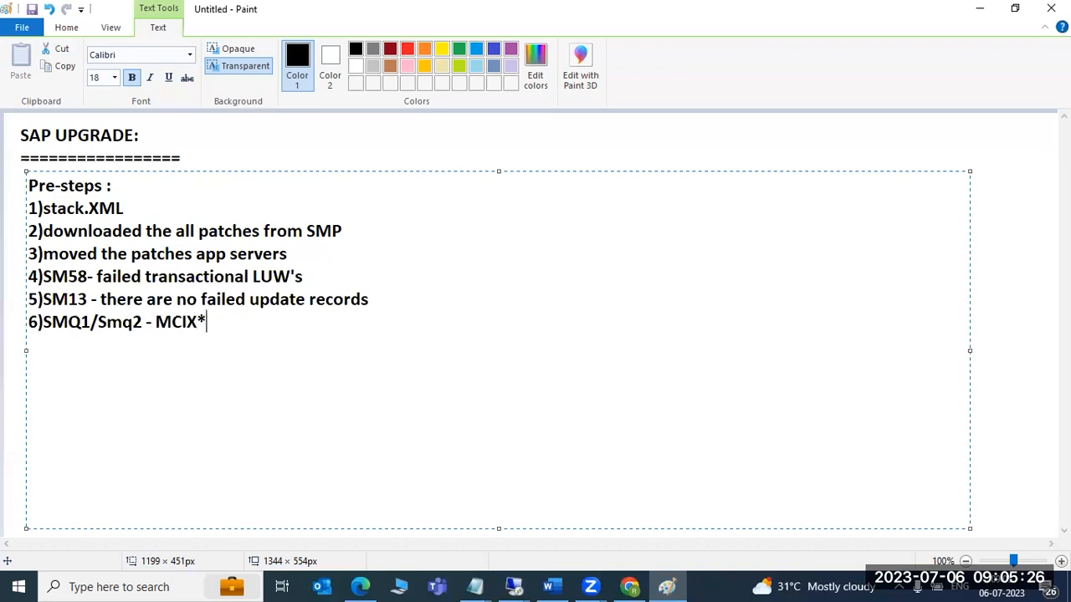
type(" quees")
key("BackSpace")
key("BackSpace")
type("ues ")
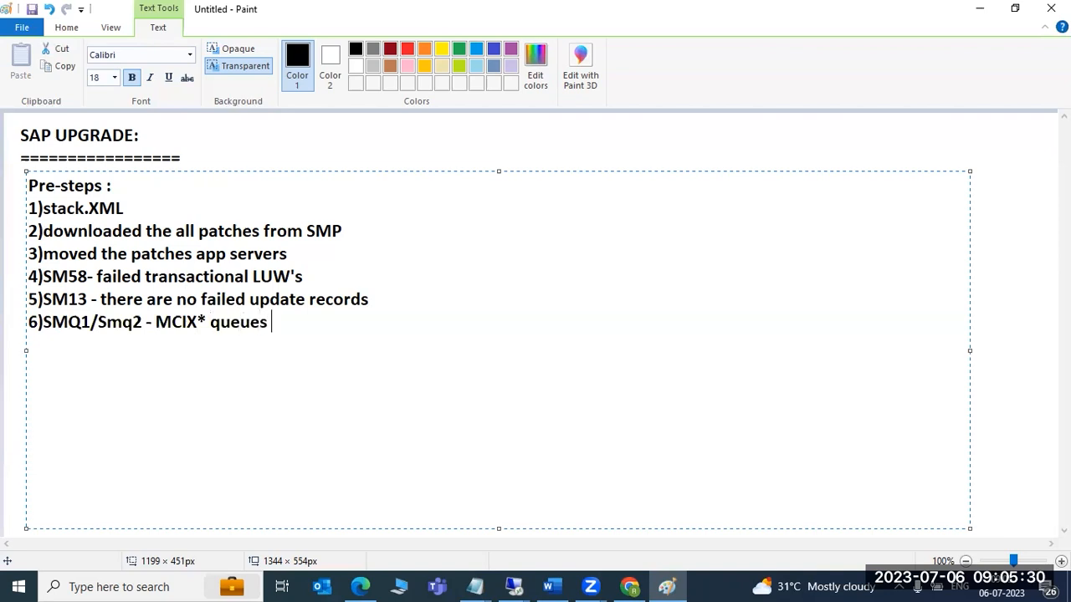
type("- should not be a")
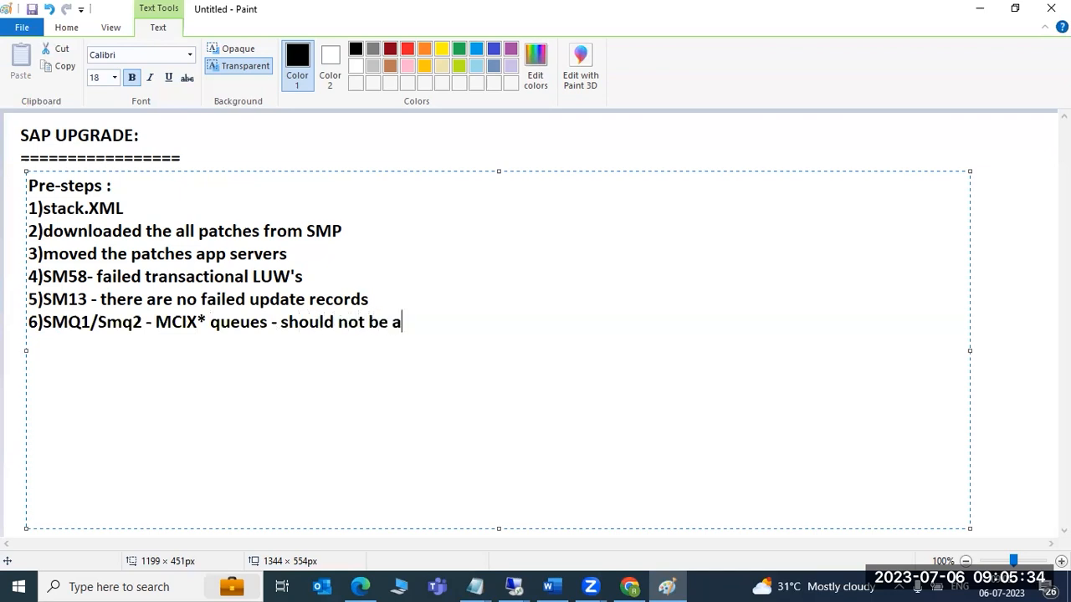
type("ny failed queues")
- Add the item "7)no open or unreleased trnasports in SAP system" on a new line
key("Return")
type("7)")
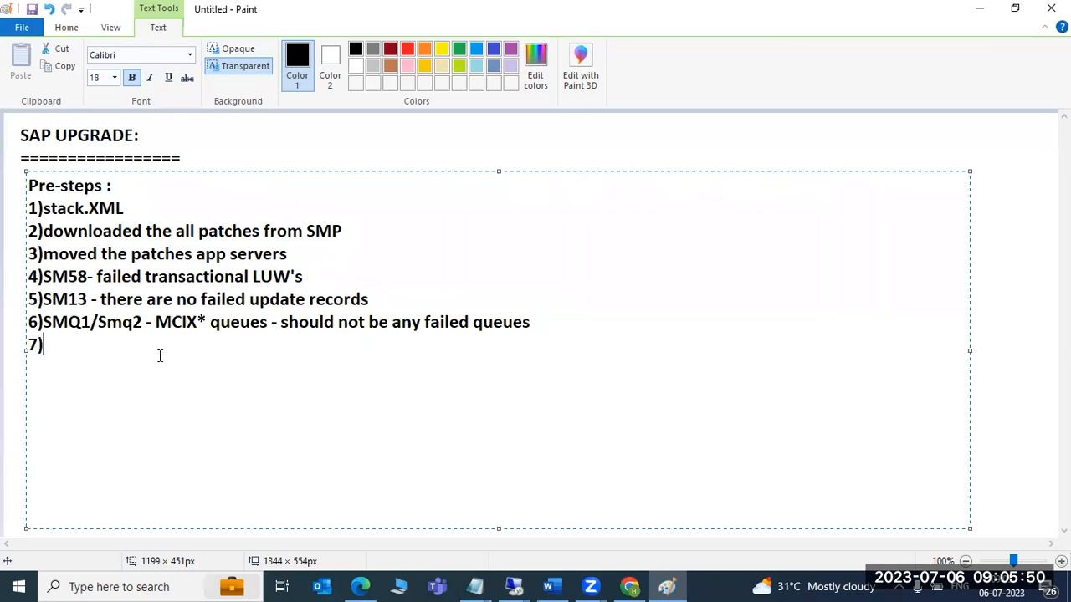
type("no i")
type("open ")
type("or")
type(" unrelwased ")
type("tr")
key("BackSpace")
key("BackSpace")
key("BackSpace")
key("BackSpace")
key("BackSpace")
key("BackSpace")
key("BackSpace")
key("BackSpace")
key("BackSpace")
type("eased trnasports in SAP system.8")
key("BackSpace")
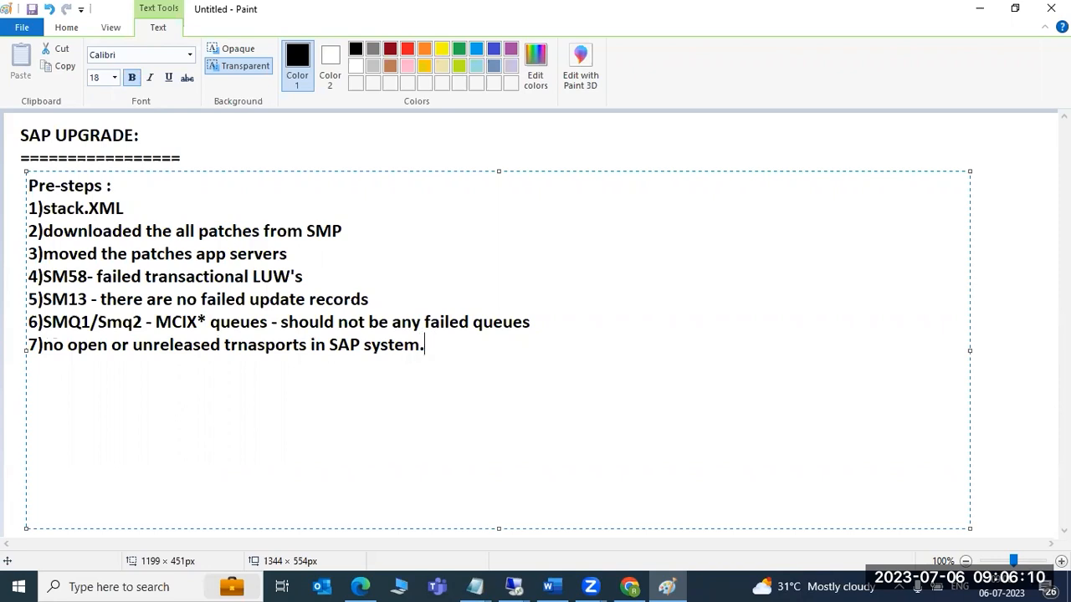
- Add the item "8)enough space at OS level and DB level" on a new line of the pre-steps list
key("Return")
type("8)enoiugh")
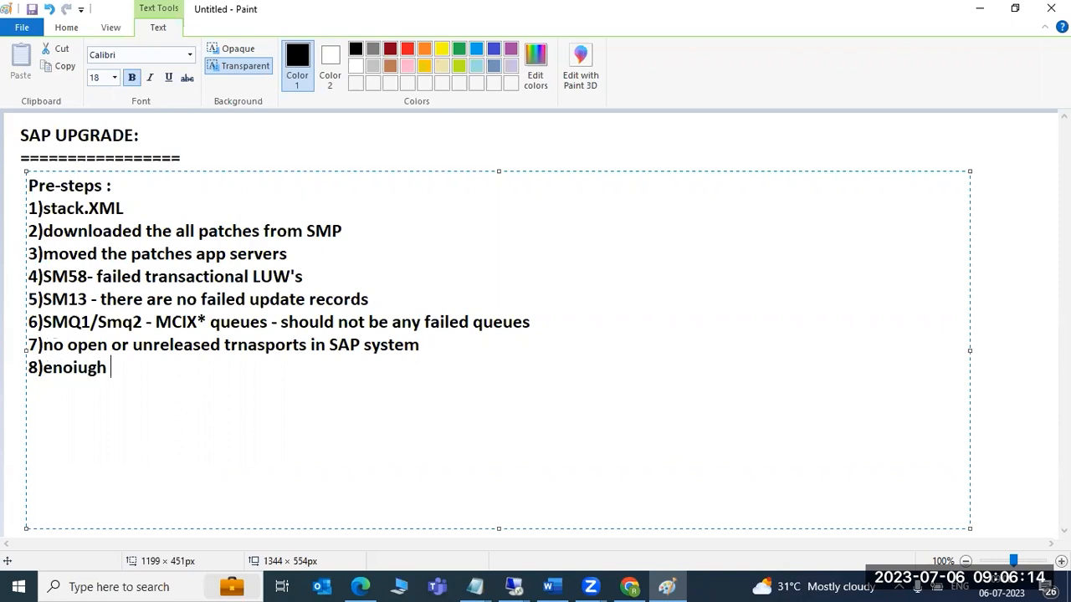
key("BackSpace")
key("BackSpace")
key("BackSpace")
type("ugh space at ")
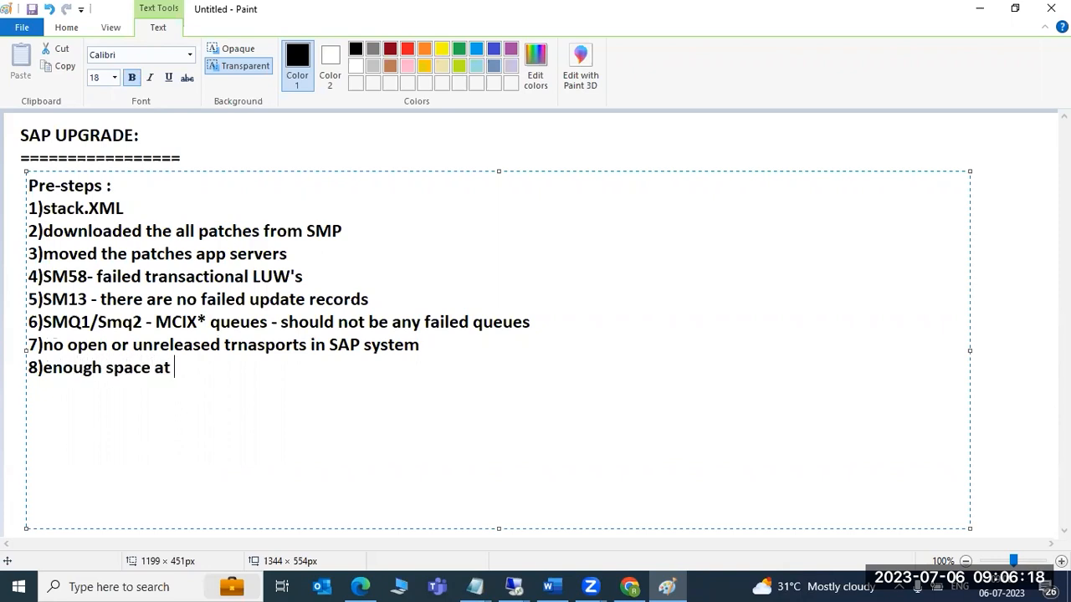
type("OS level and DB level")
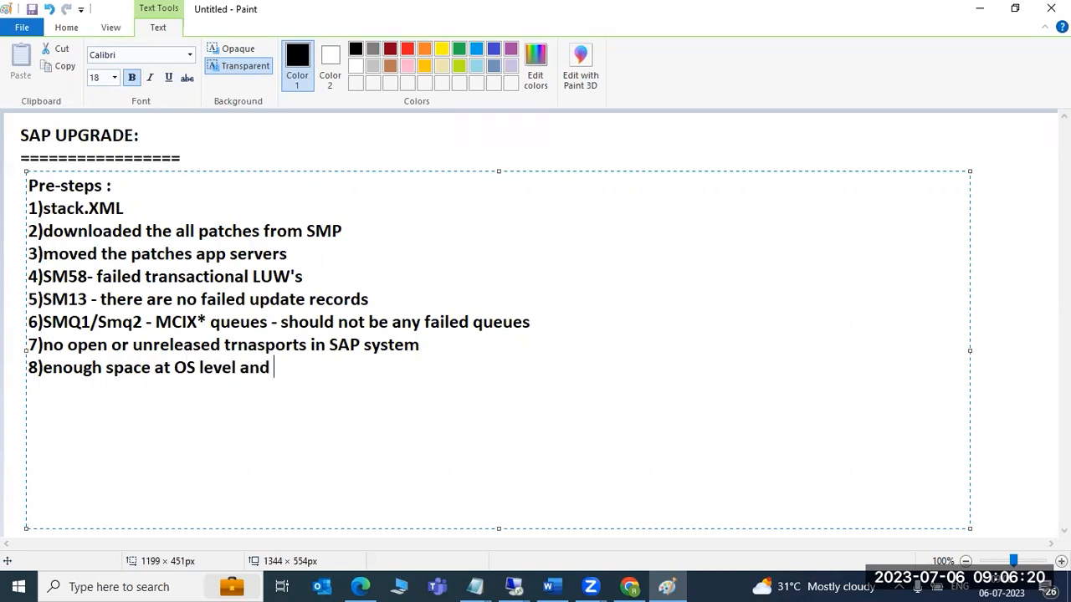
- Add the item "9)passwords of SIDADM,DDIC,SAPSERVICESSID," on a new line
key("Return")
type("9)")
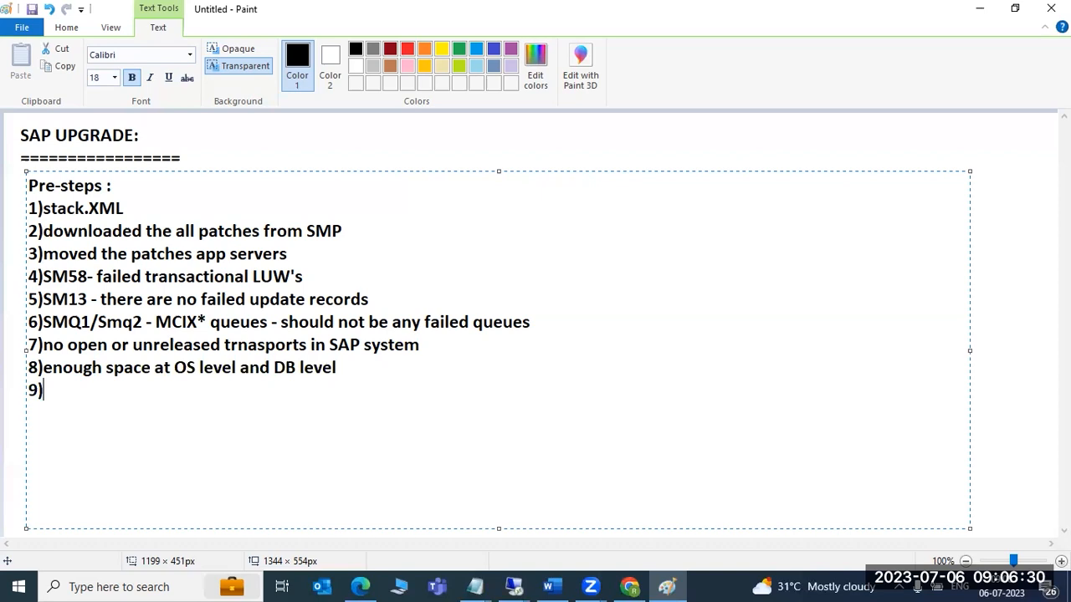
type("passwords of ")
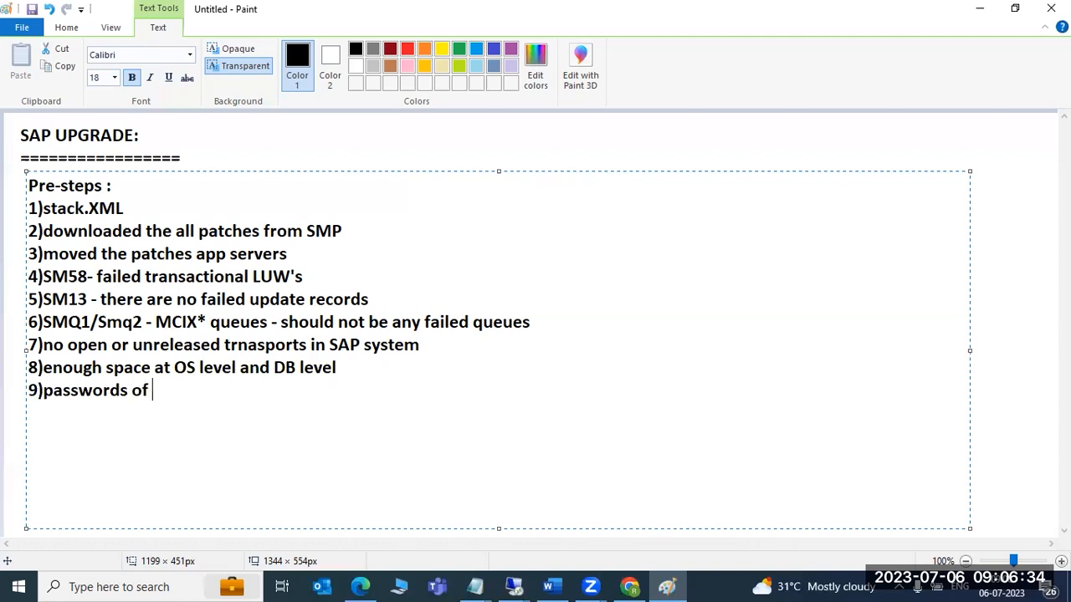
type("SIDADM")
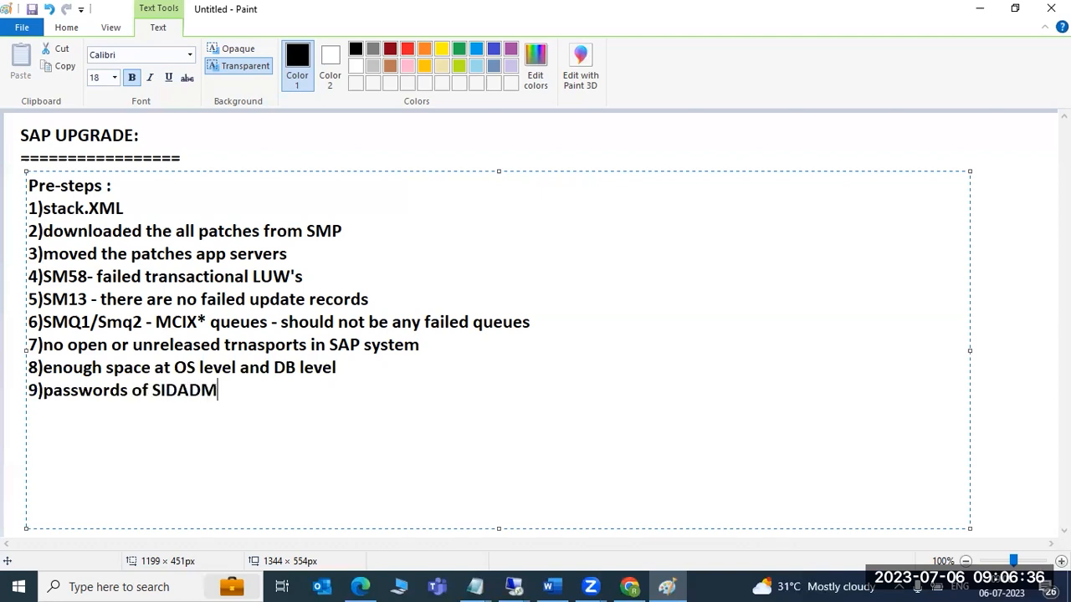
type(",DDIC,SAPSERVICES")
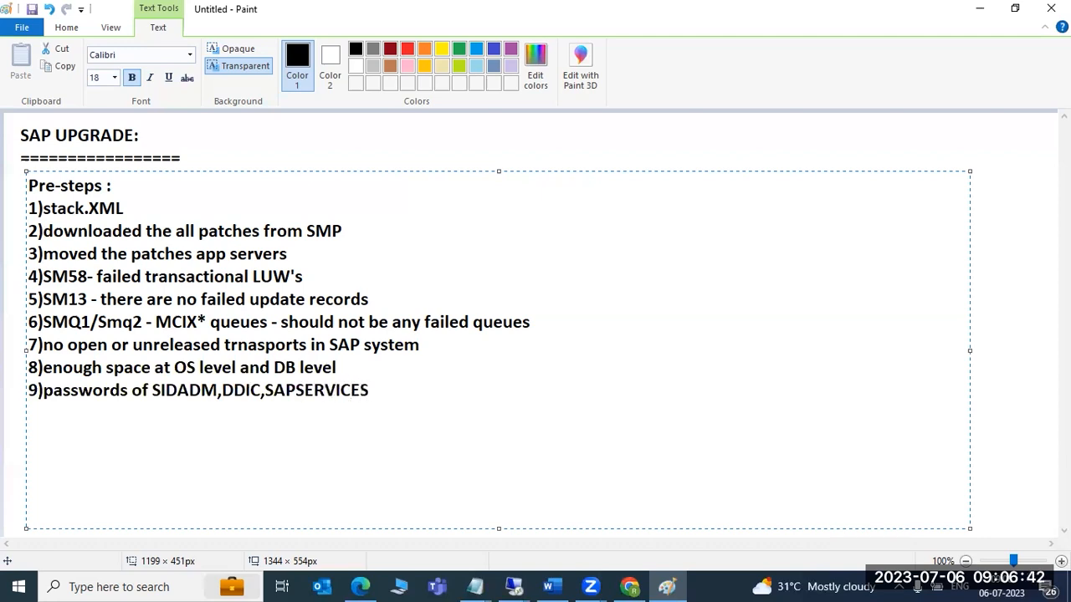
type("SID,")
- Add the item "10) full DB backup" on a new line, followed by line breaks
key("Return")
type("10)")
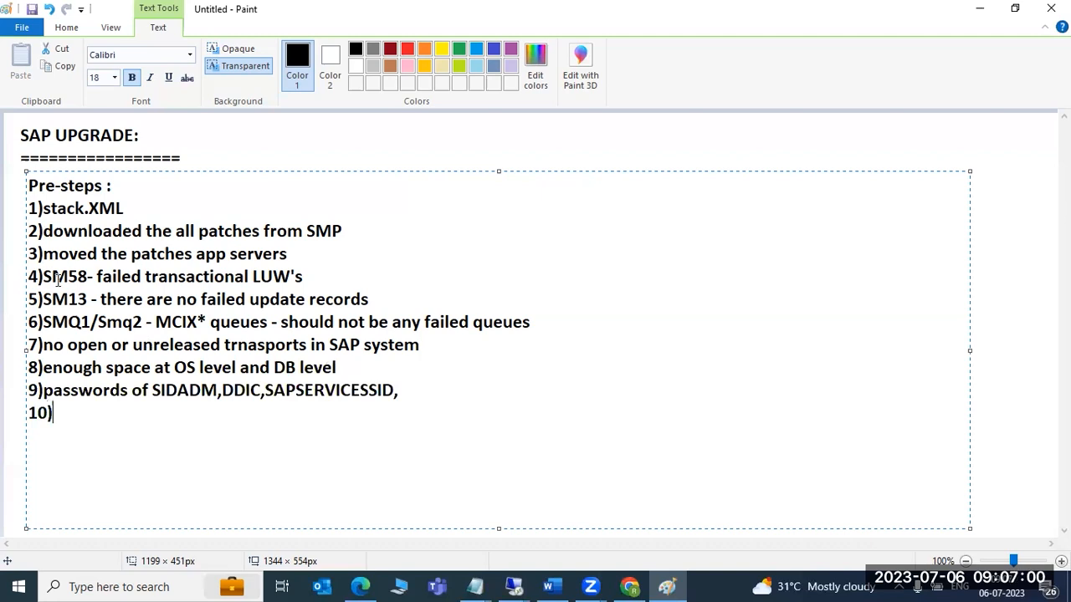
left_click_drag(30, 276, 408, 344)
left_click(344, 411)
key("BackSpace")
key("BackSpace")
key("BackSpace")
type("10) full DB backup")
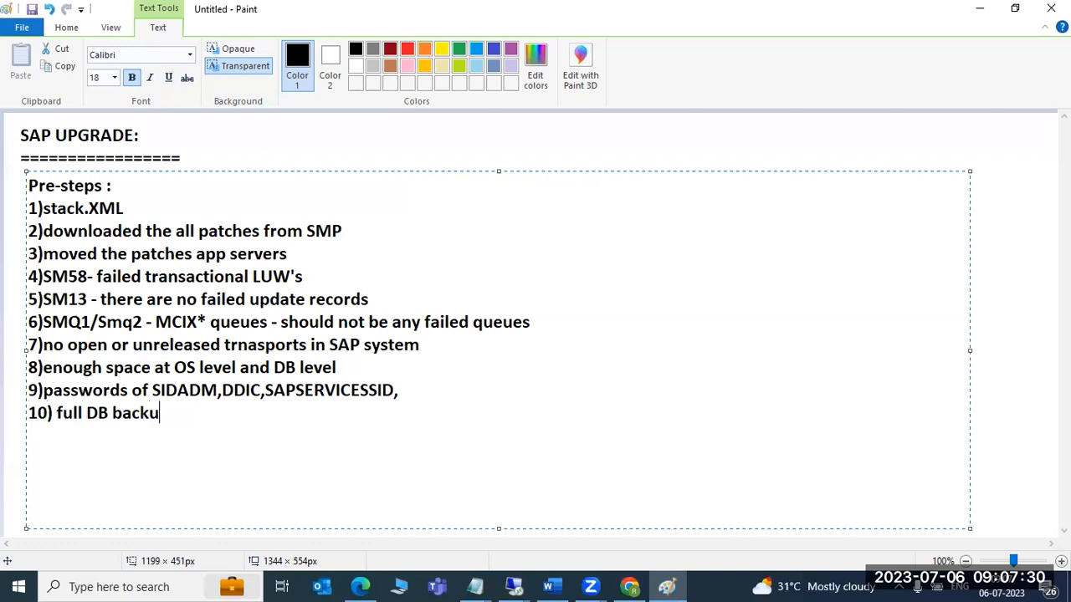
key("Return")
key("Return")
left_click(513, 586)
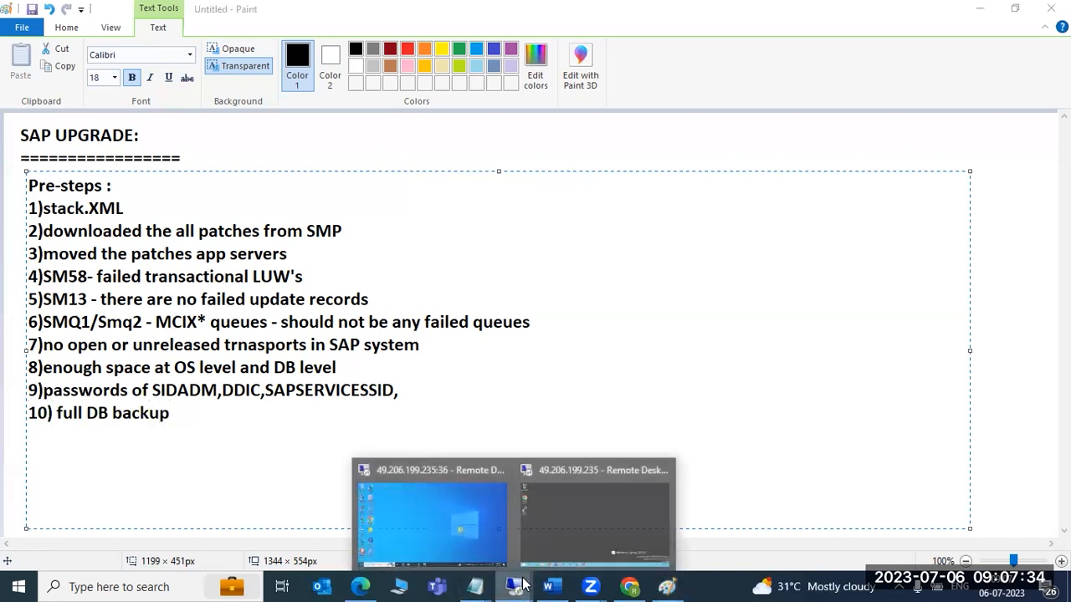
left_click(556, 535)
left_click(355, 586)
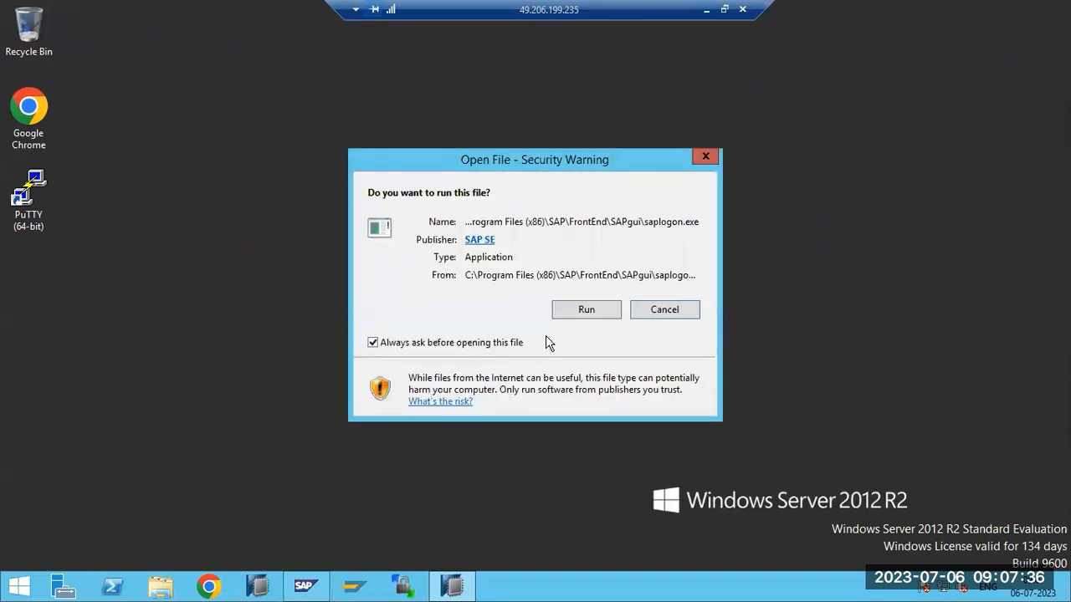
left_click(595, 307)
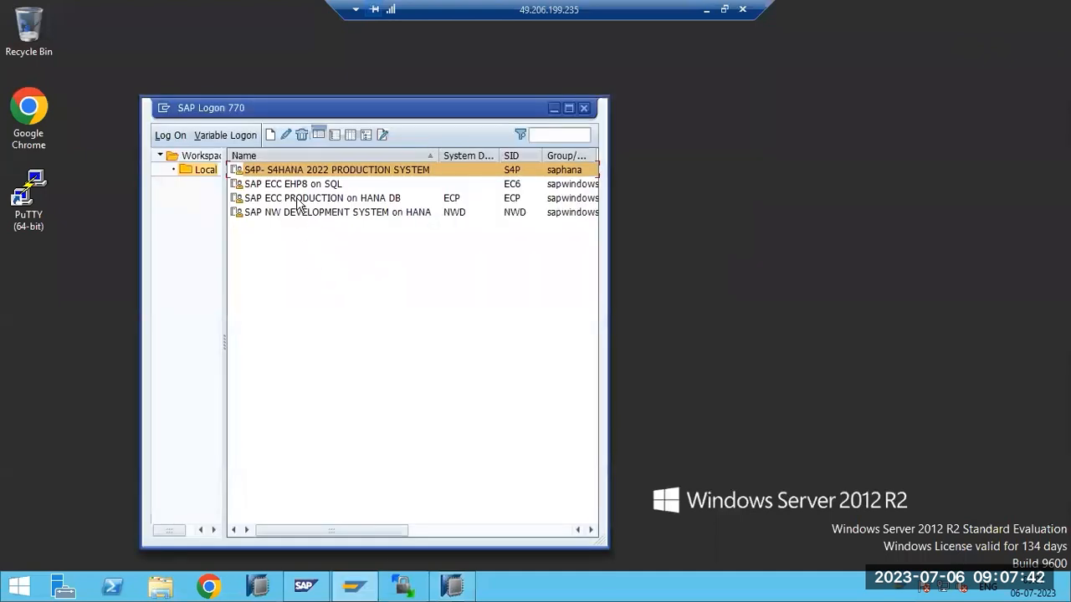
- Log on to SAP ECC PRODUCTION on HANA DB, client 100, as user basis with the account password
left_click(296, 198)
double_click(297, 198)
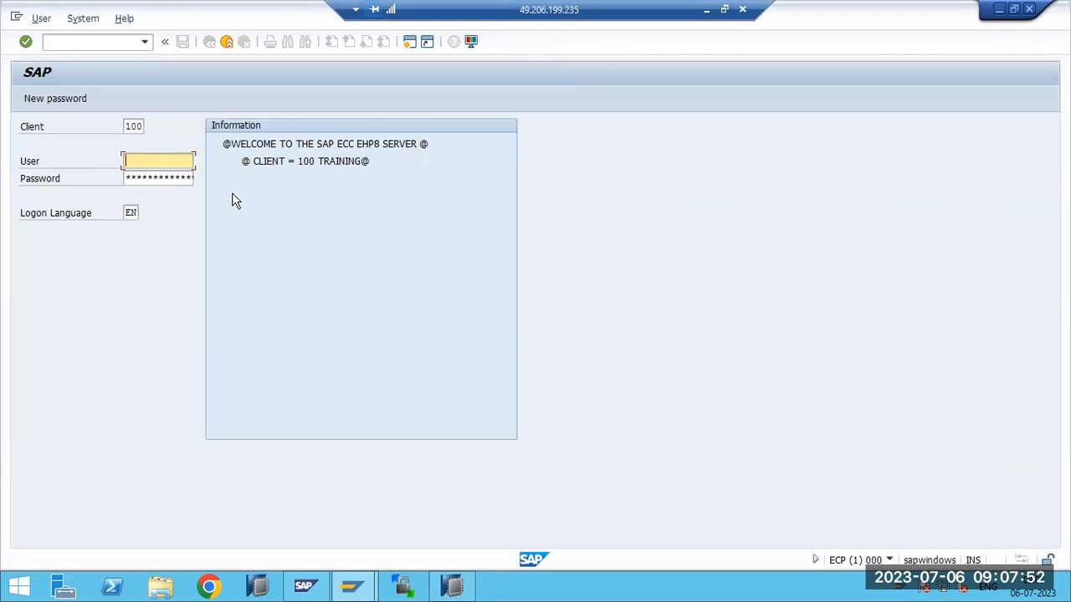
type("basis")
key("Tab")
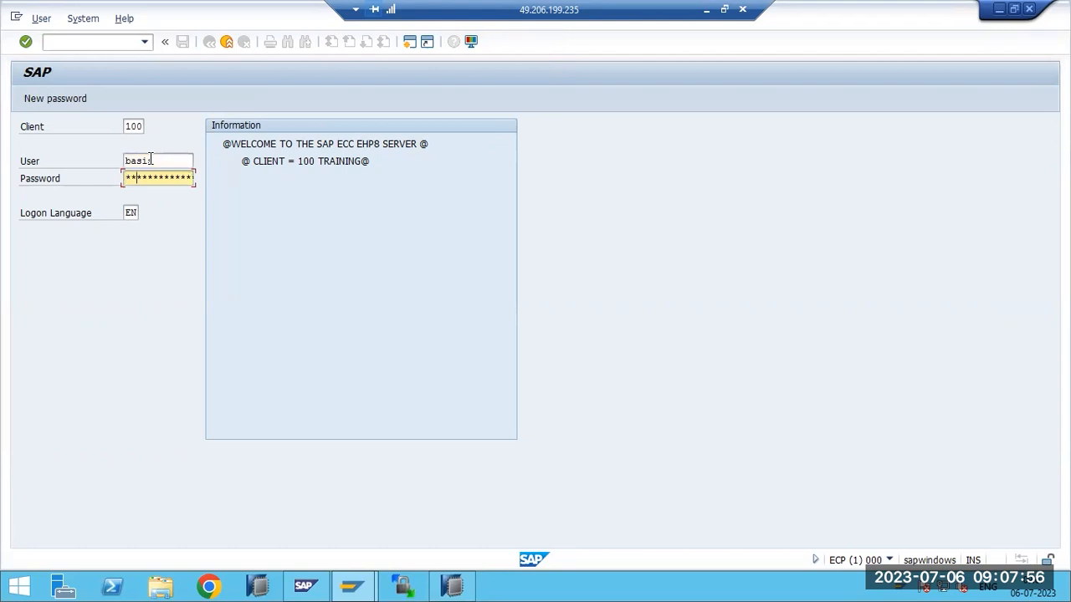
key("Return")
- Run transaction SM58 with the display period and user name cleared to list transactional RFC entries for all dates and users
type("sm58")
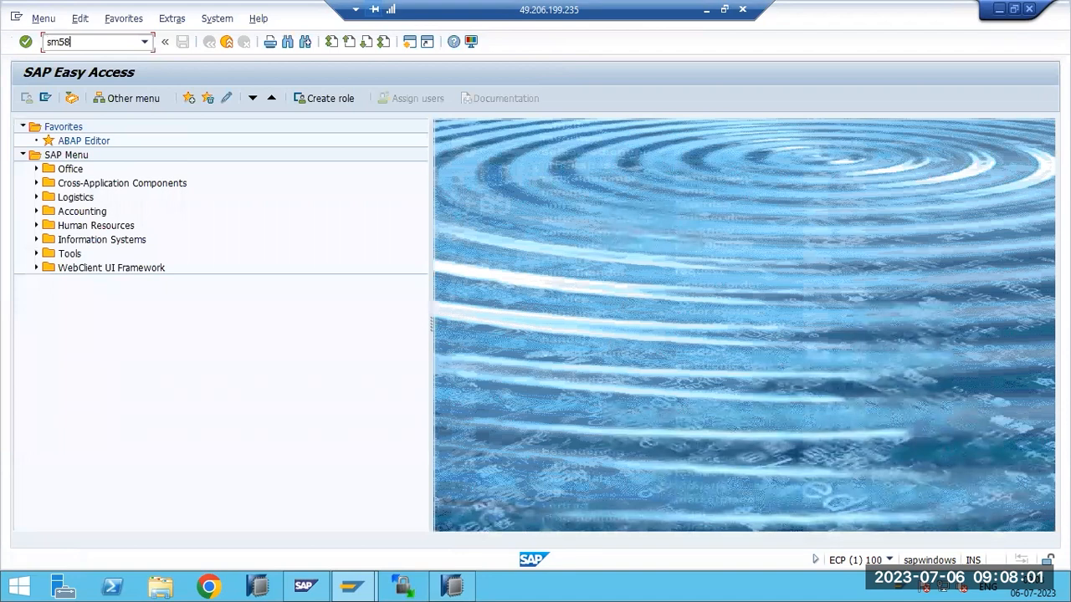
key("Return")
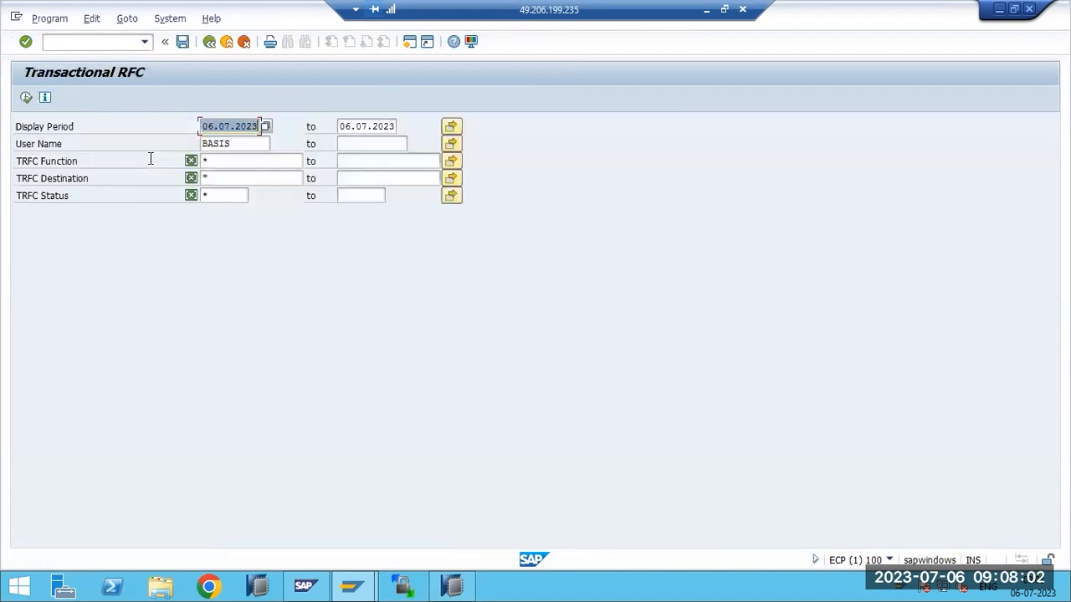
key("Delete")
key("Tab")
key("Delete")
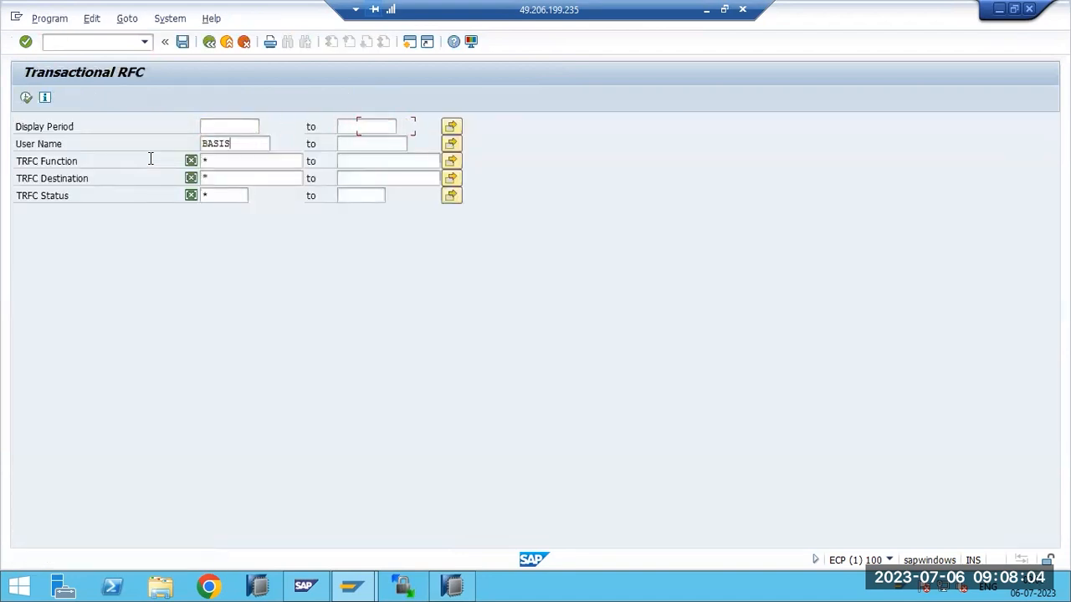
key("Tab")
key("Delete")
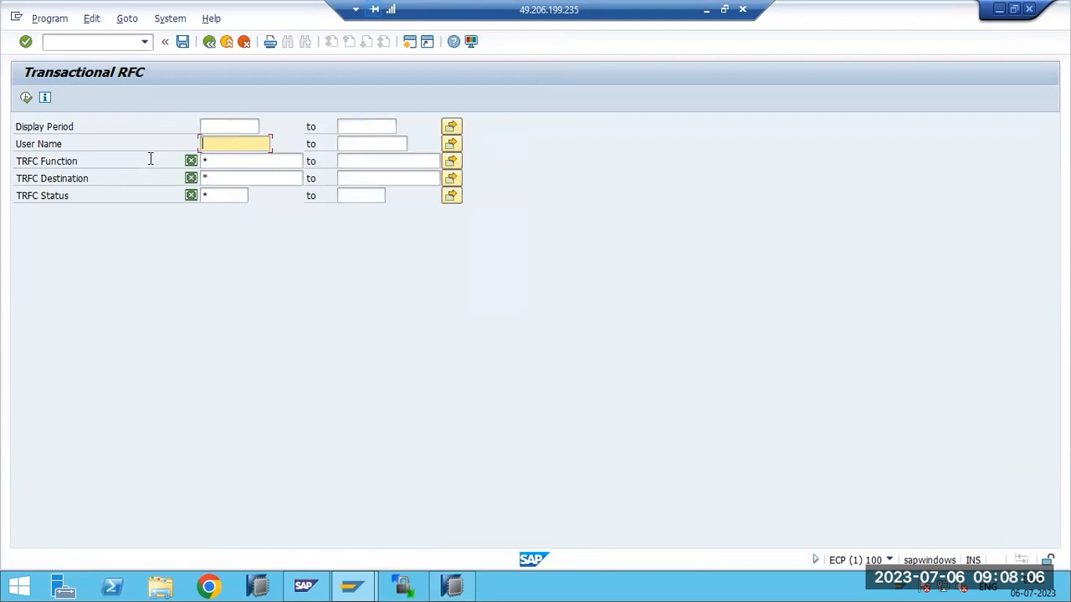
left_click(26, 98)
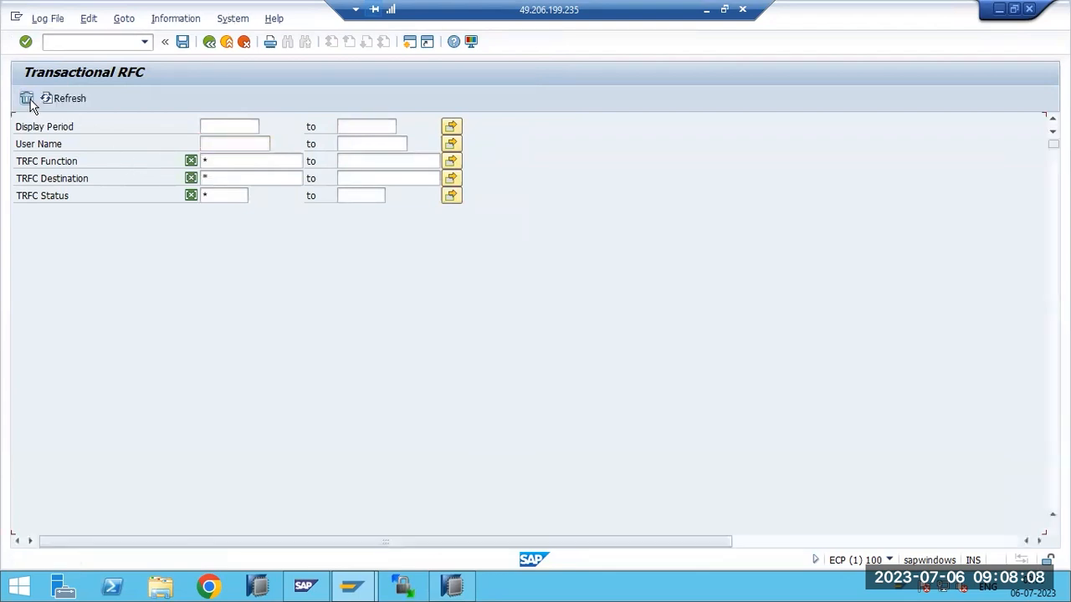
- Examine the status texts of the transactional RFC entries, and return to SAP Easy Access
scroll(394, 271, "down", 2)
scroll(393, 276, "down", 3)
scroll(387, 267, "down", 3)
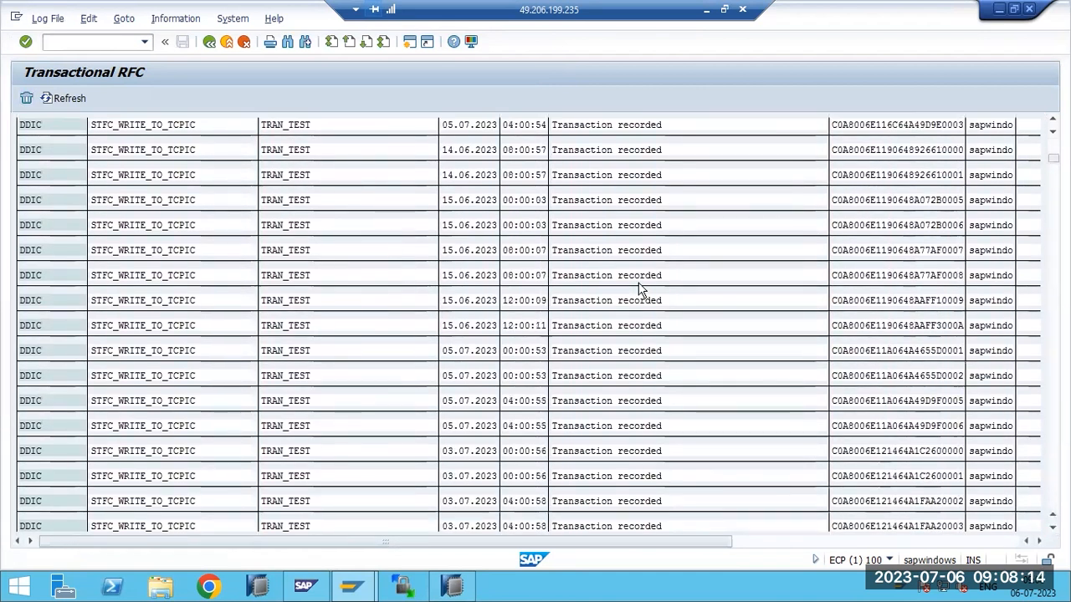
scroll(638, 288, "down", 1)
mouse_move(1053, 157)
left_mouse_down()
mouse_move(1050, 510)
mouse_move(1053, 141)
left_mouse_up()
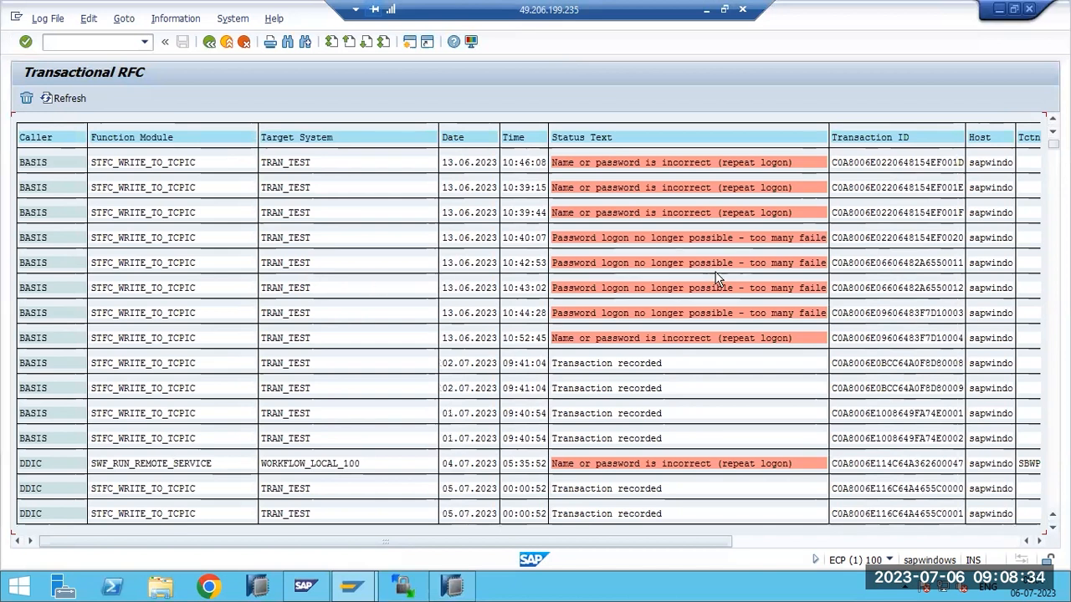
scroll(610, 368, "down", 2)
scroll(612, 375, "down", 2)
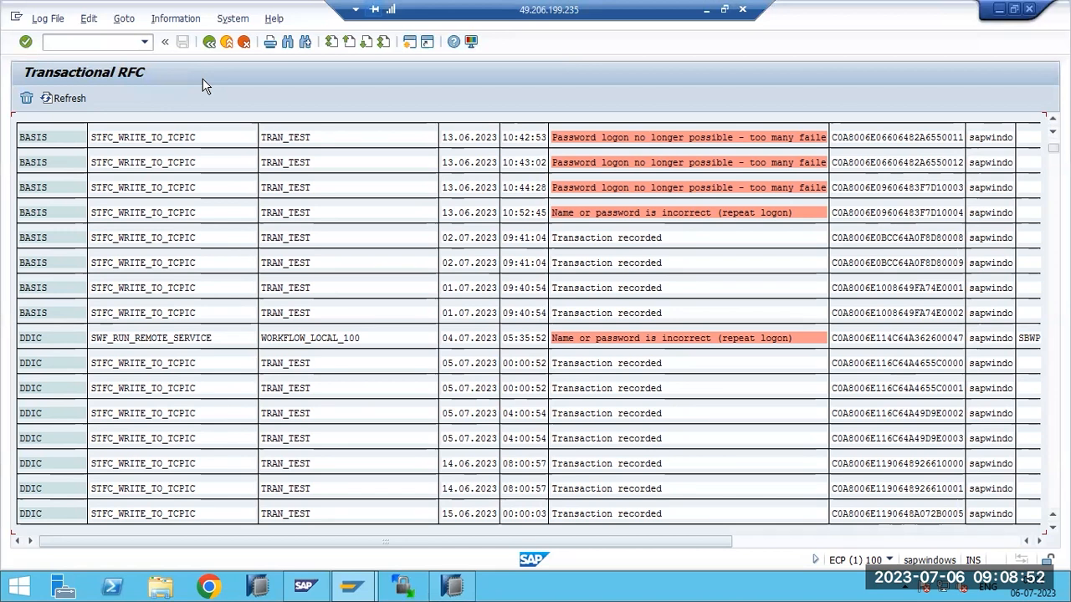
key("F3")
key("F3")
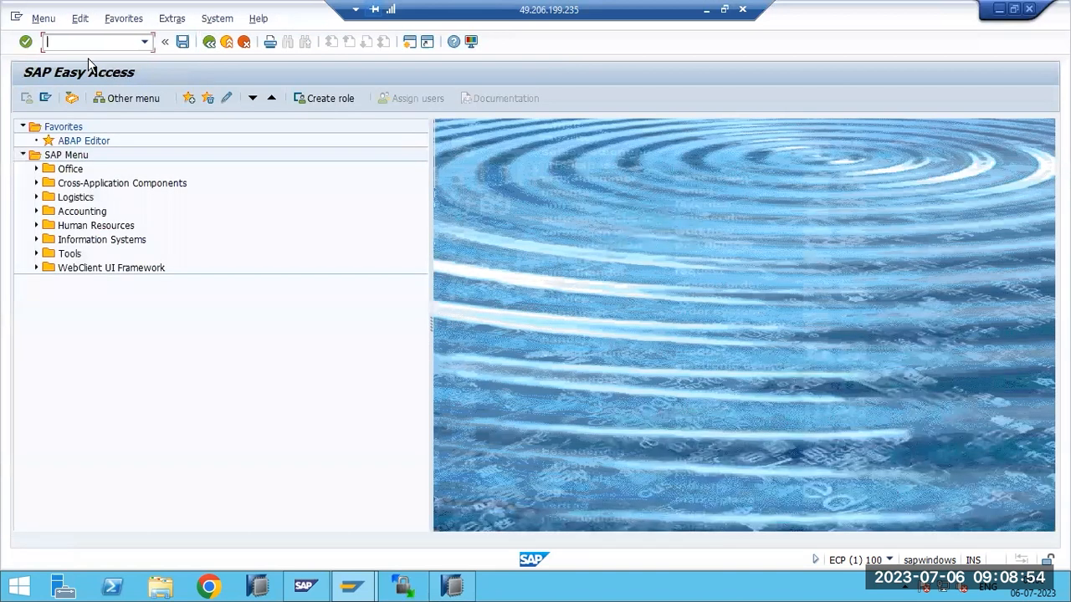
- Check all update requests in transaction SM13 with the from date cleared, and return to SAP Easy Access
type("sm13")
key("Return")
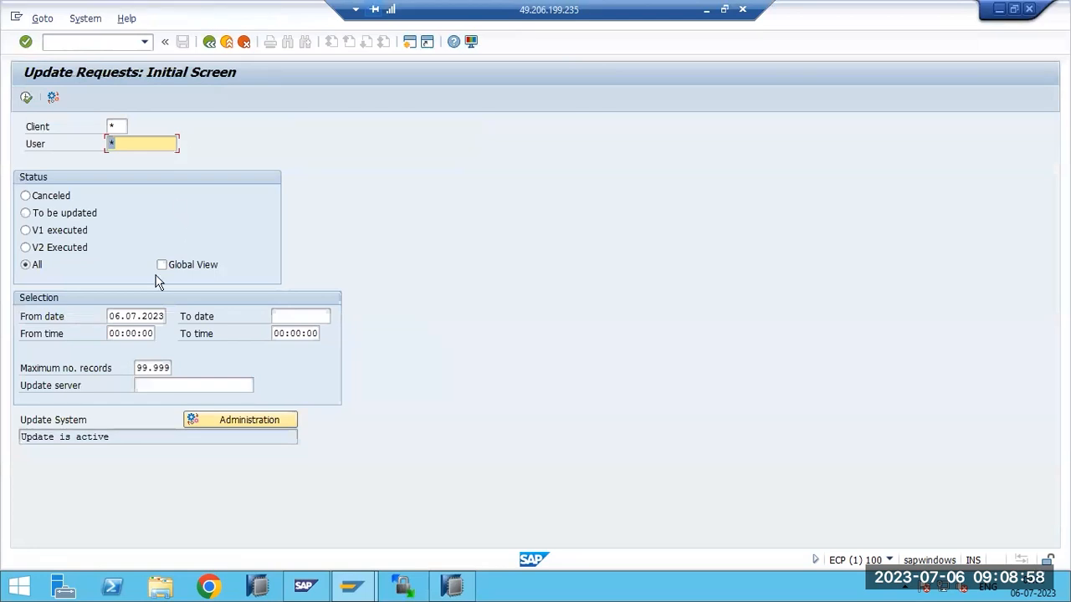
left_click(142, 316)
key("ctrl+a")
key("BackSpace")
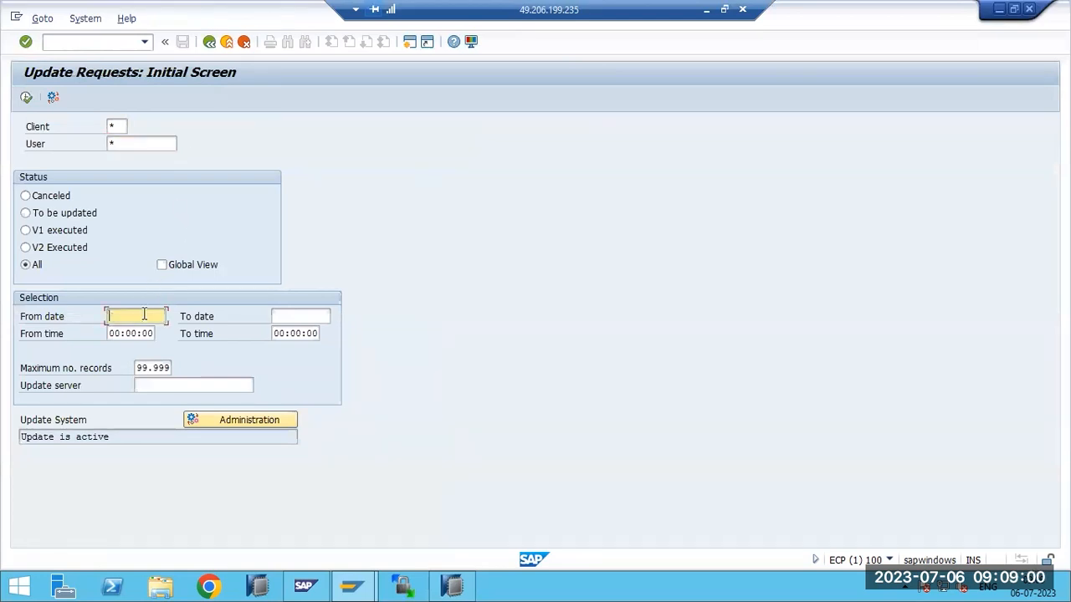
left_click(26, 97)
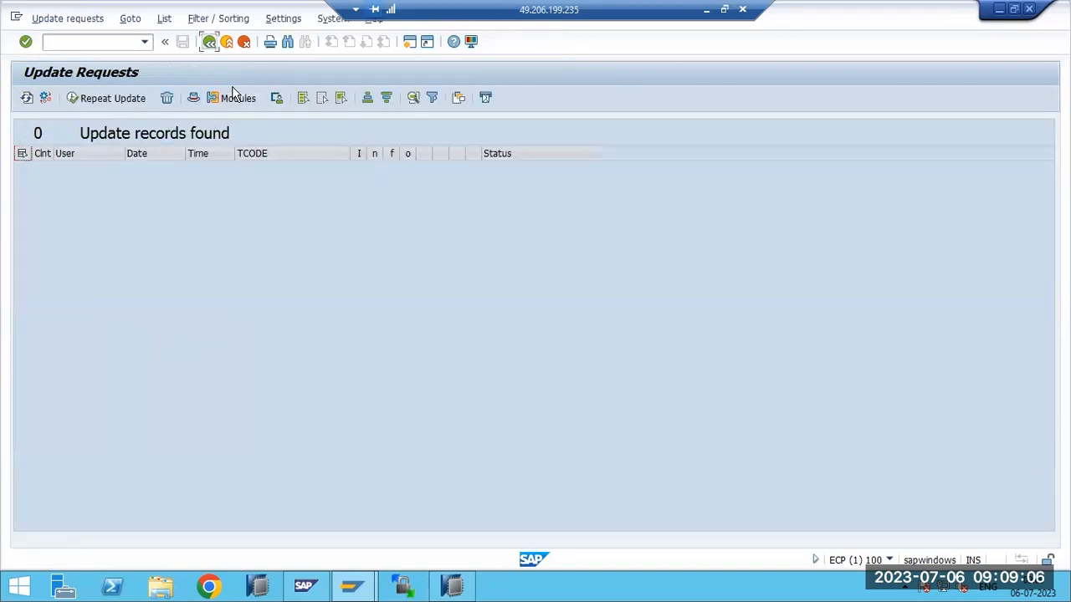
left_click(209, 41)
left_click(209, 41)
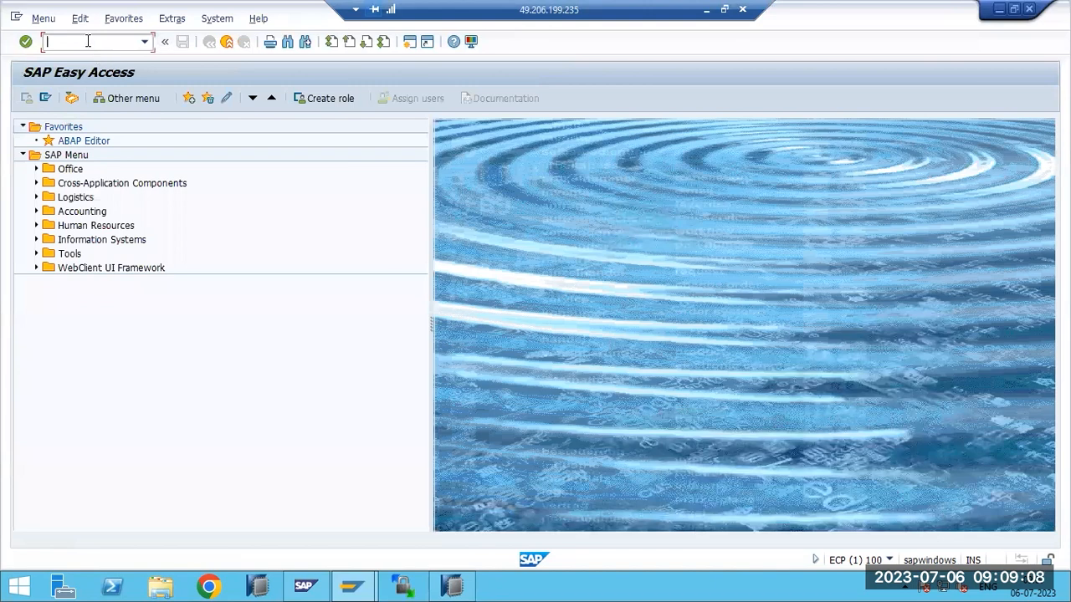
- Check the inbound queues of client 100 in the qRFC monitor with queue name *
key("Return")
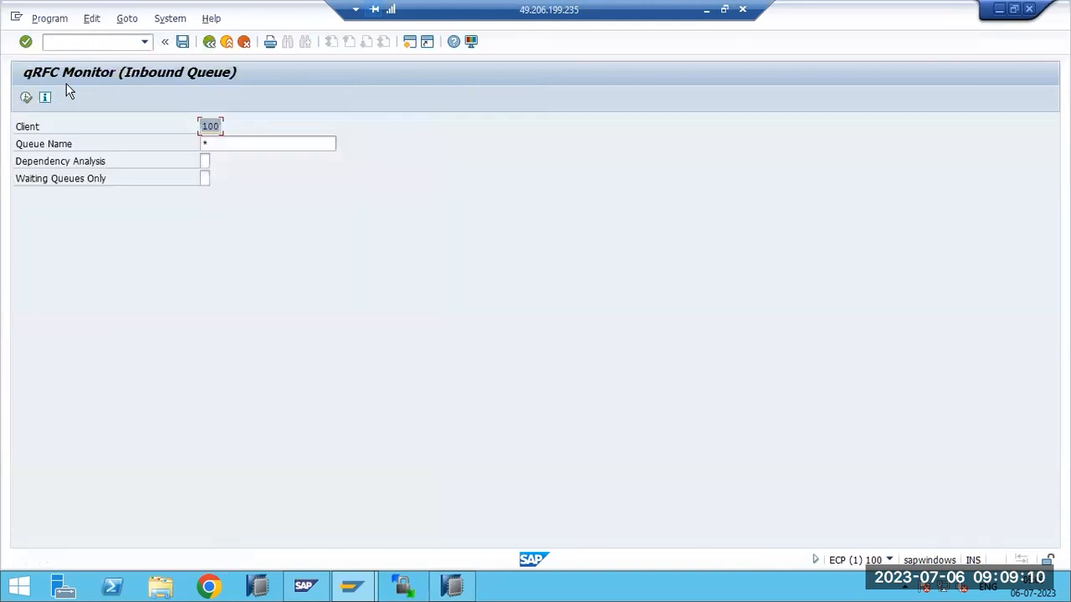
left_click(24, 99)
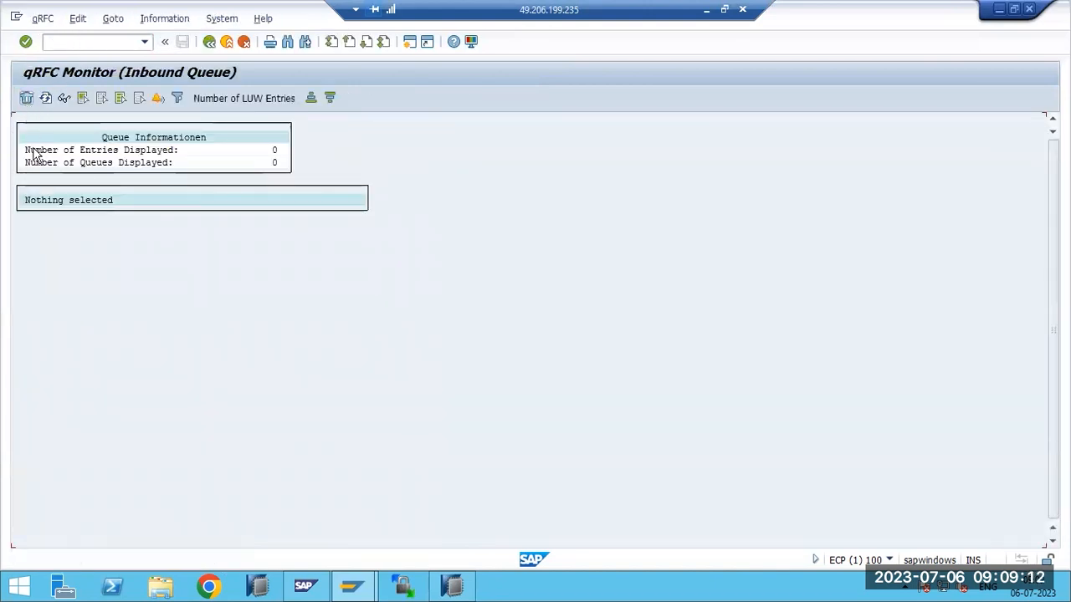
left_click(209, 41)
- Check the outbound queues of client 100 with transaction SMQ1, and return to SAP Easy Access
left_click(87, 46)
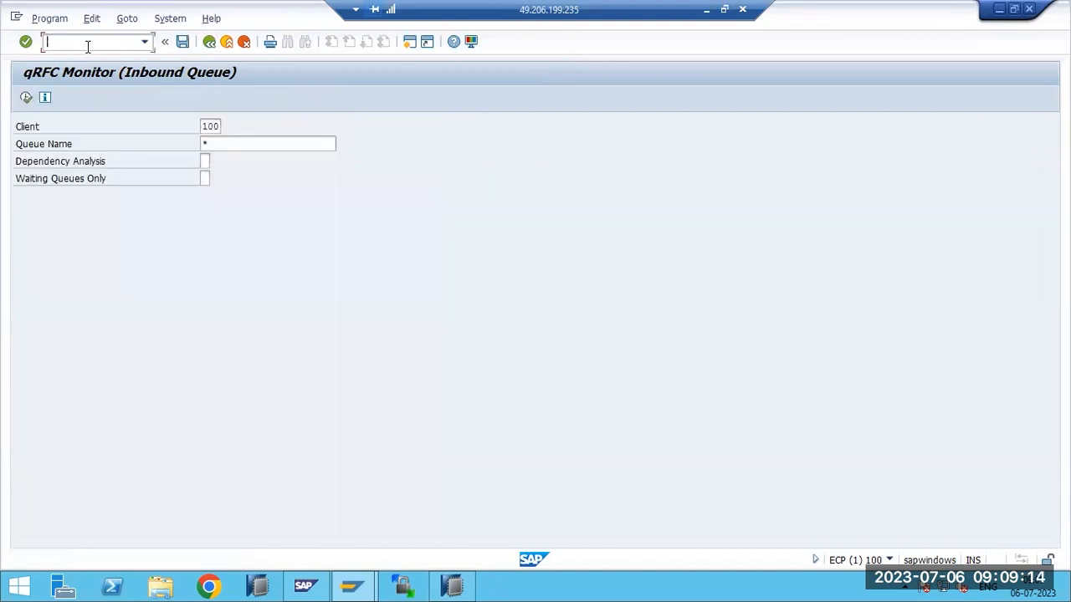
type("/nsmq1")
key("Return")
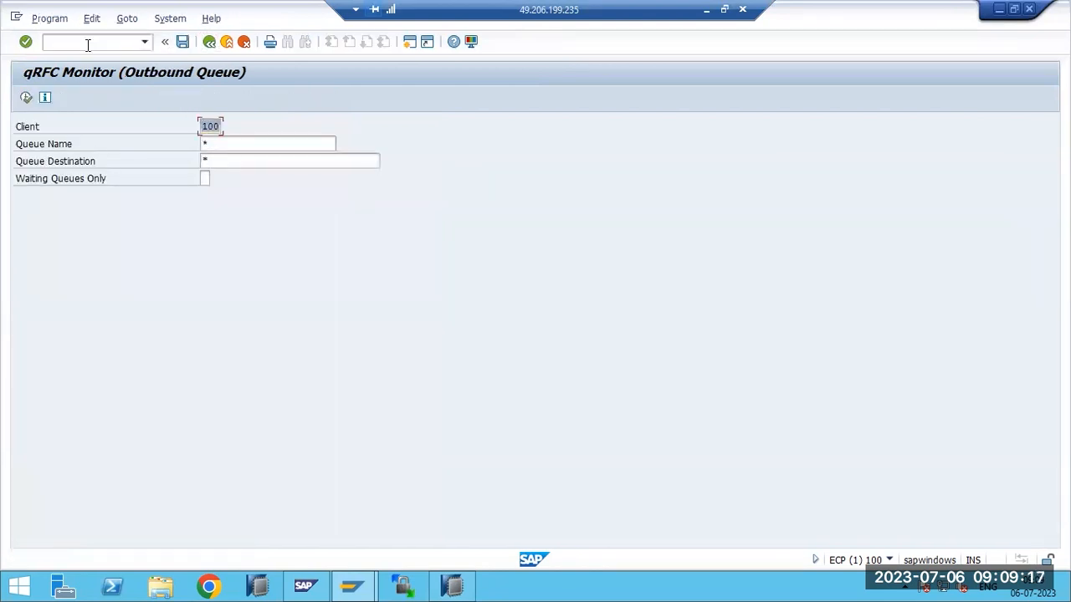
left_click(26, 99)
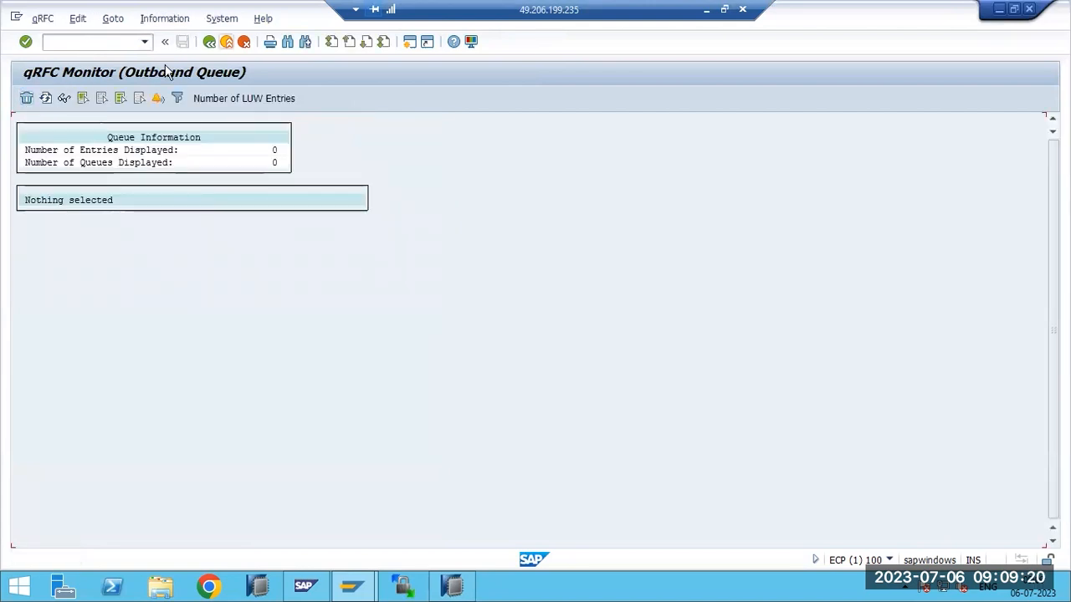
key("F3")
key("F3")
key("shift+F3")
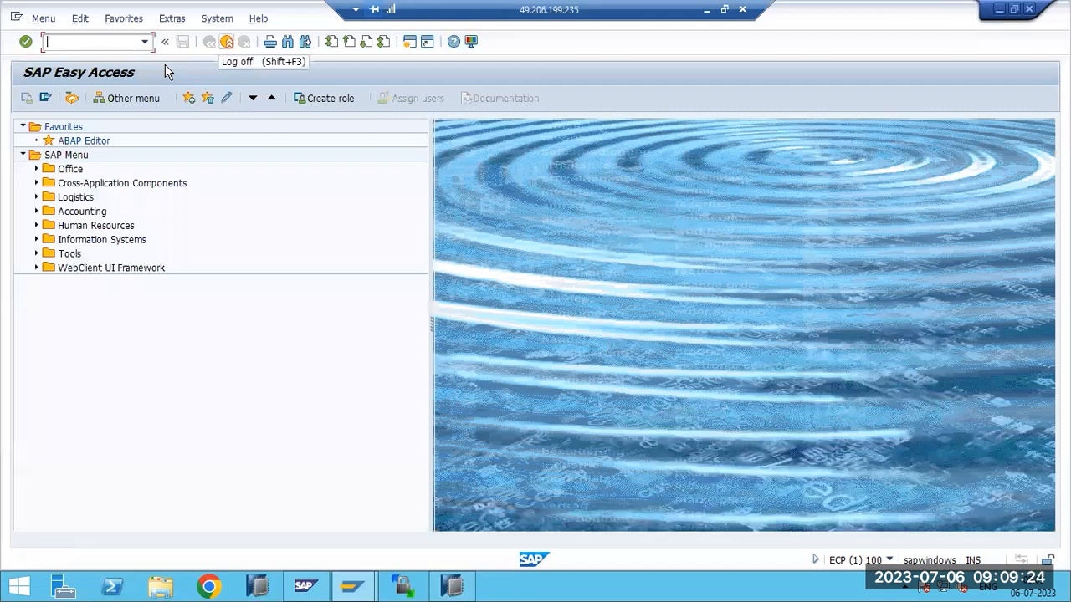
- Copy the archive SUM20SP17_1-80002458.SAR from E:\SAPSOFTWARES\upgrade
left_click(163, 587)
double_click(829, 311)
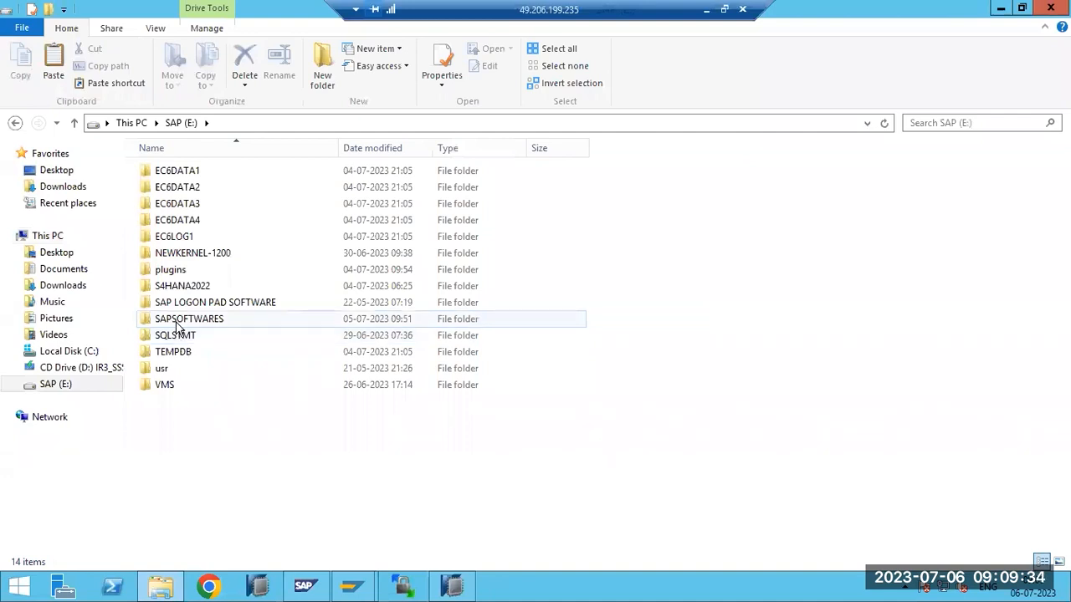
double_click(184, 321)
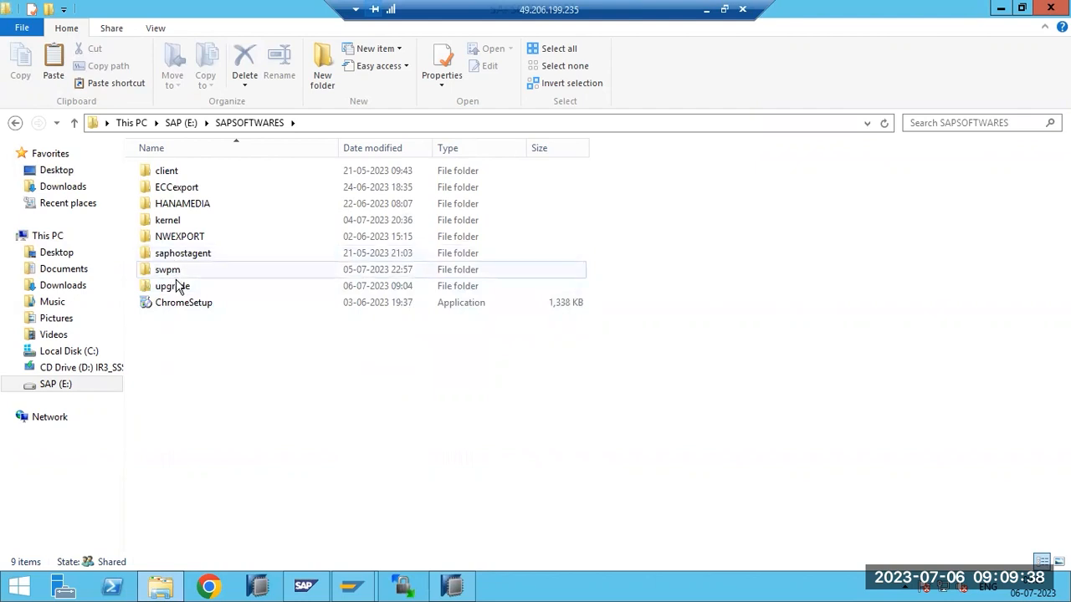
double_click(251, 286)
scroll(243, 379, "down", 5)
scroll(241, 381, "down", 20)
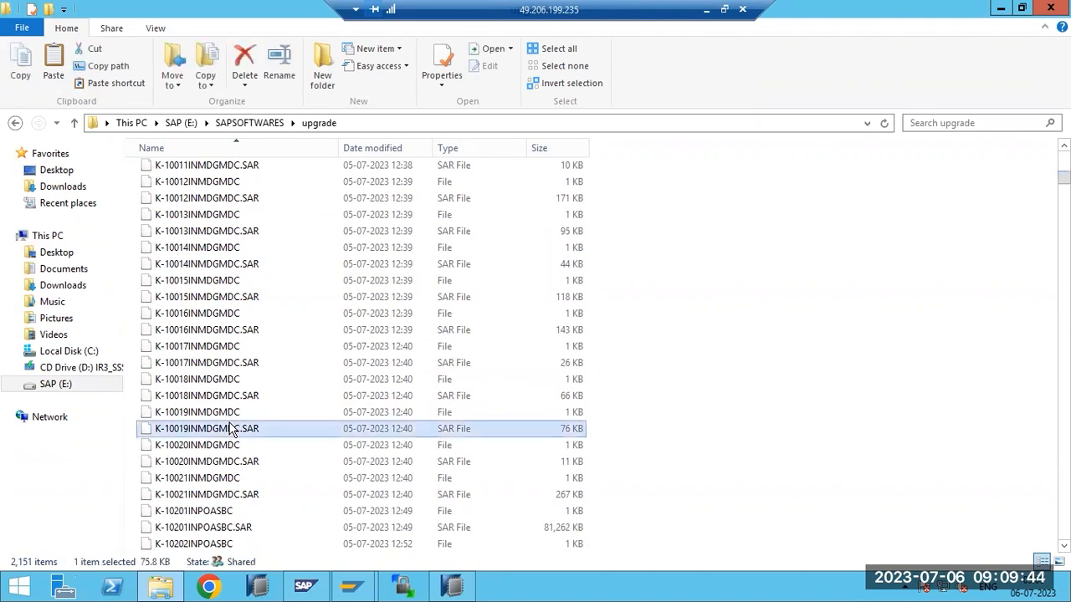
type("sum")
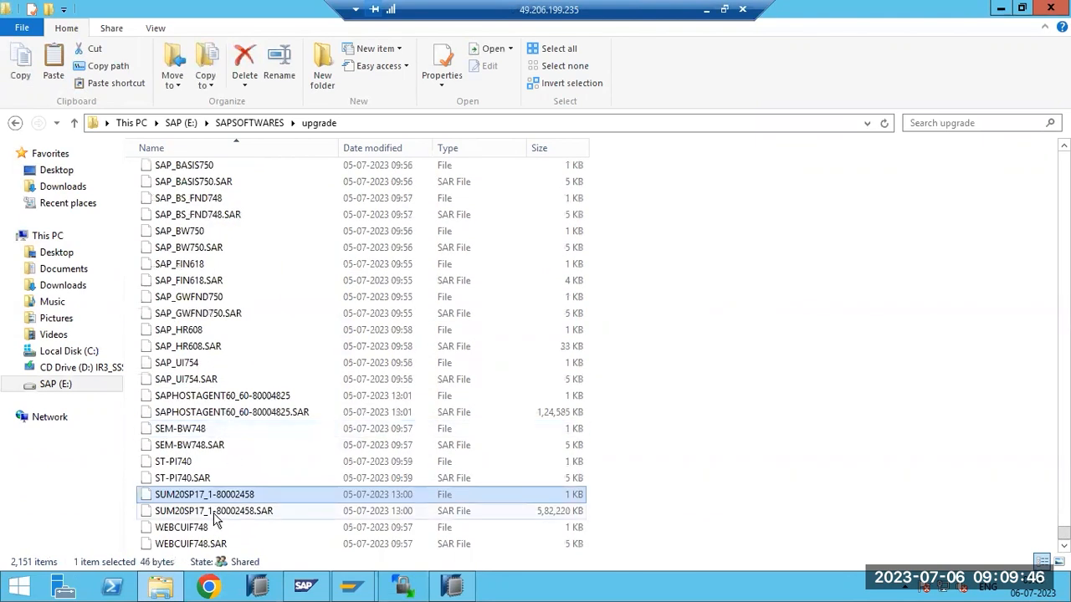
left_click(215, 519)
right_click(214, 516)
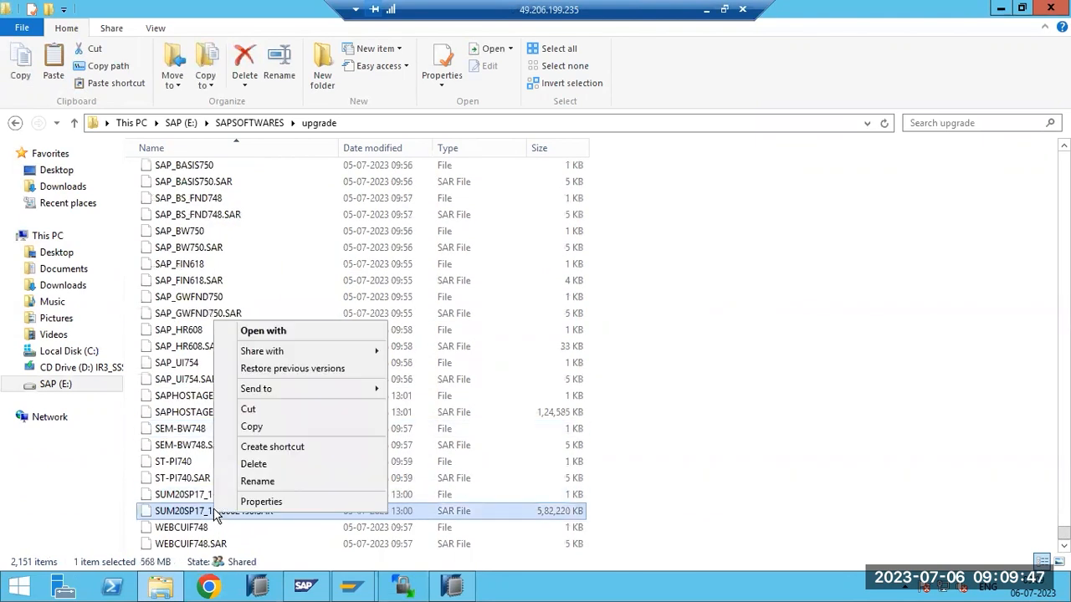
left_click(250, 427)
- Paste the SUM archive into E:\usr\sap\EC6 and display the folder's full path
left_click(179, 123)
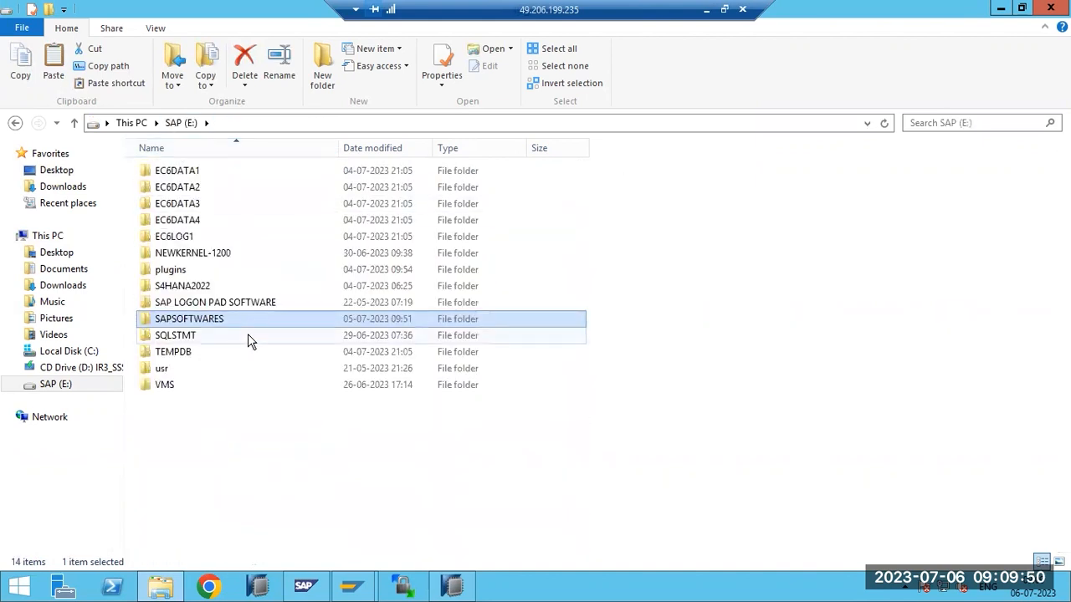
double_click(167, 369)
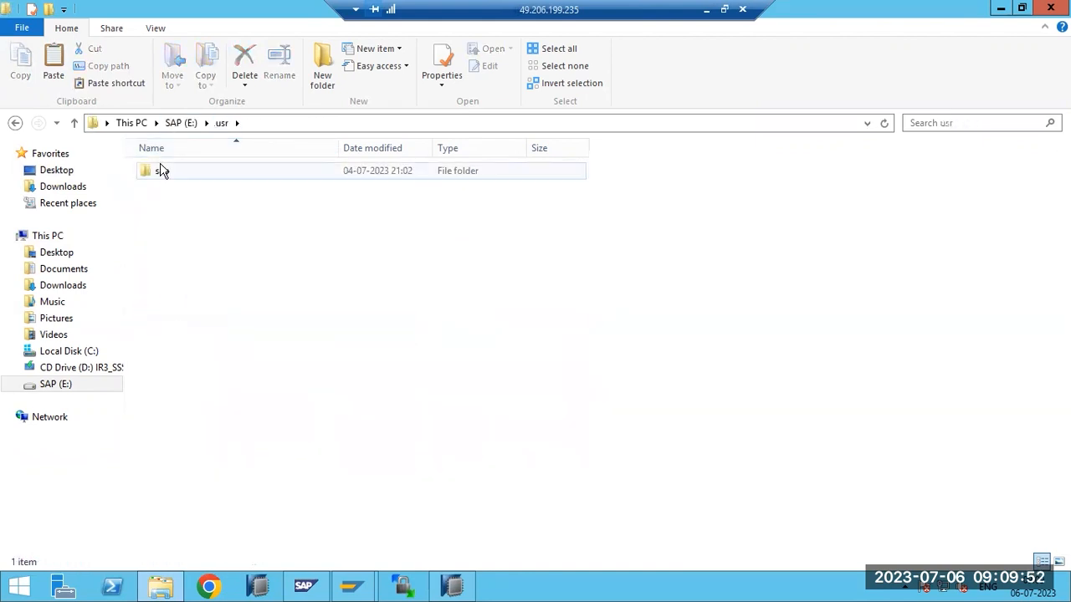
double_click(163, 171)
double_click(163, 188)
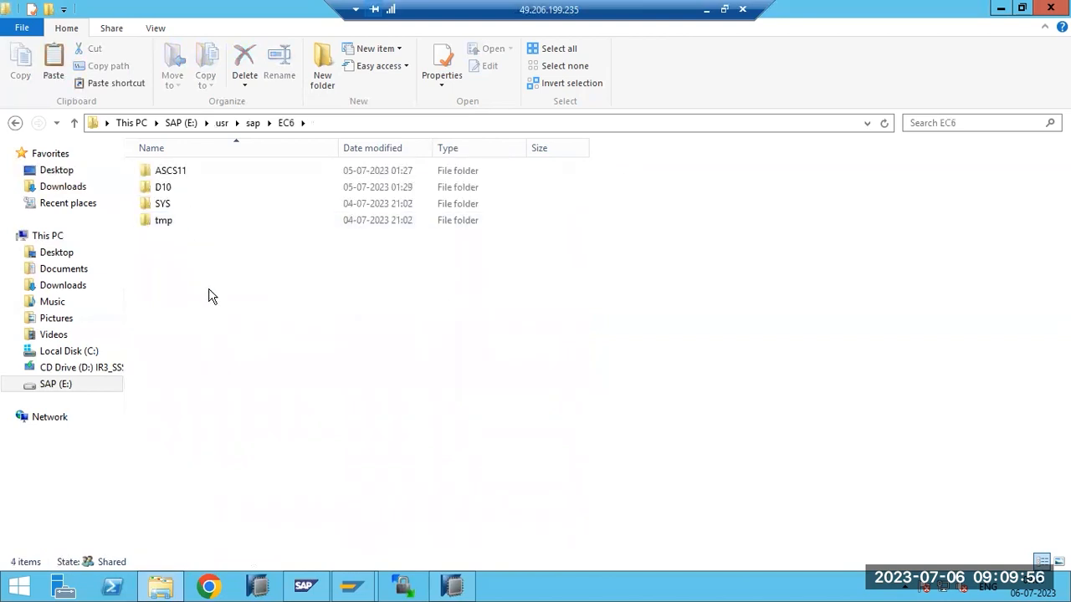
key("ctrl+v")
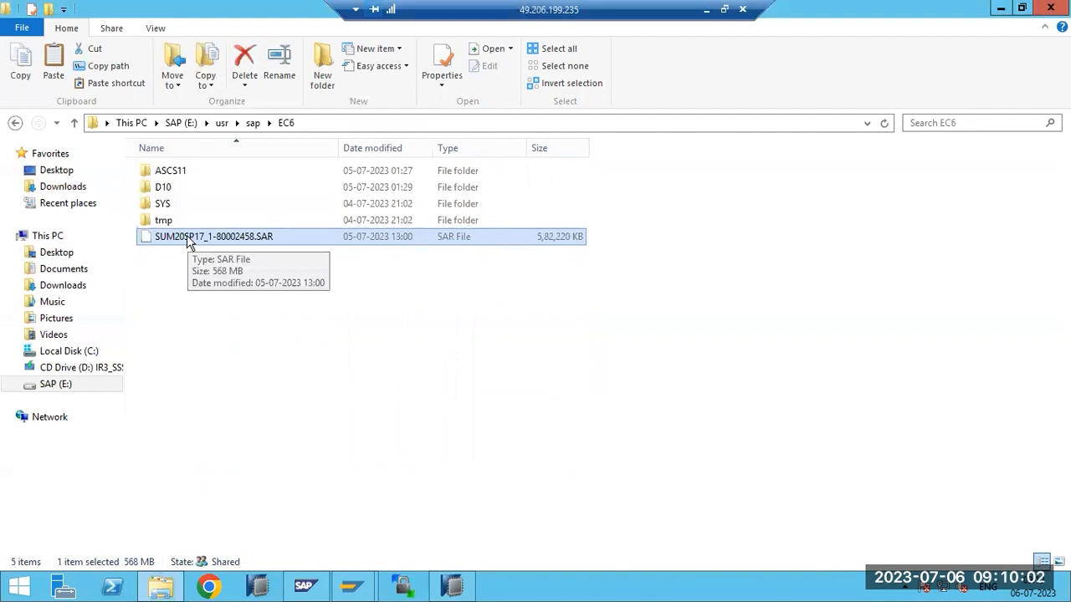
left_click(317, 124)
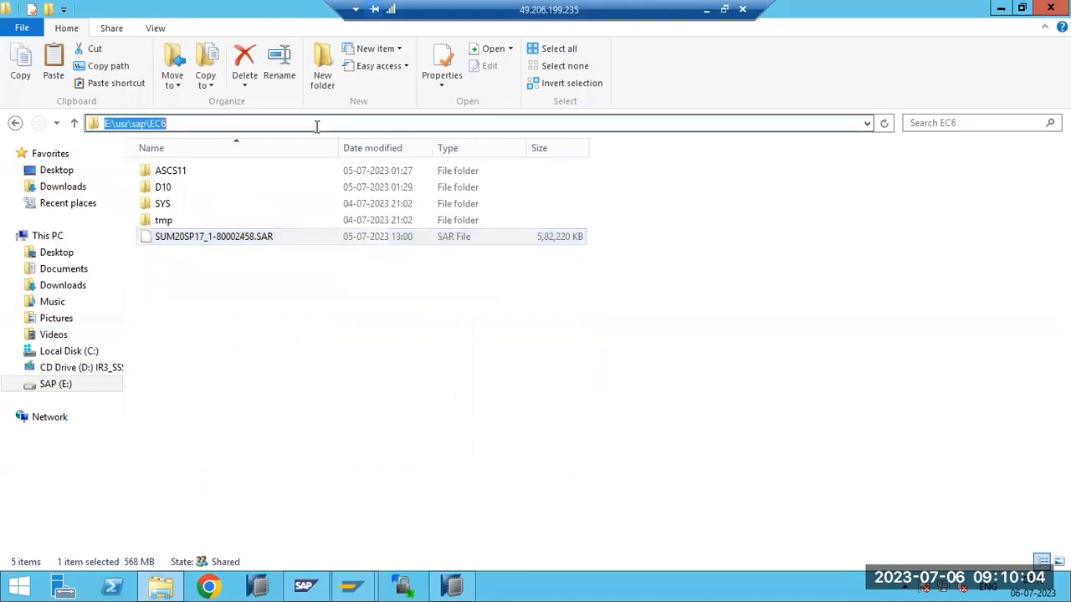
left_click(126, 124)
left_click(173, 123)
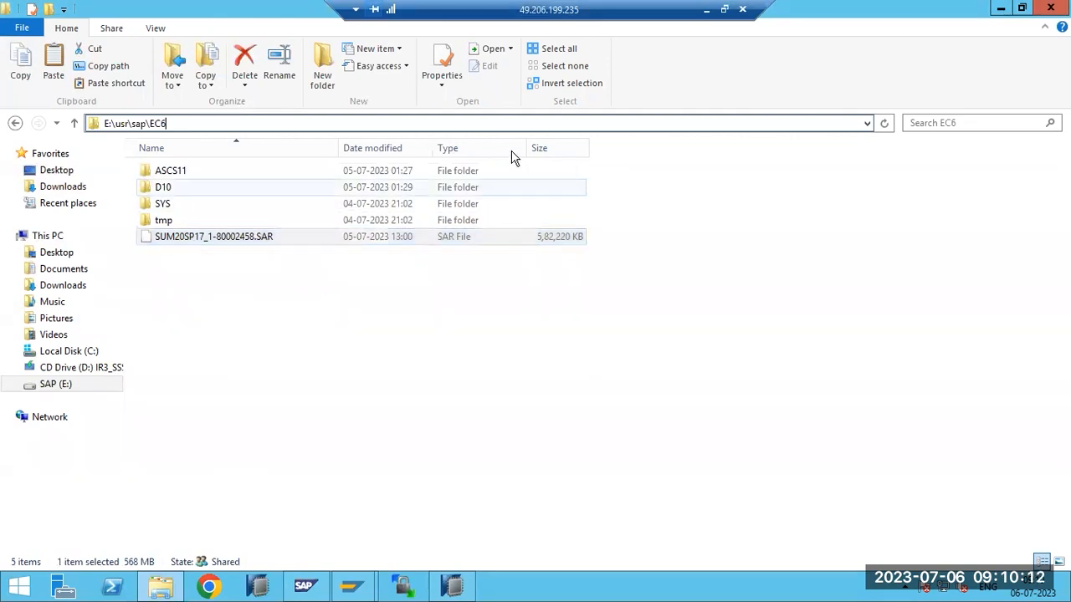
- Close the remote session, return to Paint, and add the heading "SUM start procedure :" below the pre-steps
left_click(1000, 8)
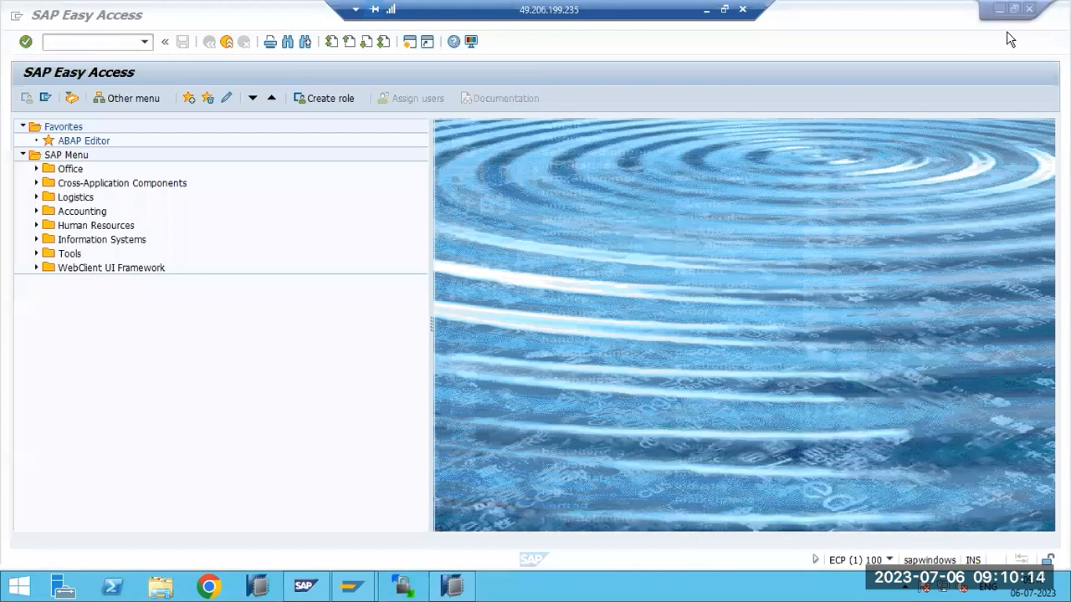
left_click(742, 9)
left_click(566, 332)
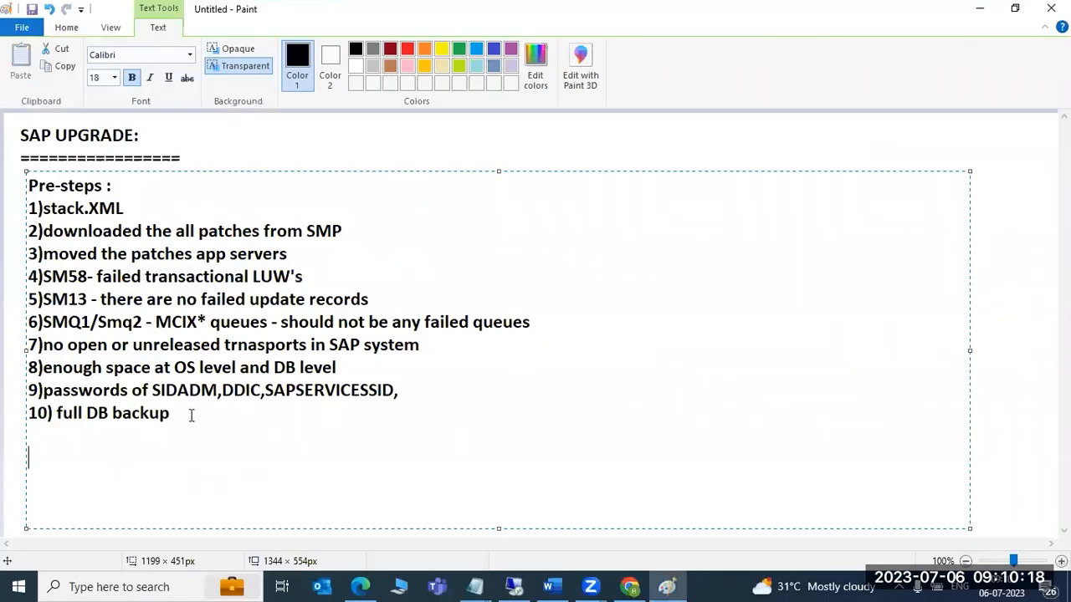
type("SUM start procedure :")
key("Return")
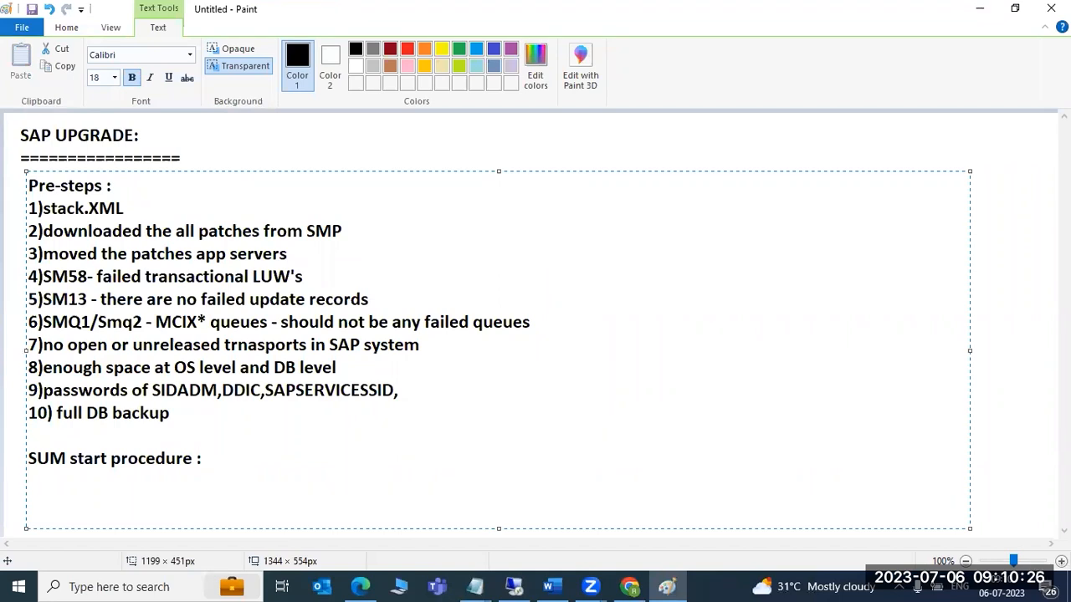
- Add the line "login to the SDIADM --> extract the SUM tool using SAPCAR under /usr/sap/SID." under the SUM heading
type("login to th")
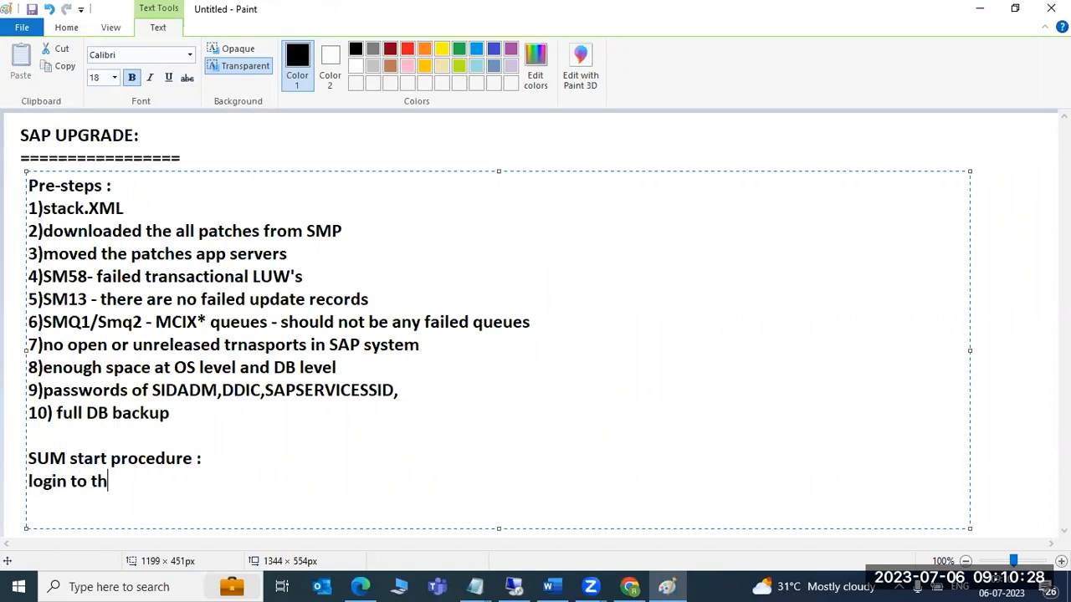
type("e SDIADM --> extract the SUM")
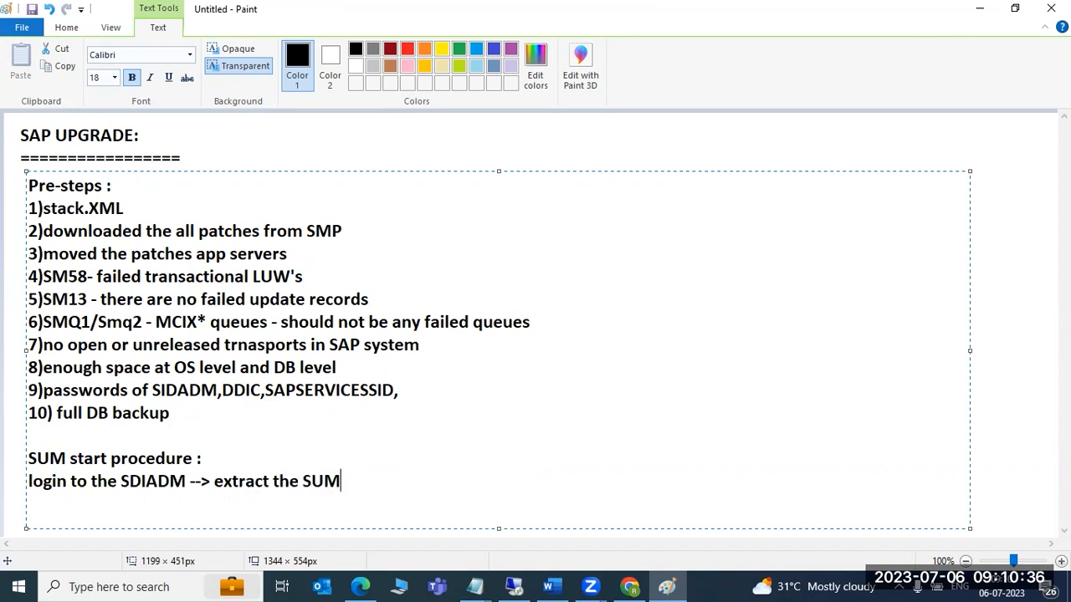
type(" tool using")
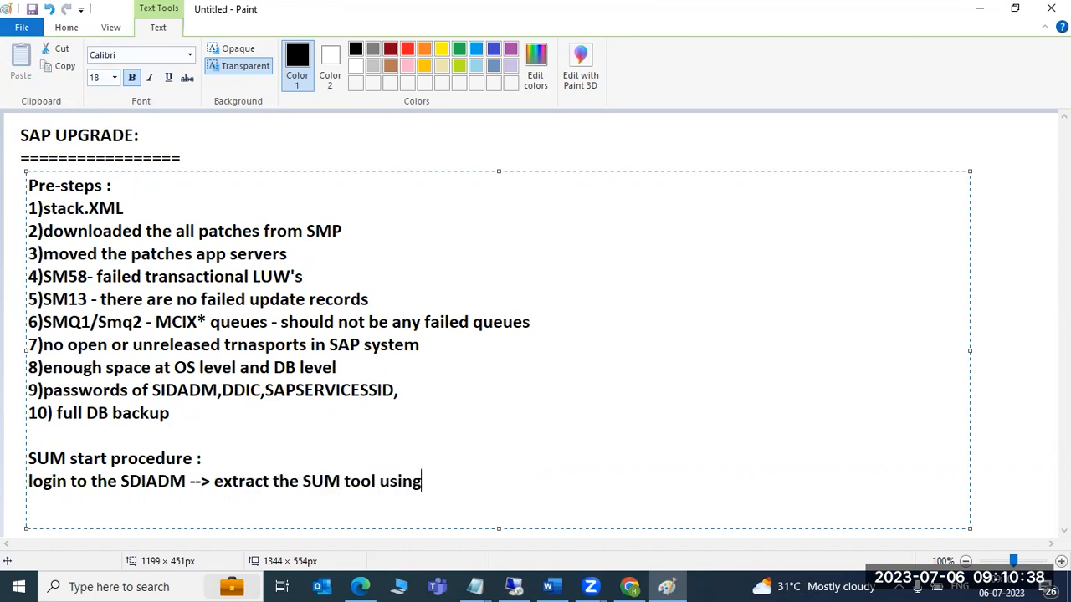
type(" SAPCAR")
type(" /")
type("under /i")
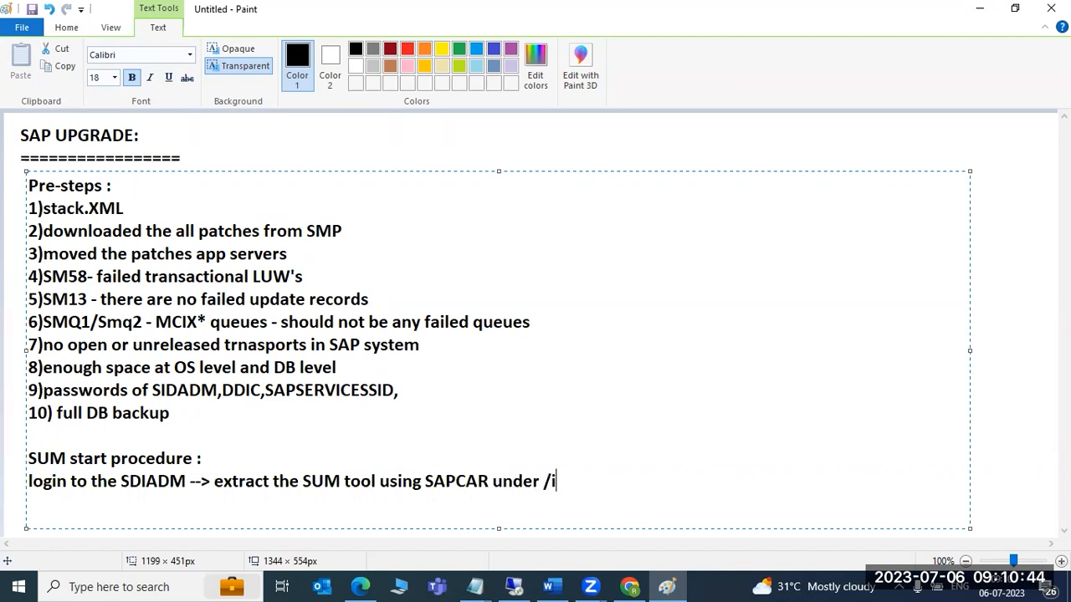
key("BackSpace")
type("usr/sap")
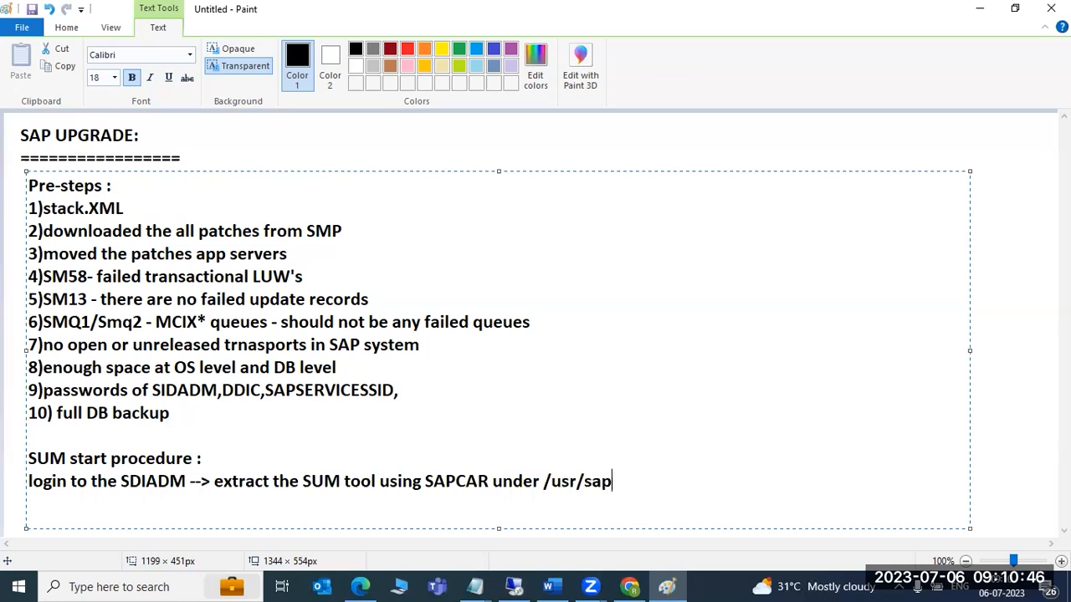
type("/SID")
- Add the line "execute the SMSTART.bat confighostagent SID" to the SUM start procedure
type("execute the ")
type("SMSTART")
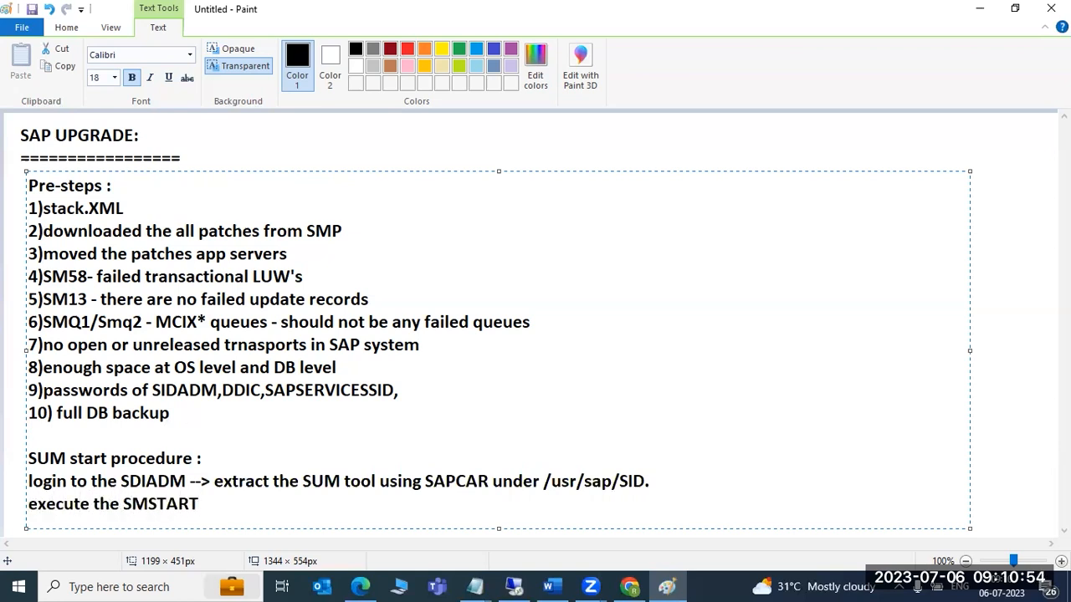
type(".bat confighostage")
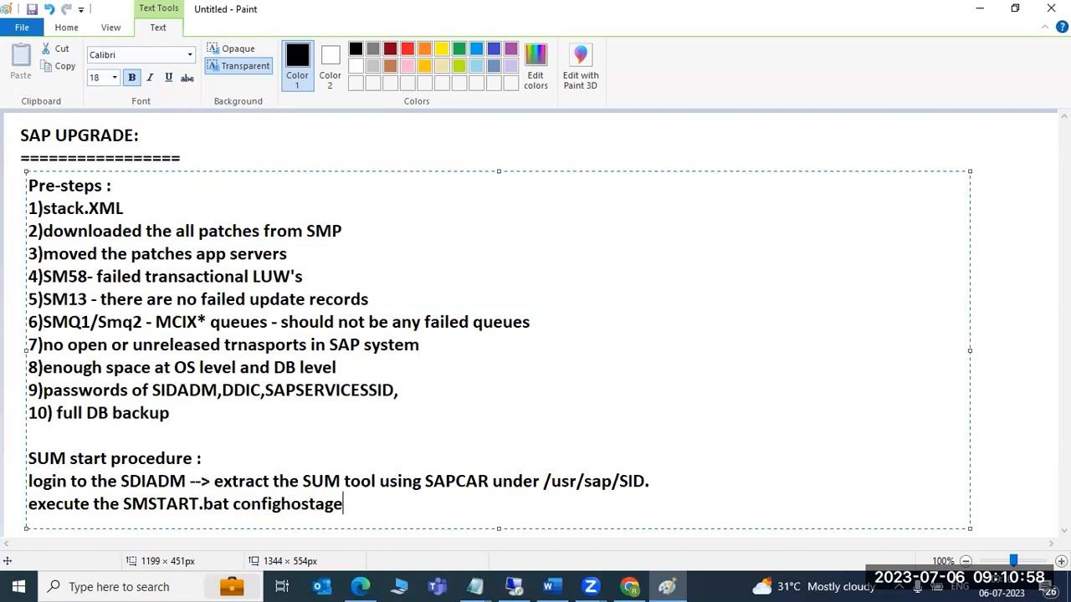
type("nt SID")
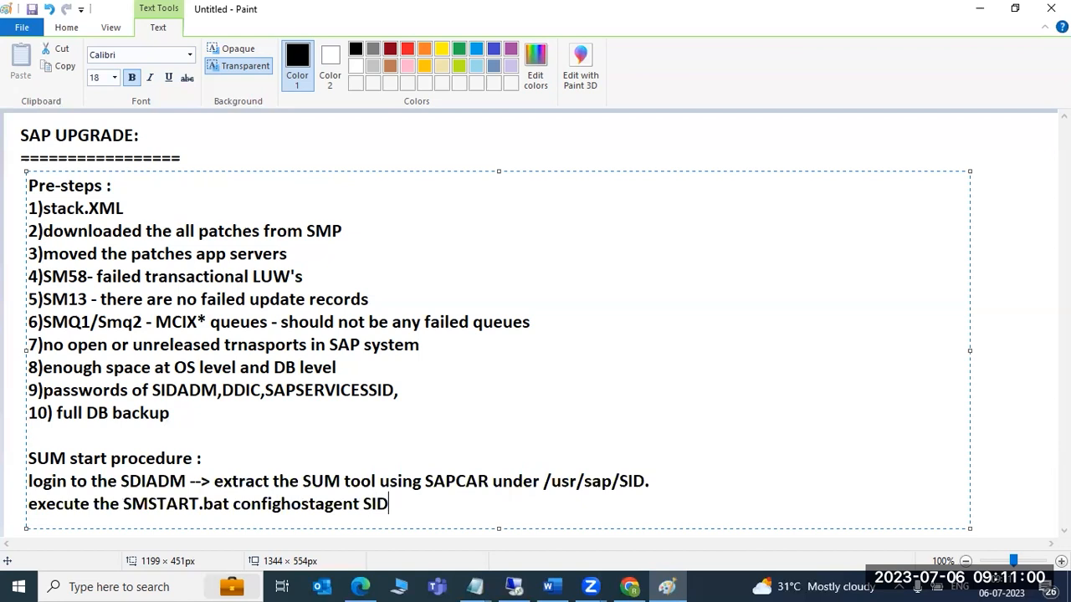
left_click(190, 429)
key("Delete")
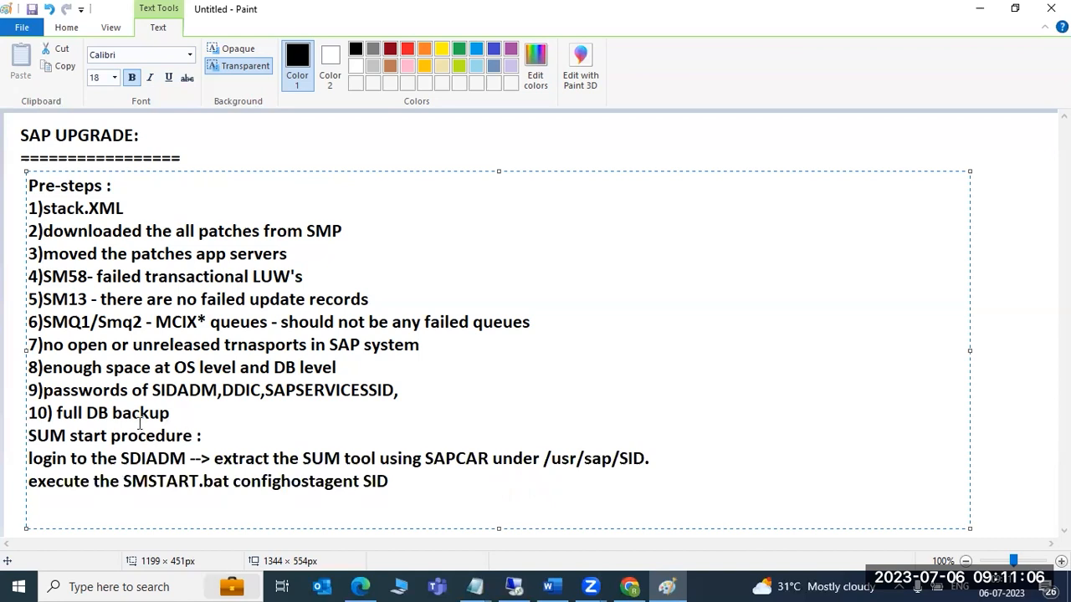
mouse_move(400, 391)
left_mouse_down()
mouse_move(134, 322)
mouse_move(25, 231)
mouse_move(21, 197)
left_mouse_up()
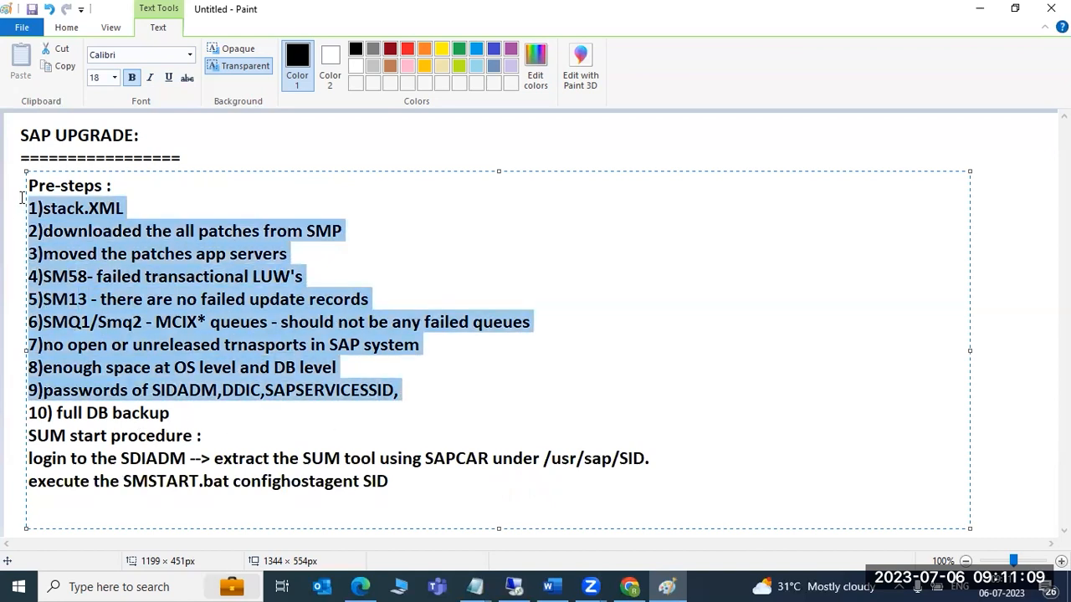
left_click(192, 410)
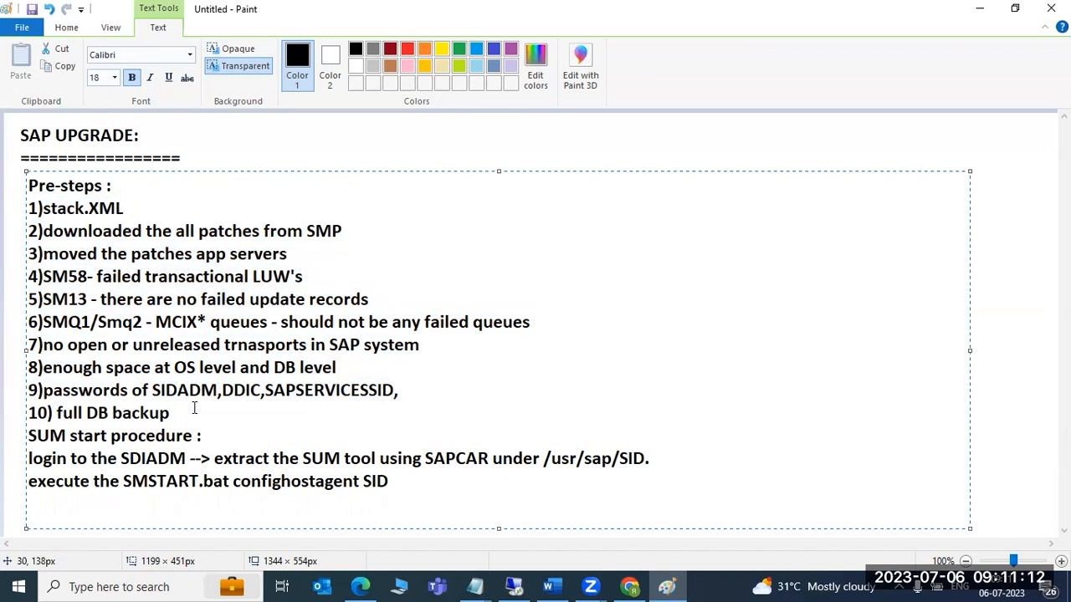
key("Return")
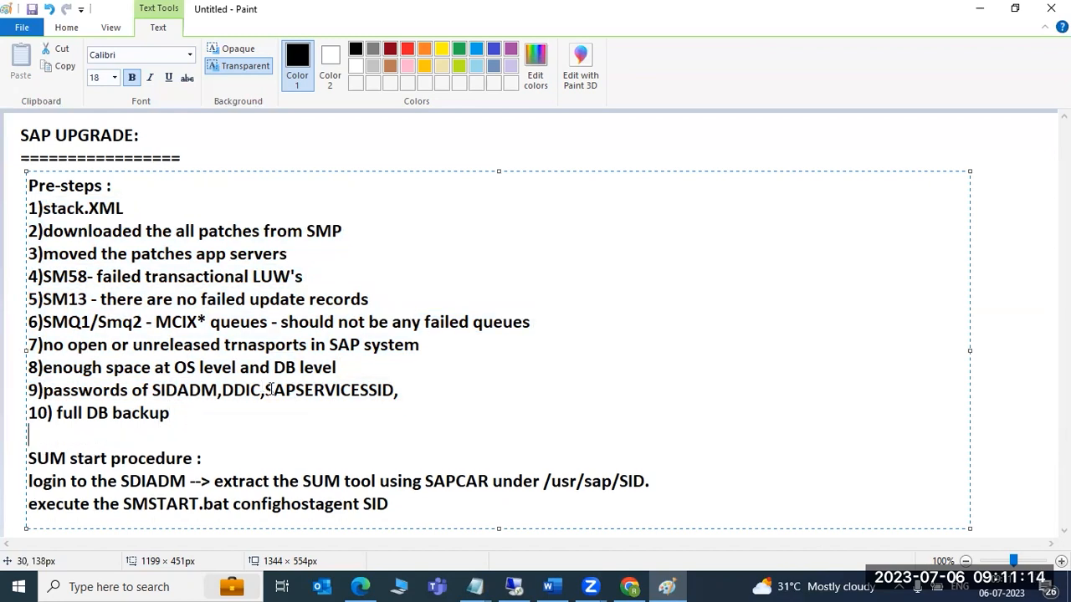
- Review the ten pre-steps and the SUM start procedure heading in the notes
left_click_drag(171, 414, 7, 212)
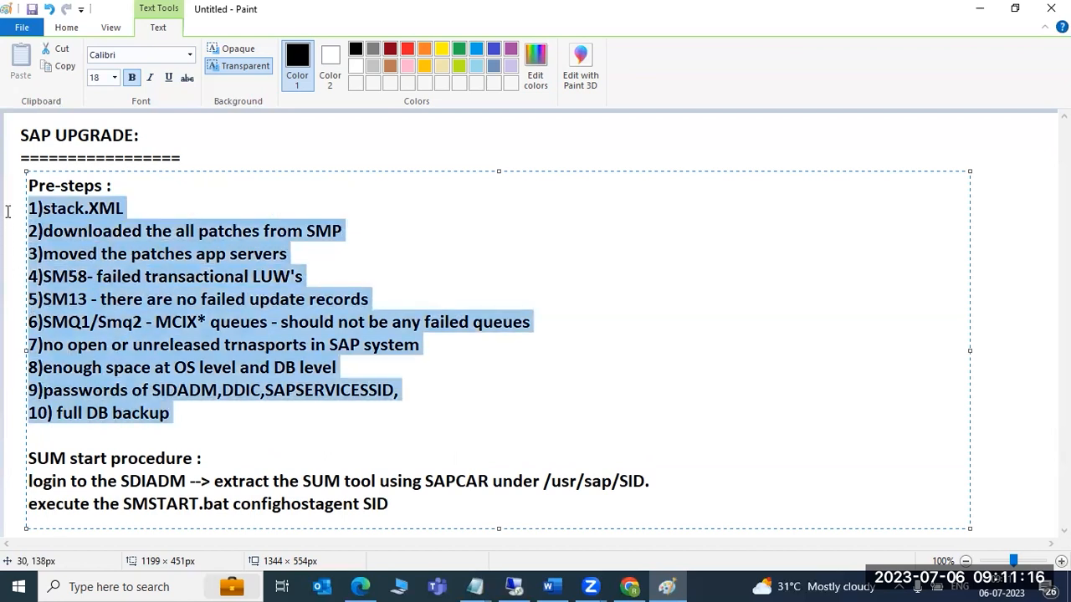
left_click(211, 460)
left_click_drag(211, 460, 30, 456)
left_click(38, 458)
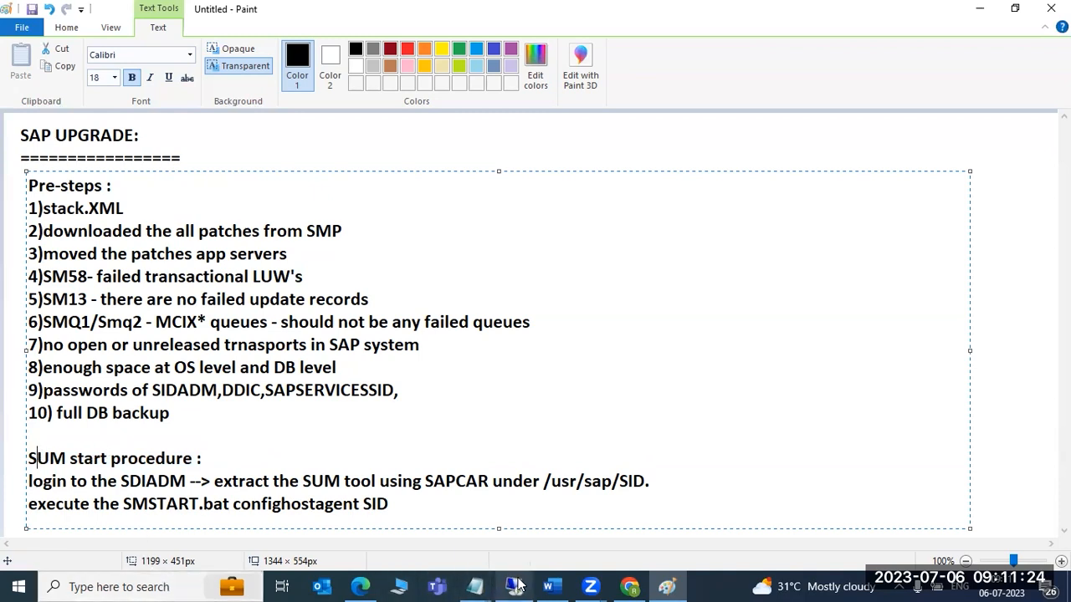
- Connect by Remote Desktop to 49.206.199.235 with the different account ec6adm, enter its password, and minimize Server Manager
key("super+r")
left_click(139, 536)
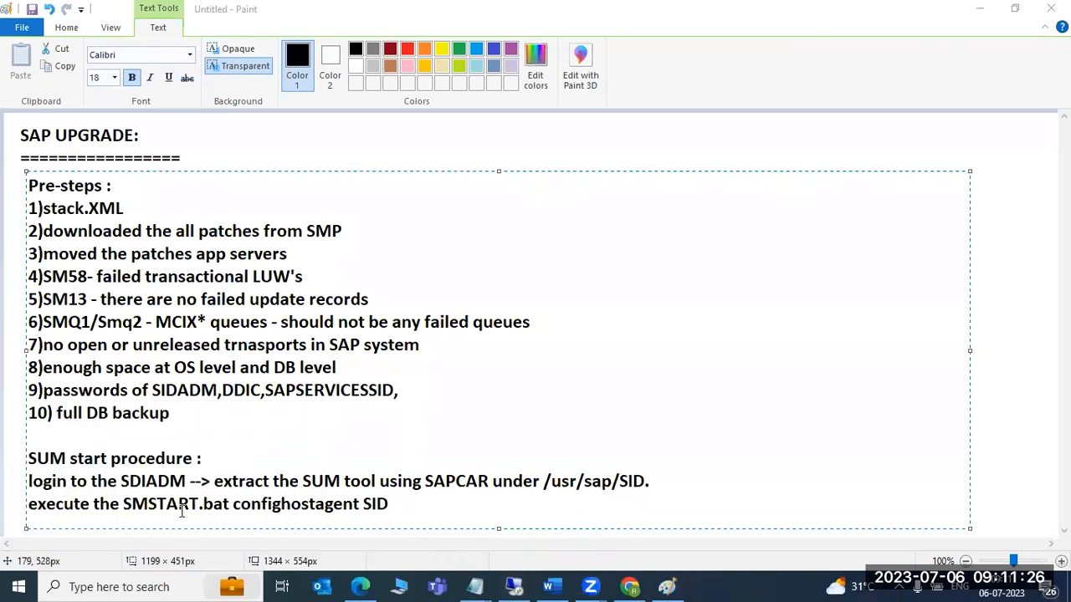
left_click(594, 274)
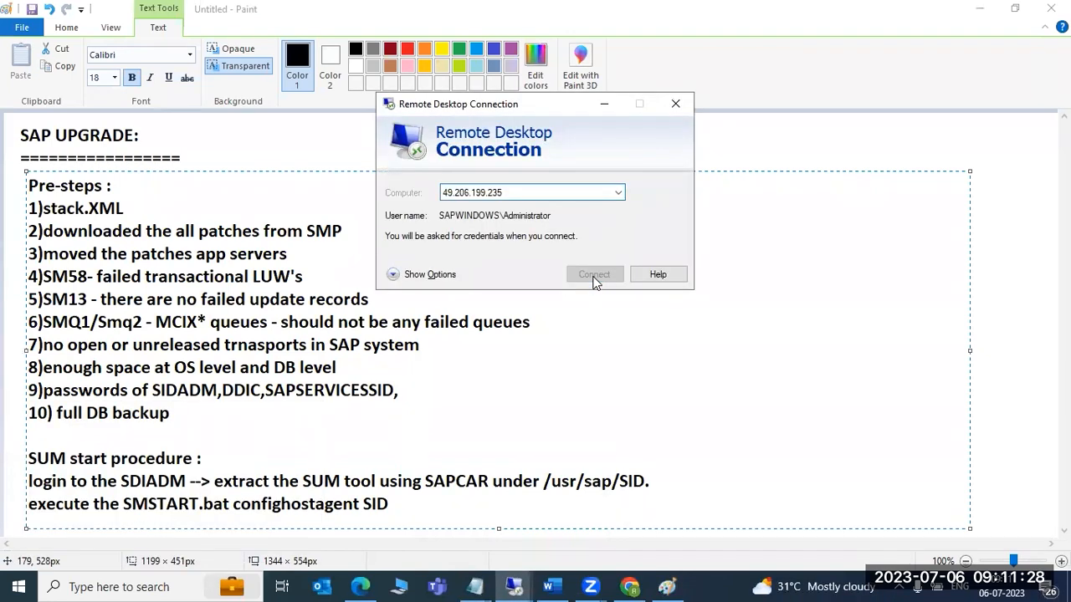
left_click(418, 260)
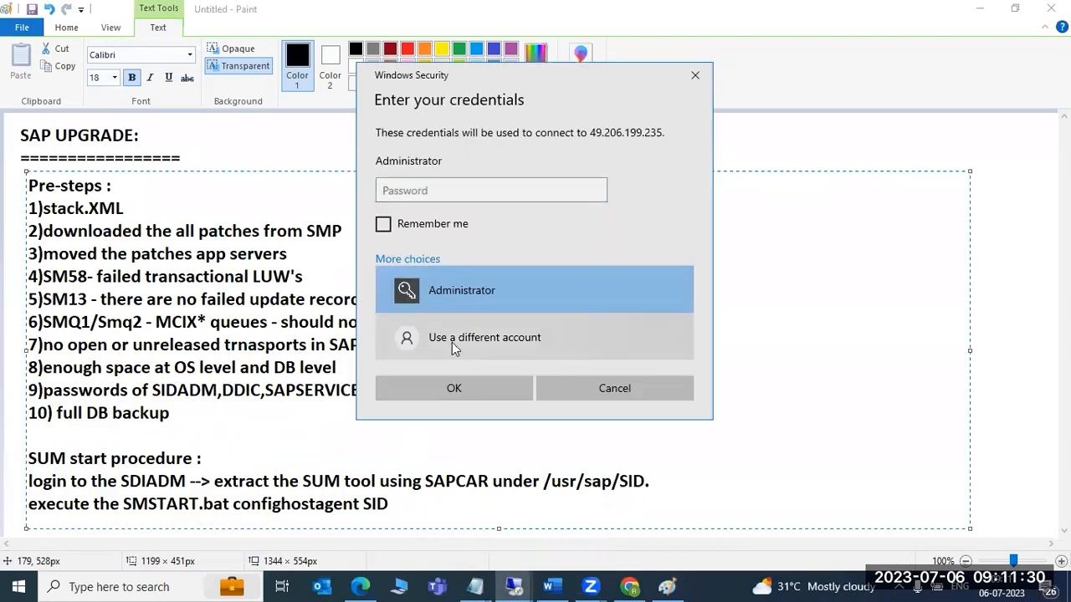
left_click(451, 344)
type("ec6adm")
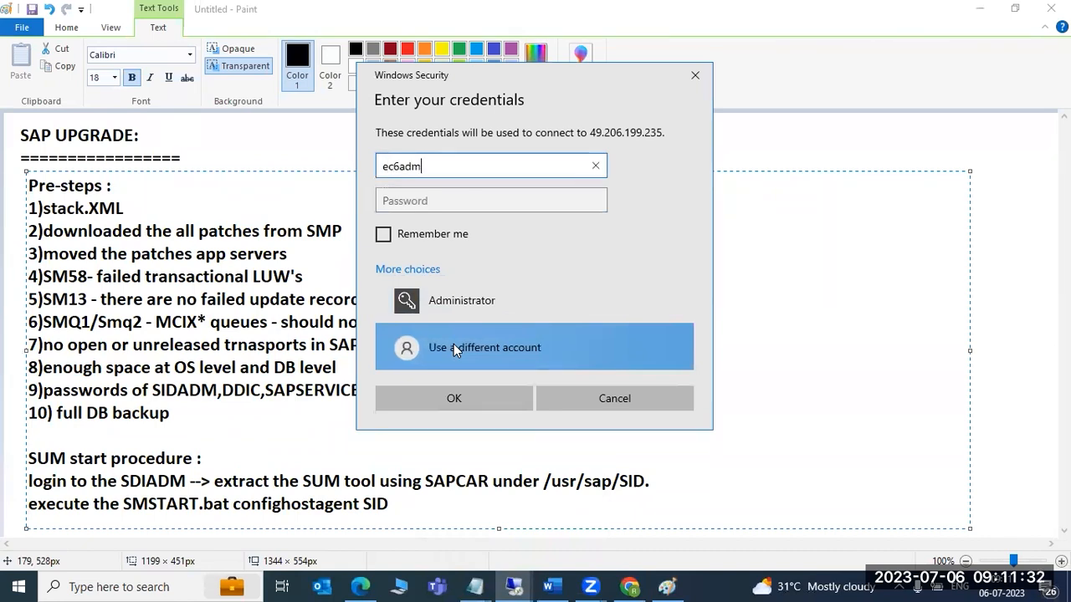
key("Tab")
type("•••••••••")
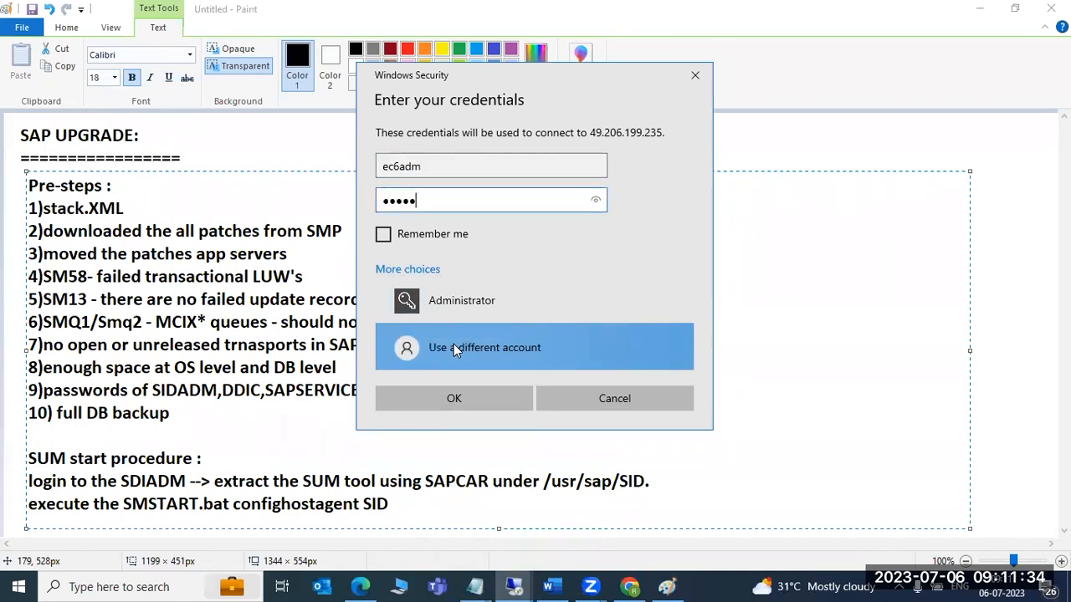
key("Return")
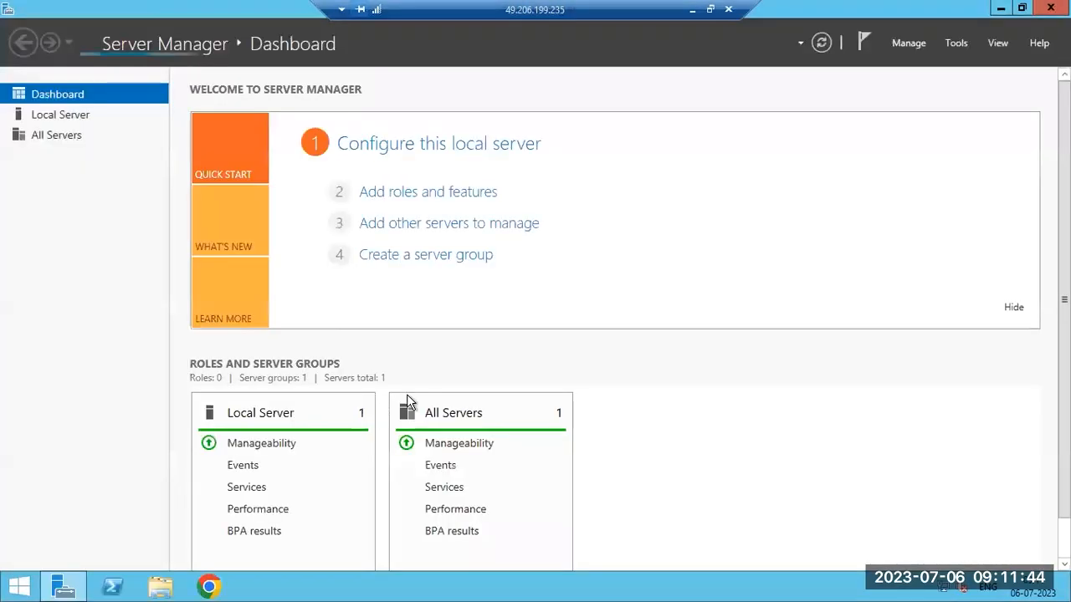
left_click(1000, 9)
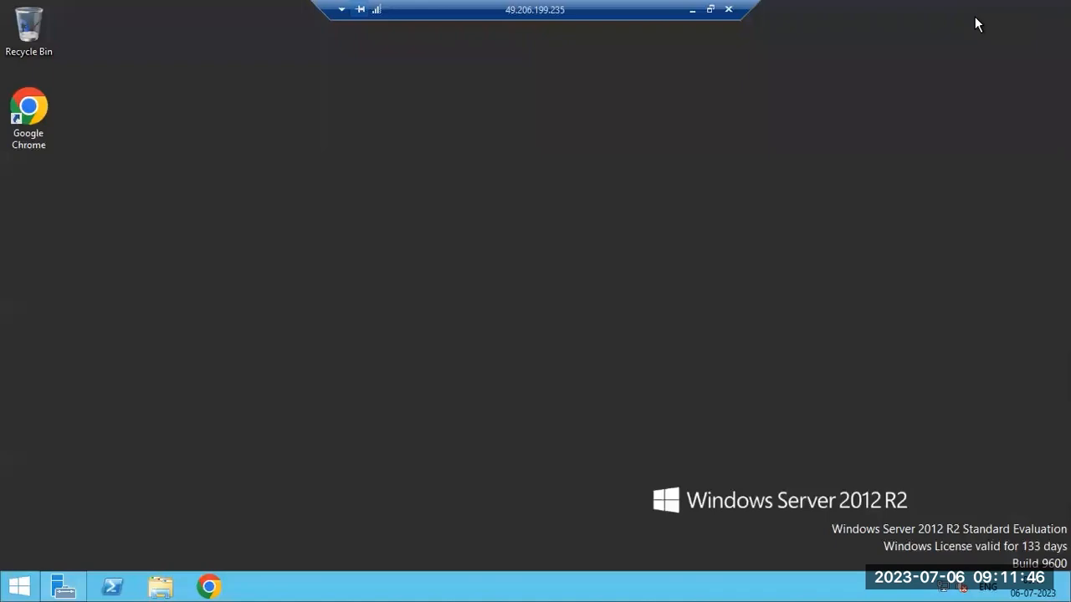
- Copy the full pre-steps and SUM start procedure text from the Paint notes, and return to the 49.206.199.235 remote session
left_click(692, 10)
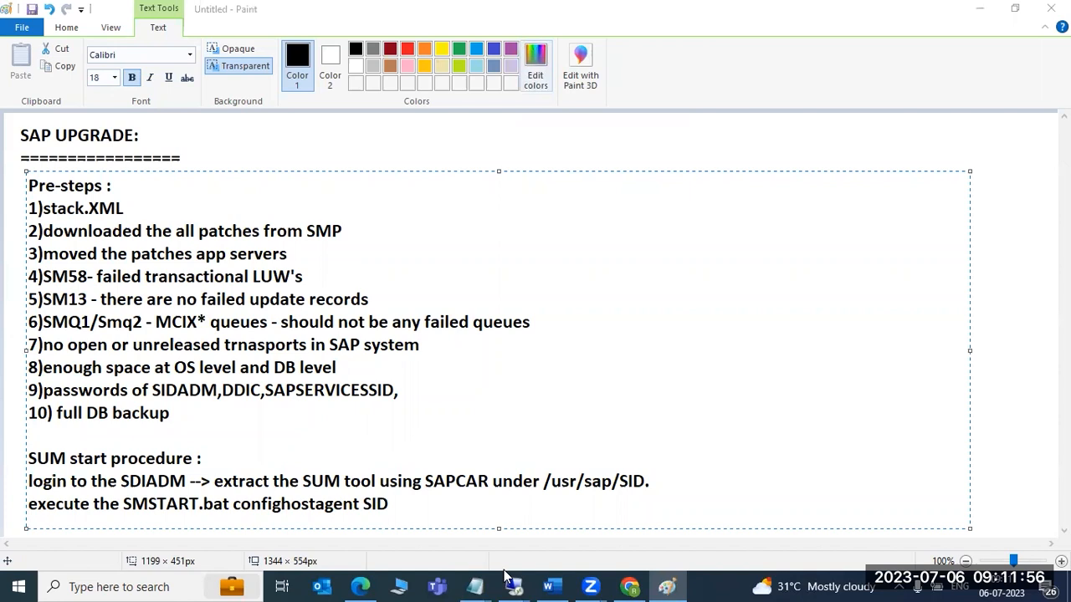
mouse_move(513, 586)
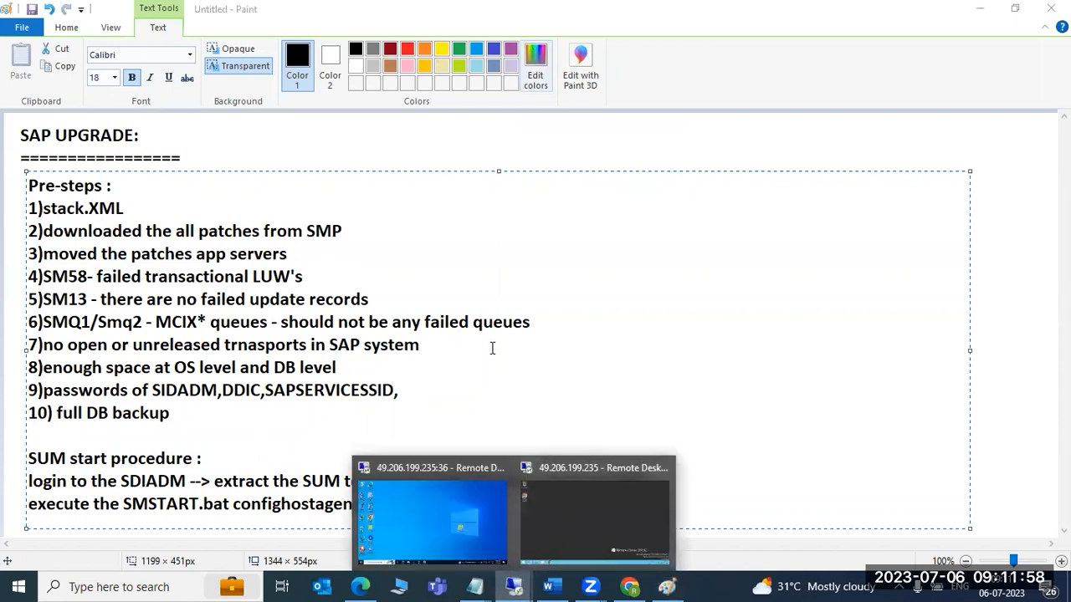
left_click_drag(29, 185, 477, 507)
key("ctrl+c")
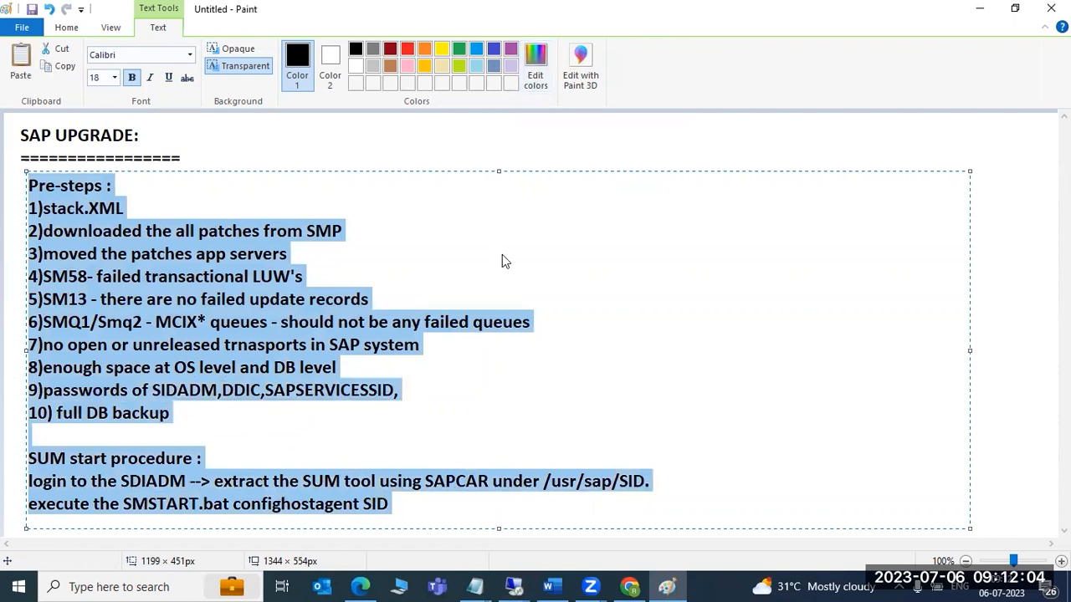
left_click(502, 255)
mouse_move(514, 586)
left_click(567, 527)
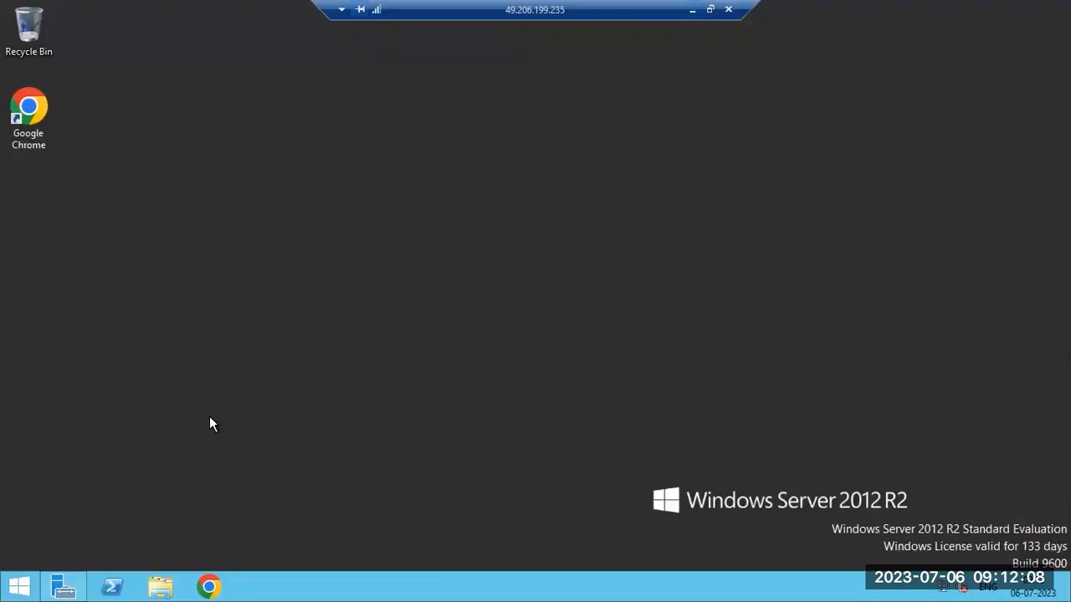
- Browse to the folder E:\usr\sap\EC6 in a maximized File Explorer window
left_click(176, 586)
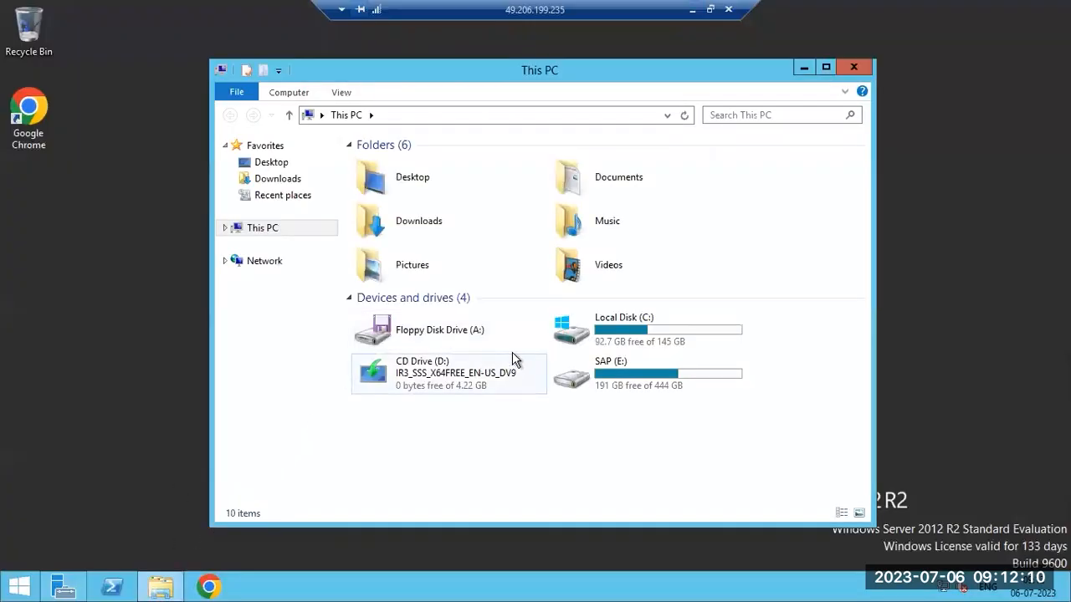
double_click(586, 375)
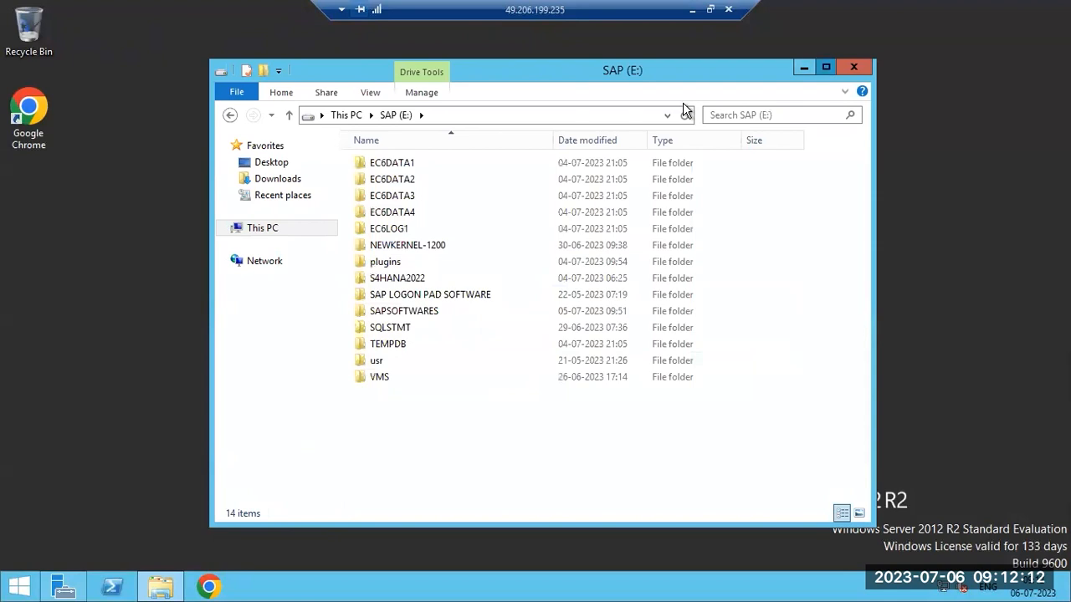
double_click(682, 102)
double_click(155, 295)
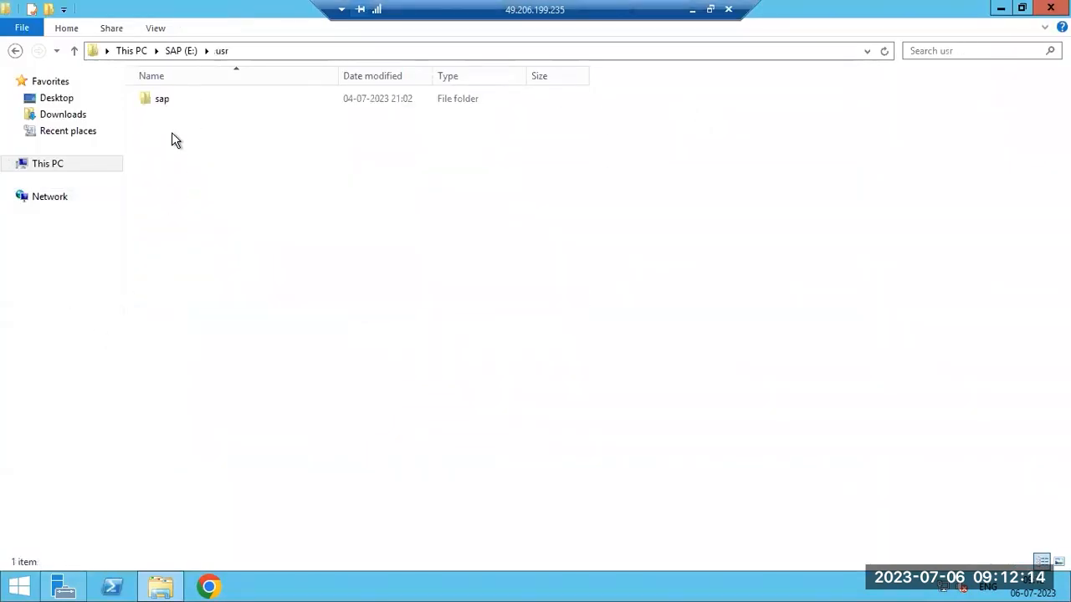
double_click(173, 98)
left_click(167, 119)
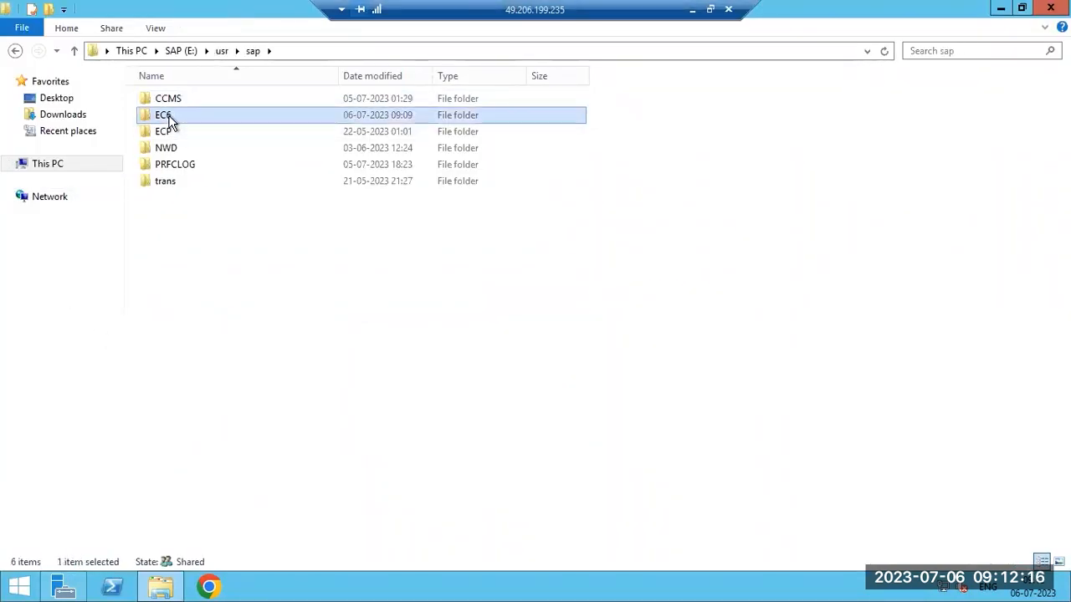
double_click(170, 121)
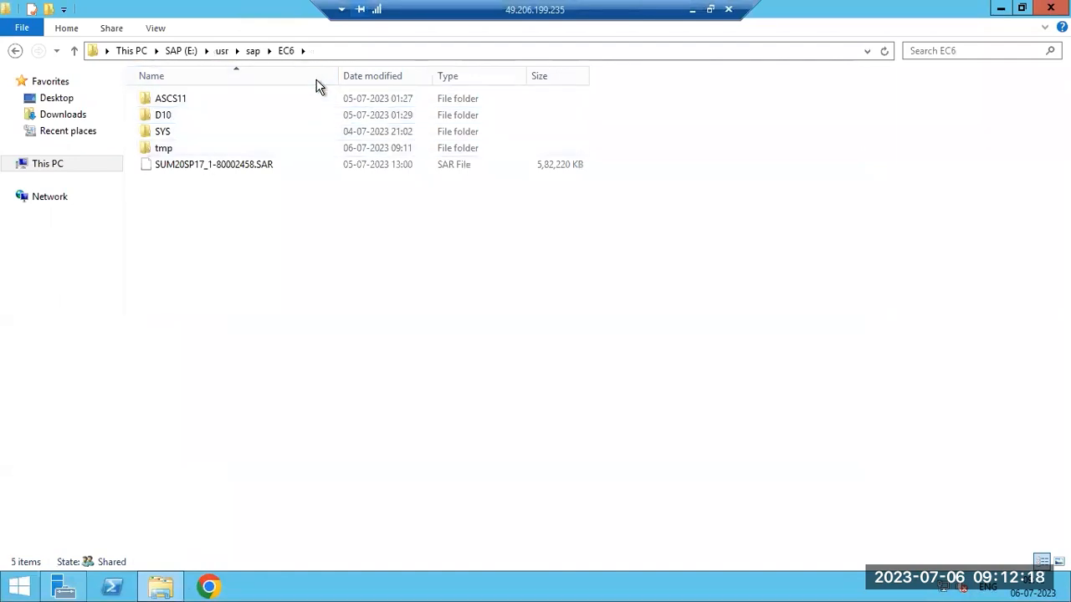
- Extract the SUM archive from a command prompt in E:\usr\sap\EC6 with "SAPCAR -xvf SUM*.SAR", and move the console clear of the file list
key("alt+d")
type("cmd")
key("Return")
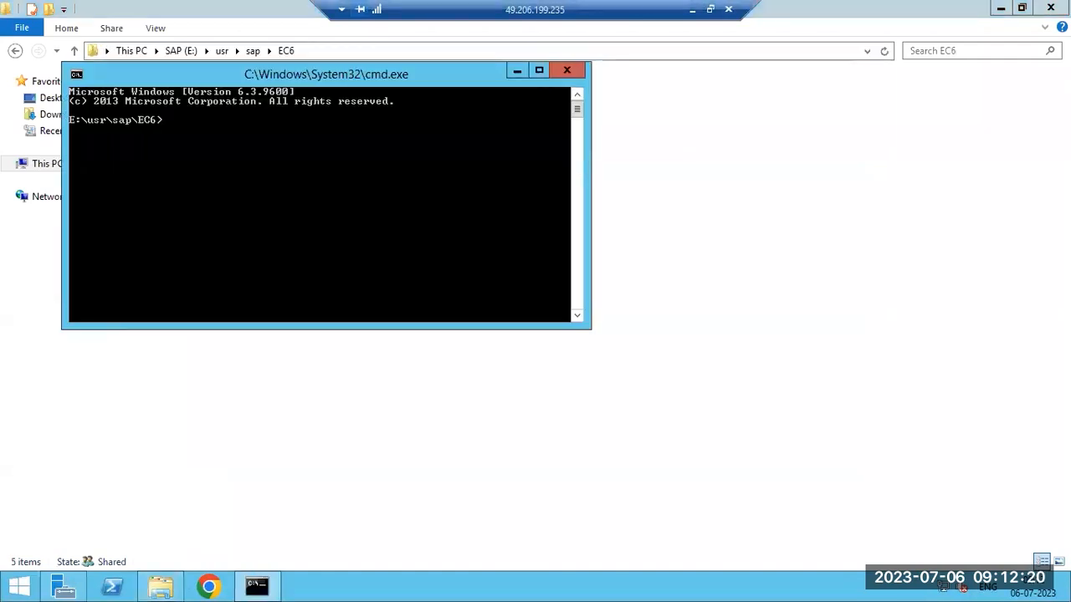
type("SAPCAR -xvf ")
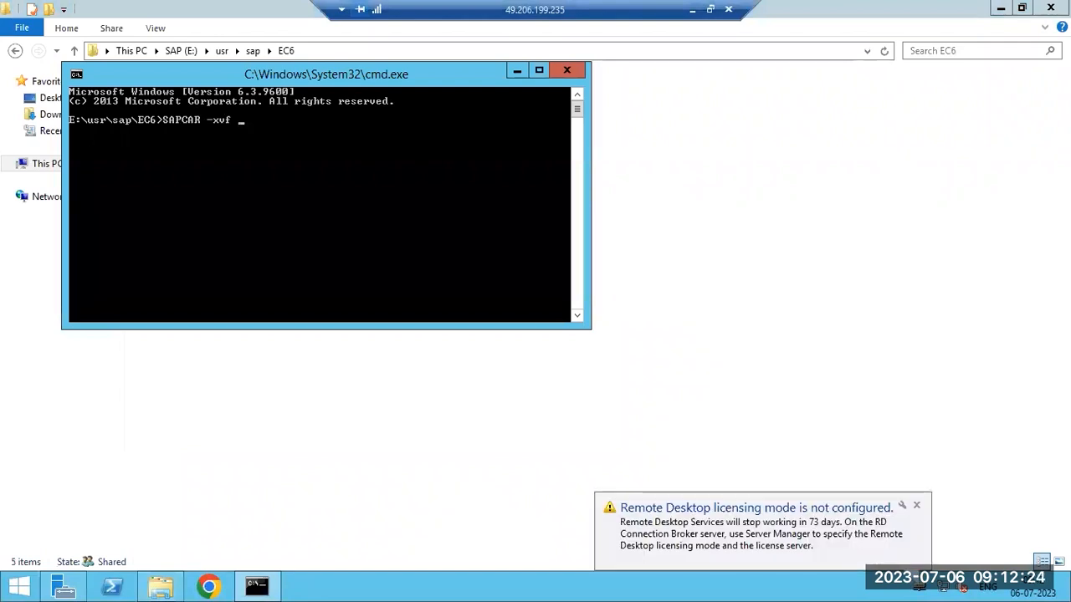
type("SUM*.")
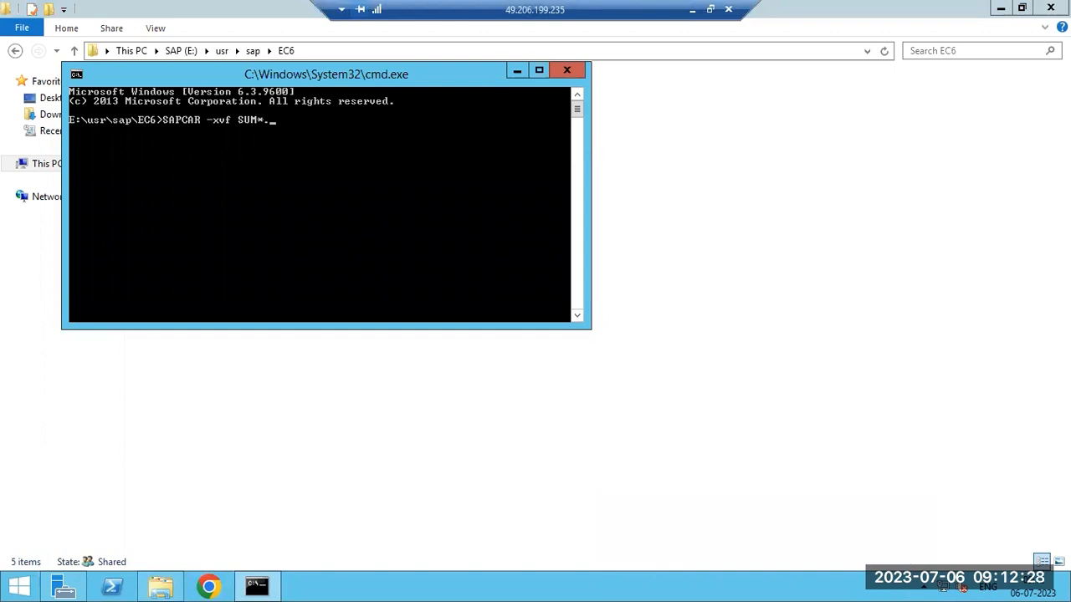
type("SAR")
key("Return")
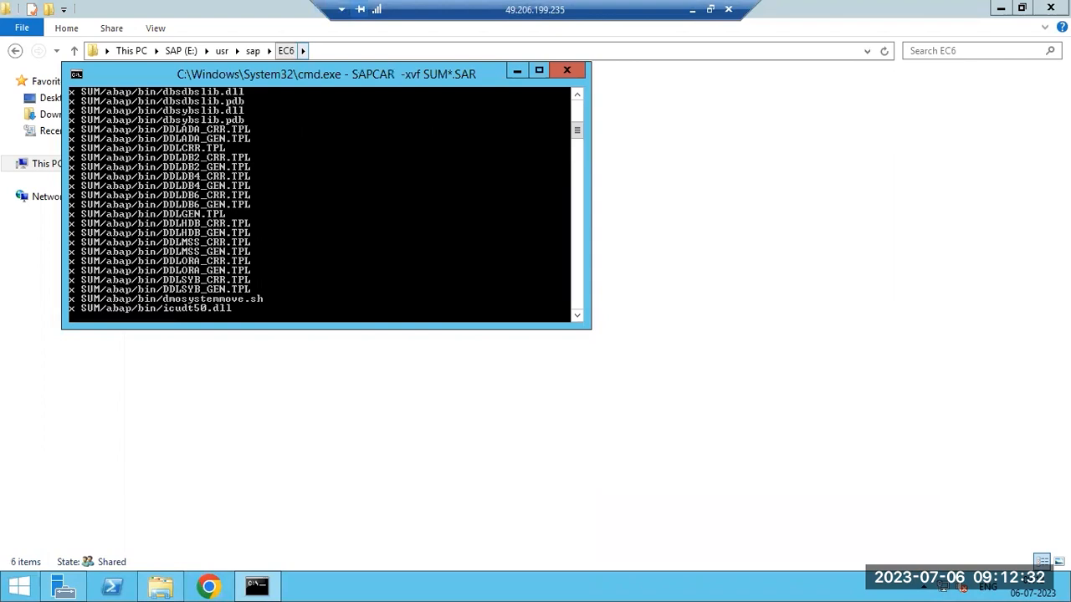
left_click_drag(296, 77, 406, 162)
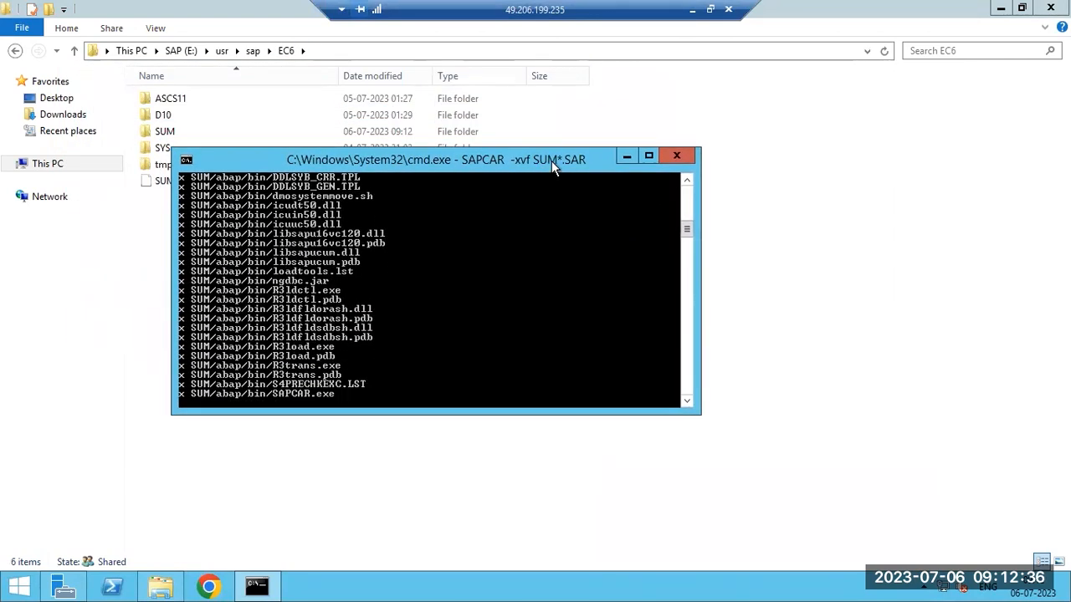
left_click_drag(496, 167, 593, 223)
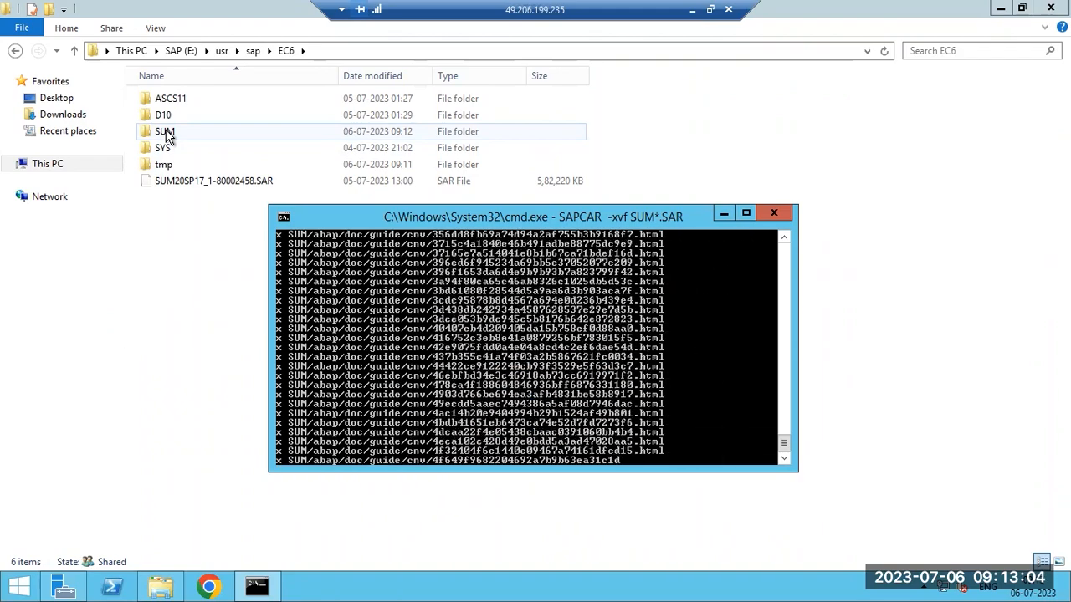
- Switch to the Paint notes and correct SMSTART.bat to SUMSTART.bat in the last line of the SUM start procedure
left_click(692, 9)
left_click(303, 492)
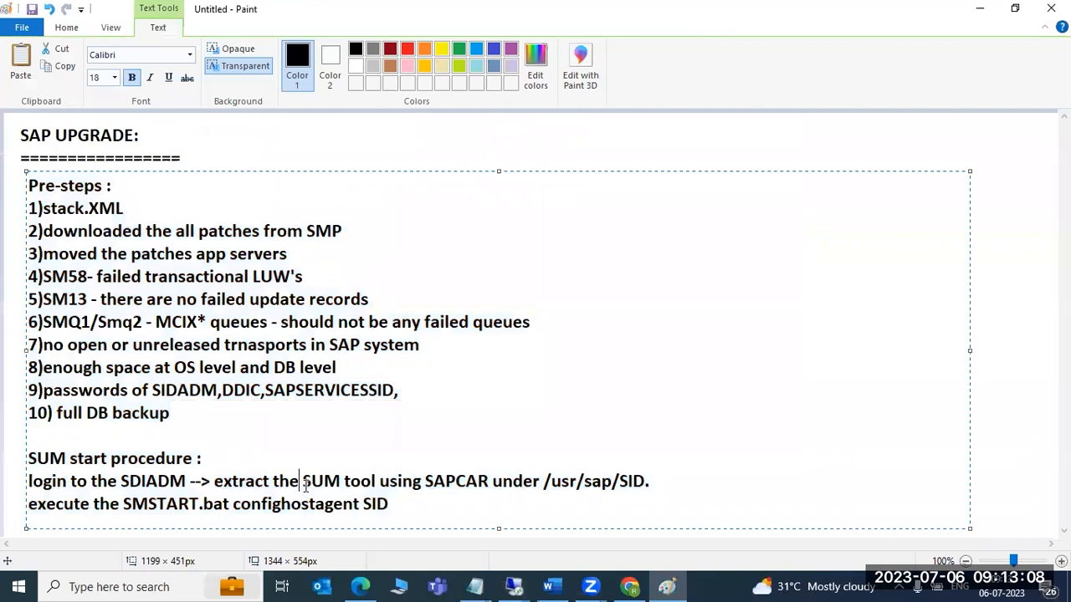
left_click_drag(551, 481, 646, 481)
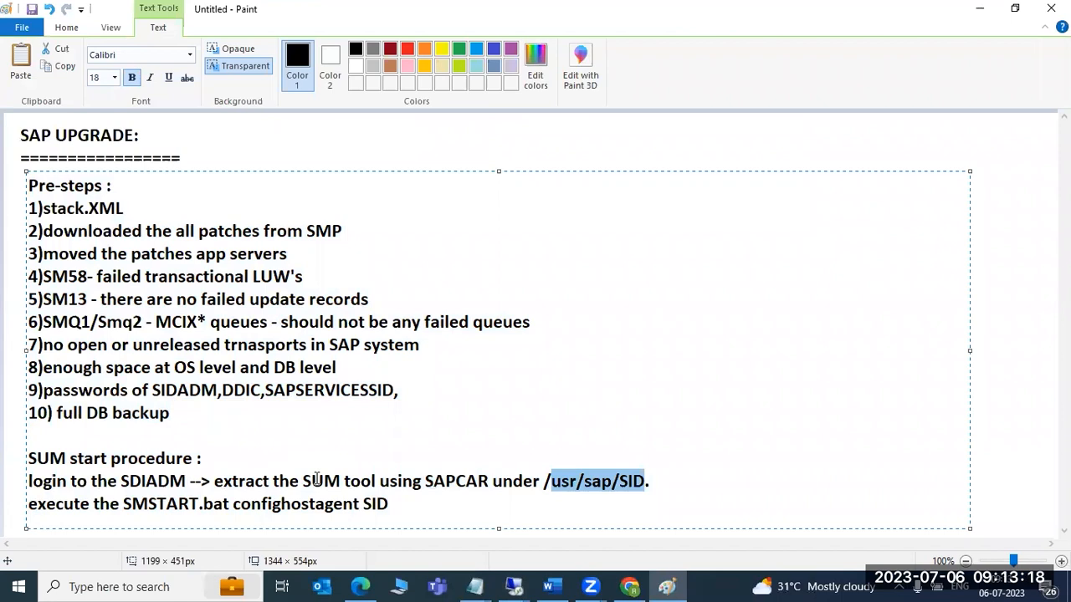
left_click_drag(126, 507, 386, 505)
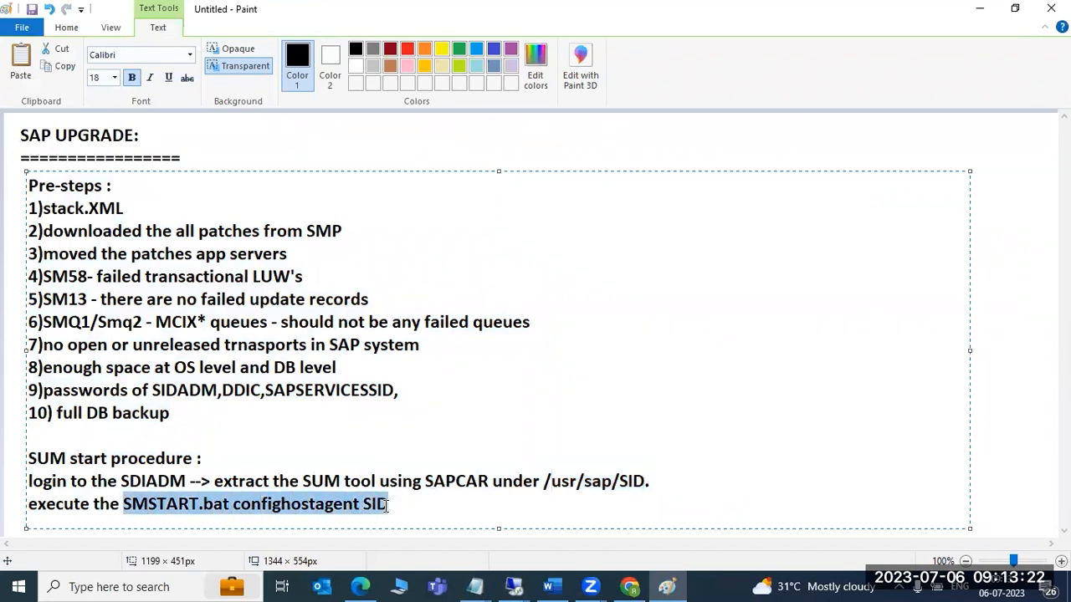
left_click(132, 504)
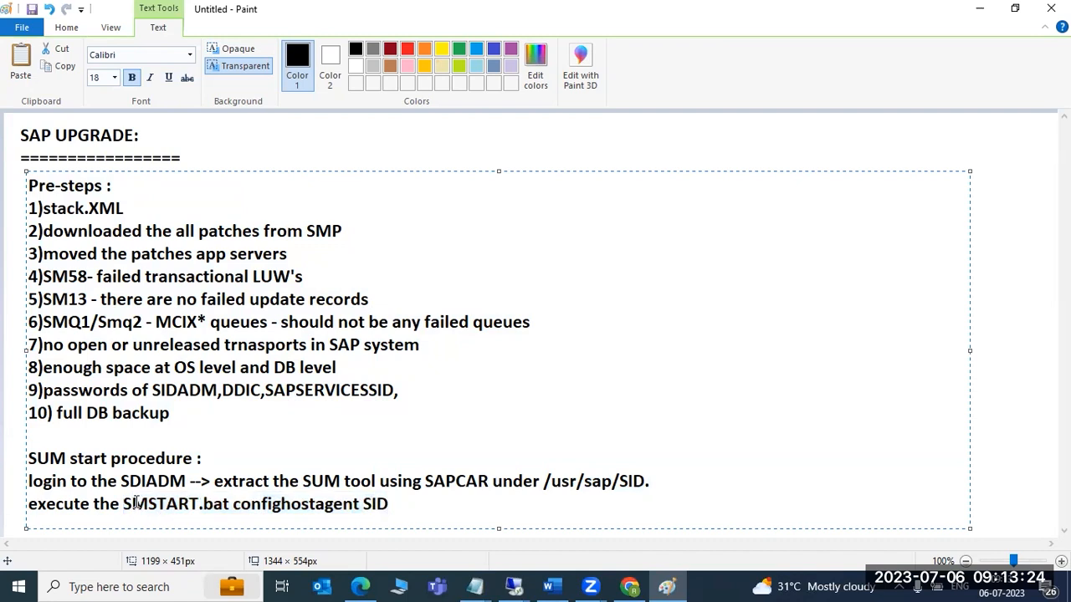
type("U")
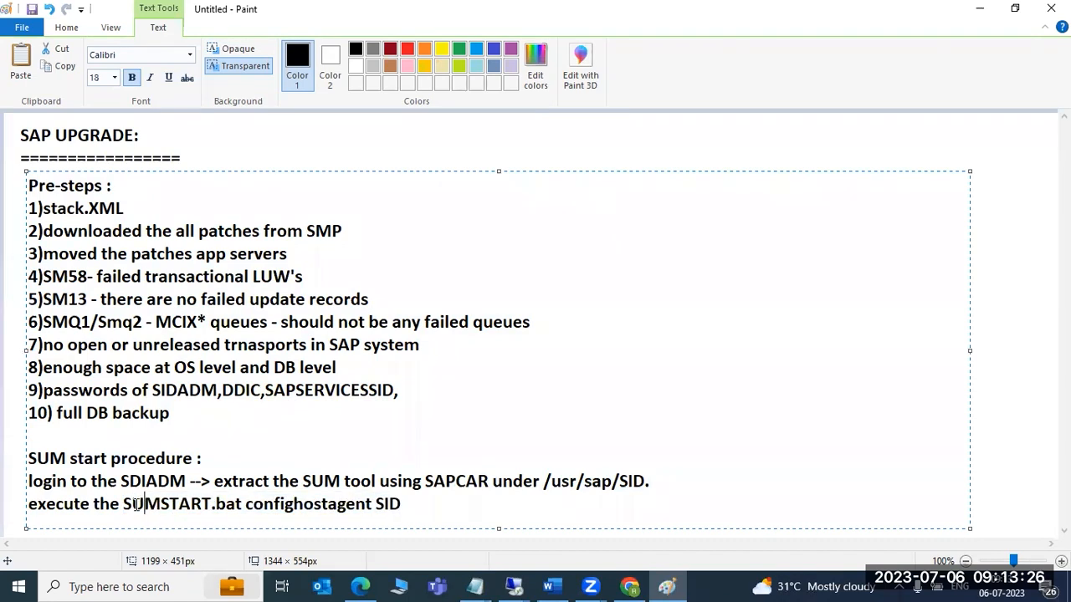
- Examine the parts of the command "SUMSTART.bat confighostagent SID" in the notes
mouse_move(375, 509)
left_mouse_down()
mouse_move(400, 509)
mouse_move(390, 509)
left_mouse_up()
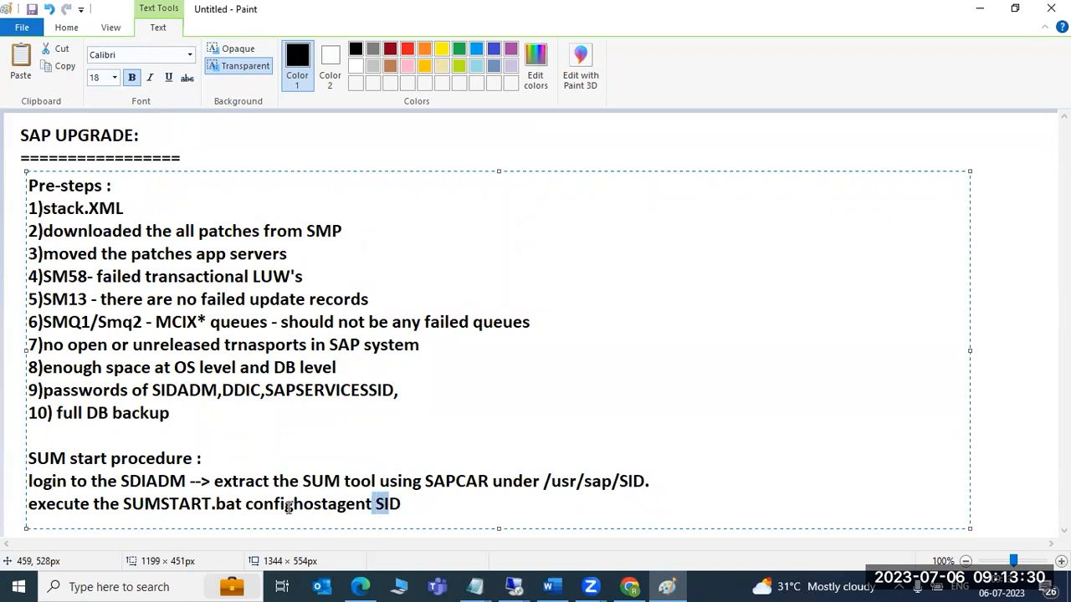
double_click(288, 507)
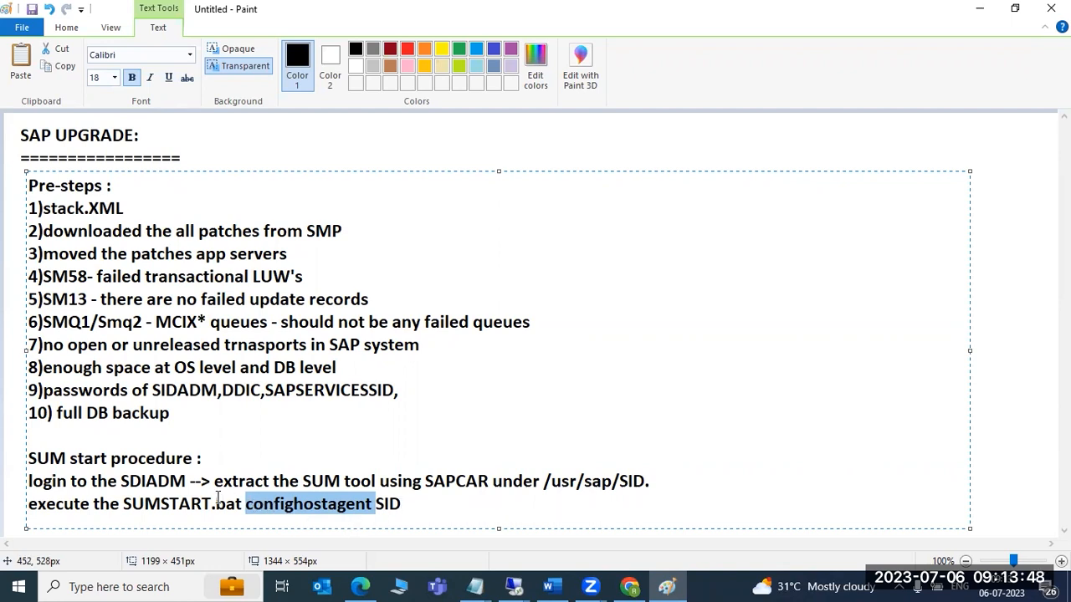
double_click(385, 503)
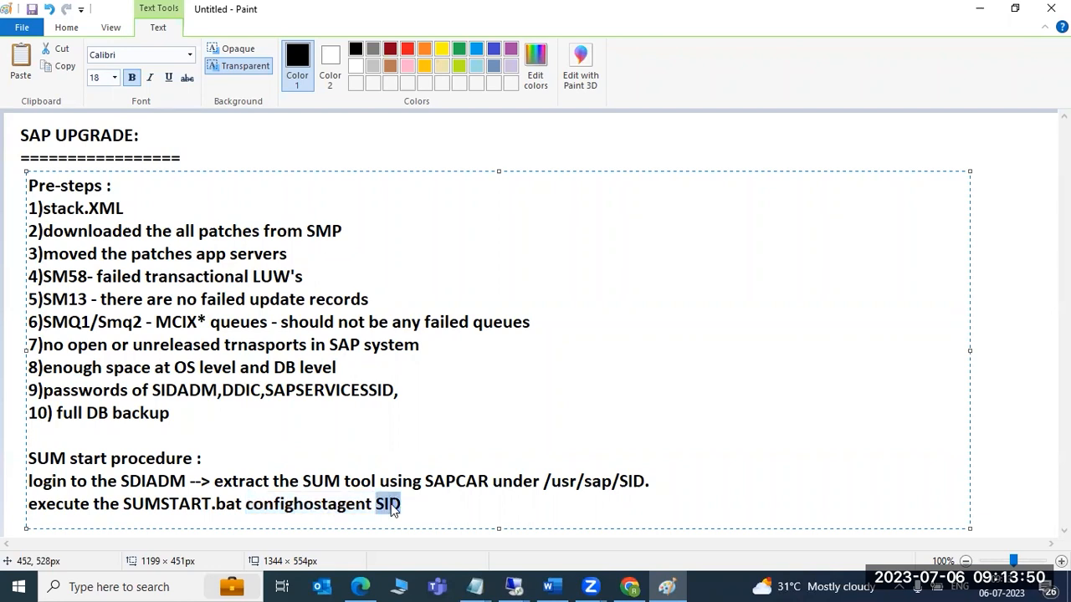
left_click_drag(274, 506, 307, 509)
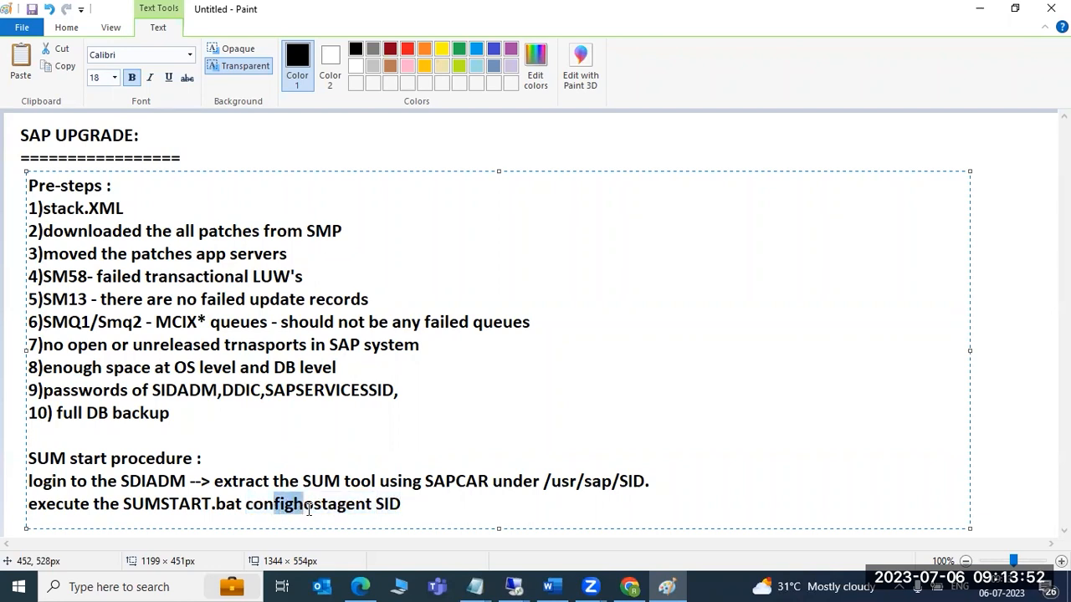
left_click_drag(385, 505, 393, 505)
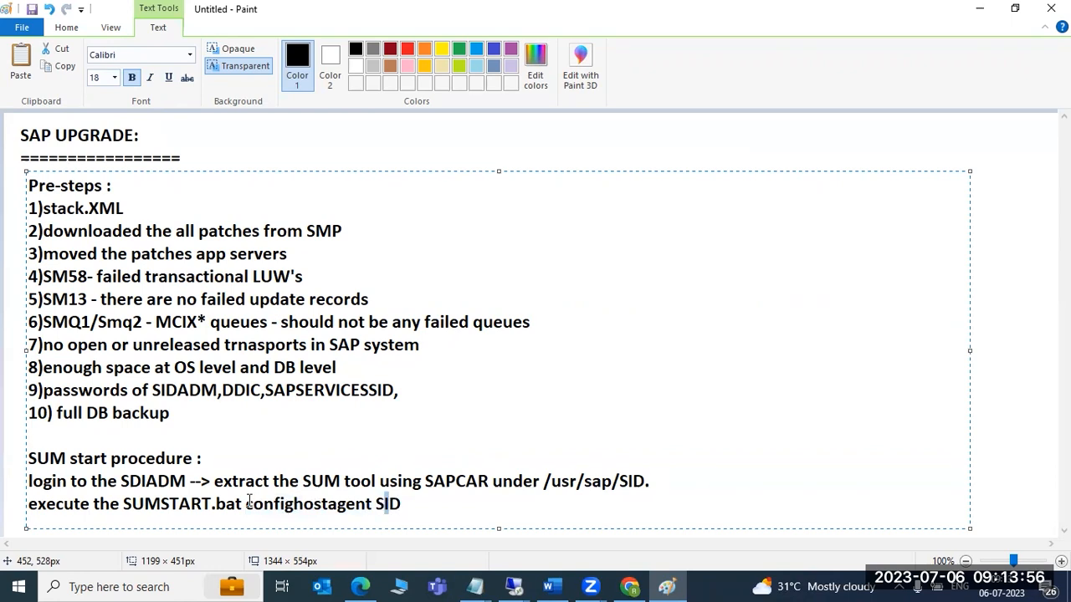
left_click_drag(248, 505, 371, 506)
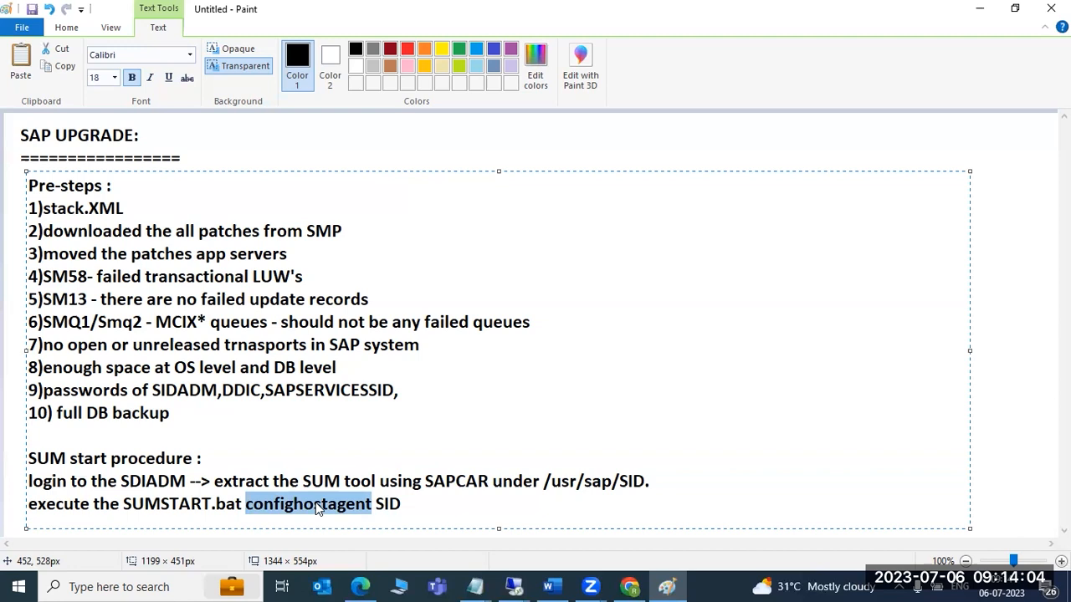
left_click(399, 505)
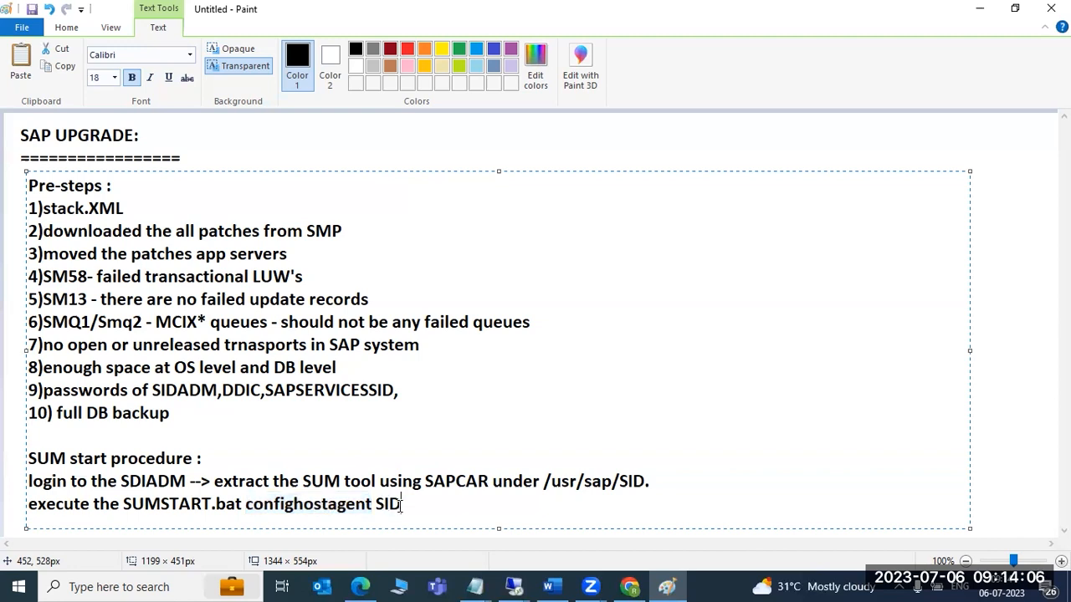
left_click_drag(122, 510, 395, 510)
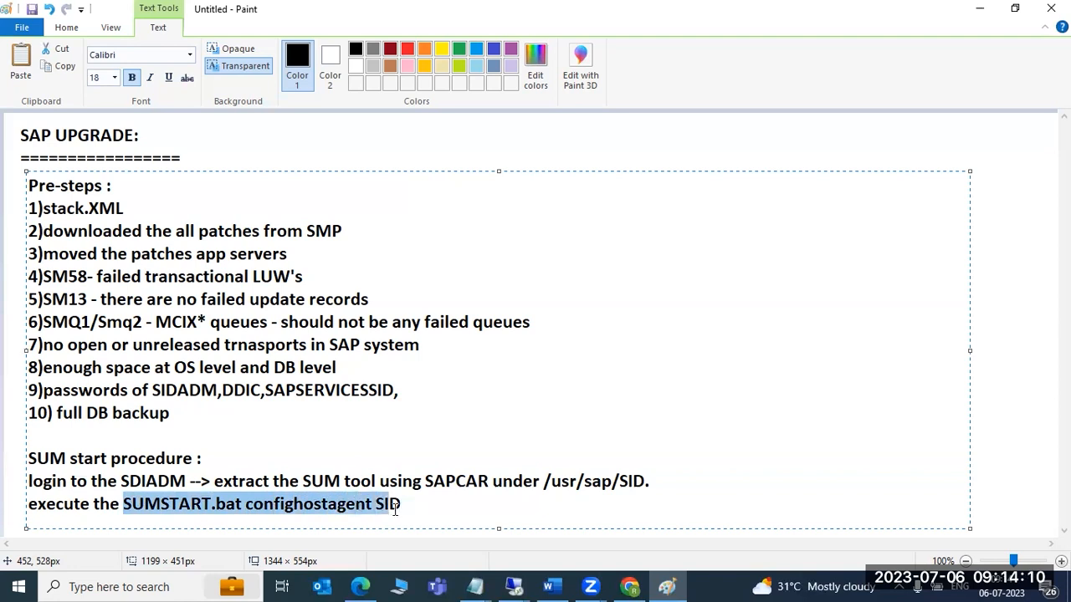
- Switch to the remote server session, show its desktop, and search for and launch SAP Logon
mouse_move(514, 587)
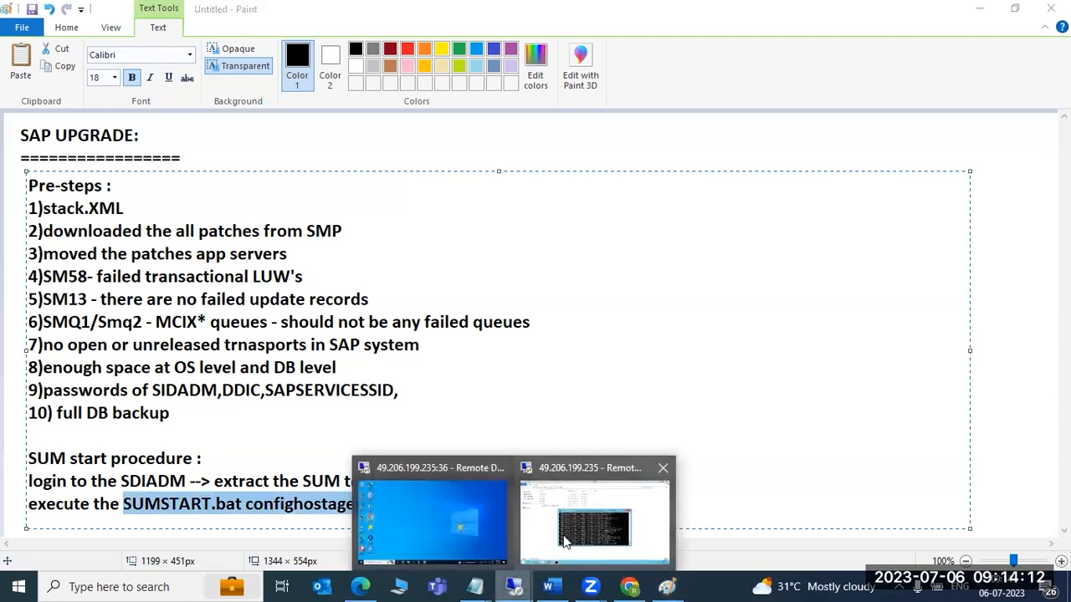
left_click(565, 542)
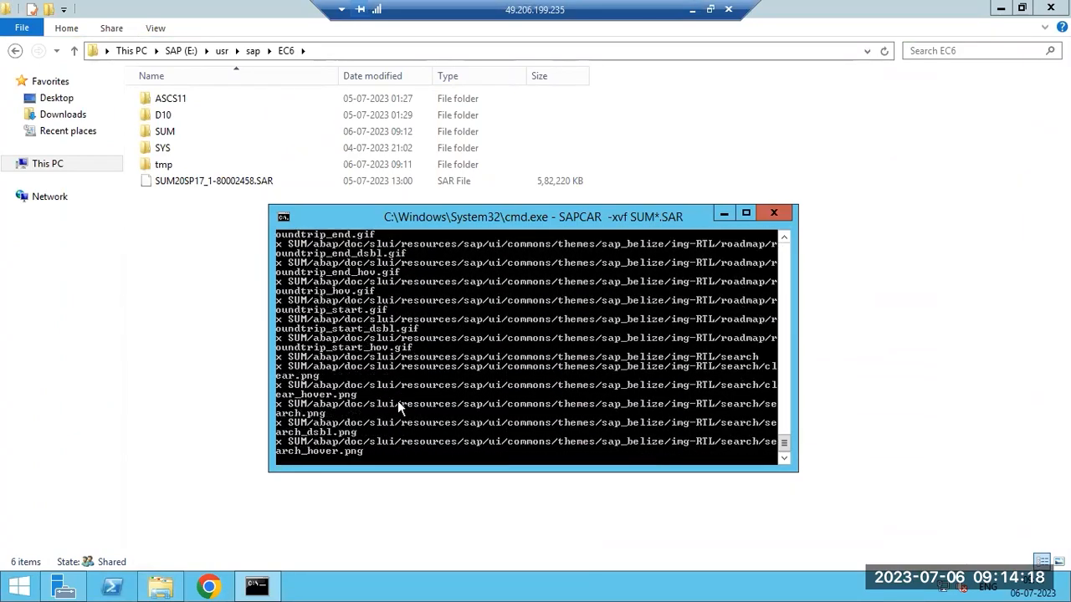
right_click(419, 589)
left_click(460, 524)
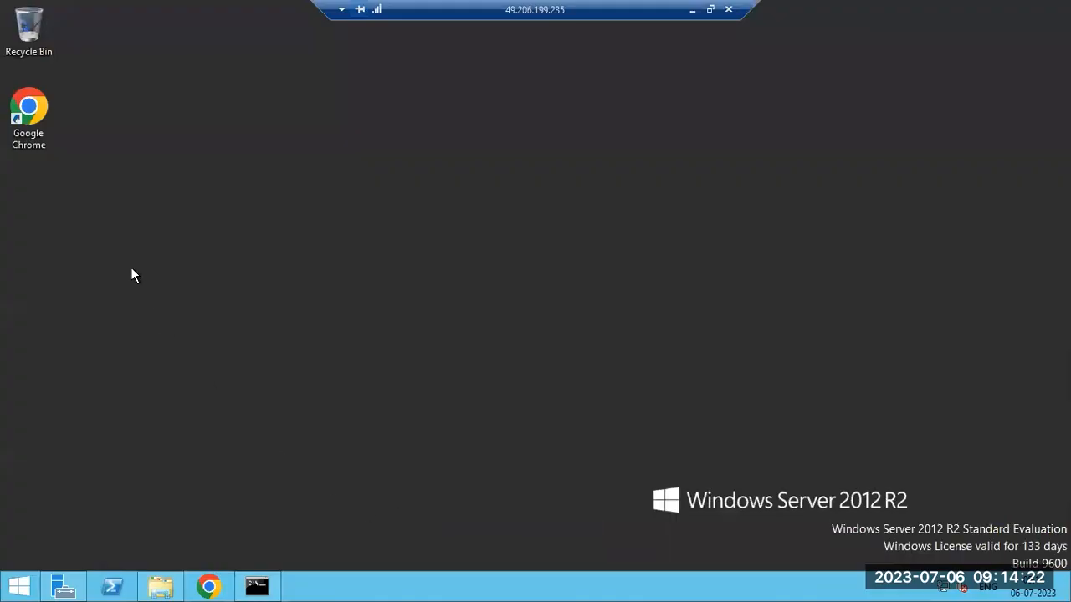
left_click(19, 585)
left_click(1020, 65)
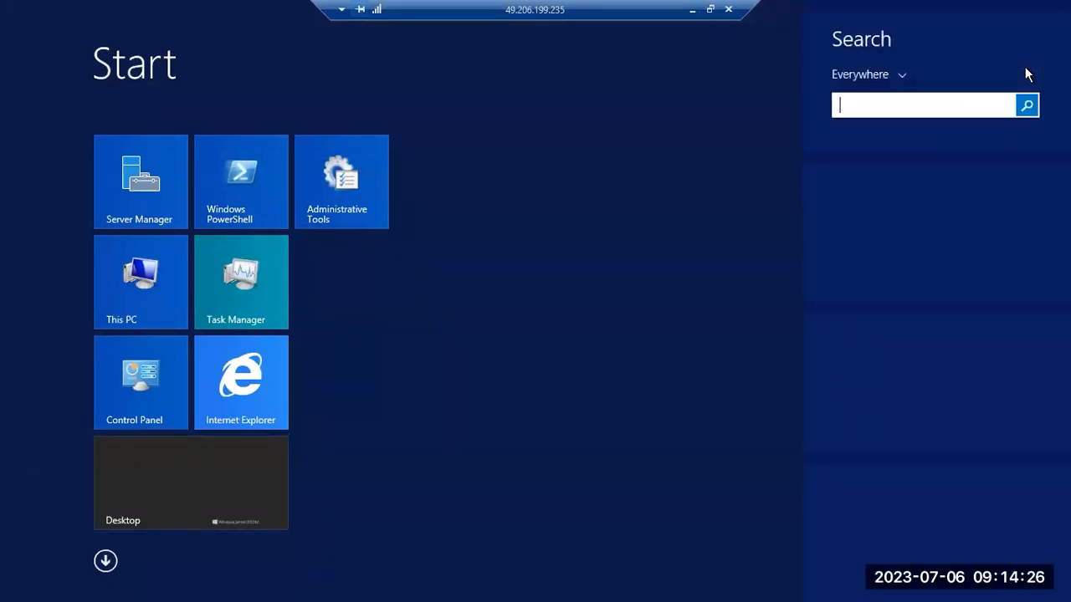
type("SAP HANA Studio")
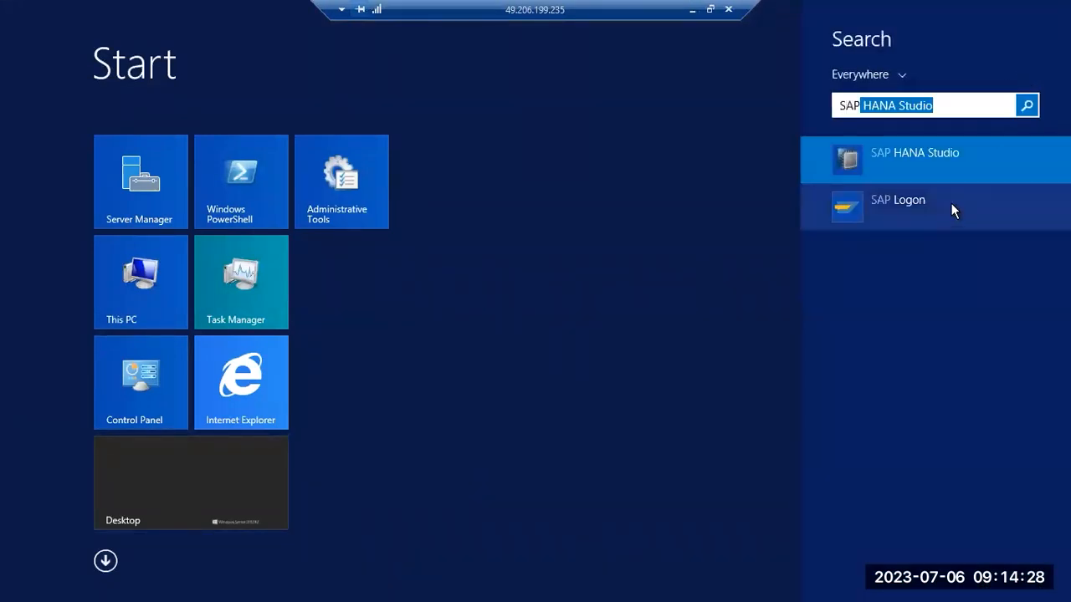
left_click(947, 207)
left_click(590, 311)
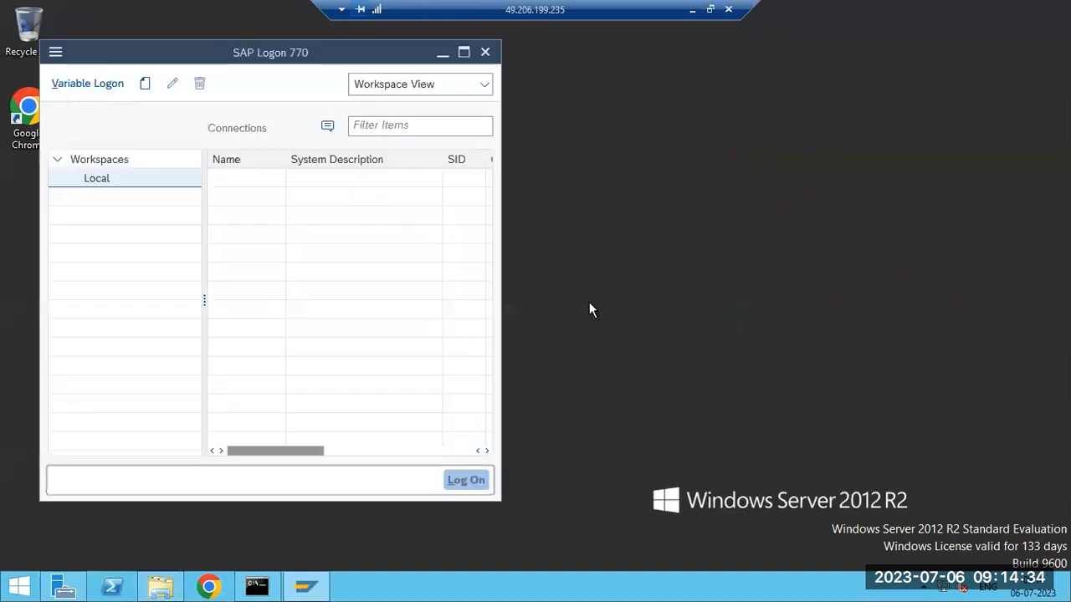
- Create a user-specified SAP Logon connection with description EC6, system ID EC6, instance number 10 and application server sapwindows
left_click(143, 90)
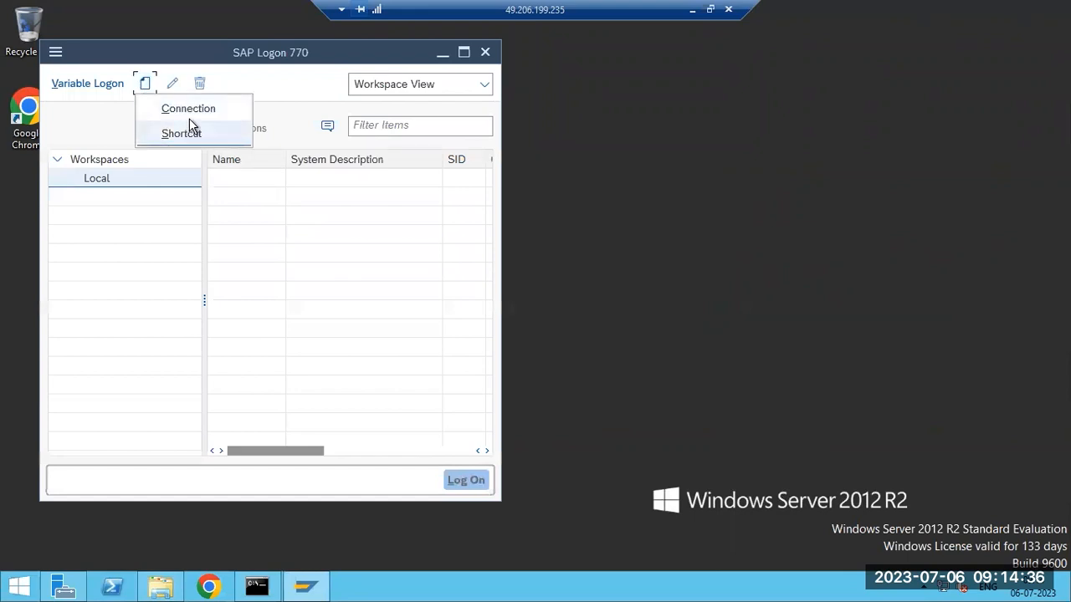
left_click(189, 108)
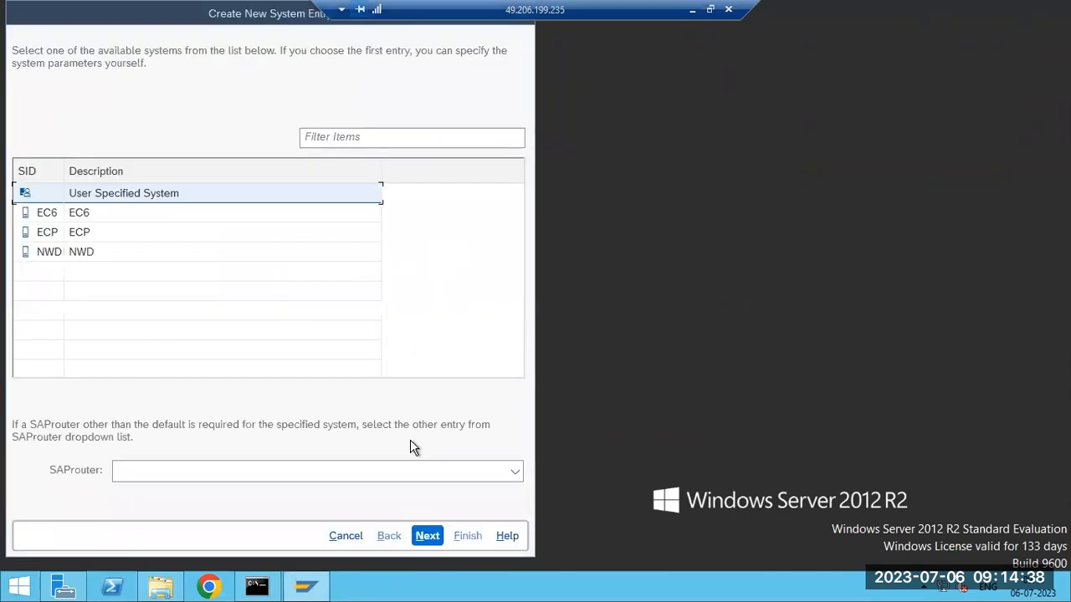
left_click(422, 536)
type("EC6")
key("Tab")
type("EC6")
key("Tab")
left_click(228, 284)
type("10")
key("Tab")
type("sapwindo")
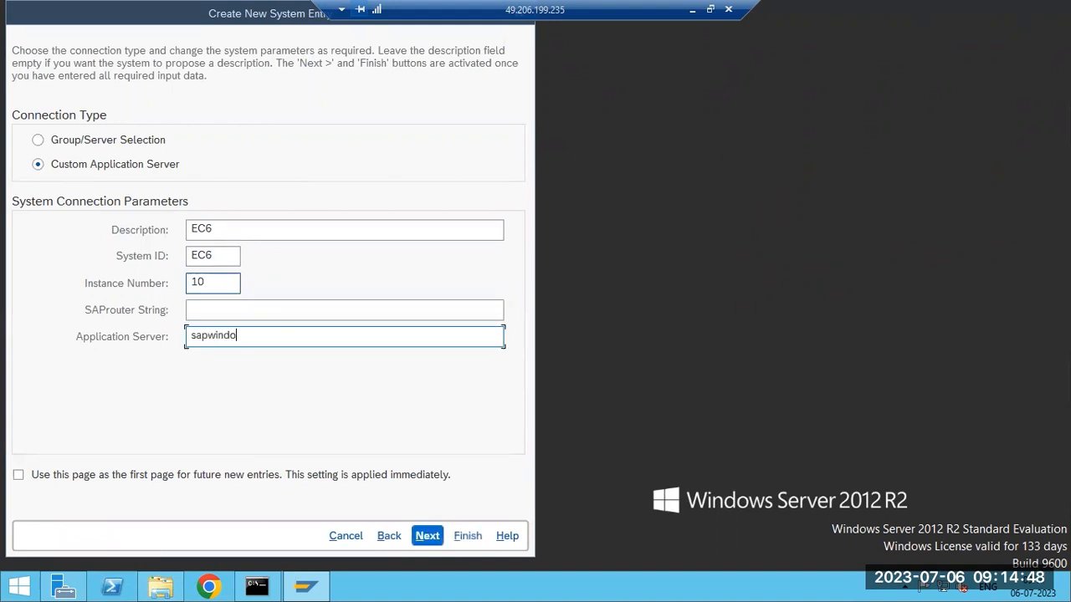
type("w")
key("Return")
key("Return")
key("Return")
- Open the EC6 connection and log on to client 001 as user ddic with the account password
key("Return")
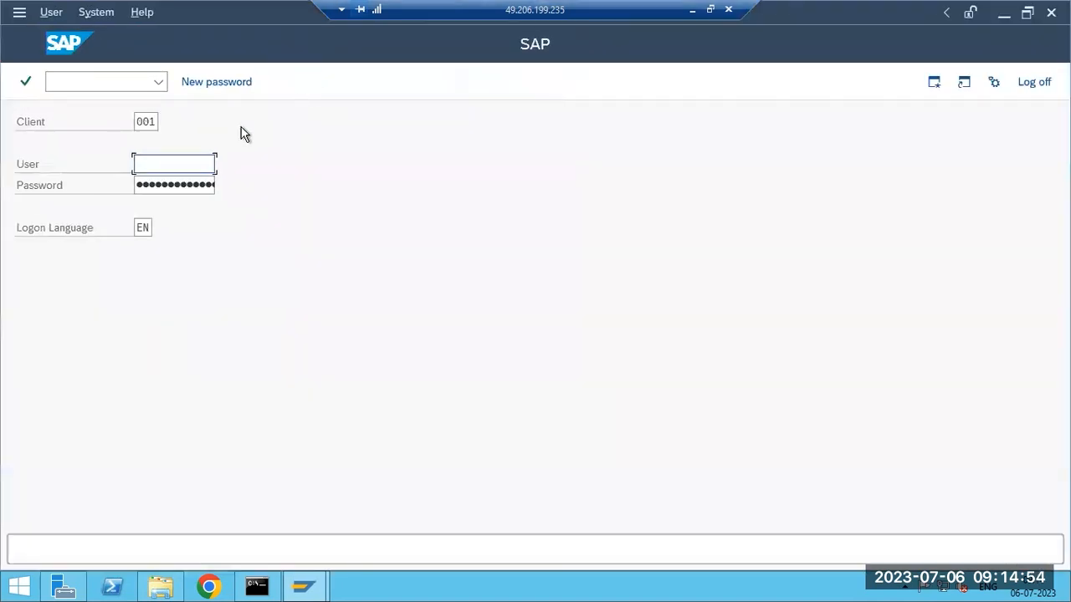
type("ddic")
key("Tab")
type("••••")
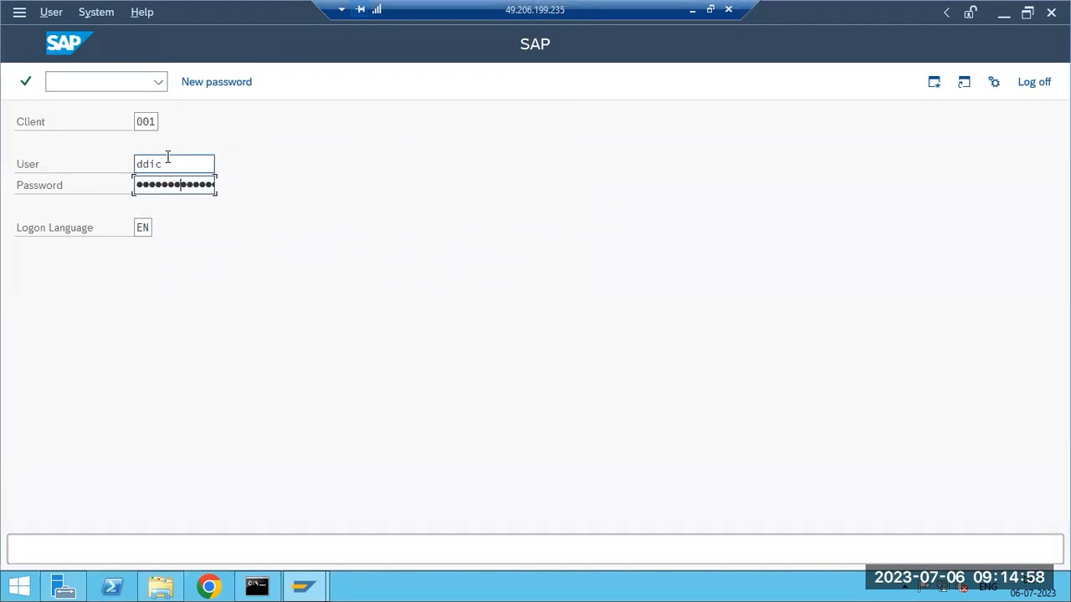
key("Return")
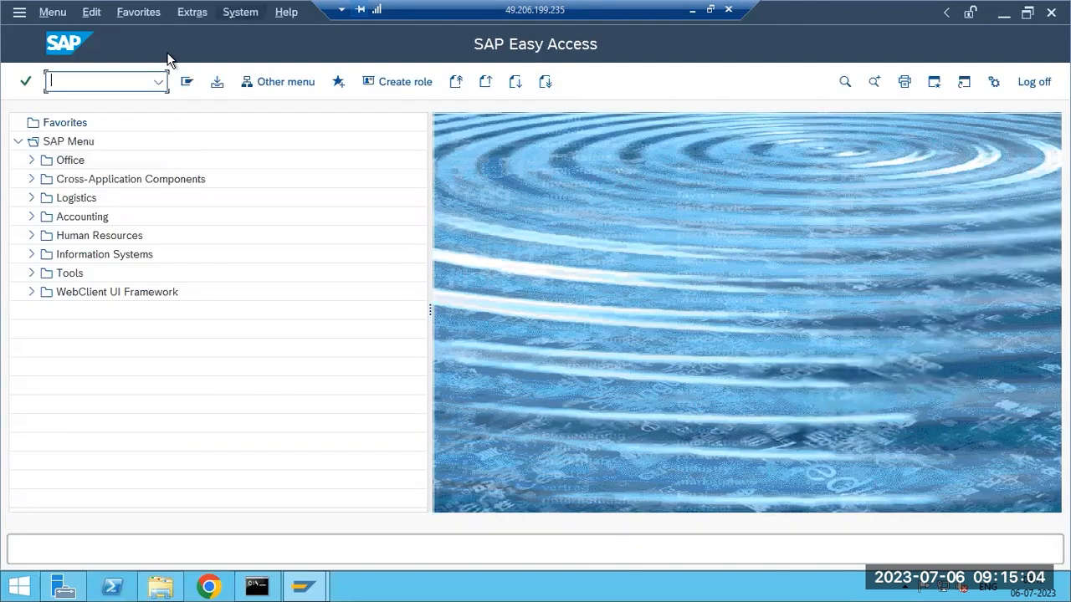
- Examine the installed software component versions and product versions in the SAP system status, and close the status window
left_click(240, 11)
left_click(250, 311)
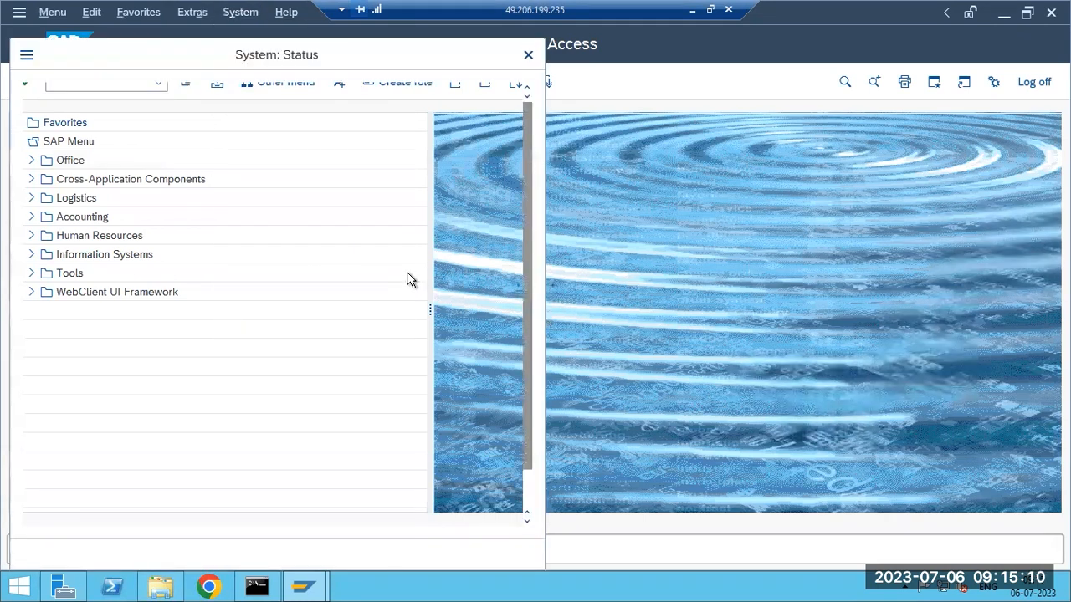
left_click(480, 316)
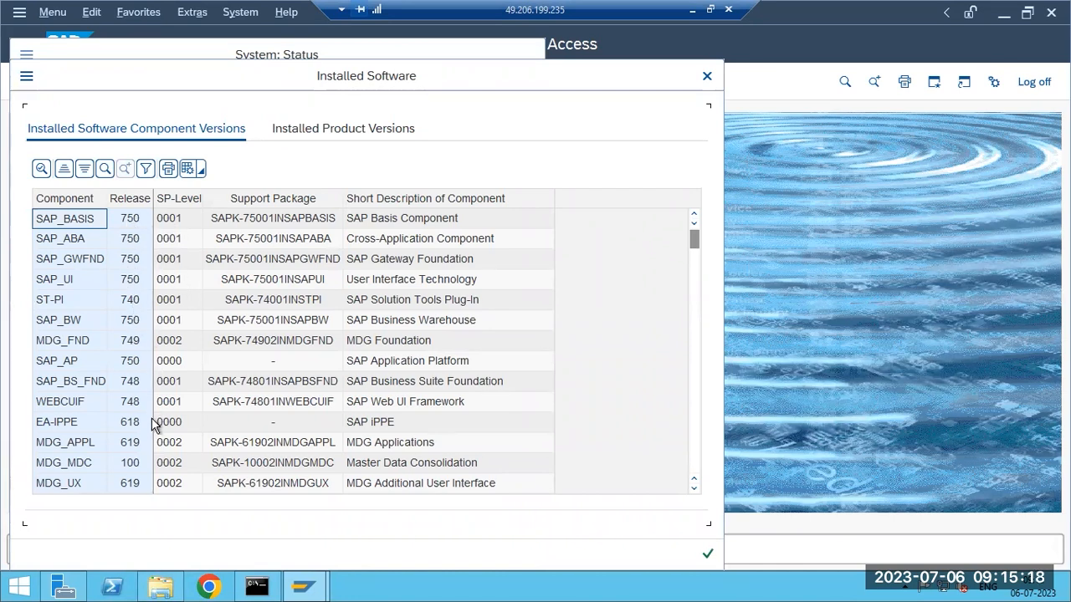
left_click(291, 135)
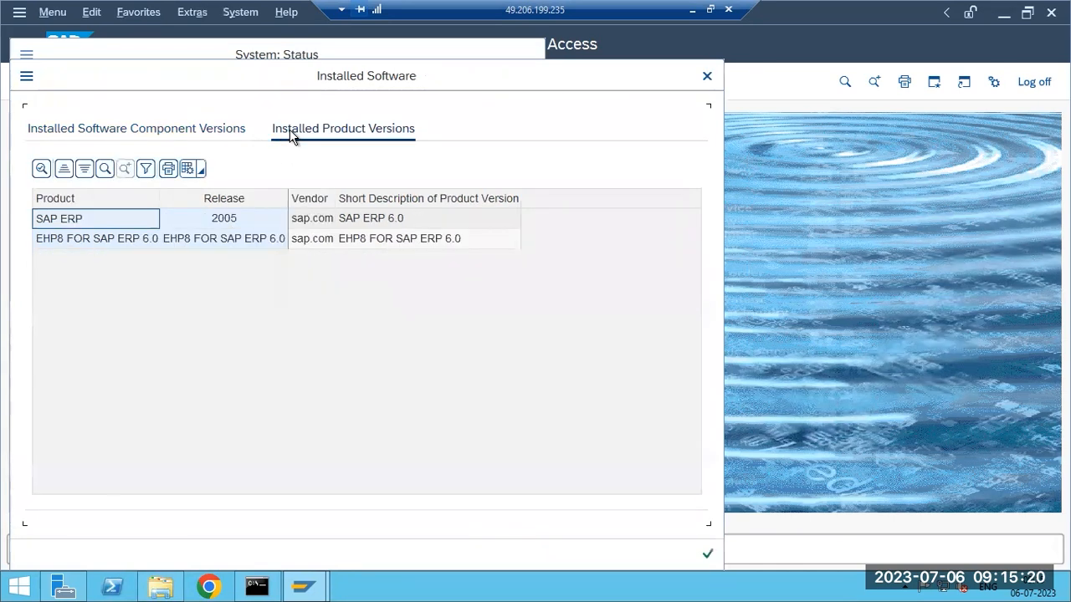
left_click(97, 240)
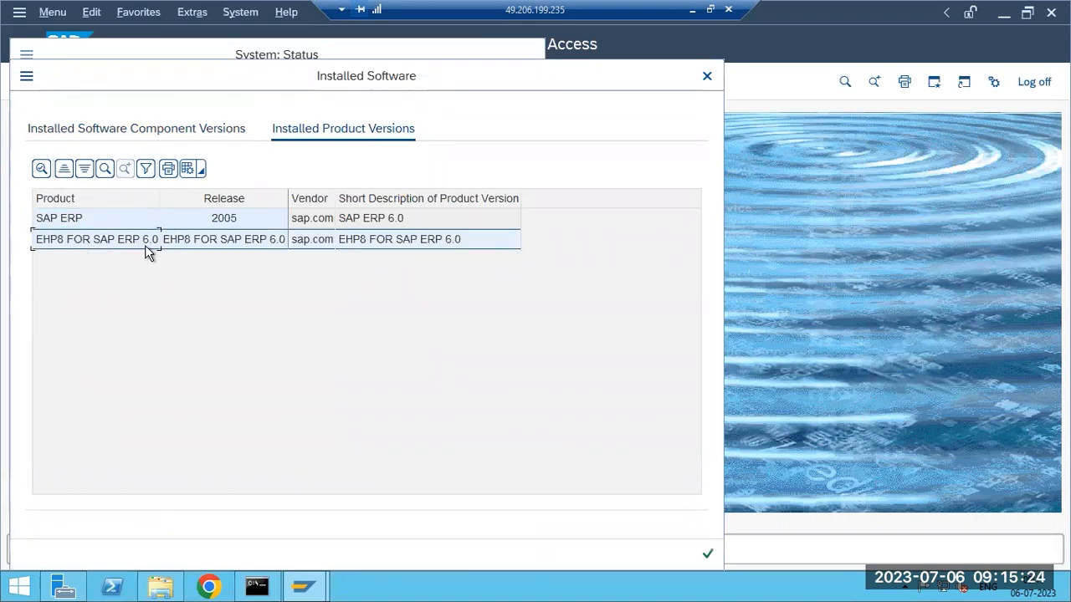
left_click(123, 136)
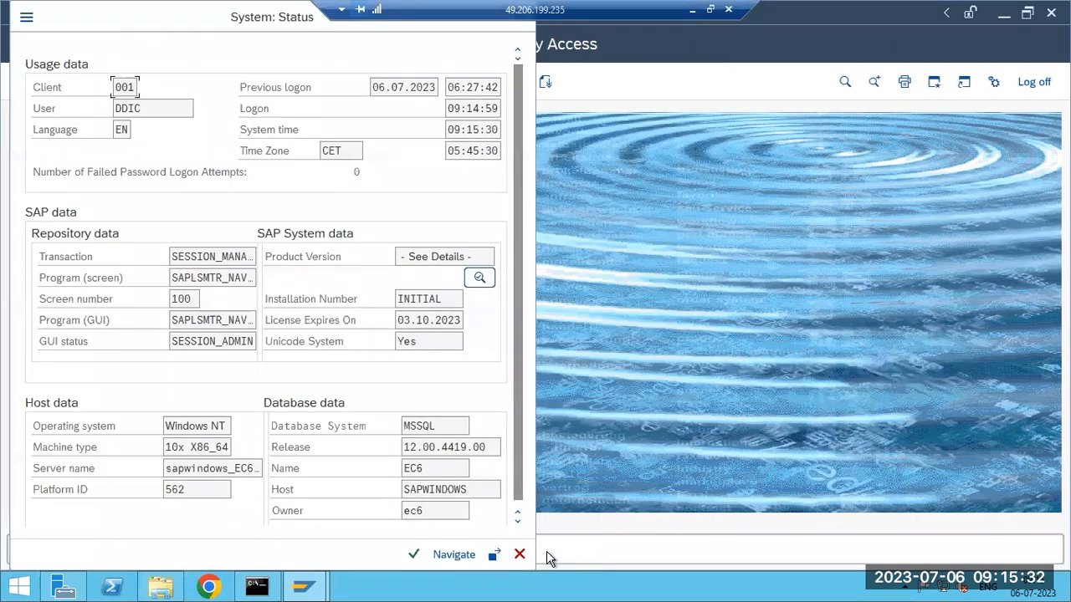
left_click(519, 554)
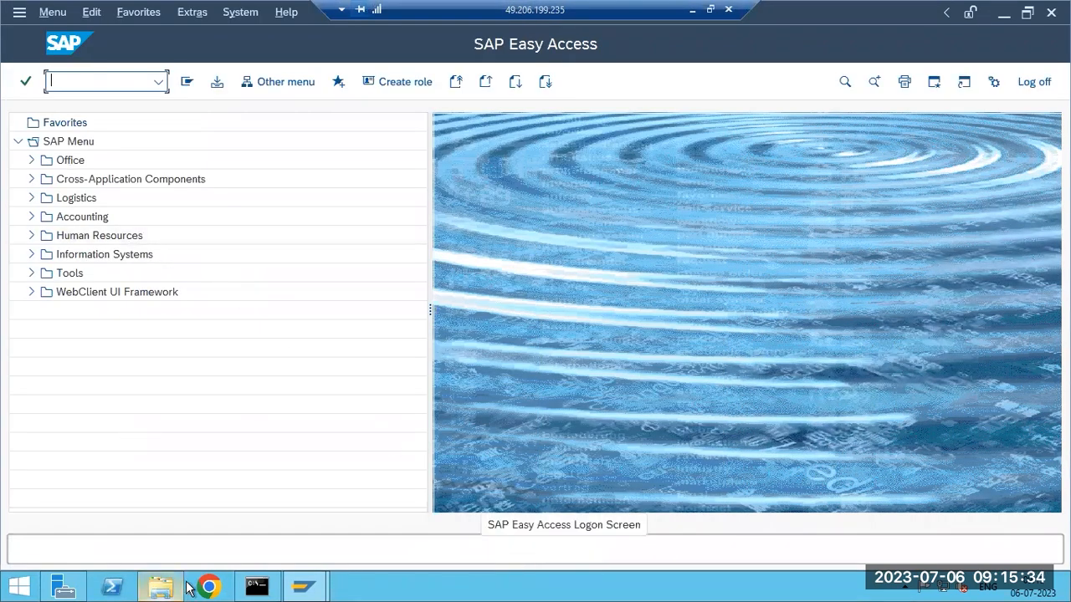
- Close the console used for the SAPCAR extraction and log off from the SAP system, leaving SAP Logon minimized
left_click(247, 586)
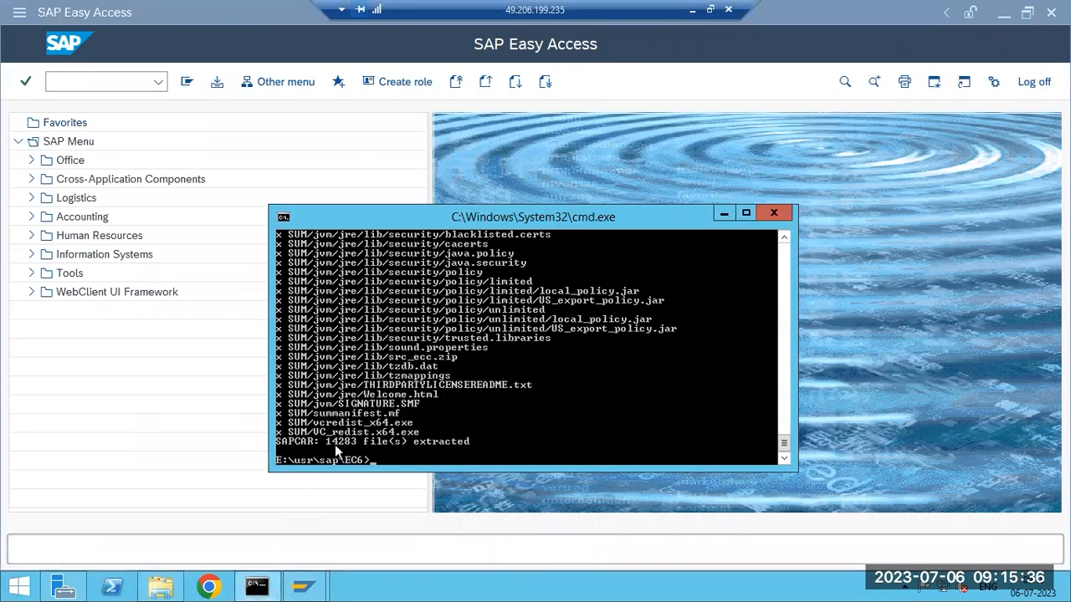
left_click(772, 214)
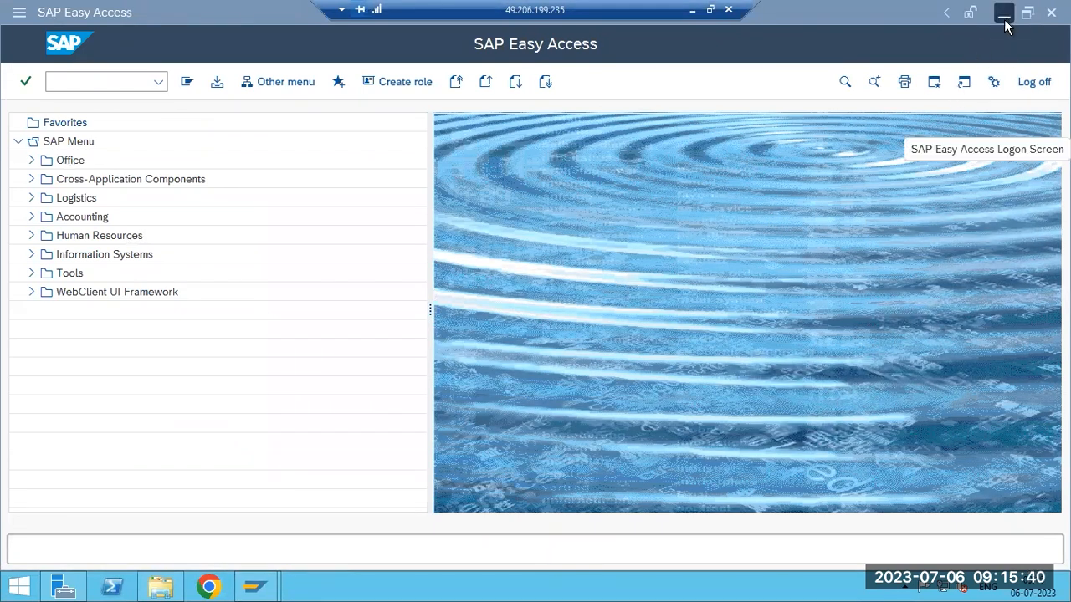
left_click(1032, 82)
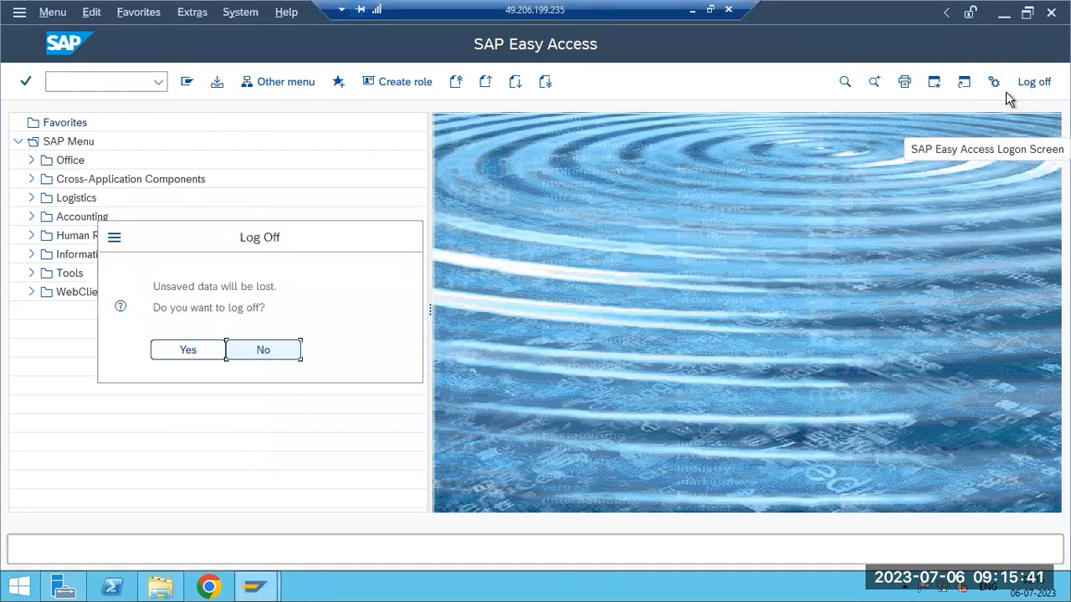
left_click(182, 355)
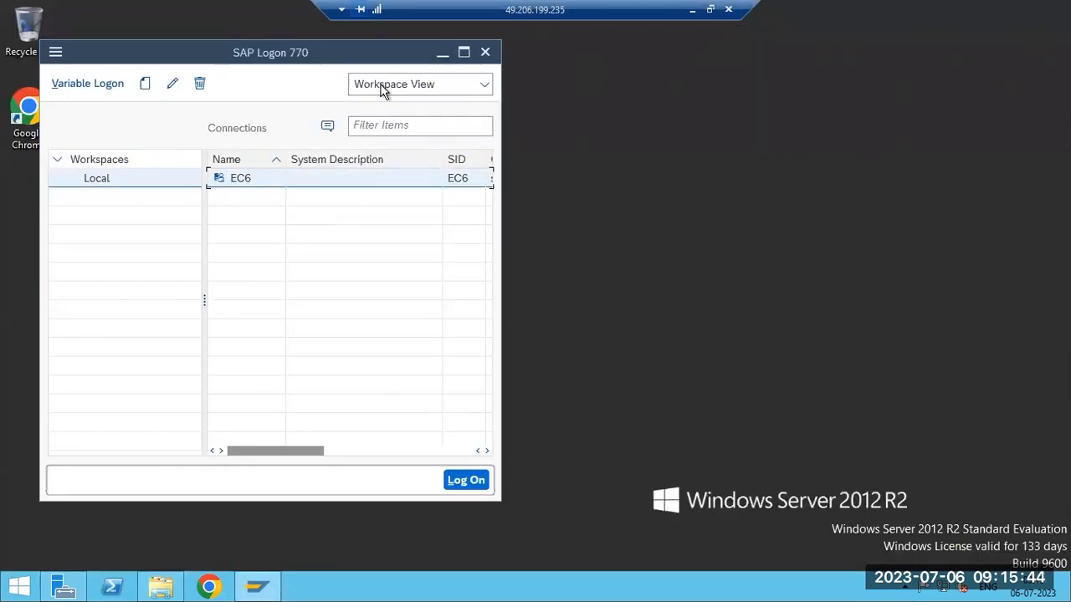
left_click(443, 52)
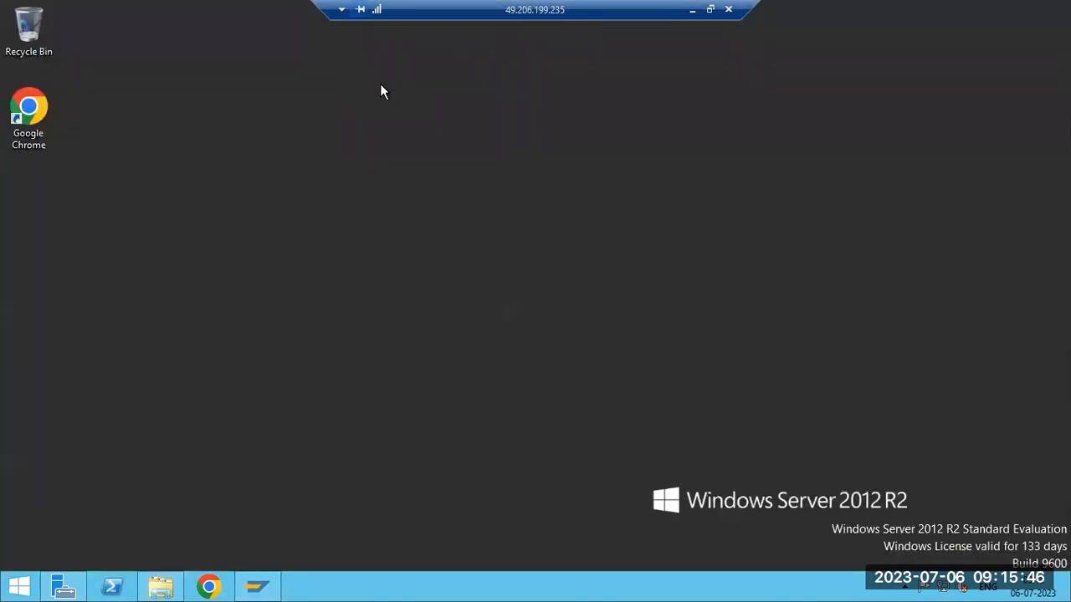
- Search for cmd, run Command Prompt as administrator with elevation allowed, and move its window toward the middle of the desktop
left_click(22, 586)
left_click(1029, 66)
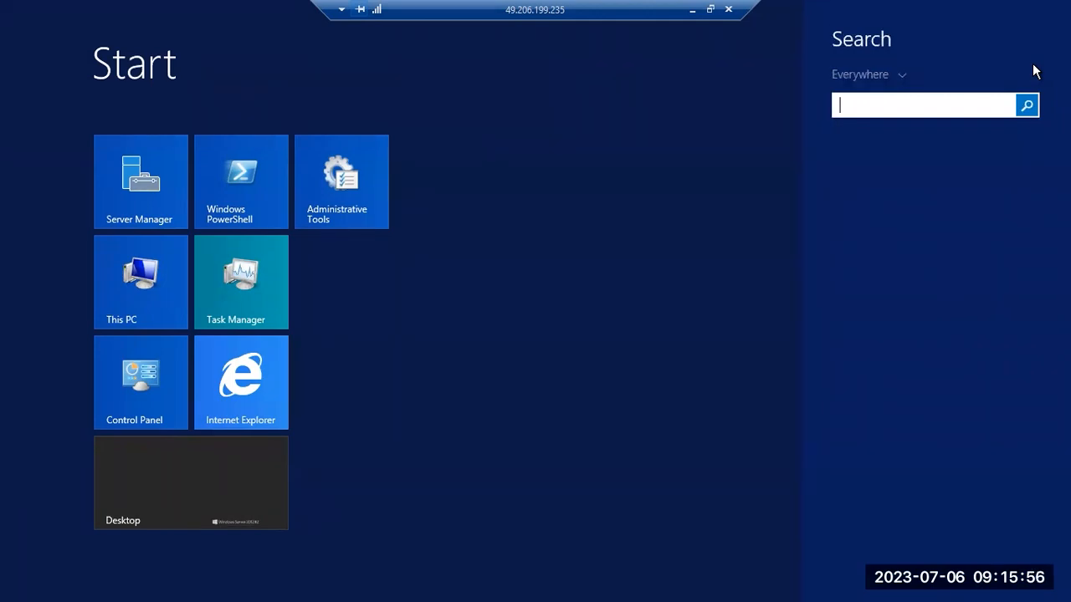
type("m")
key("BackSpace")
type("cmd")
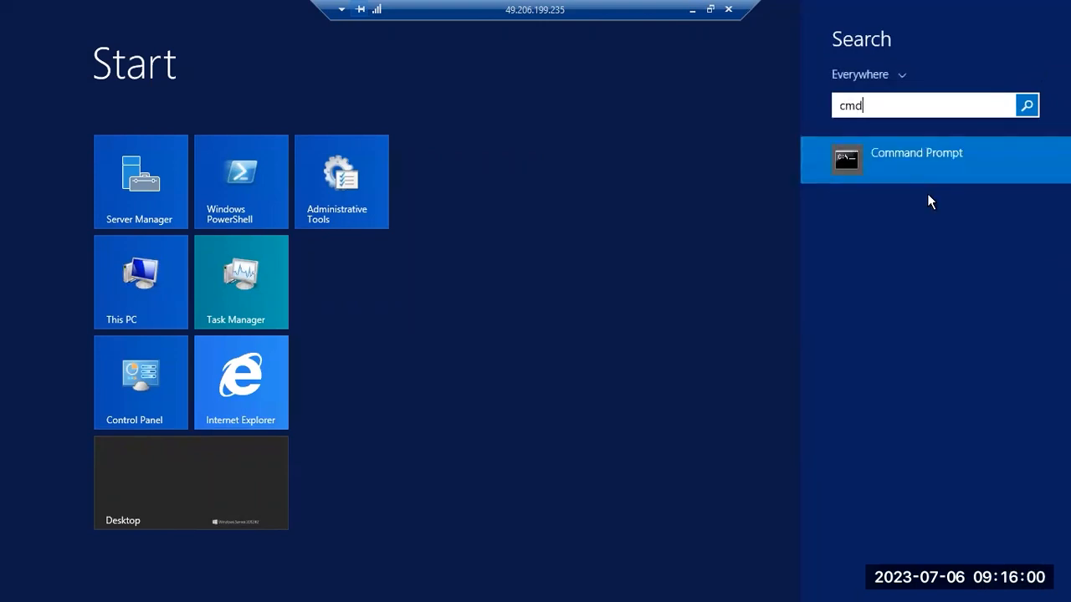
right_click(921, 165)
left_click(890, 282)
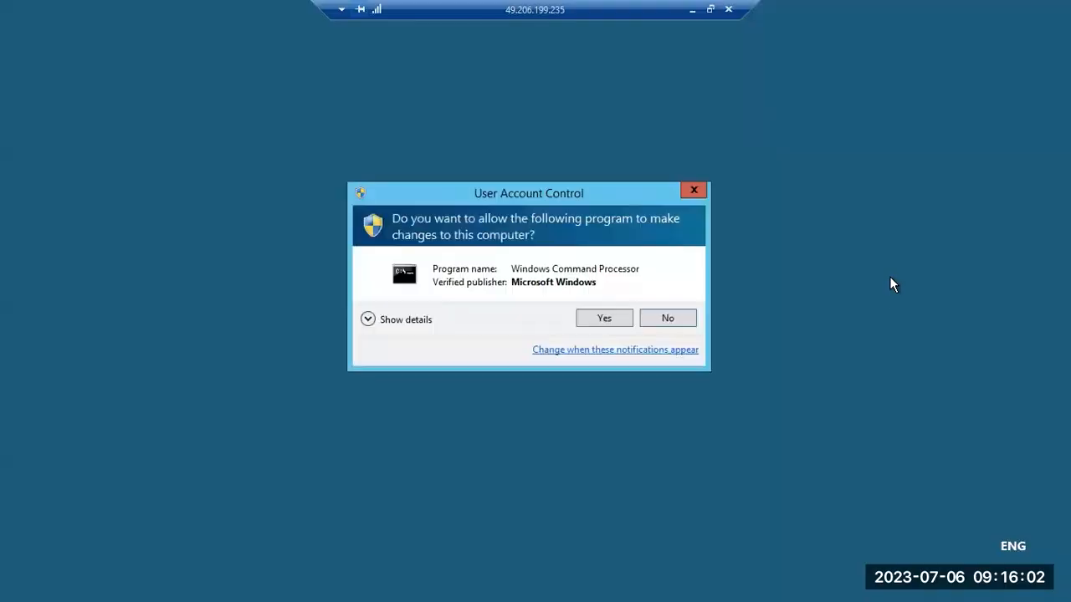
left_click(604, 321)
left_click_drag(337, 89, 389, 157)
- Change the command prompt to E:\usr\sap\EC6\SUM and list the directory contents
type("E:")
key("Return")
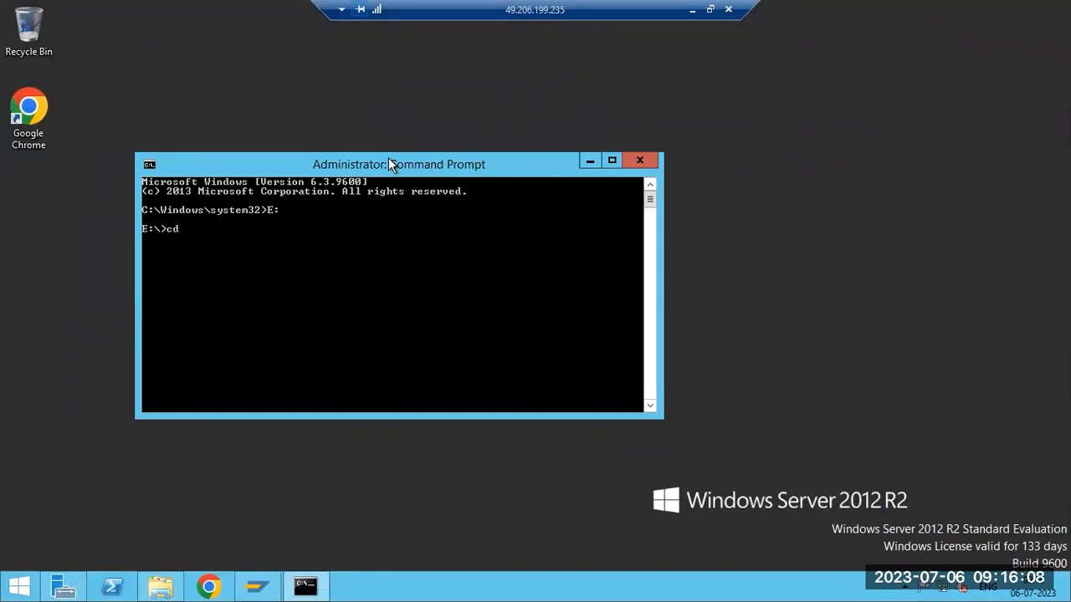
type("cd /usr/sap/EC6/SUM")
key("Return")
type("ll")
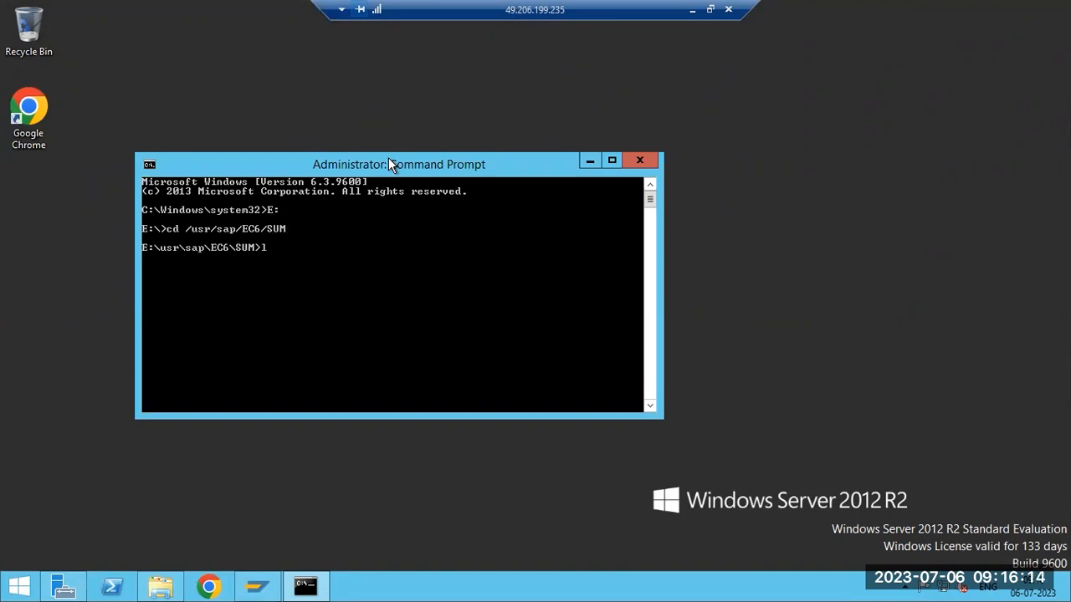
key("Return")
type("dir")
key("Return")
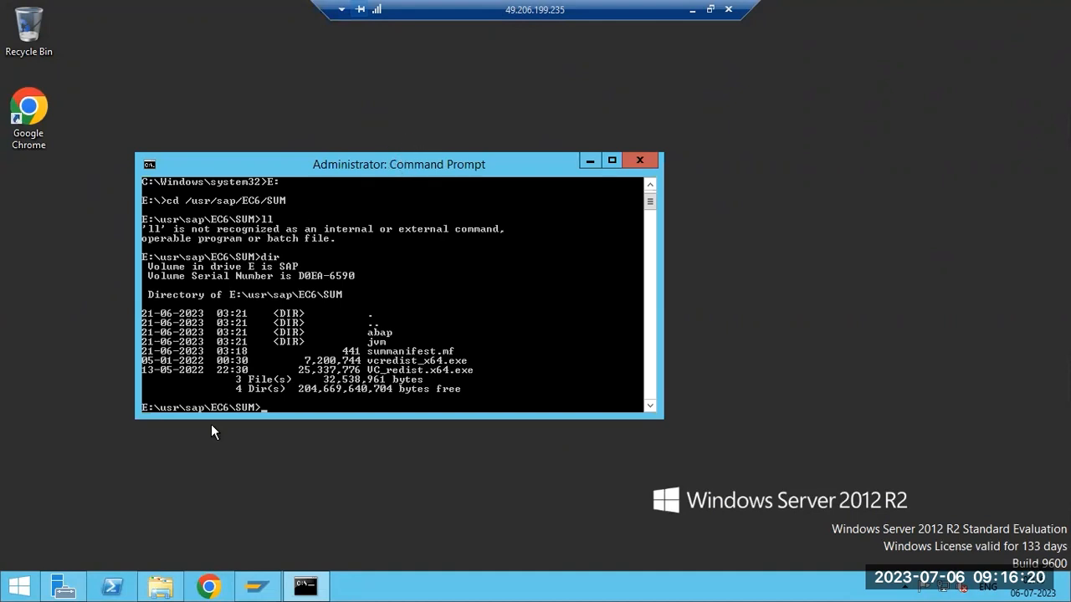
- Open the folder E:\usr\sap\EC6\SUM\abap in File Explorer
left_click(167, 586)
double_click(162, 134)
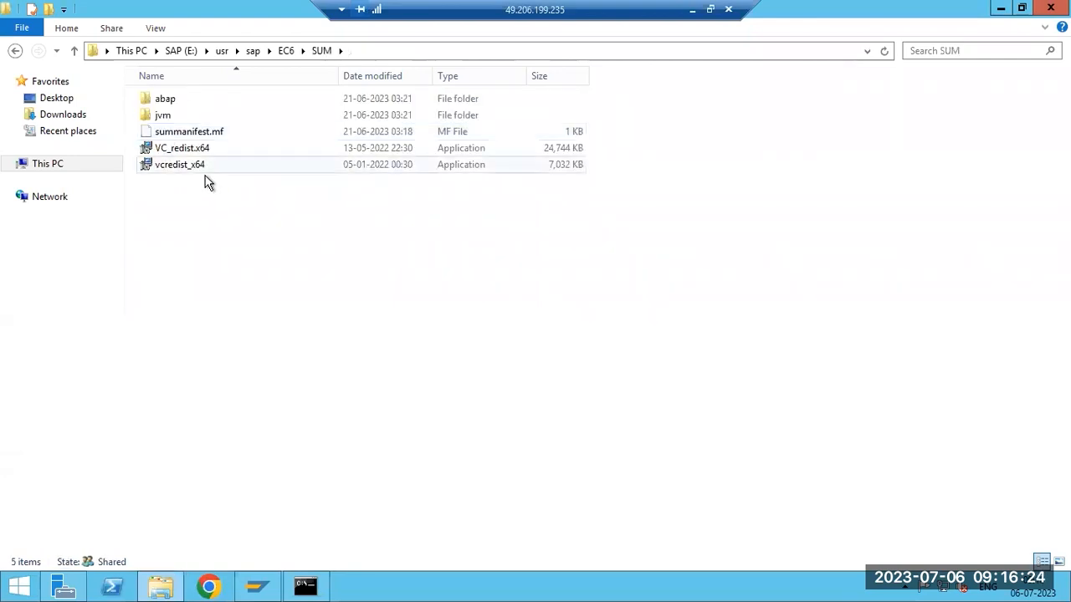
double_click(172, 104)
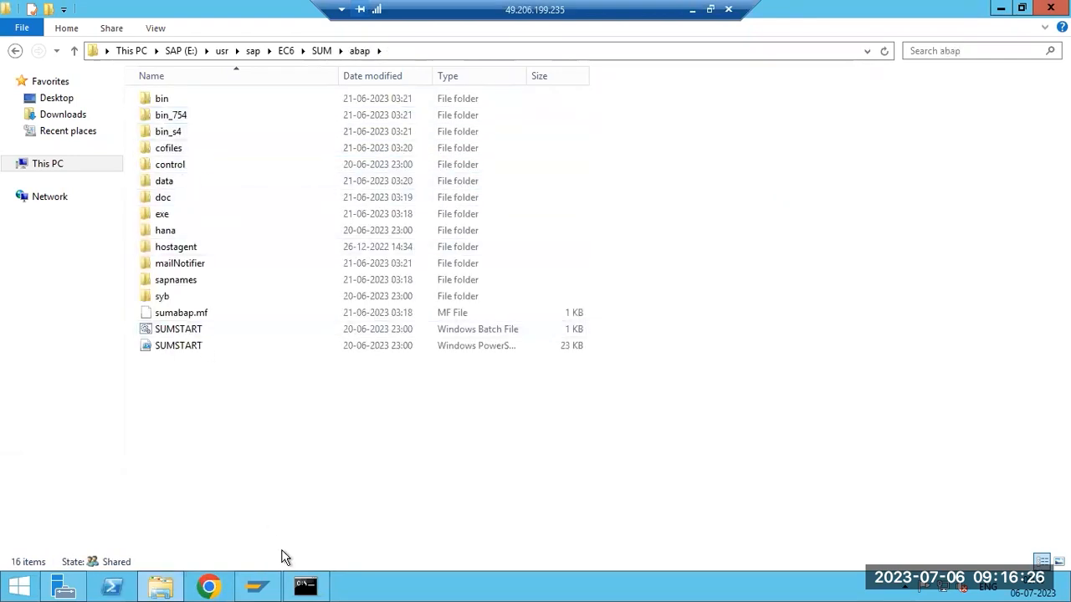
- Change the administrator command prompt to the abap subfolder with "cd abap" and reposition the console over the file list
left_click(305, 586)
type("cd abap")
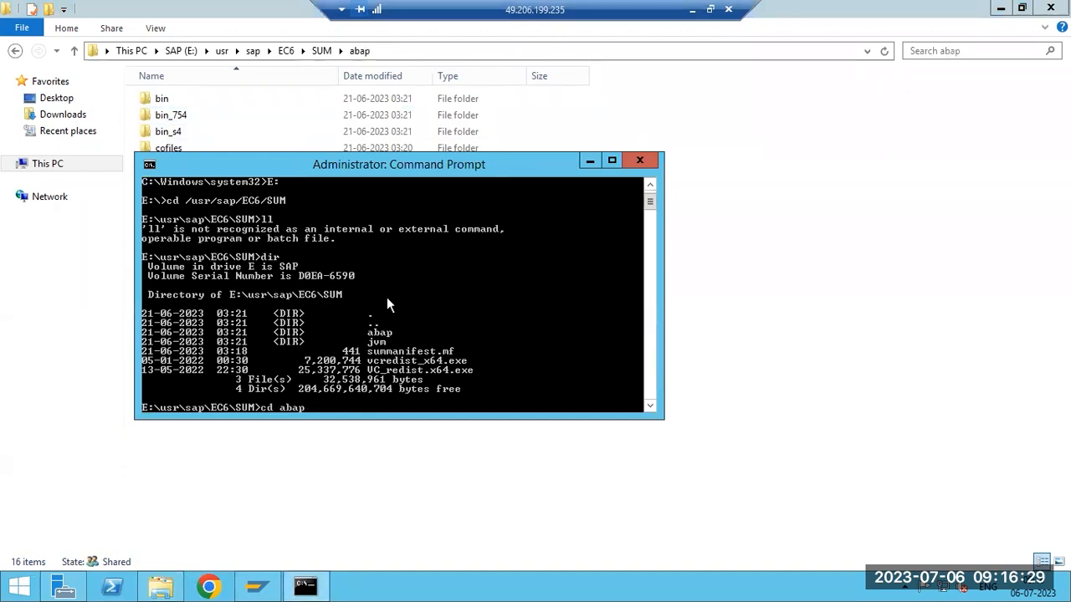
key("Return")
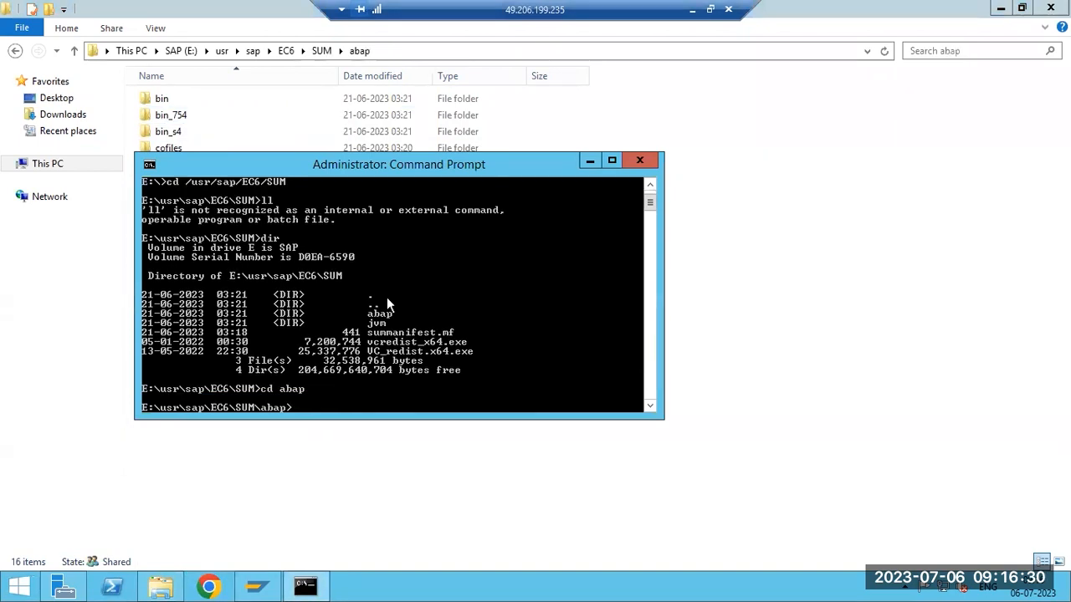
left_click(611, 160)
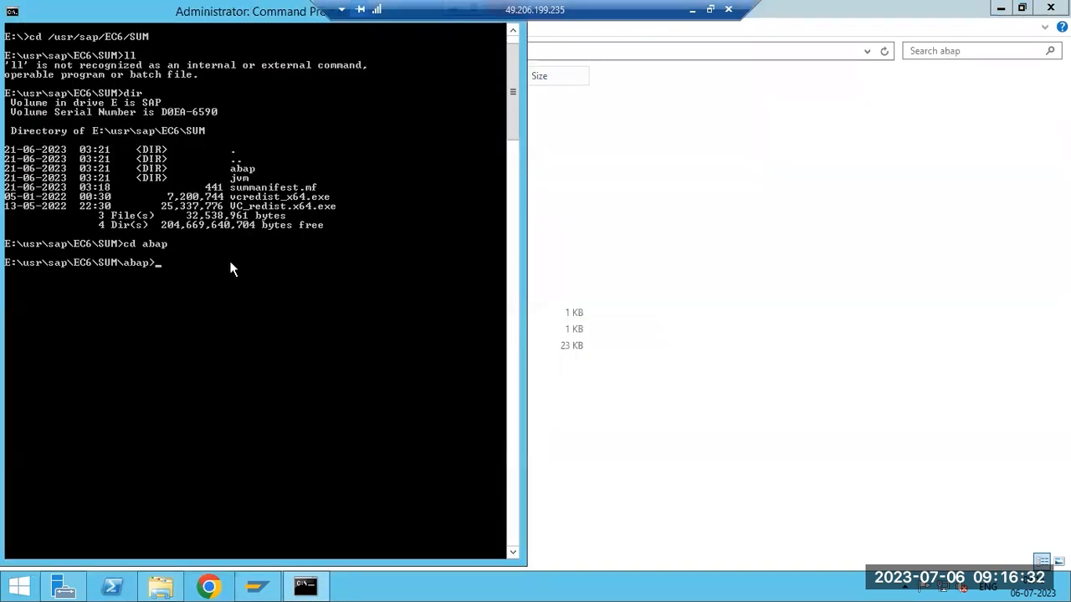
left_click_drag(221, 11, 288, 83)
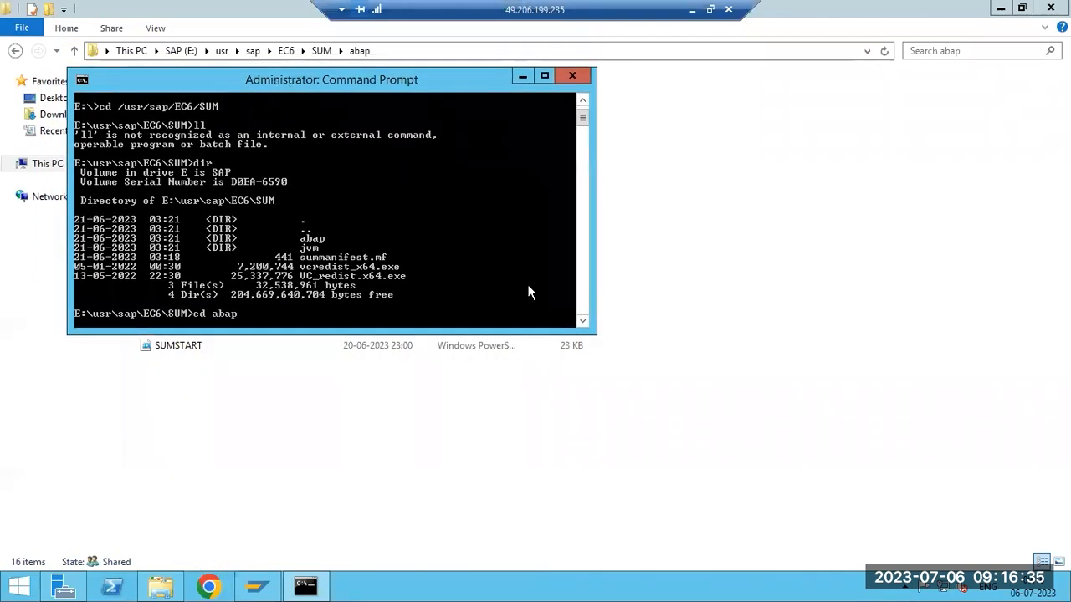
- Register SUM in the SAP Host Agent by running "SUMSTART confighostagent EC6" from the abap folder in the enlarged administrator command prompt
left_click(542, 76)
key("Return")
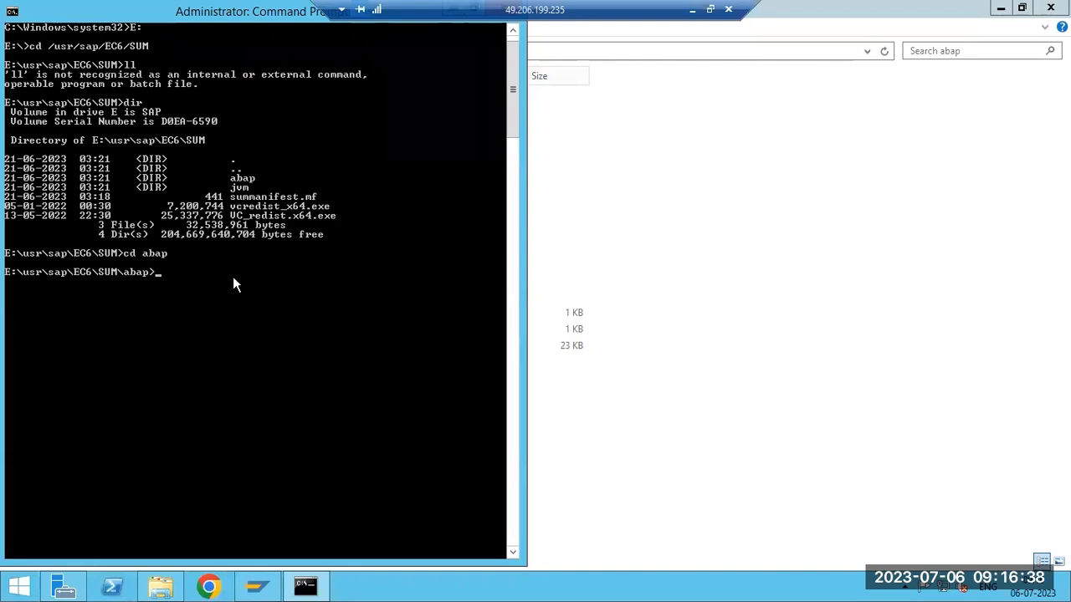
type("SUMSTART")
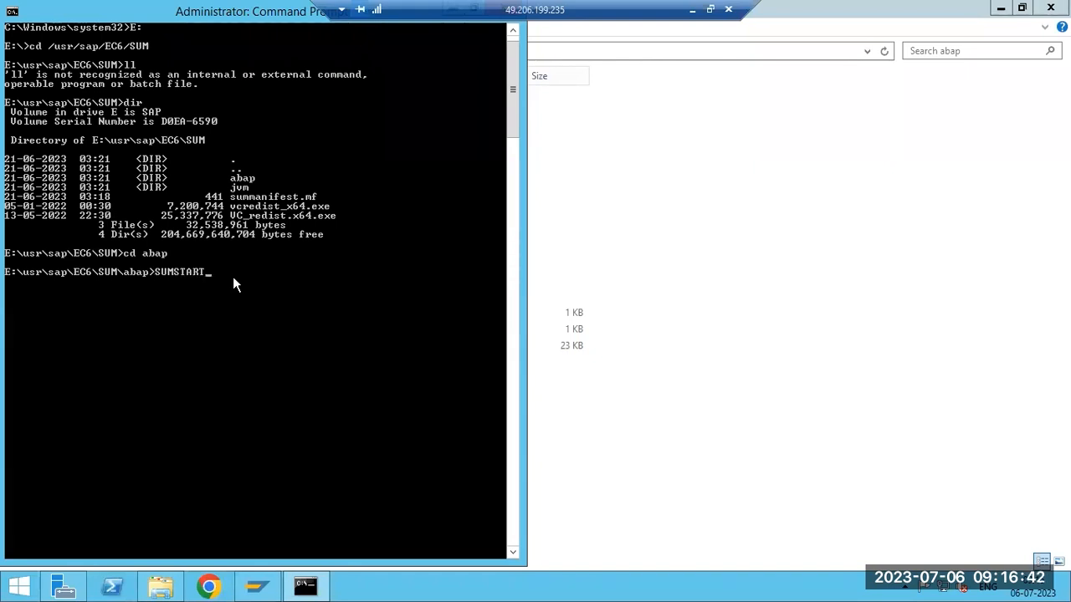
type(" confighostagent EC6")
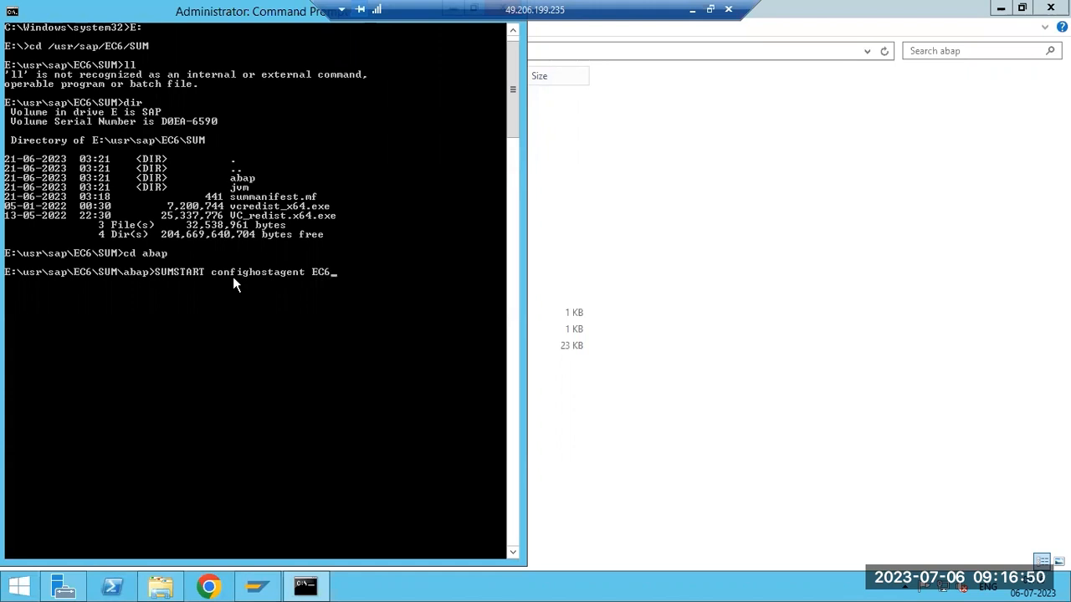
key("Return")
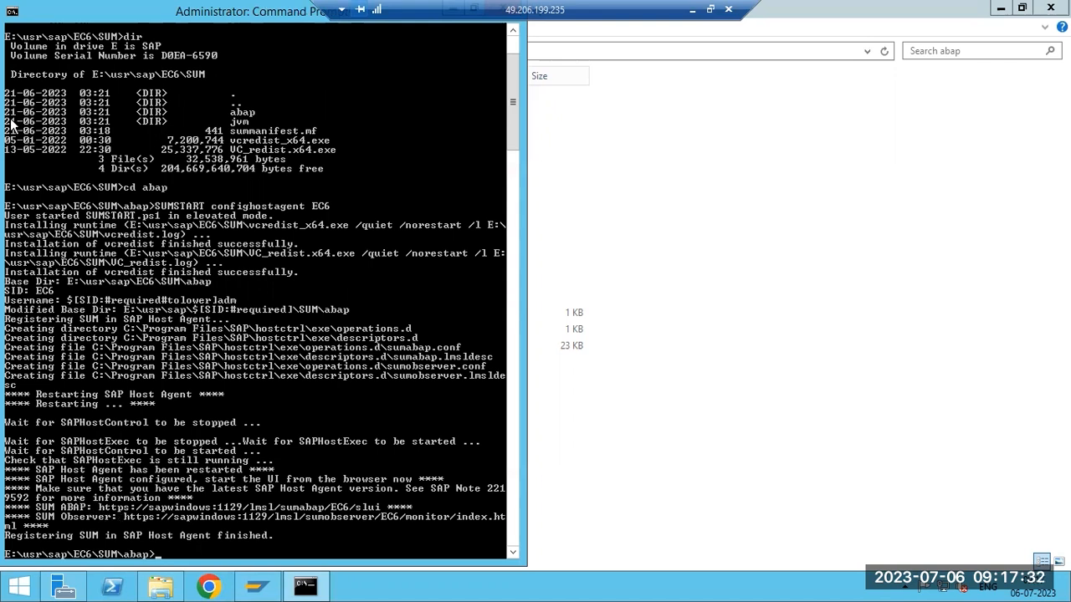
left_click(12, 15)
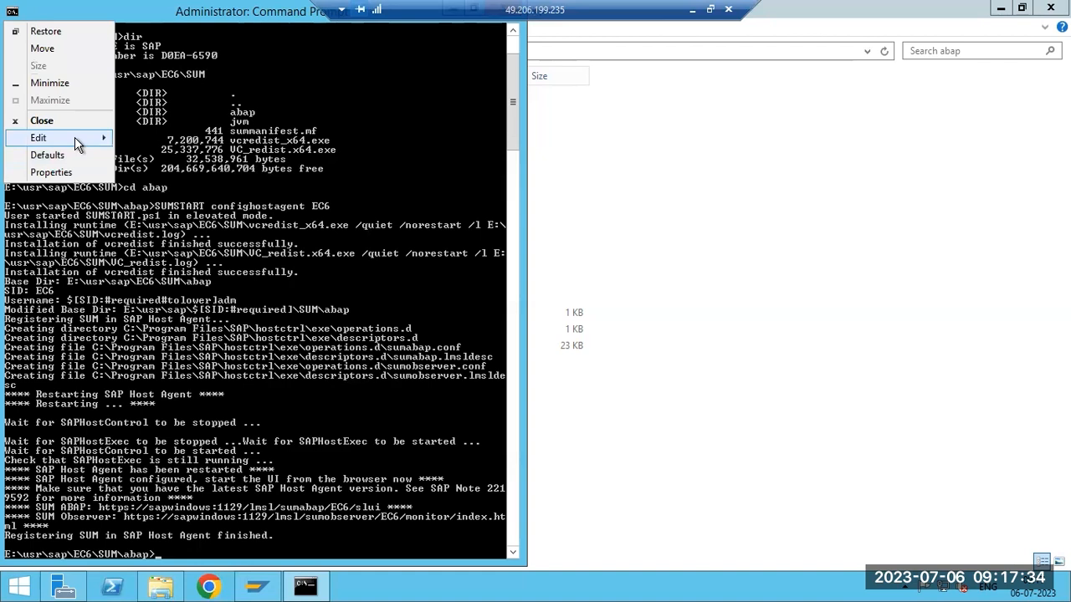
mouse_move(75, 137)
left_click(149, 138)
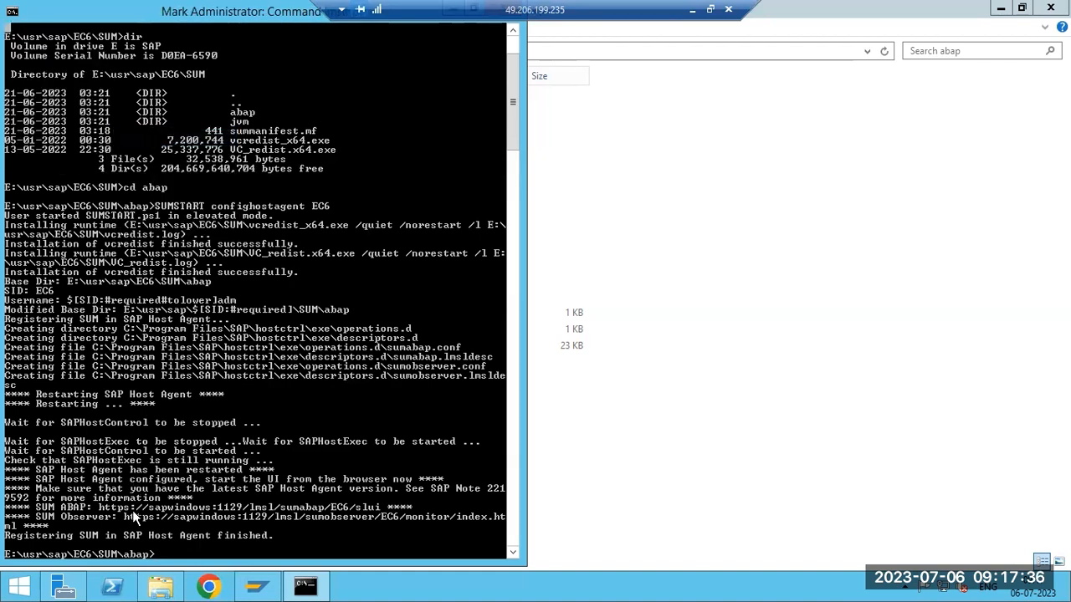
left_click_drag(101, 507, 381, 506)
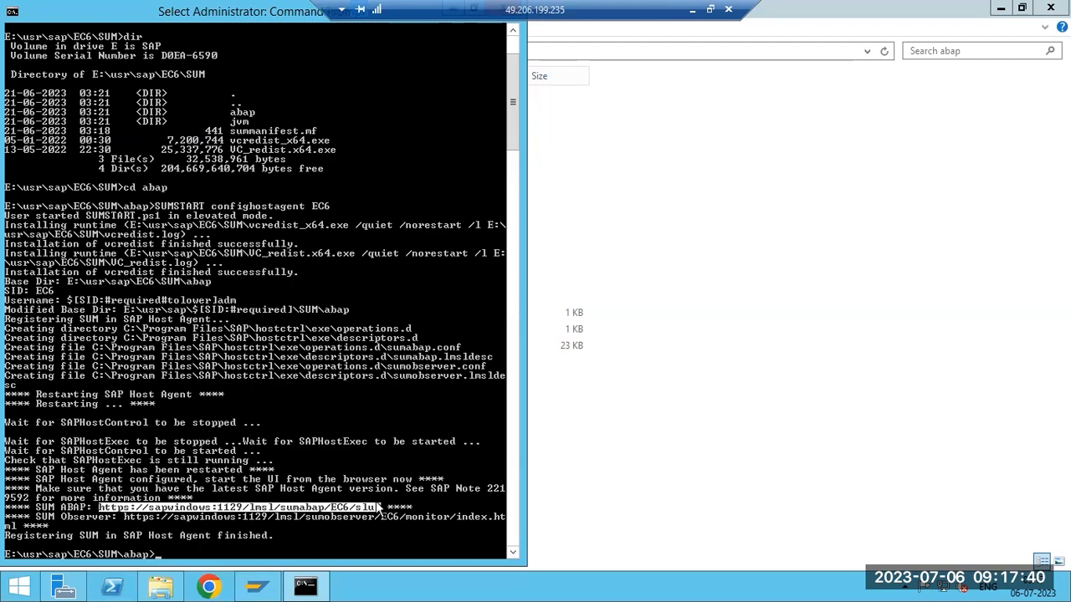
key("Return")
left_click(207, 585)
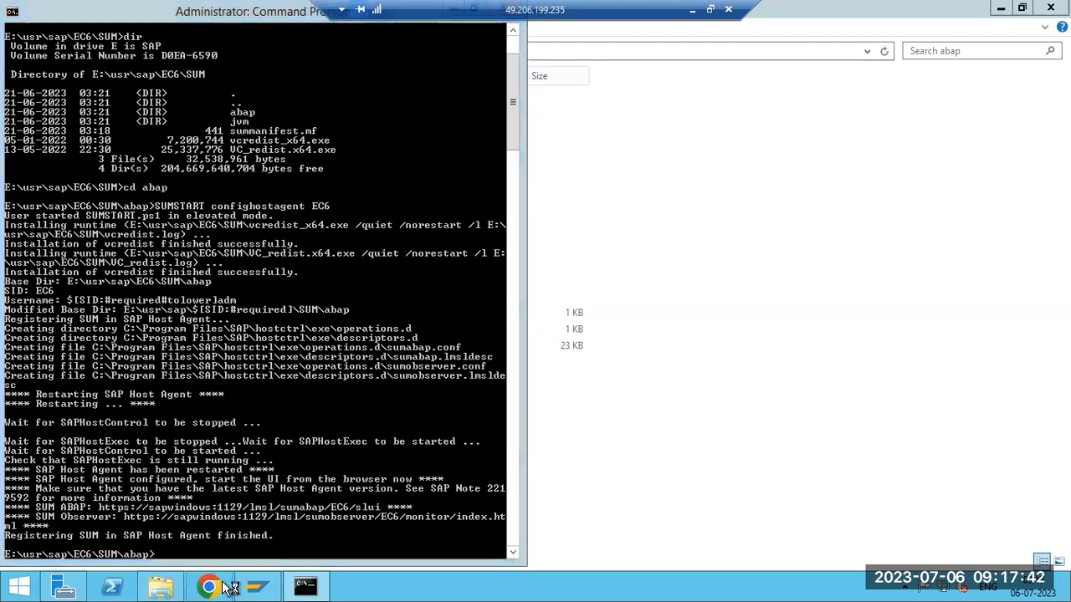
key("ctrl+l")
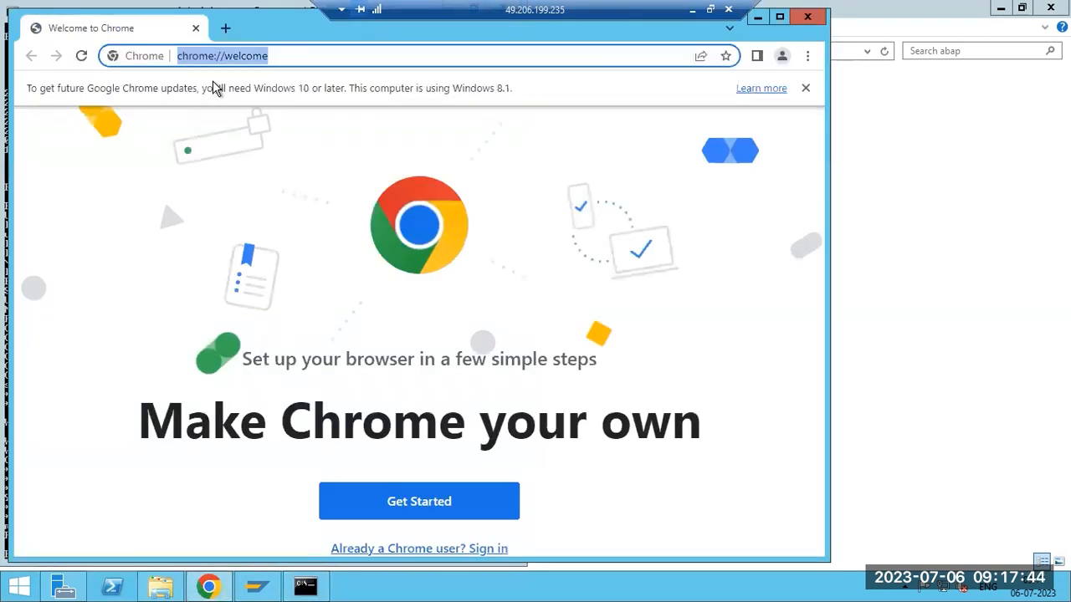
type("https://sapwindows:1129/lmsl/sumabap/EC6/slui")
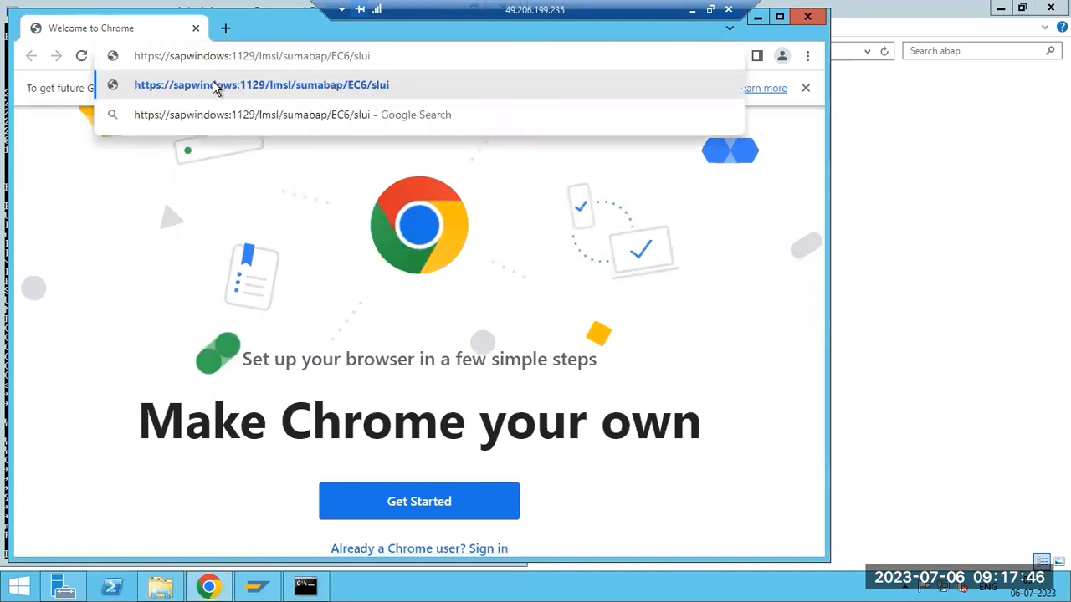
left_click(213, 85)
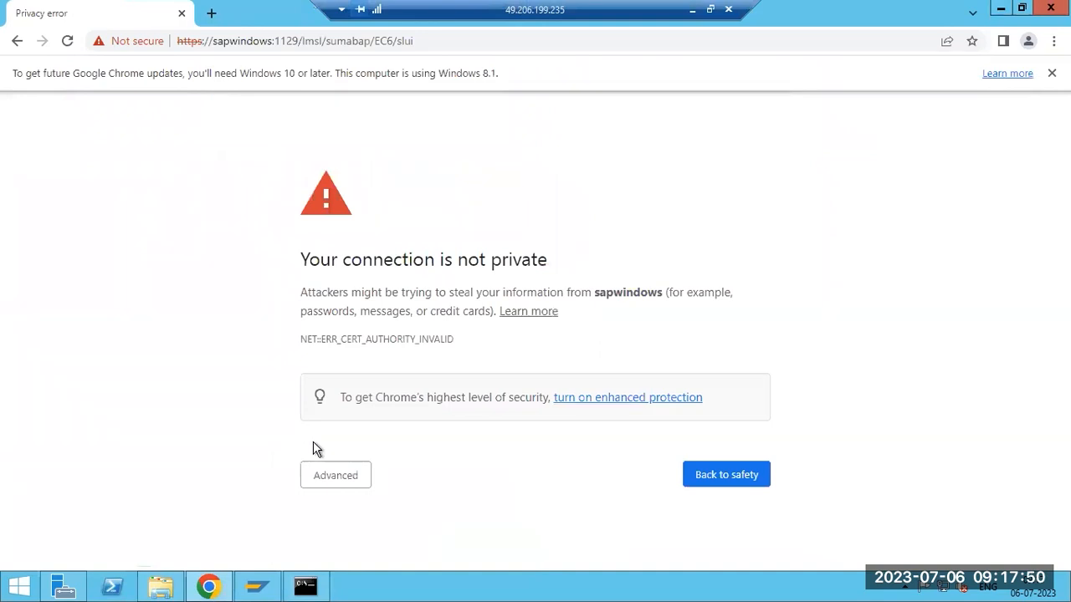
left_click(343, 480)
scroll(429, 493, "down", 1)
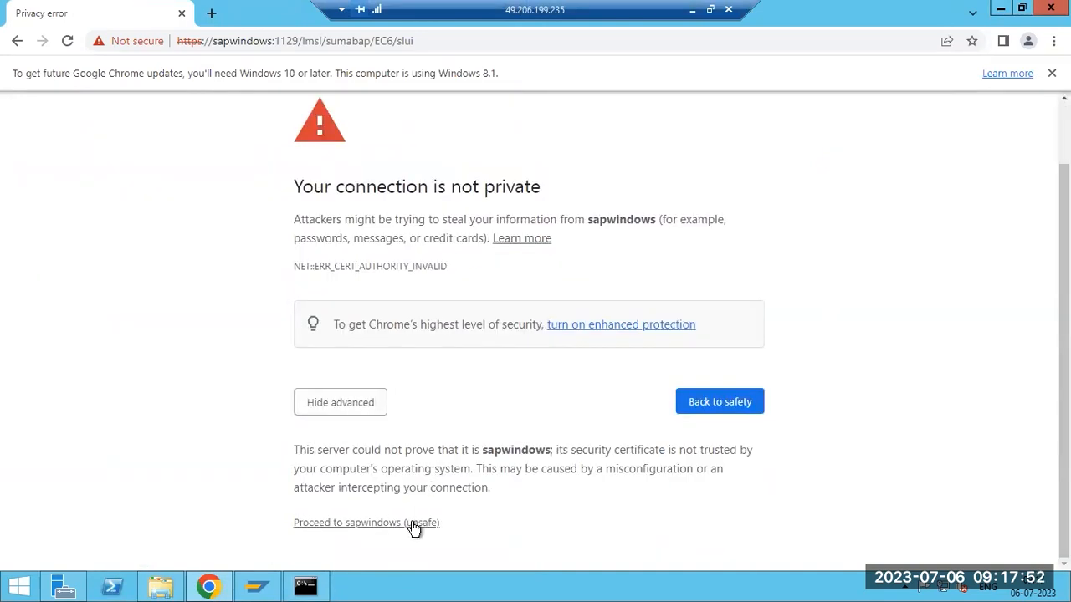
left_click(413, 523)
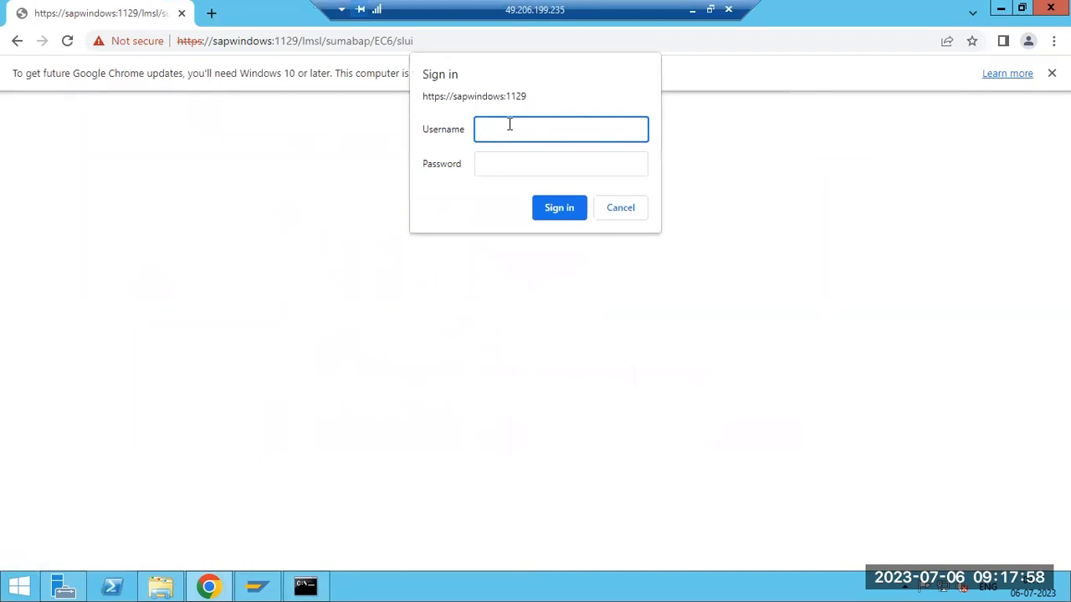
- Sign in to the SUM page with the username ec6adm and the account password
type("ec6adm")
key("Tab")
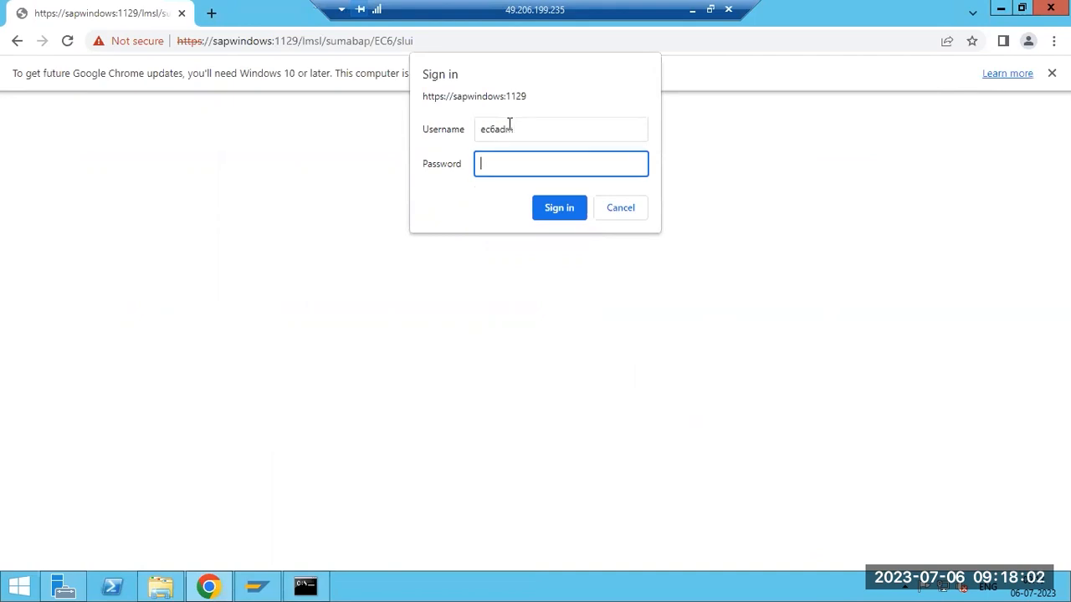
type("••••••••••")
key("Return")
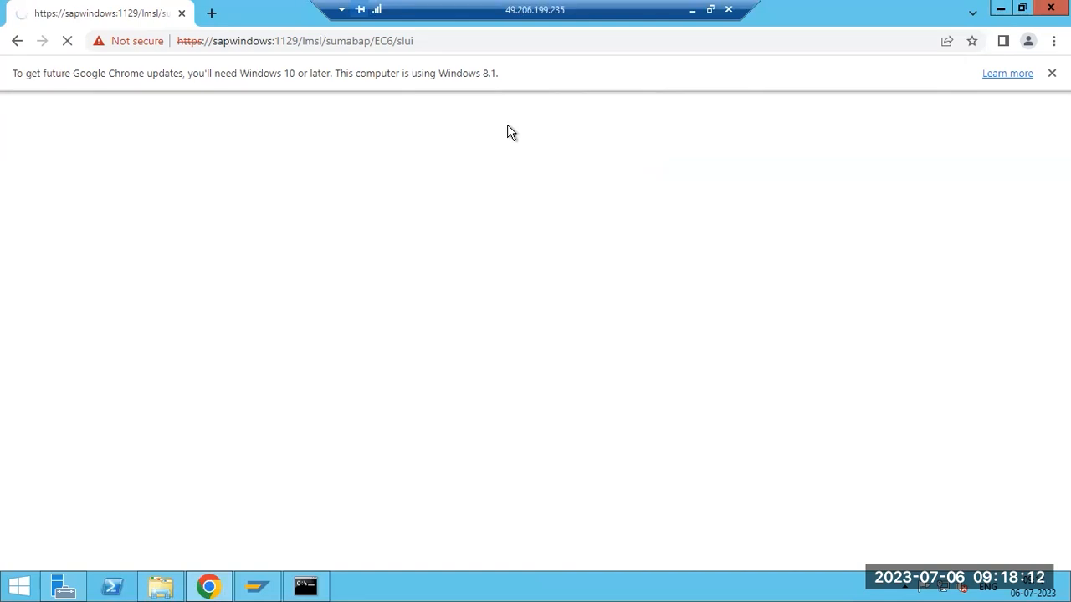
- Highlight port 1129 in the SUM address and add a Paint note reading "SWPM -4237" and "SUM -1129/1128" beside the pre-steps
left_click_drag(274, 41, 298, 41)
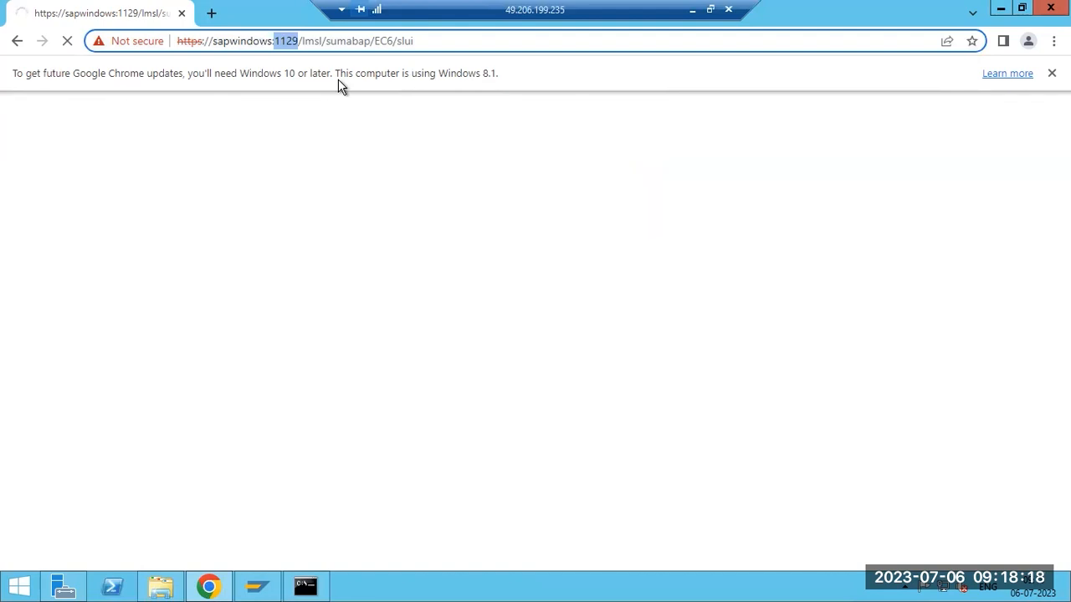
left_click(692, 9)
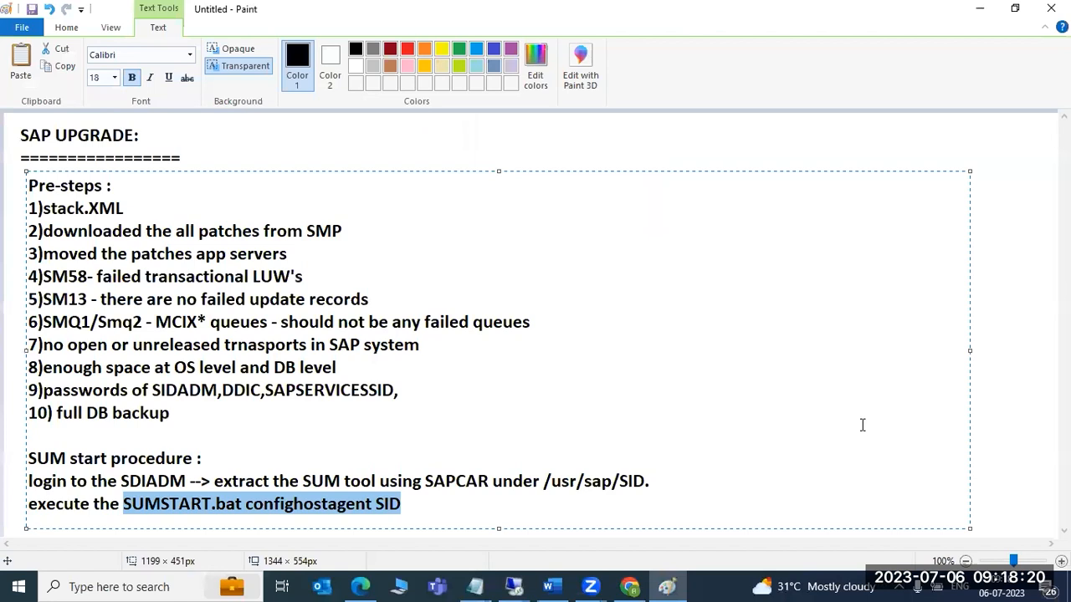
left_click(1023, 437)
left_click_drag(584, 150, 1018, 418)
type("SWPM -")
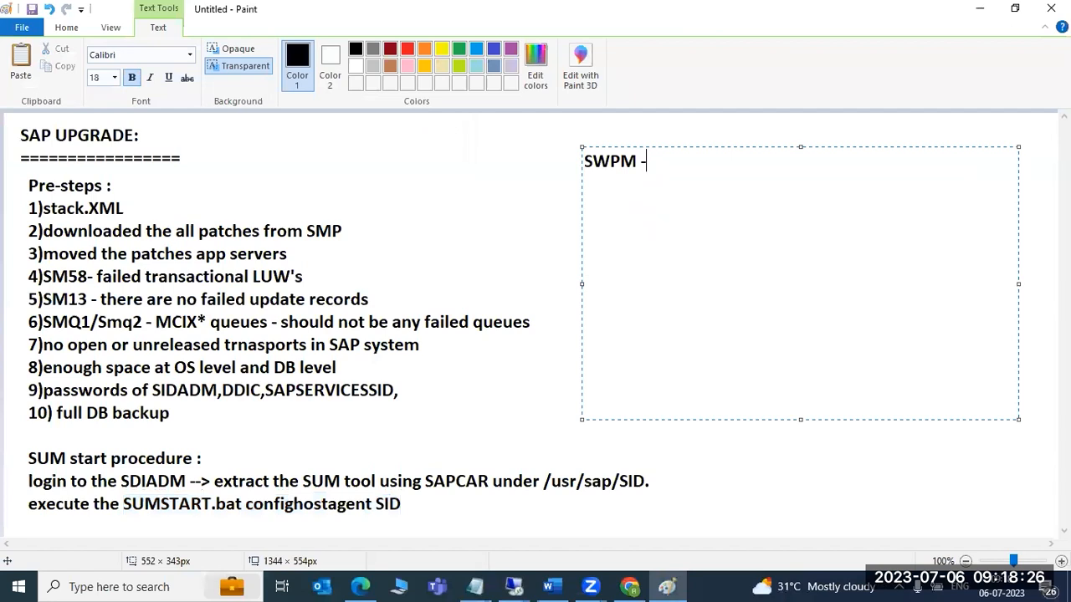
type("4237")
key("Return")
type("SUM")
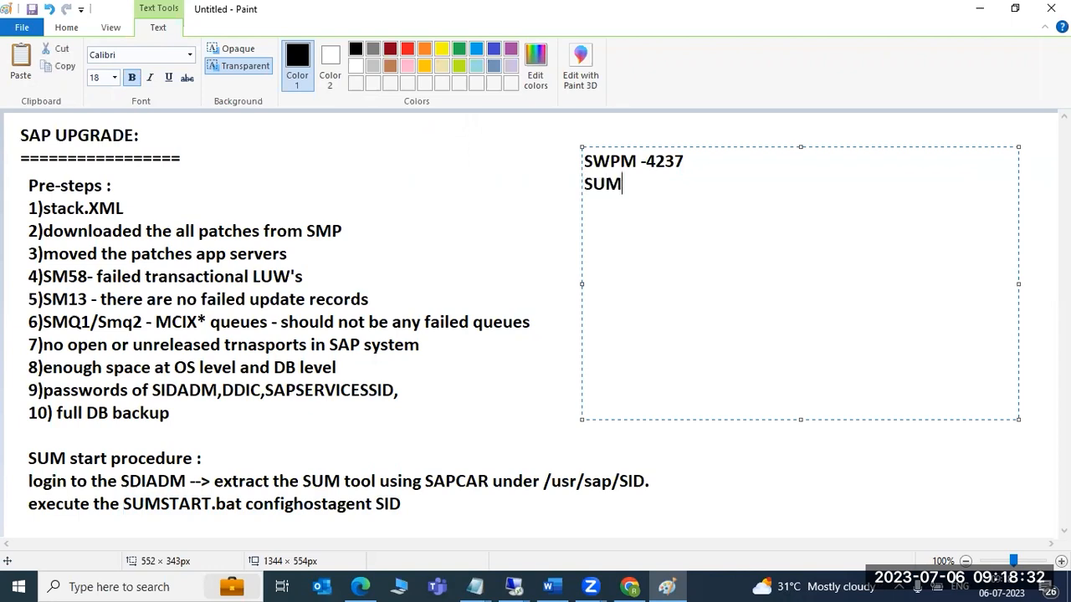
type(" -1129/1128")
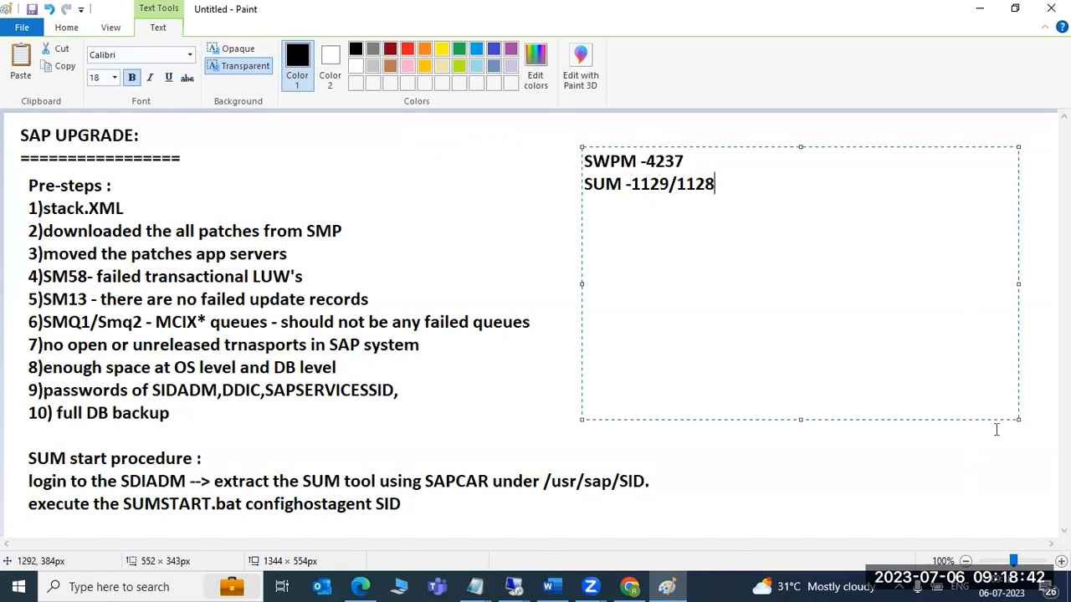
- Switch back to the remote server session and examine the port and the Software Update Manager version on the SUM page
mouse_move(544, 586)
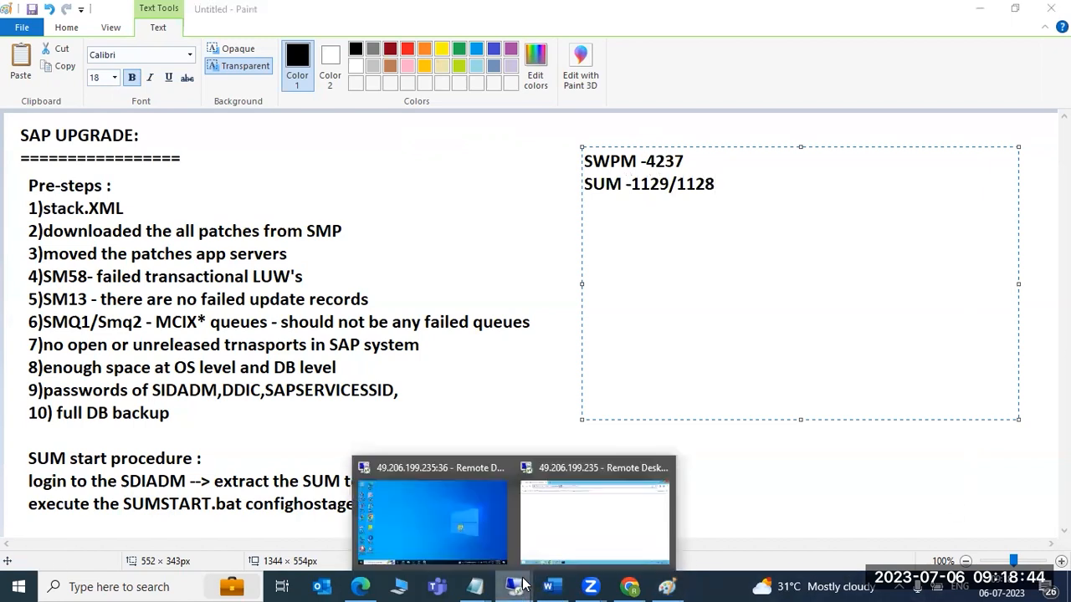
left_click(591, 504)
left_click_drag(281, 41, 292, 41)
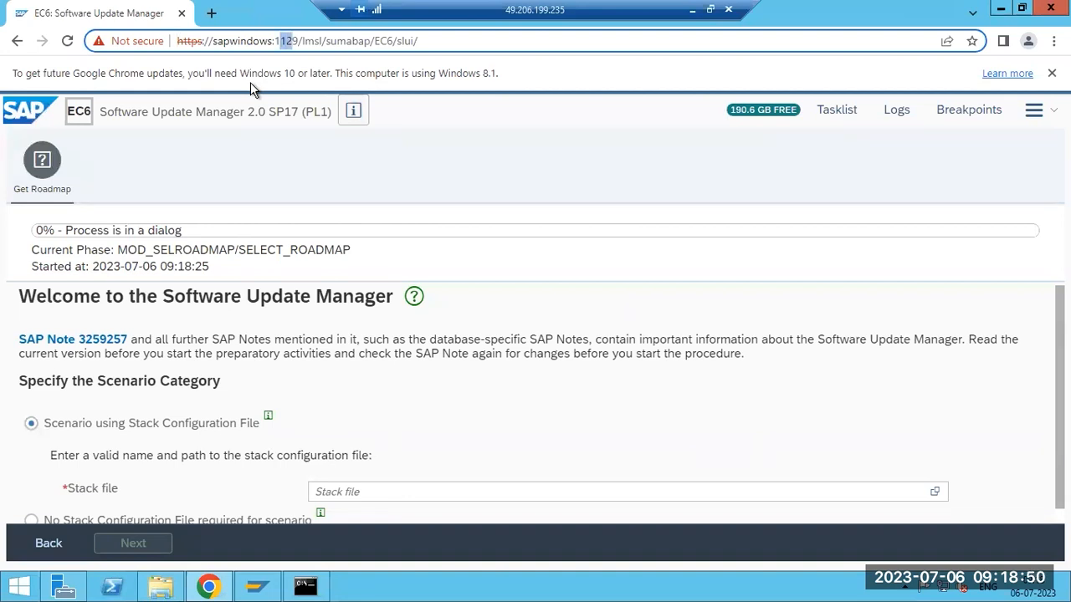
left_click_drag(153, 117, 301, 114)
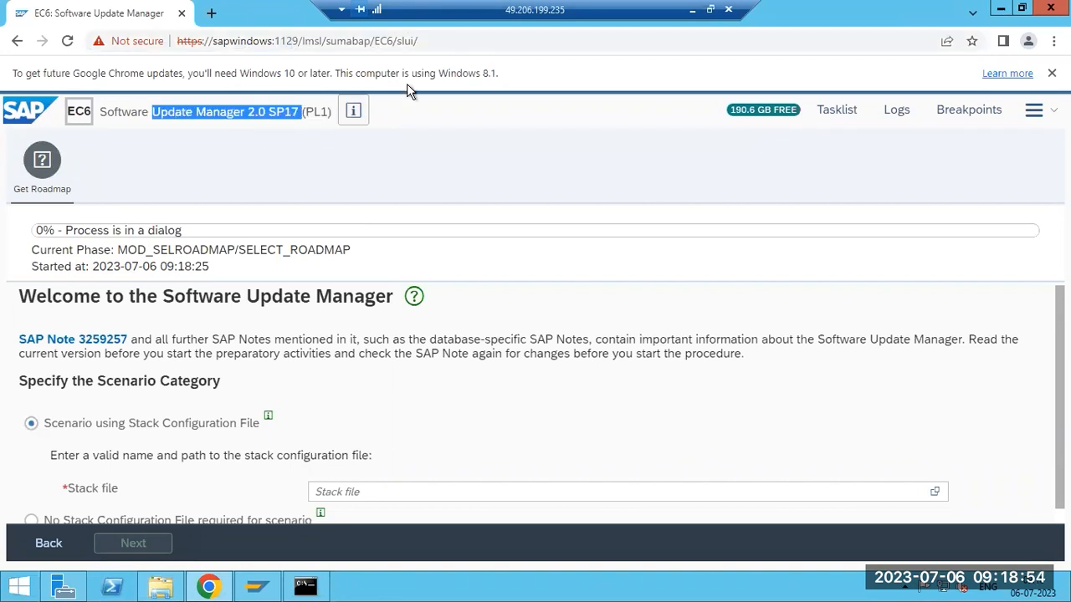
- Add a Paint text note below the port list reading "SUM 1.0-NW 7.4" and "SUM 2.0-NW 7.5+"
left_click(692, 9)
left_click_drag(564, 214, 1016, 451)
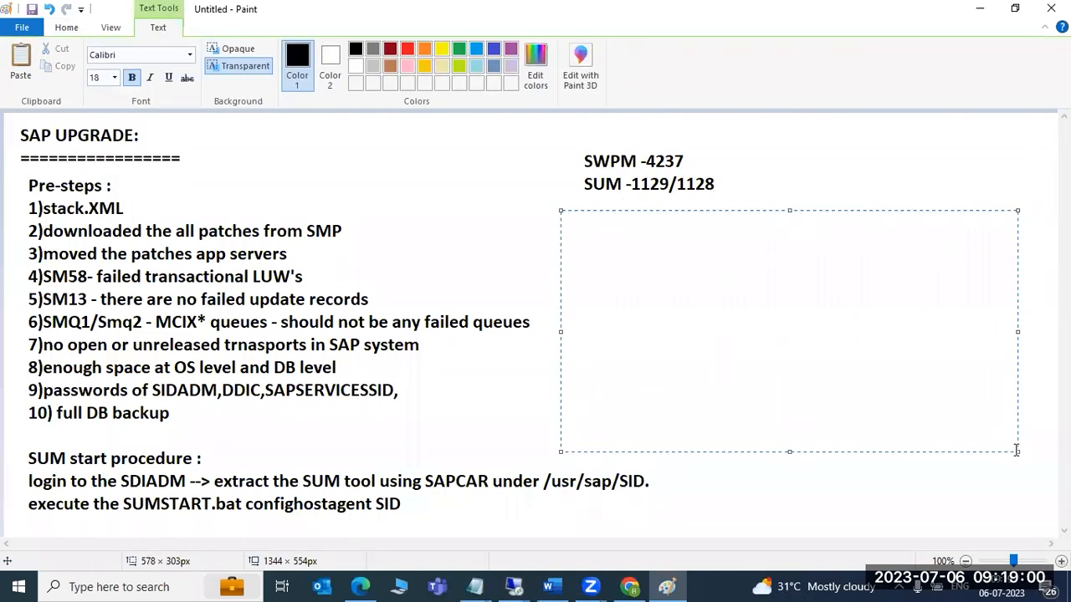
type("SUM 1.0")
key("Return")
type("SUM 2.0")
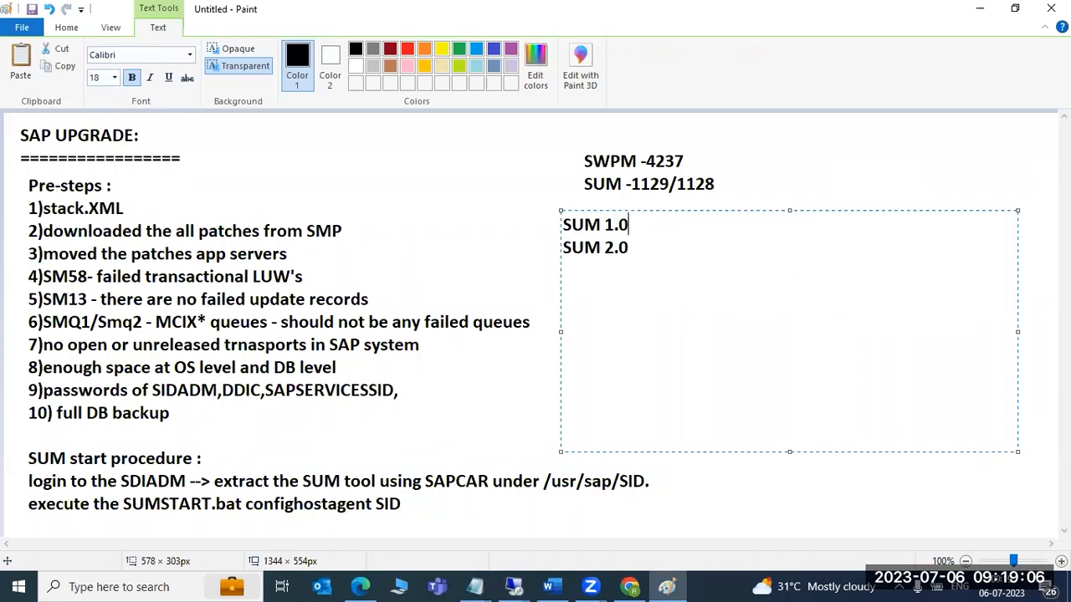
type("-NW 7.4")
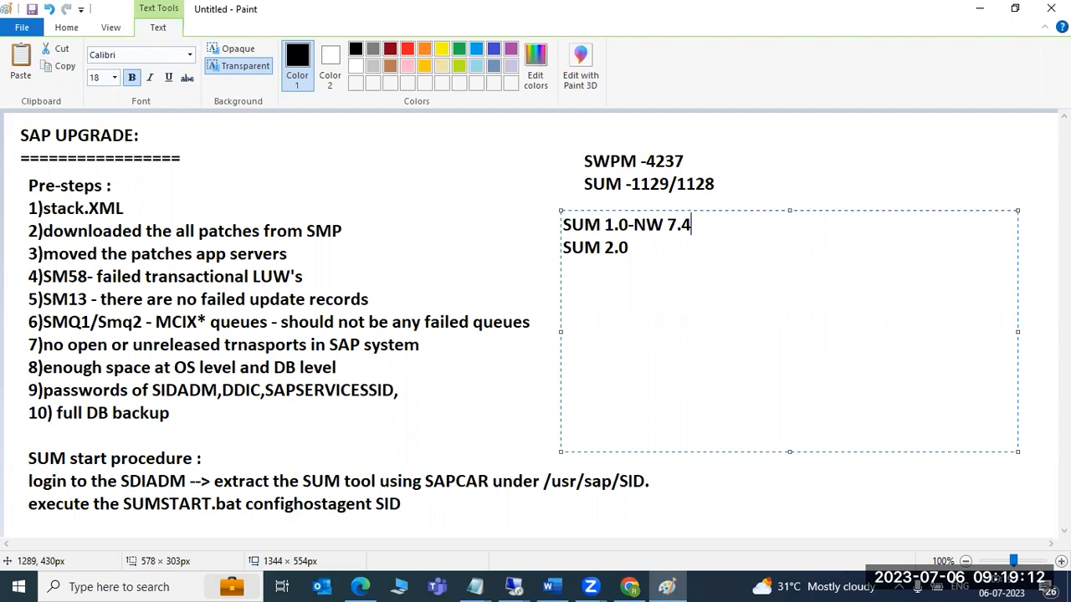
key("Down")
type("-NW 7.5+")
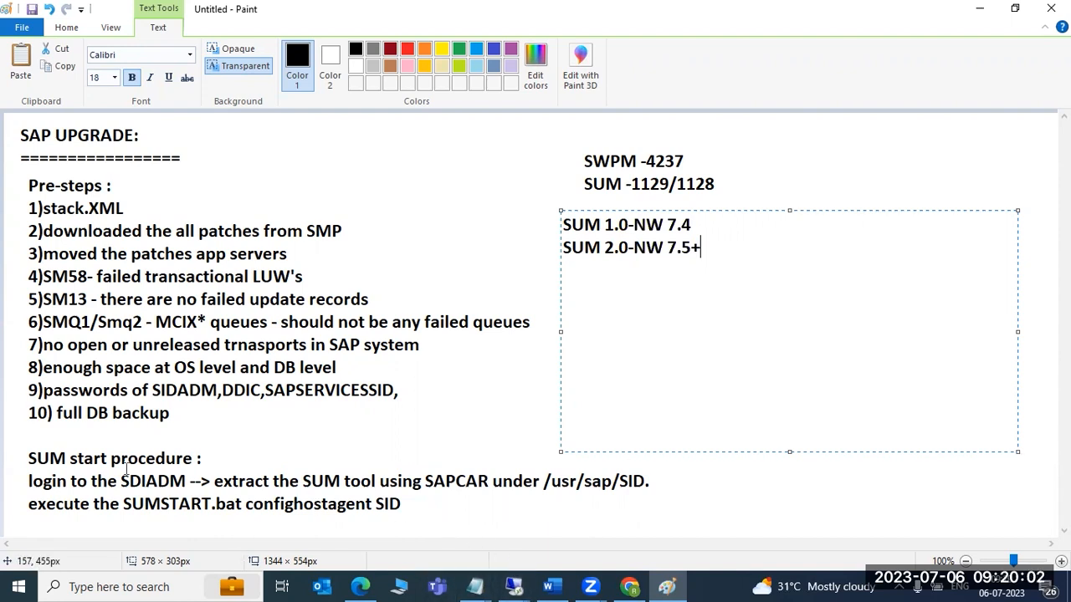
- Return to the remote SUM session and review its address and the stack configuration file scenario on the welcome page
left_click(513, 586)
left_click(594, 519)
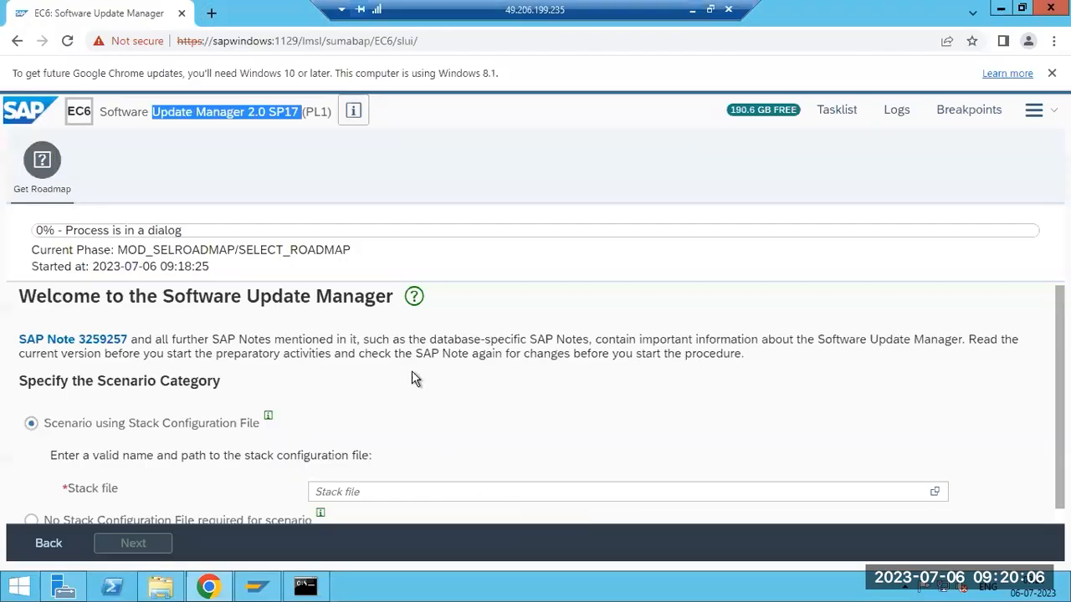
left_click(245, 40)
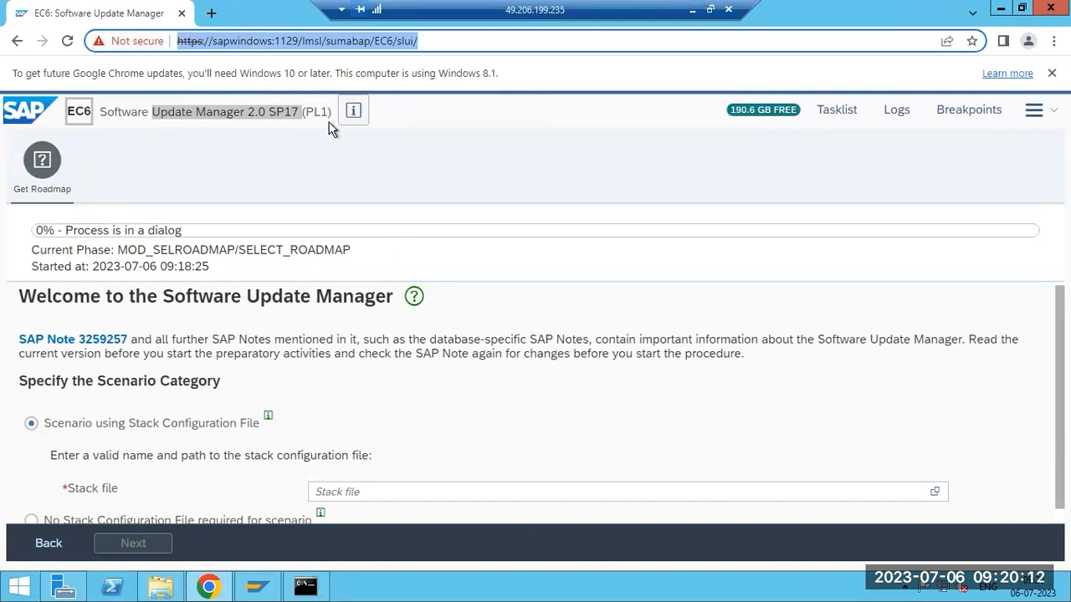
left_click(224, 171)
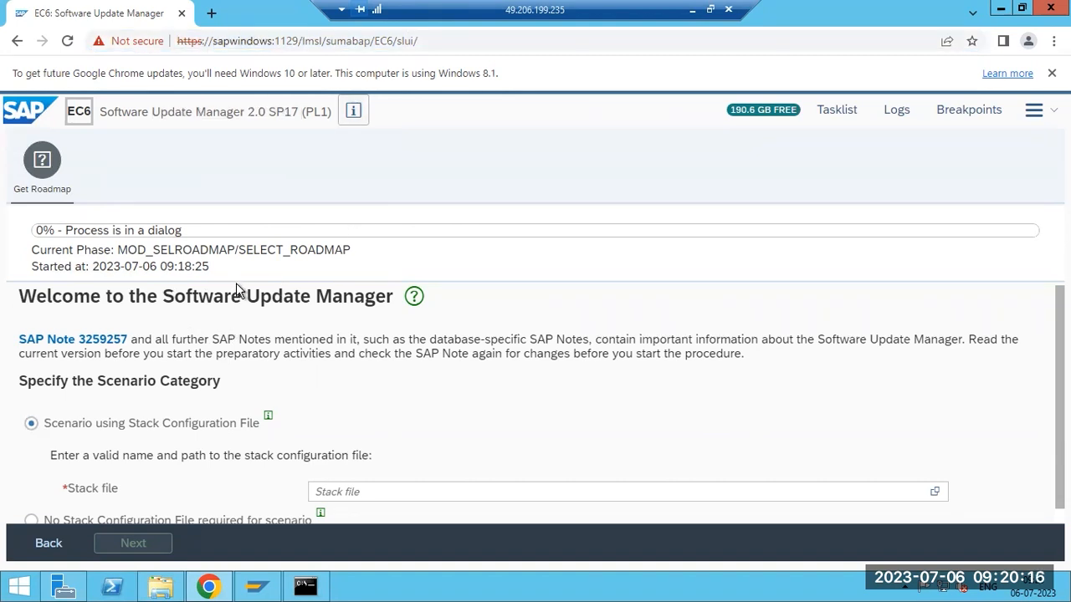
left_click_drag(73, 424, 249, 428)
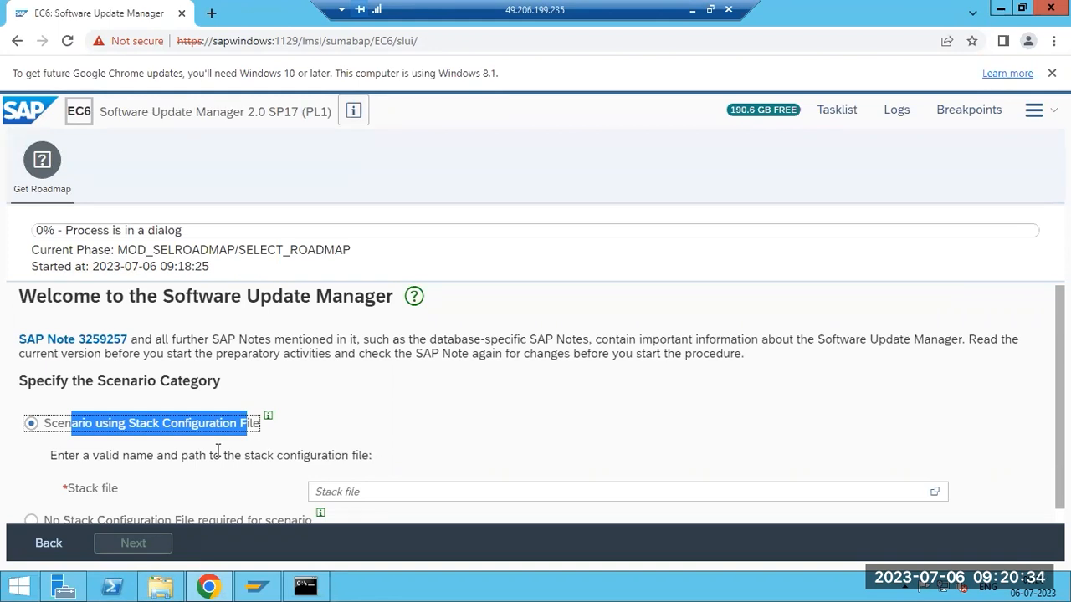
left_click_drag(250, 455, 362, 458)
left_click(936, 495)
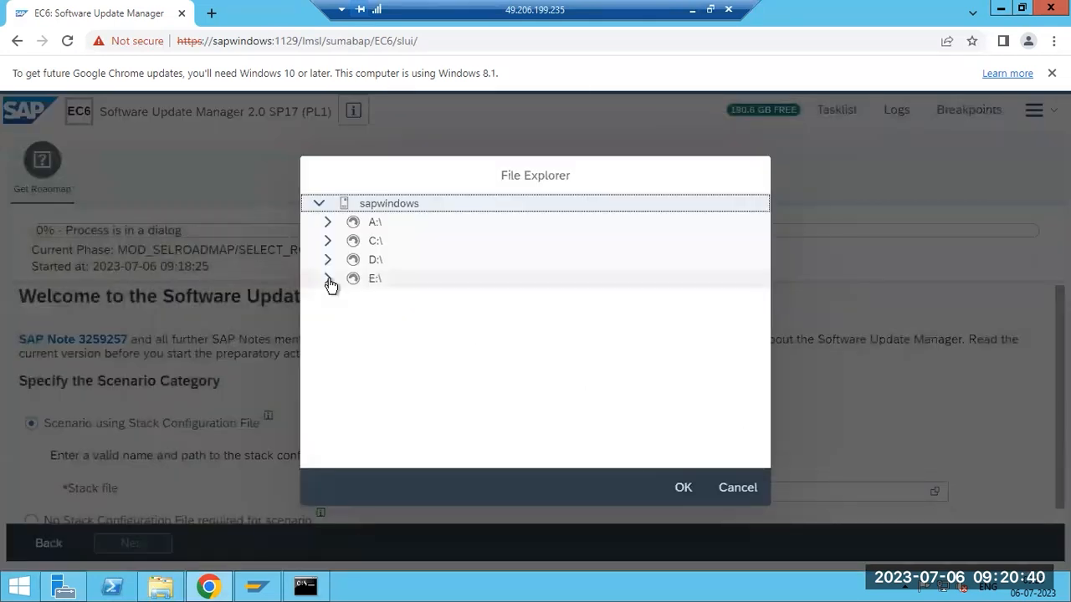
left_click(330, 285)
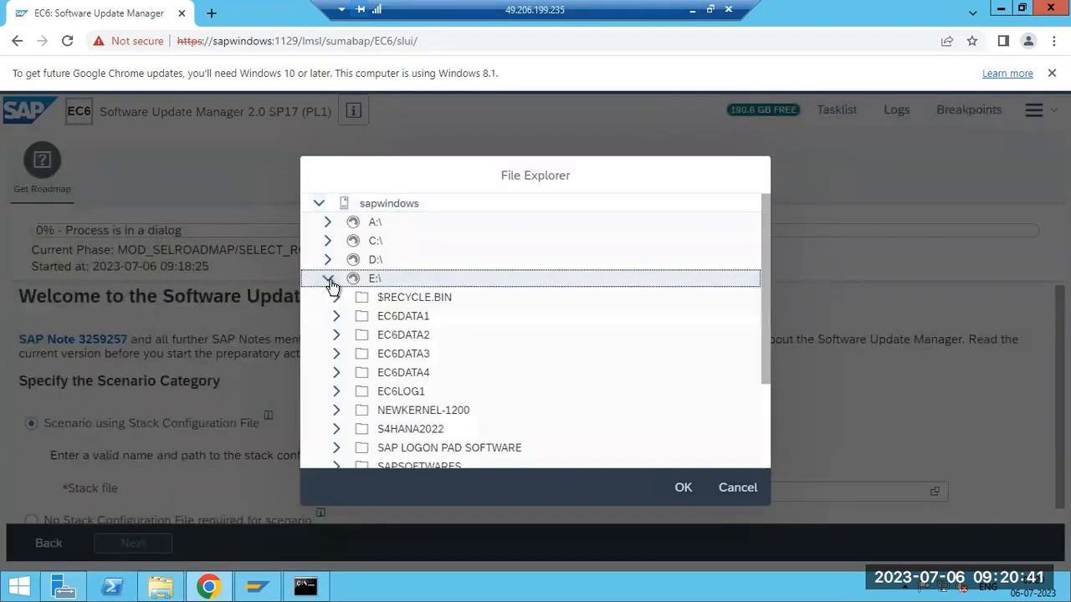
left_click(347, 460)
scroll(368, 444, "down", 3)
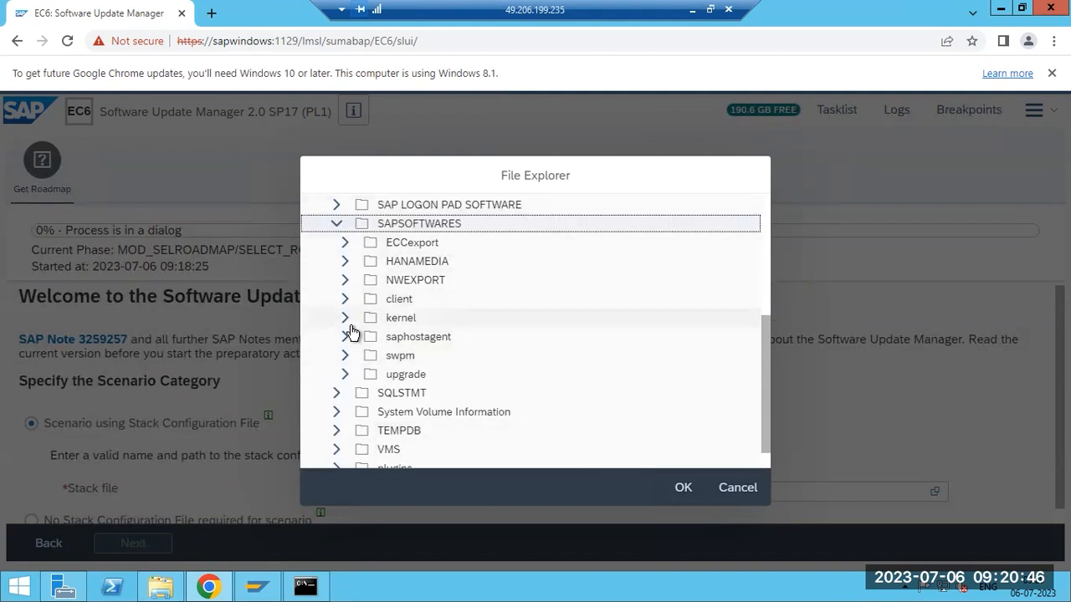
left_click(347, 377)
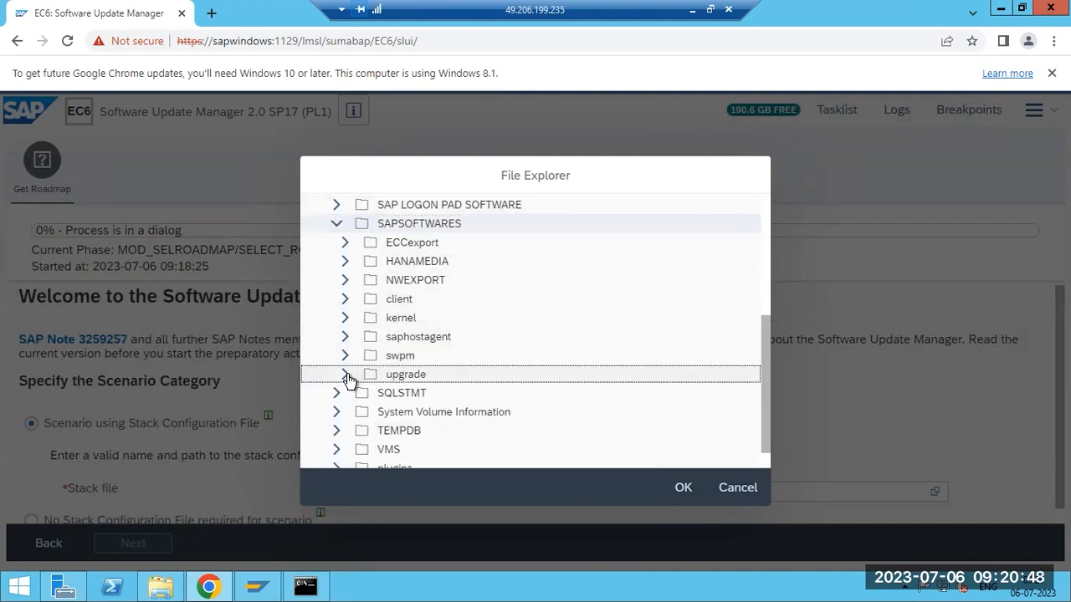
left_click(346, 375)
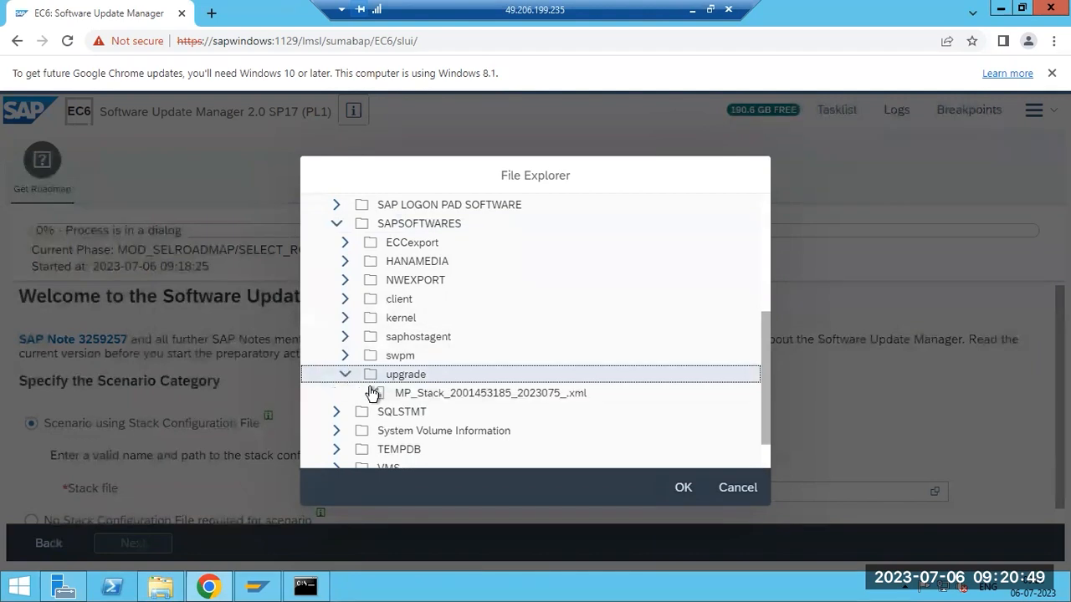
left_click(424, 398)
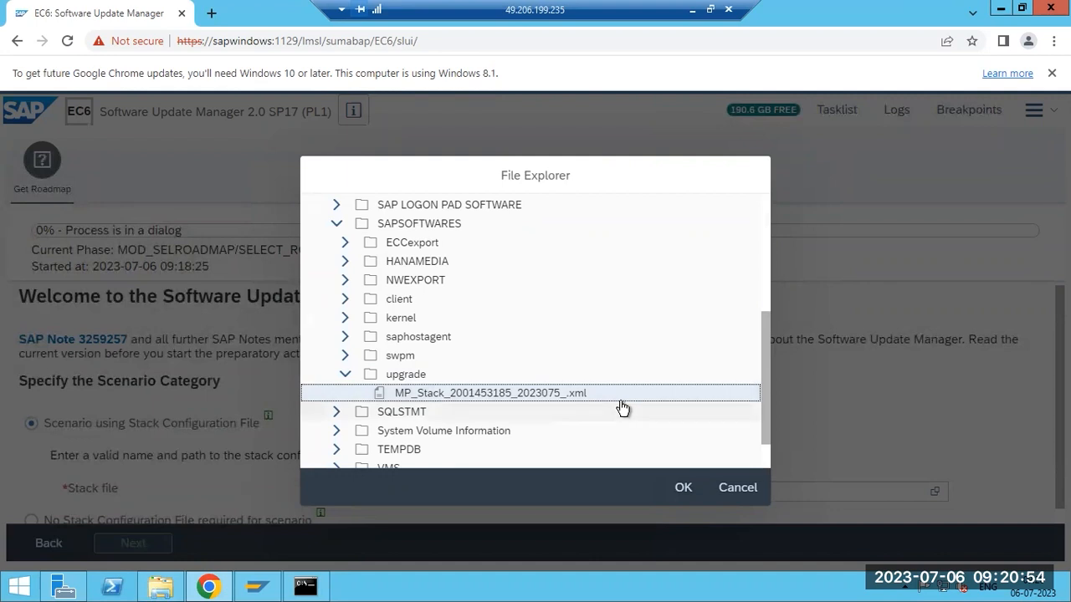
left_click(683, 487)
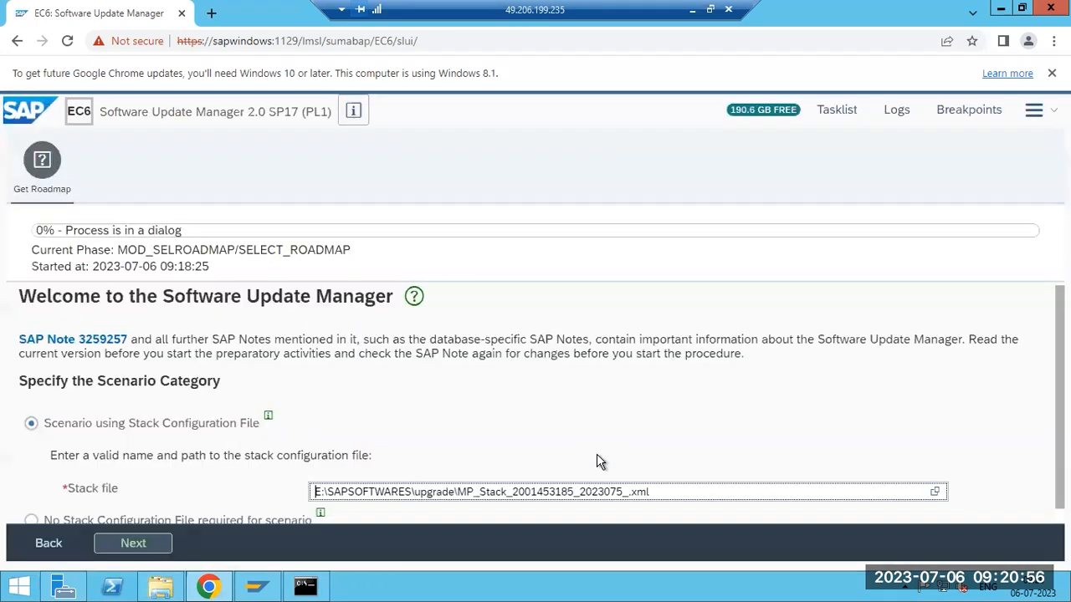
left_click(132, 544)
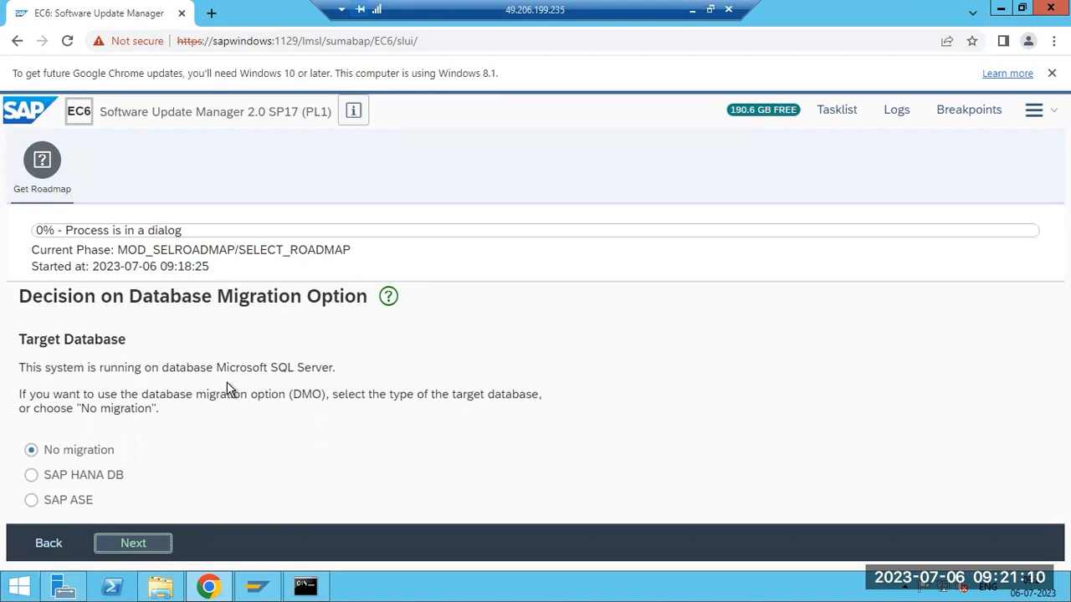
- Keep the target database option at "No migration" and continue to the scenario strategy
left_click(109, 475)
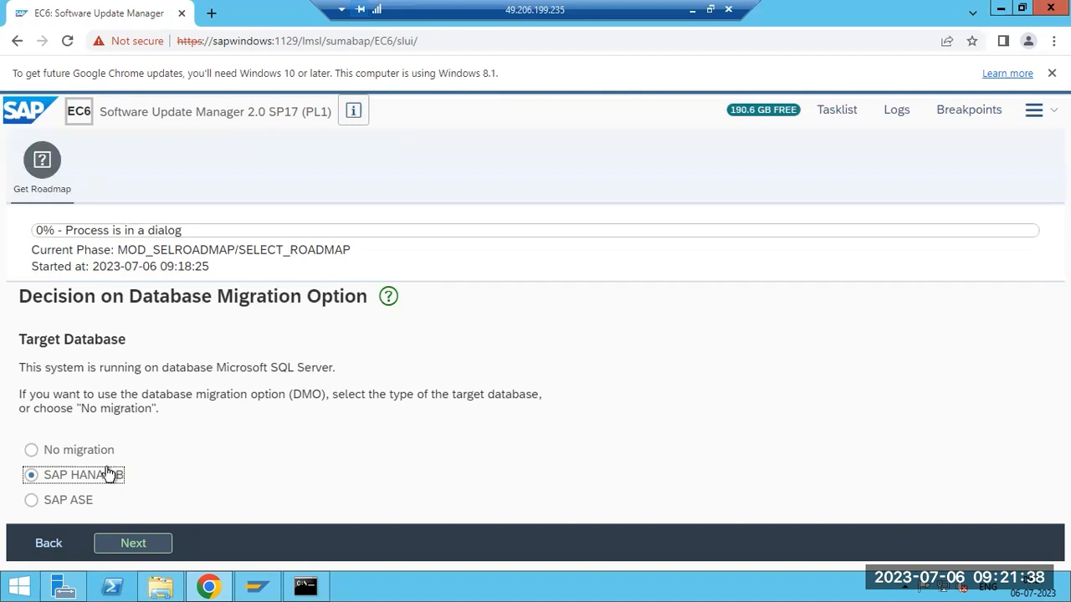
left_click(80, 458)
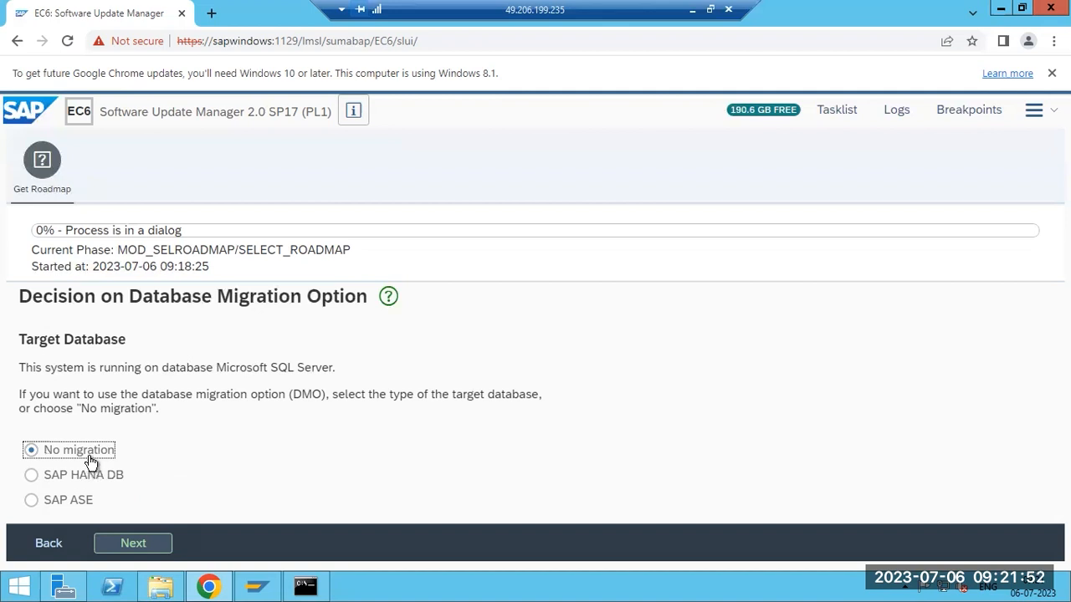
left_click(124, 543)
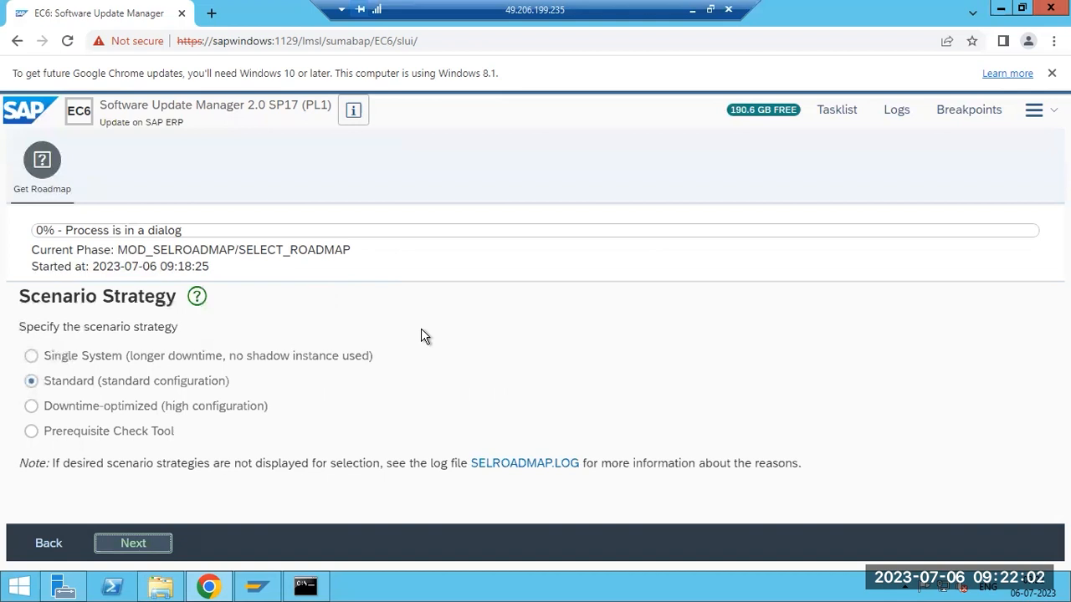
- Switch from the remote session to a new blank Paint canvas and draw a large black rectangle framing most of it
left_click(692, 10)
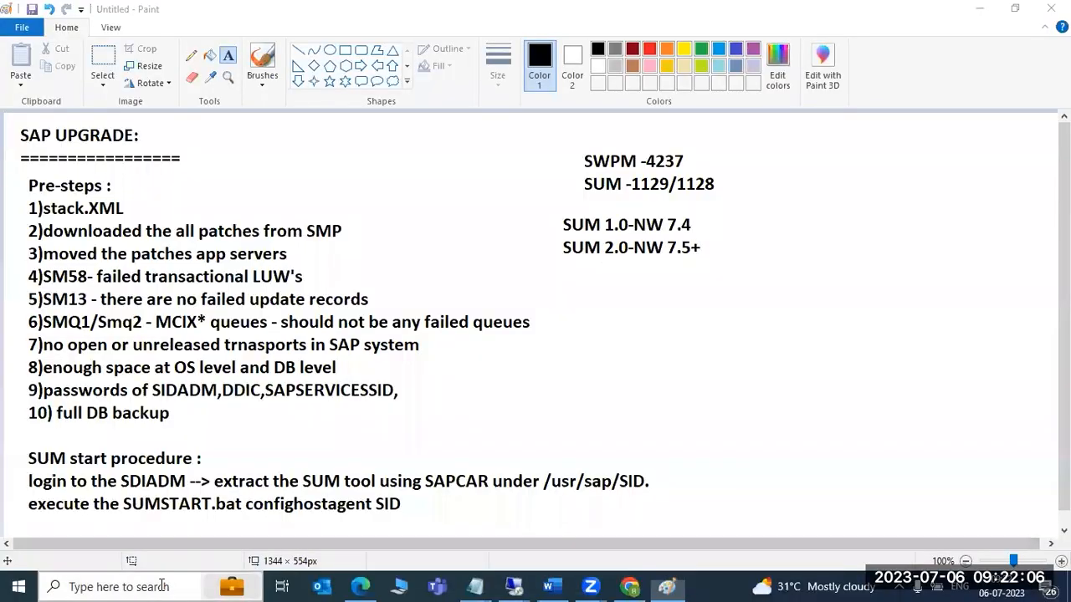
left_click(160, 586)
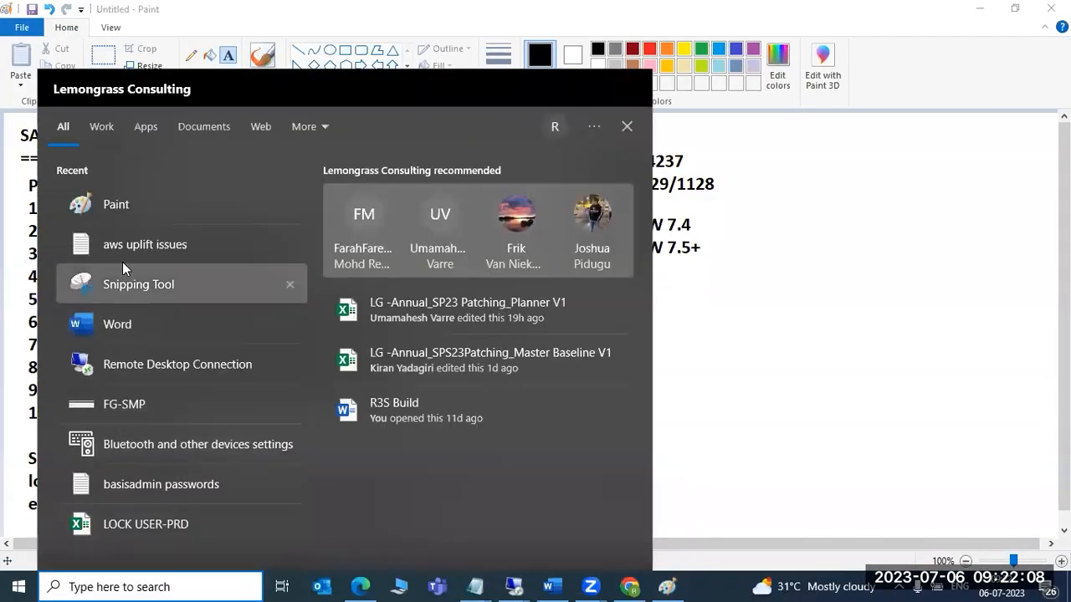
left_click(129, 209)
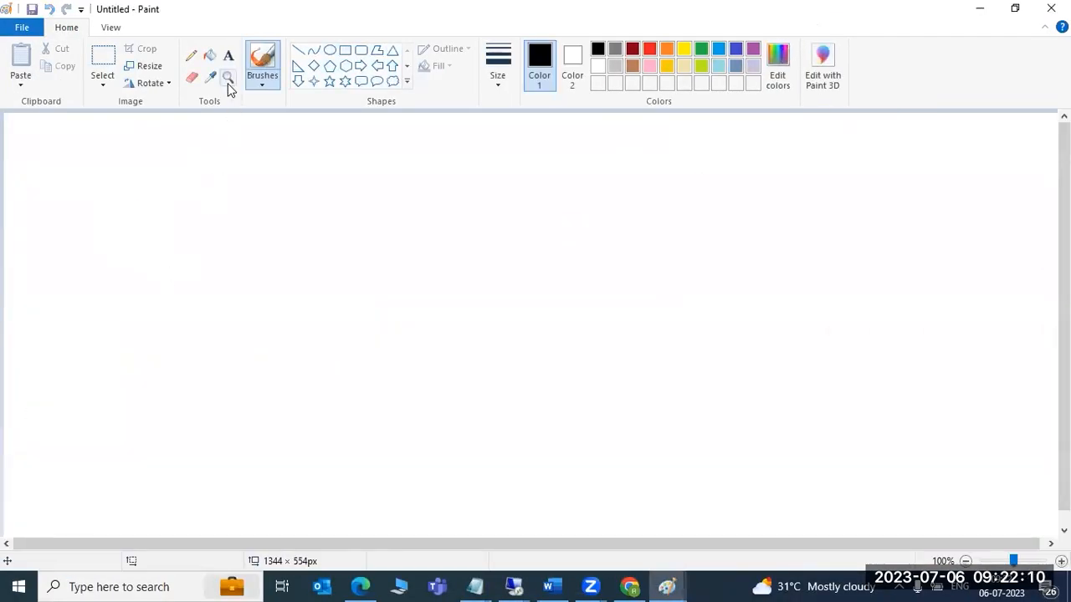
left_click(345, 50)
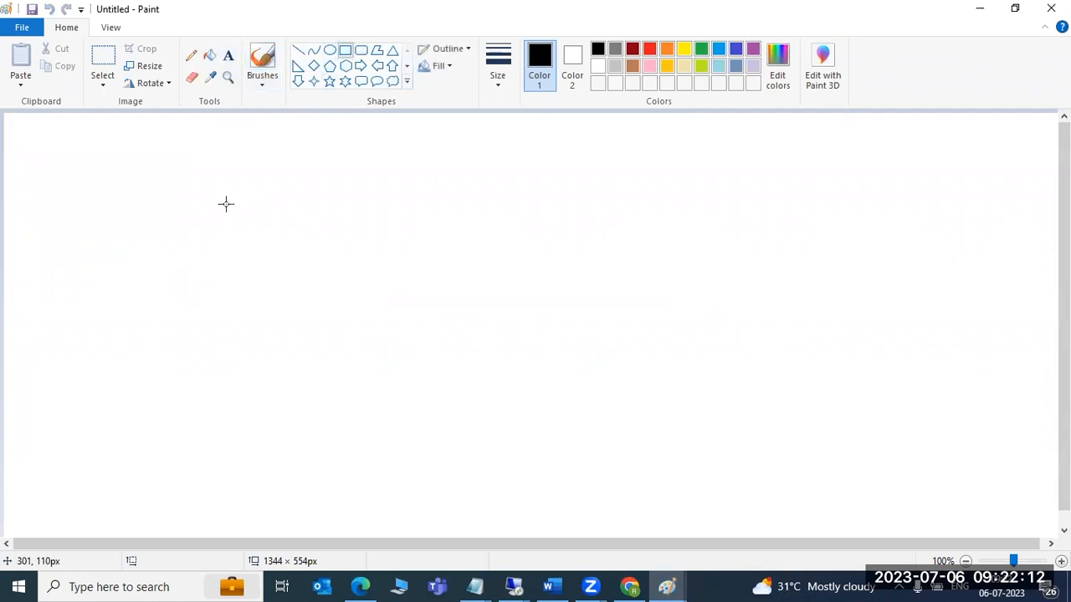
mouse_move(112, 128)
left_mouse_down()
mouse_move(154, 178)
mouse_move(922, 438)
mouse_move(975, 502)
mouse_move(981, 528)
left_mouse_up()
left_click(1011, 488)
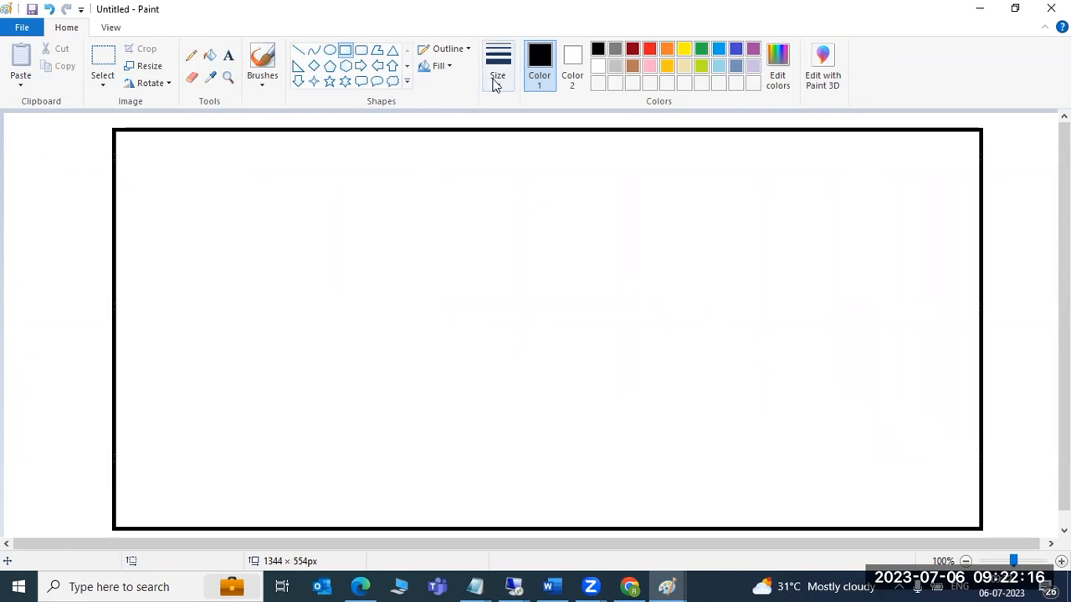
- Draw a rounded rectangle of about 297 × 139 px in the frame's upper-left area and label it "EC6"
left_click(361, 50)
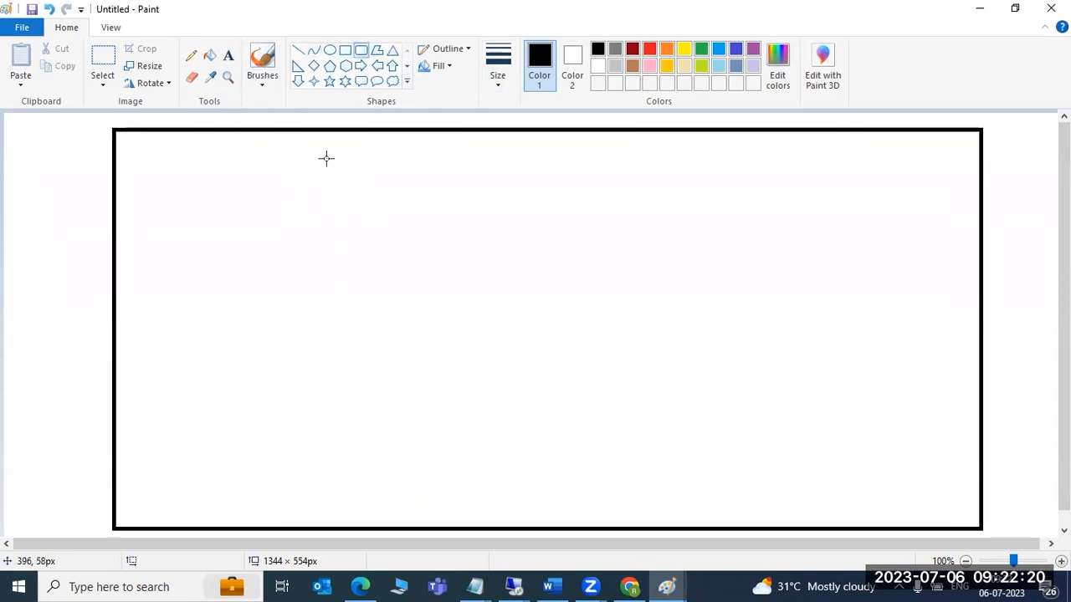
left_click_drag(219, 154, 452, 262)
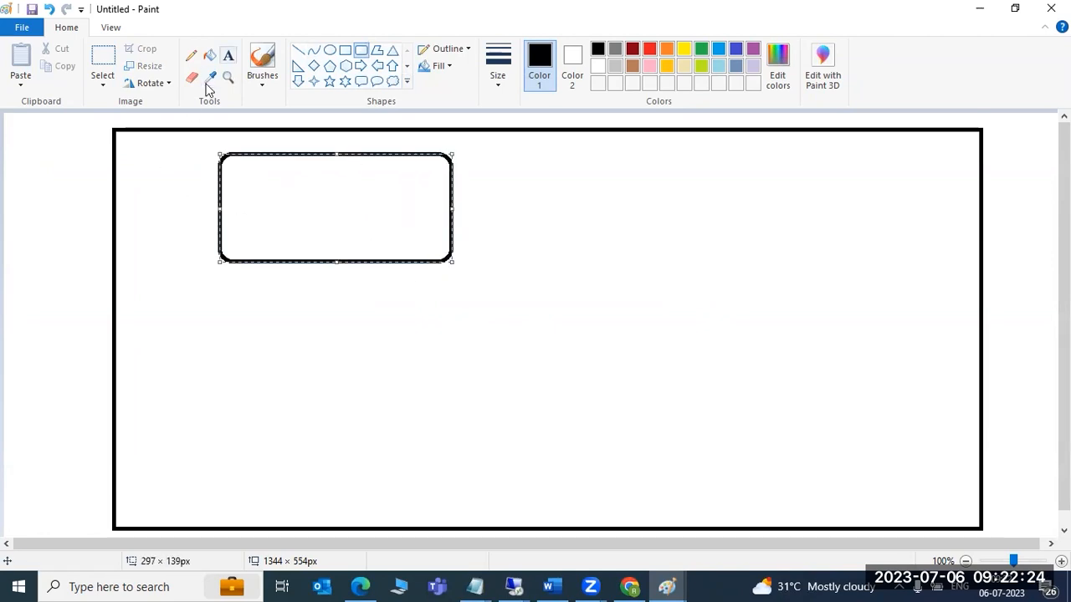
left_click(228, 56)
left_click(249, 202)
type("EC^")
key("BackSpace")
type("6")
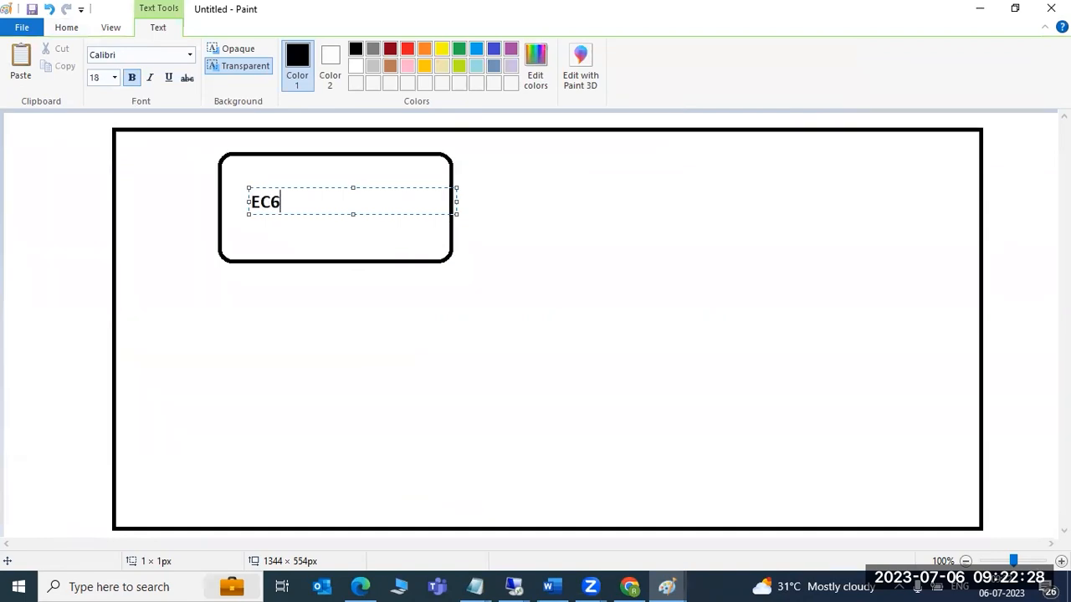
left_click(215, 307)
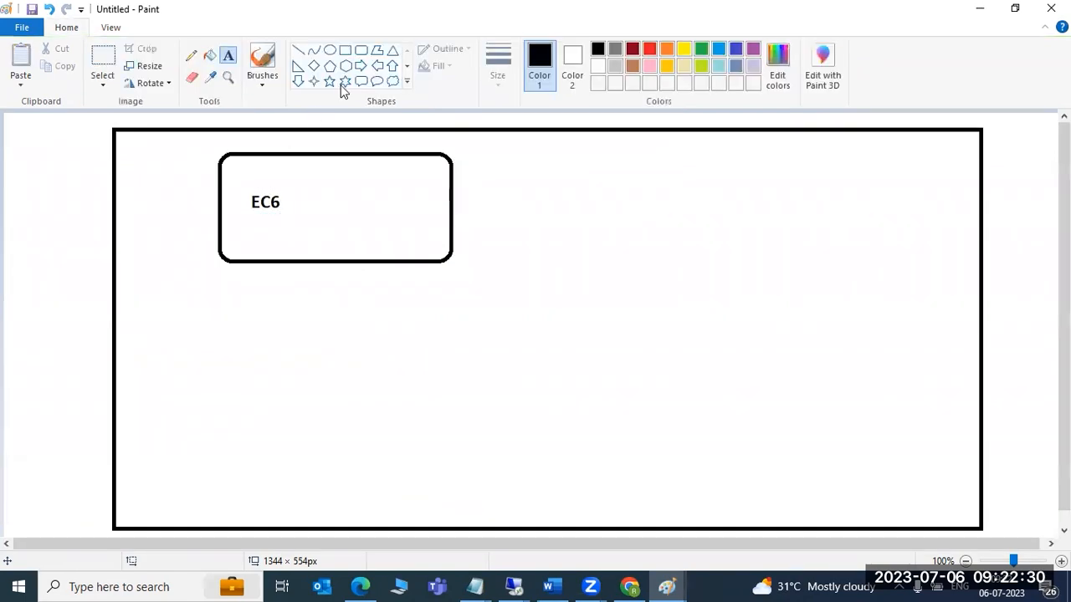
- Draw a rectangle of about 856 × 167 px in the frame's lower part with two rounded rectangles stacked inside it
left_click(344, 50)
left_click_drag(224, 375, 895, 505)
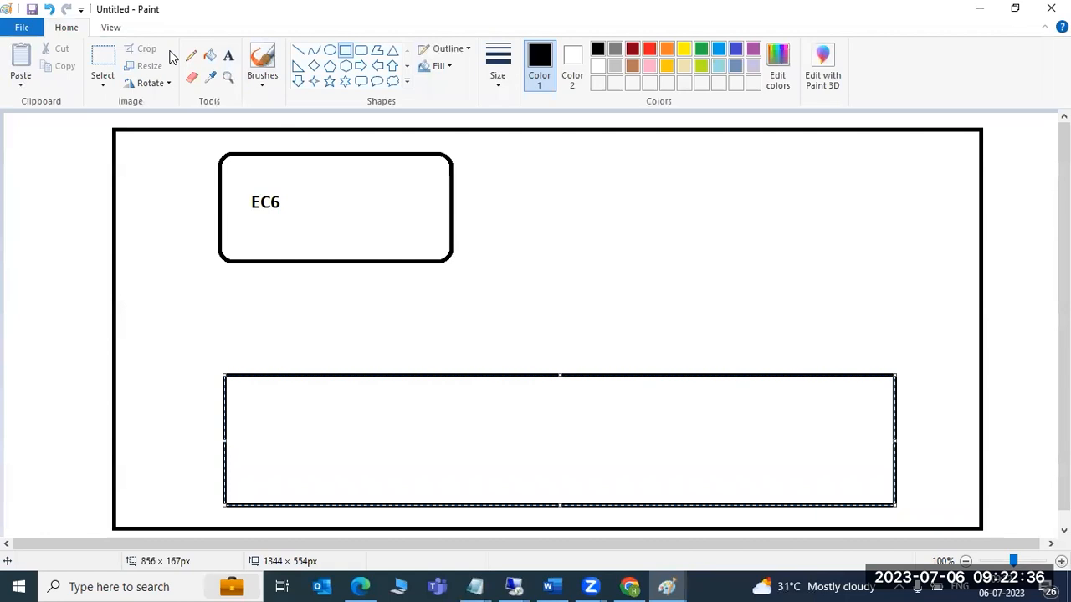
left_click(360, 50)
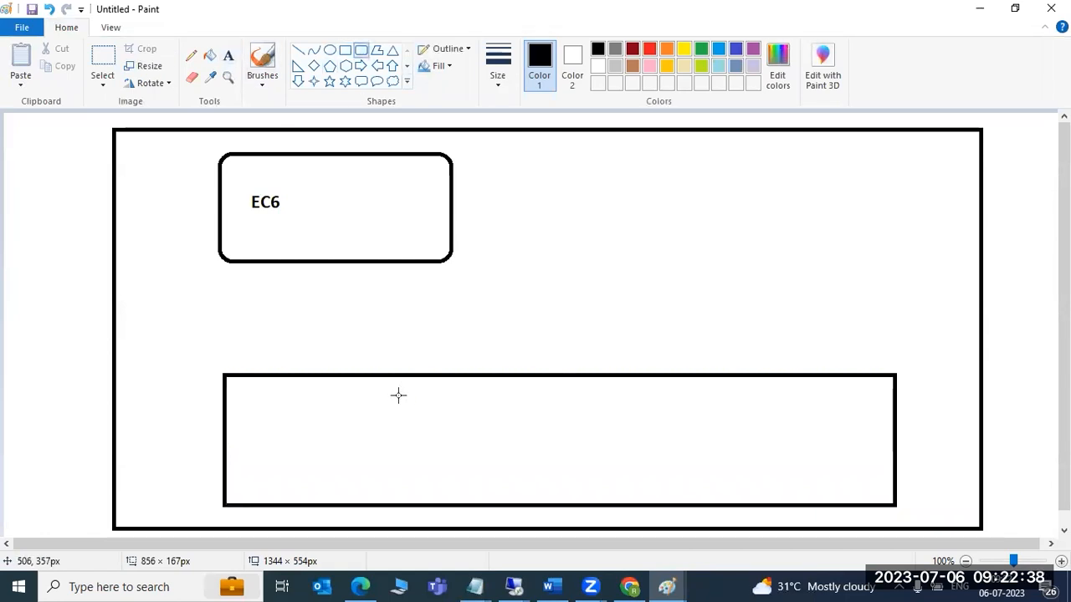
left_click_drag(288, 399, 512, 439)
left_click_drag(330, 452, 815, 499)
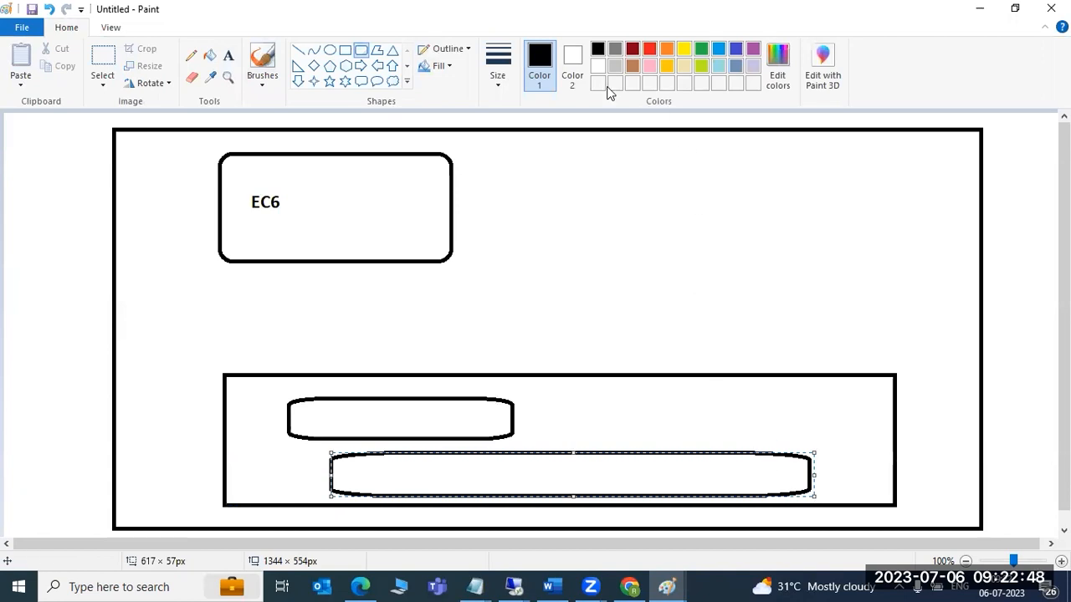
- Label the upper inner rounded rectangle "REPO" and the lower one "App tables"
left_click(227, 55)
left_click(329, 408)
type("REPO")
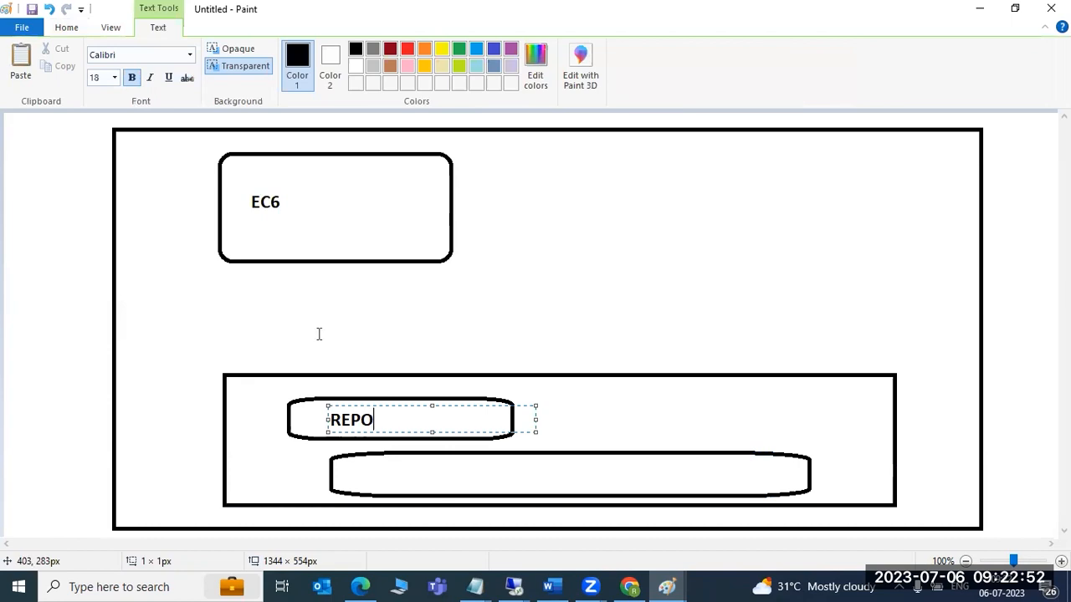
left_click(413, 476)
left_click(412, 475)
type("App ")
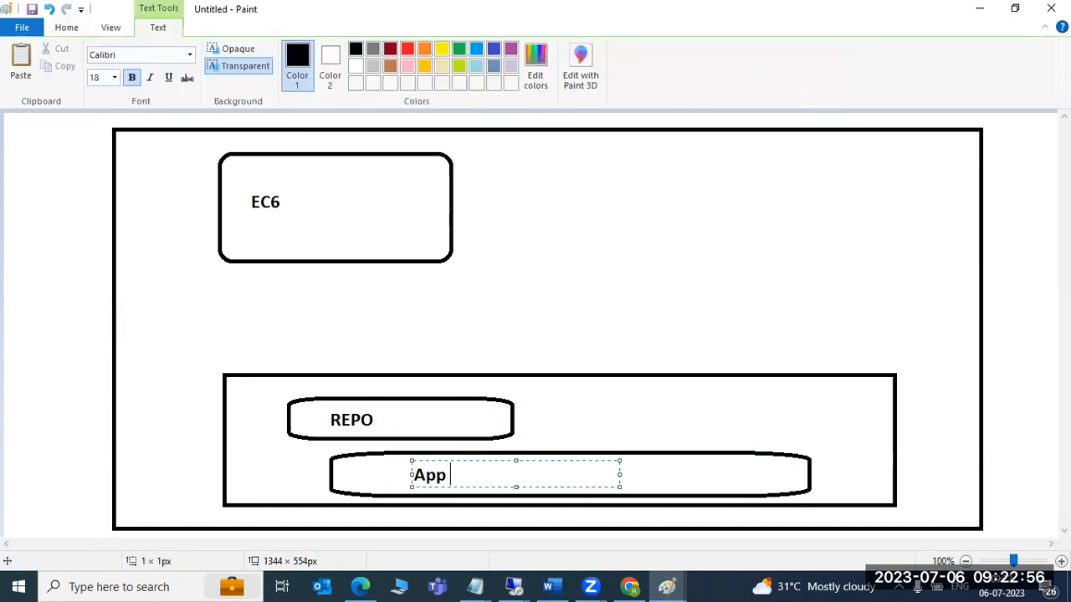
type("tables")
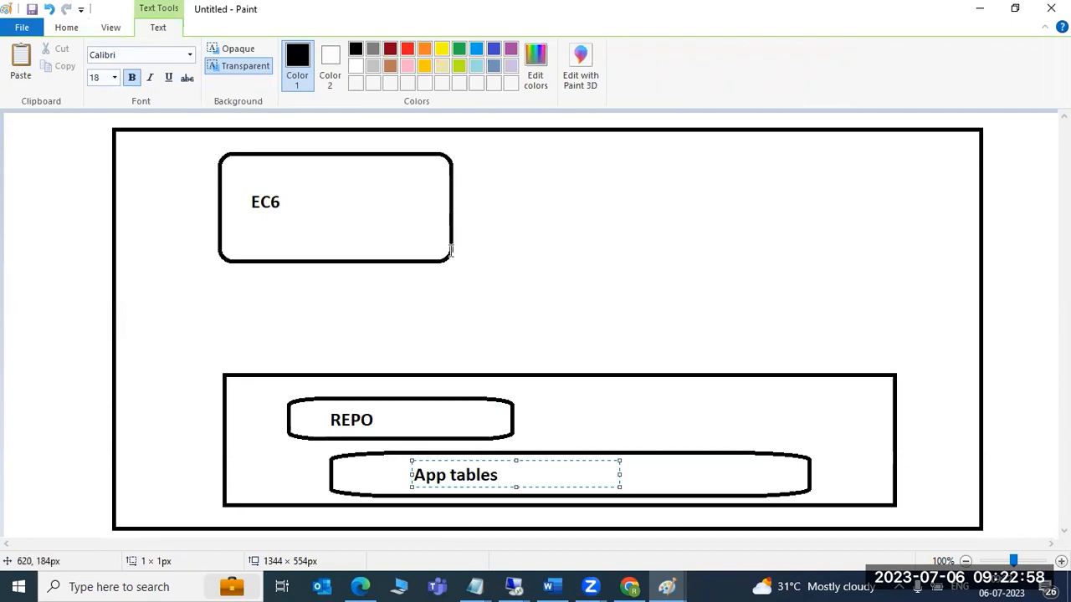
- Add the label "DB" beside the lower rectangle and "SAP" beside the EC6 box
left_click(159, 427)
left_click(159, 426)
type("DB")
left_click(150, 193)
left_click(151, 194)
type("SA")
type("P")
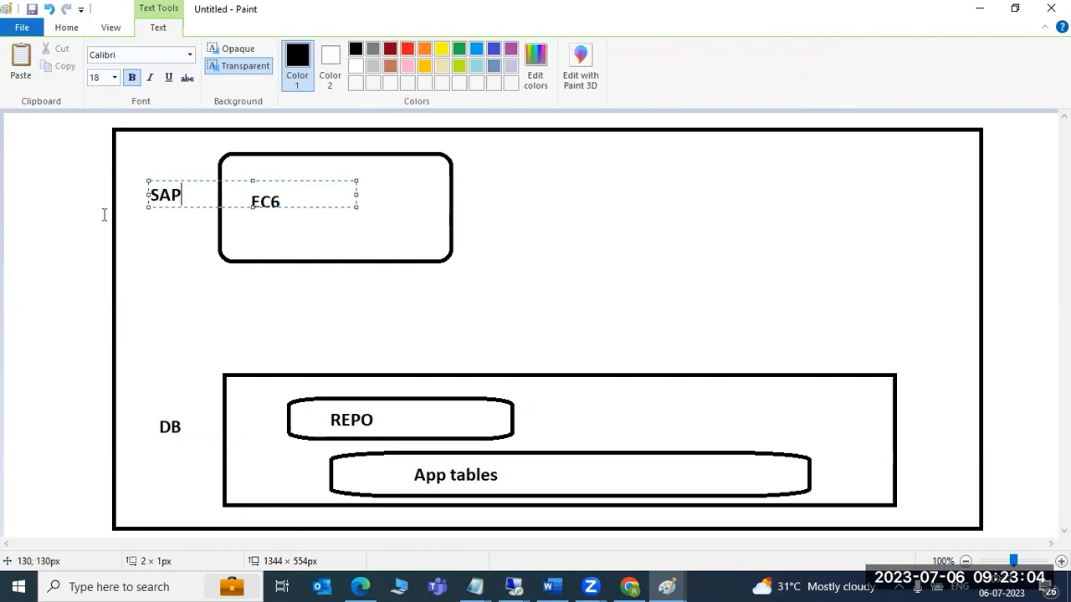
- Draw a vertical black arrow from the EC6 box down to the database rectangle
left_click(106, 210)
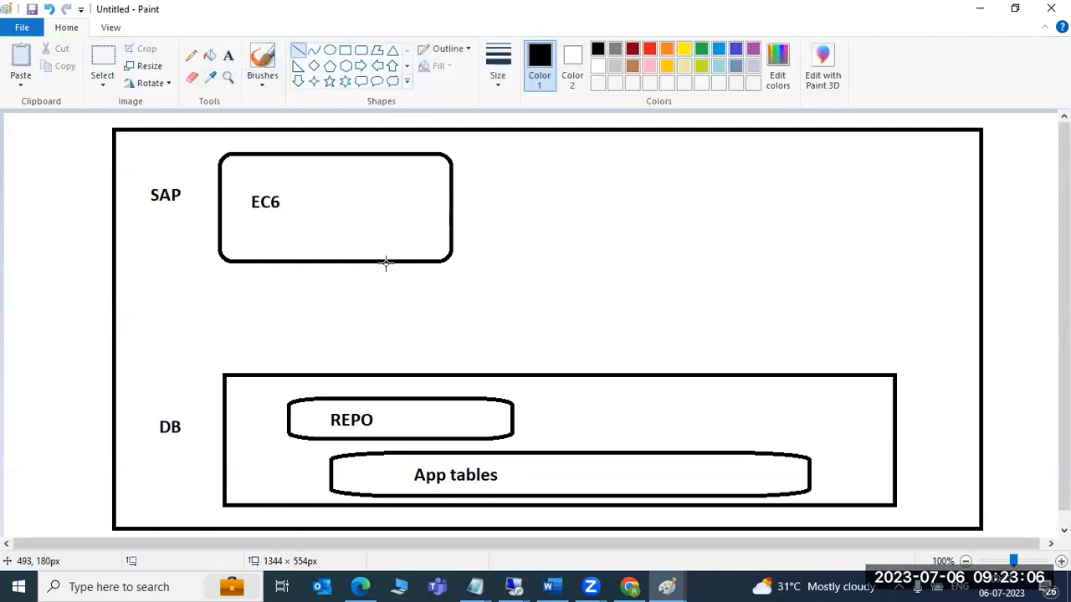
left_click_drag(383, 263, 384, 375)
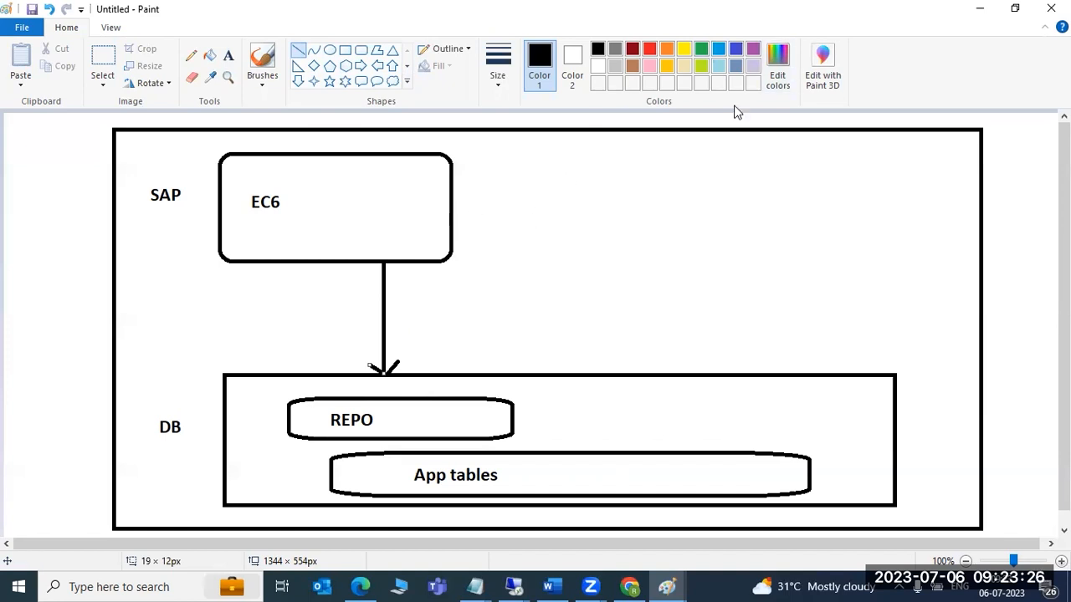
- Set the drawing colour to green and draw a rounded rectangle to the right of the EC6 box
left_click(701, 49)
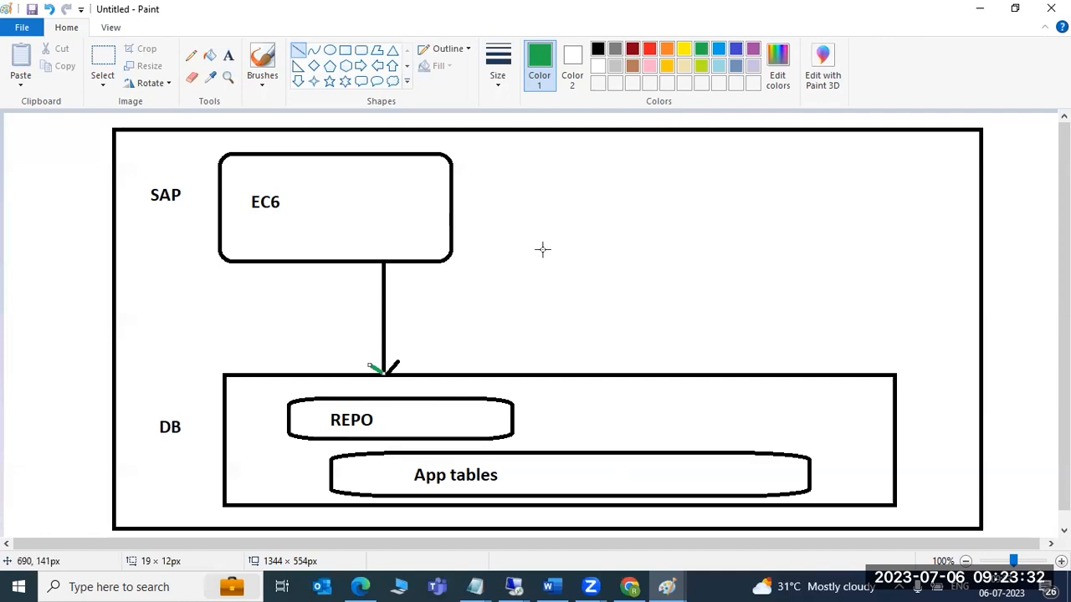
mouse_move(667, 586)
left_click(562, 489)
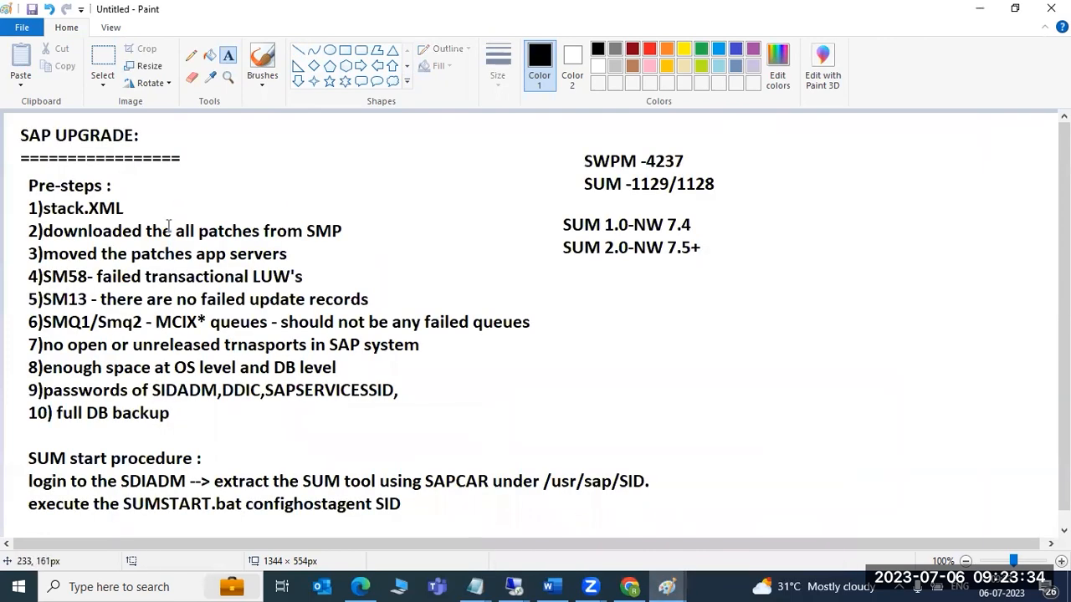
mouse_move(666, 586)
left_click(728, 519)
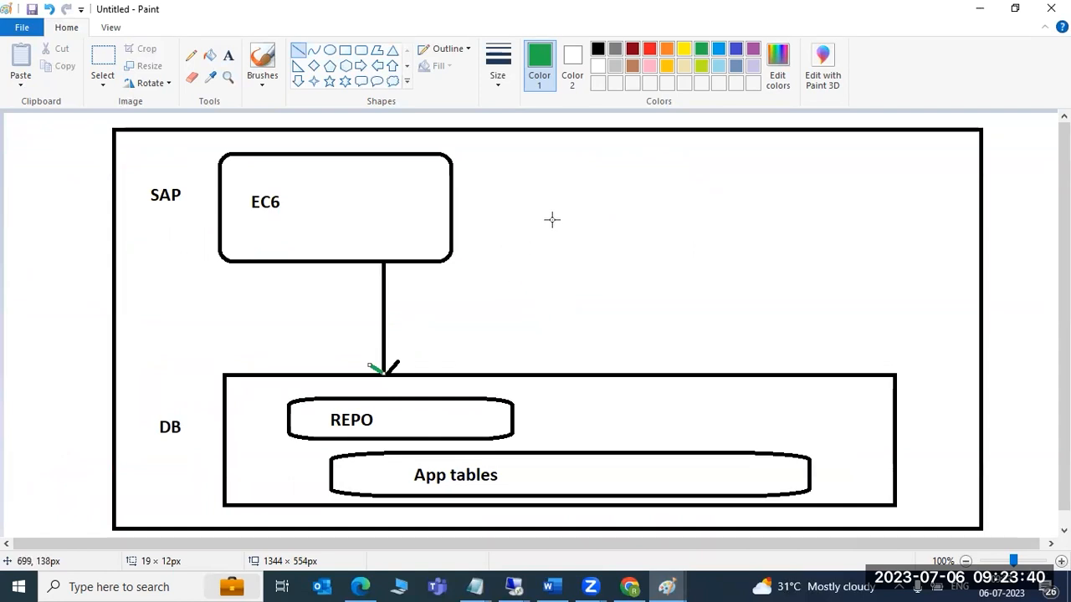
left_click_drag(542, 204, 617, 249)
left_click(361, 50)
left_click(578, 261)
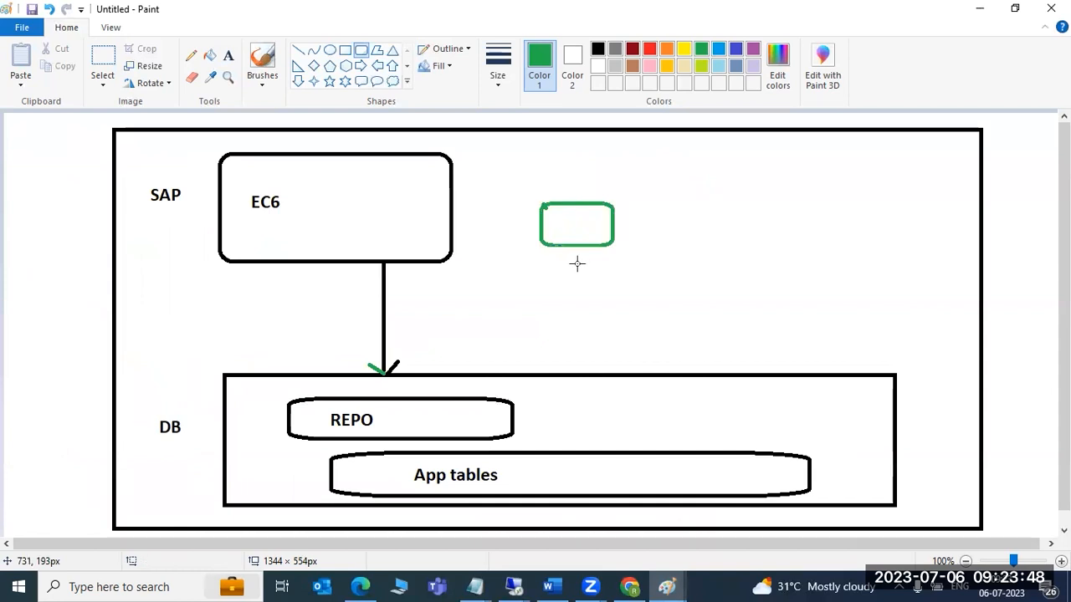
- Draw a small green rounded rectangle just beside the EC6 box's lower-right corner and activate the Text tool
left_click_drag(474, 253, 504, 270)
left_click(499, 297)
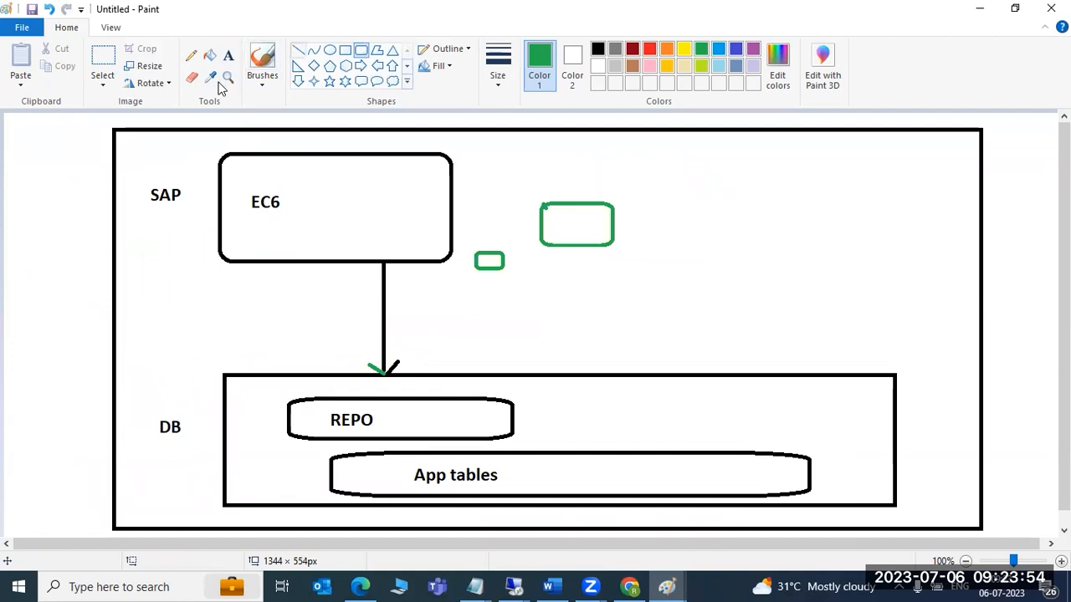
left_click(227, 55)
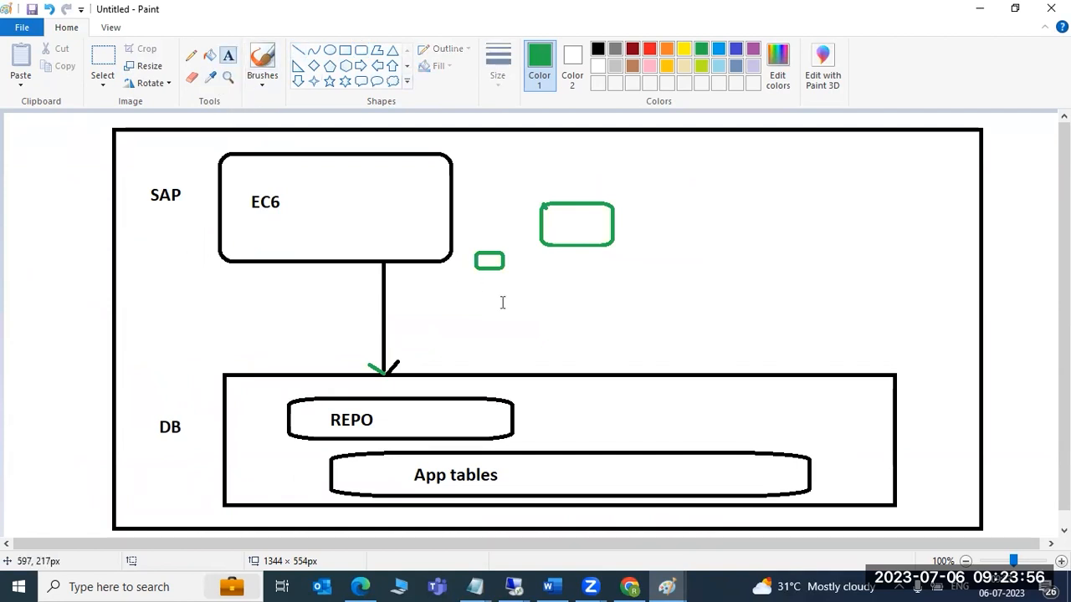
- Label the larger green box SUM and the small green box HA in green text
left_click(557, 219)
type("SUM")
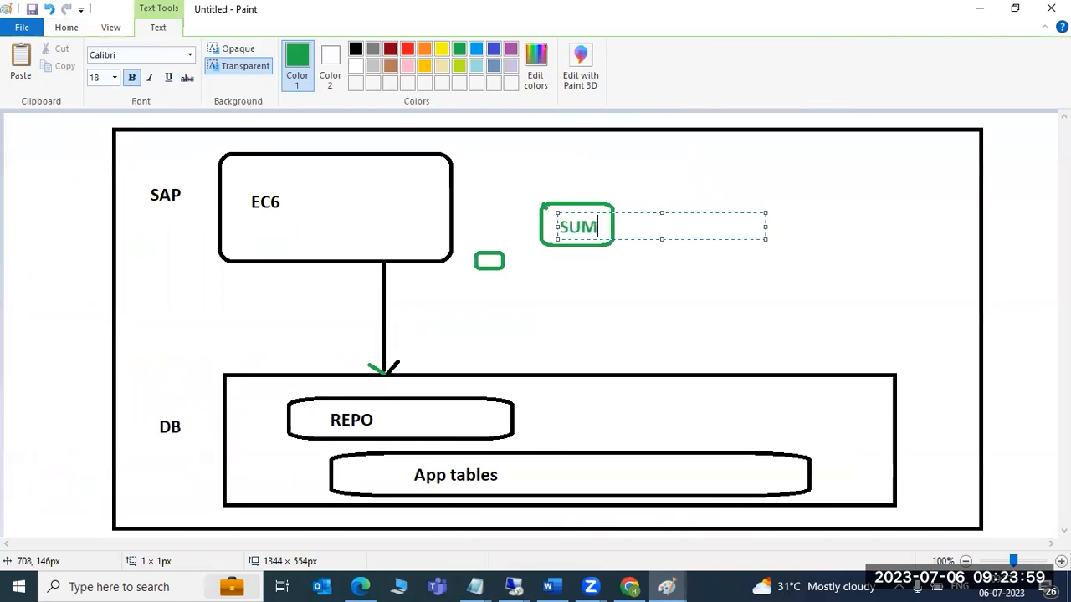
left_click(486, 248)
type("HA")
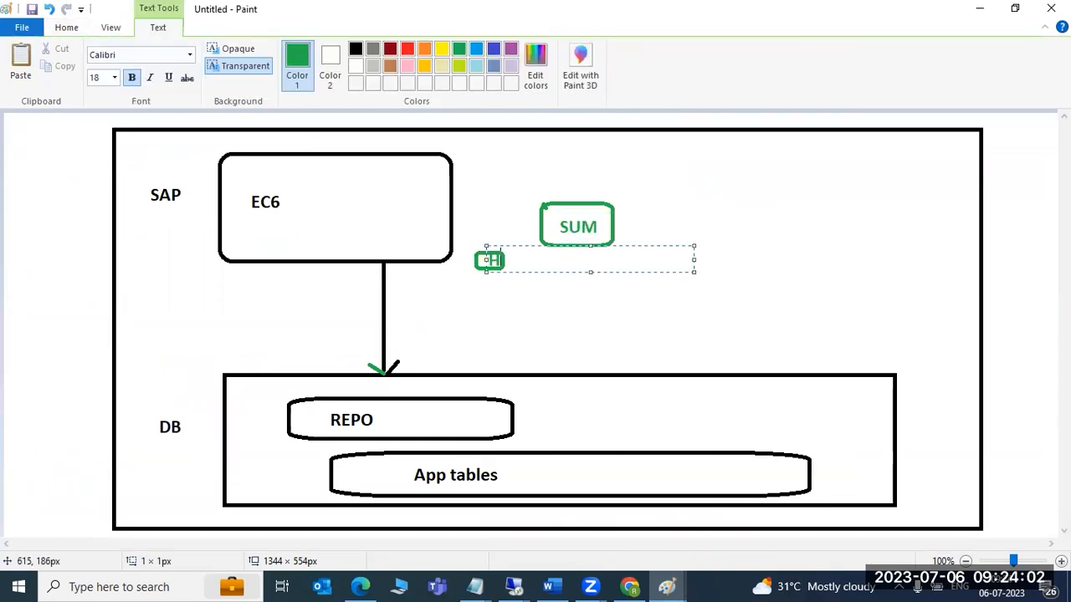
left_click(485, 303)
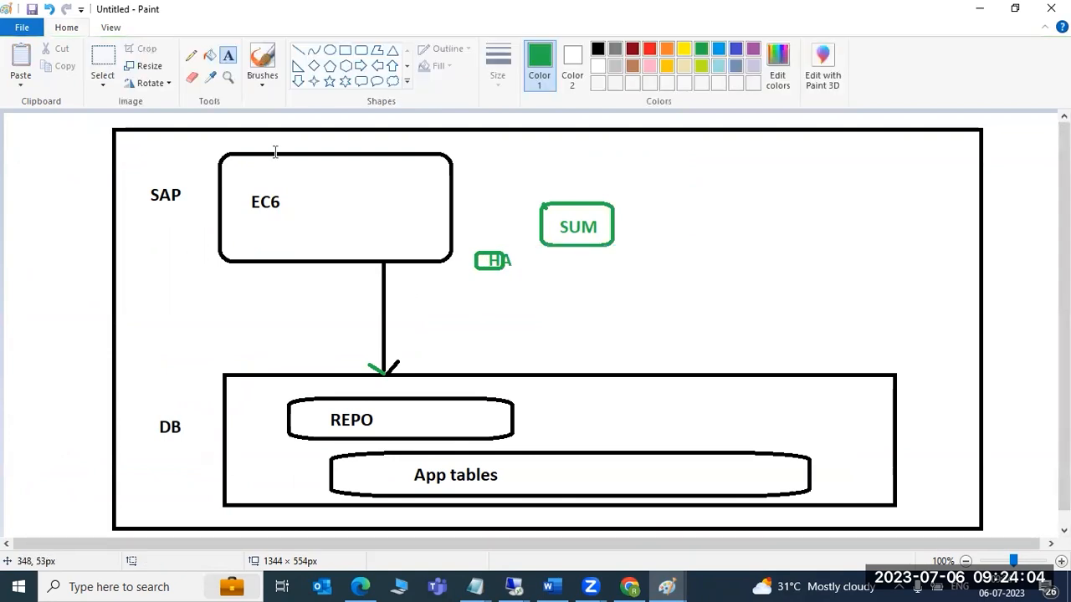
- Draw green lines with arrowheads from the SUM box to the HA box and from there to the EC6 box
left_click(298, 50)
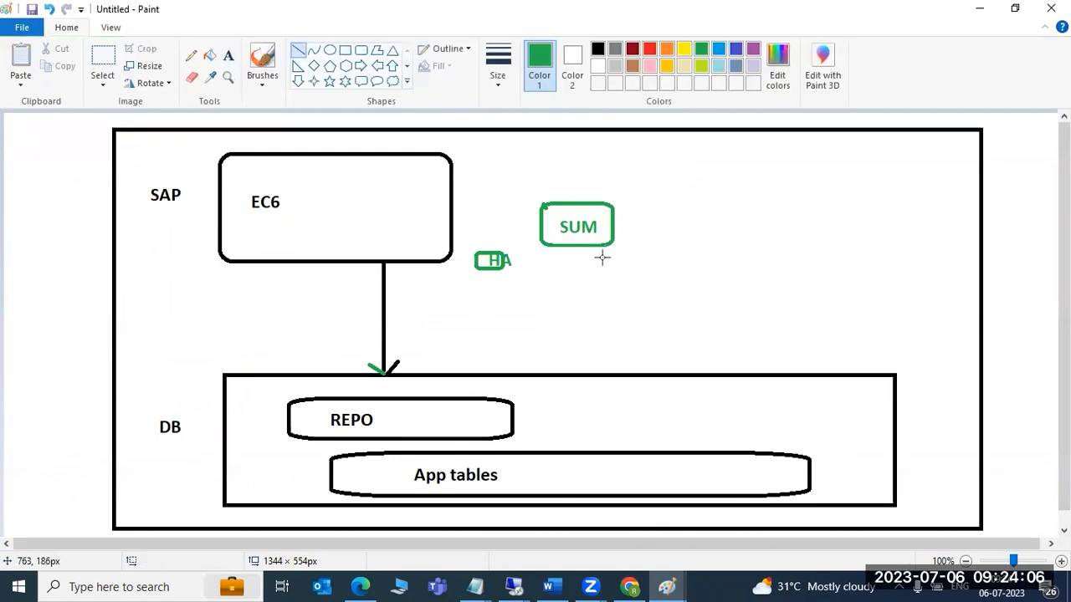
mouse_move(602, 247)
left_mouse_down()
mouse_move(502, 261)
mouse_move(449, 208)
mouse_move(469, 206)
mouse_move(450, 211)
left_mouse_up()
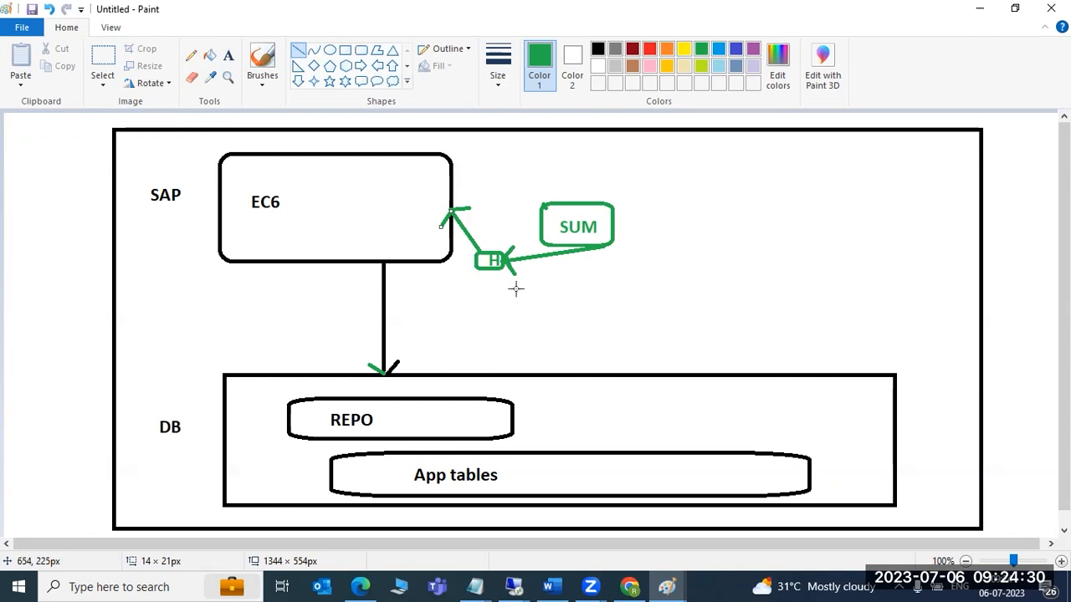
- Switch to the remote desktop session and review the SUM host agent registration output in Command Prompt before returning to the browser
mouse_move(514, 585)
left_click(573, 510)
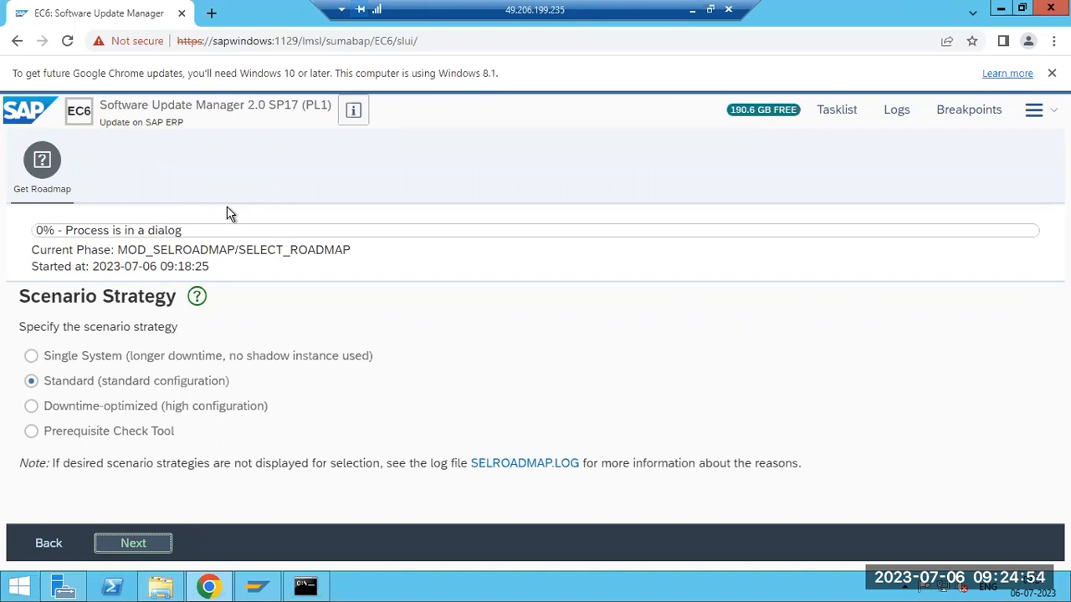
left_click(305, 585)
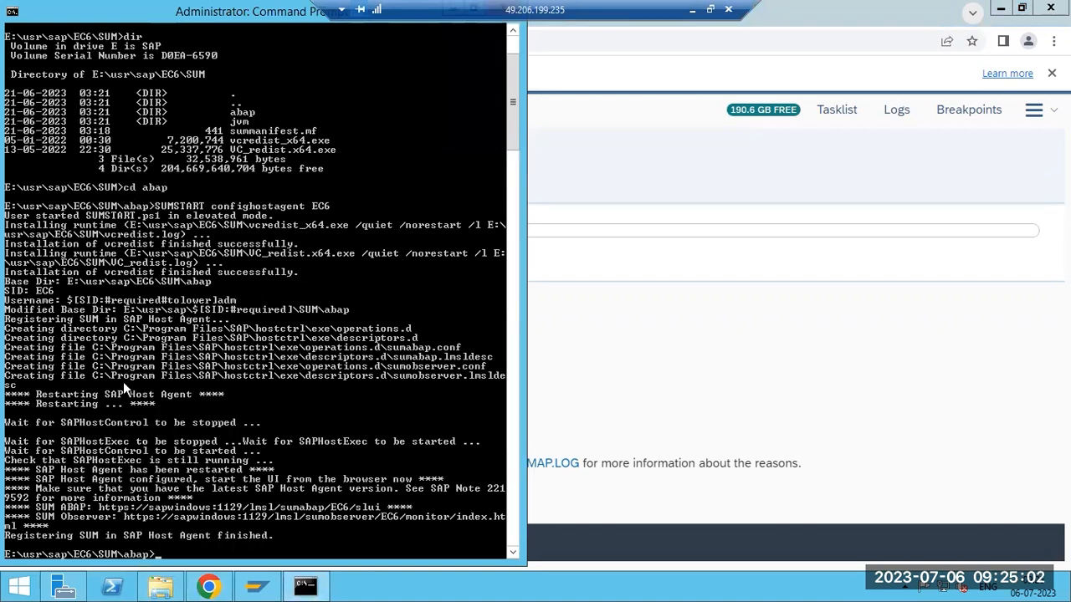
left_click(297, 588)
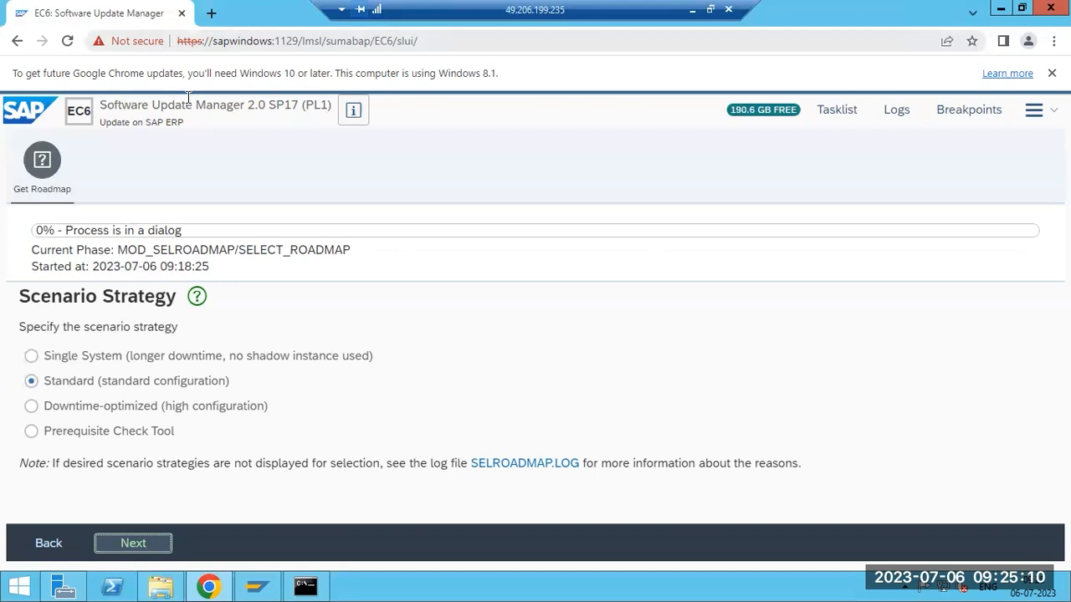
- Compare the scenario strategies by trying Downtime-optimized, Standard and Single System in turn
left_click_drag(101, 298, 170, 298)
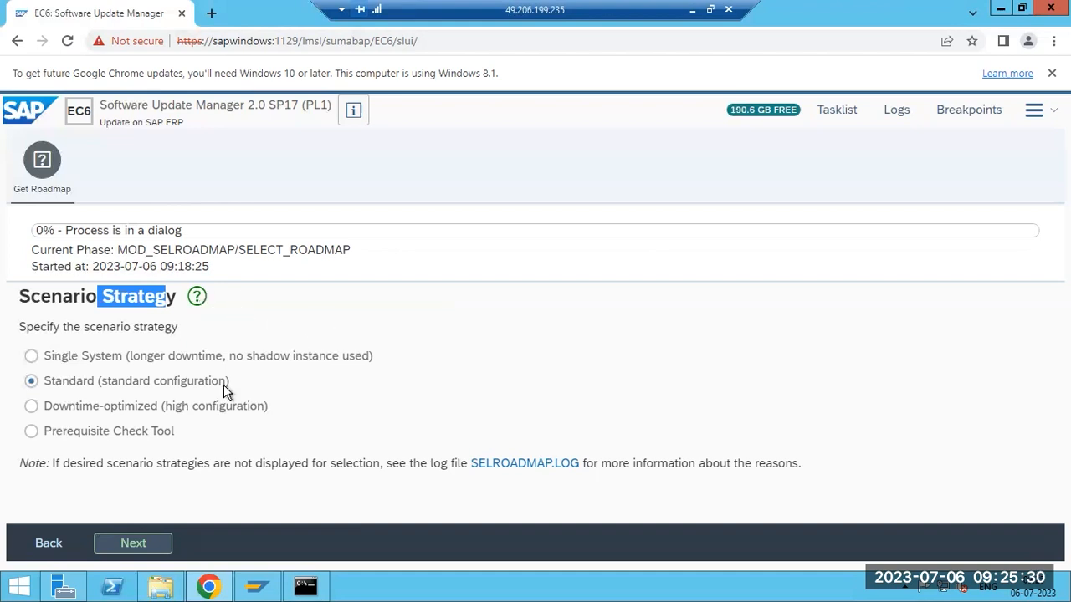
left_click_drag(84, 407, 251, 408)
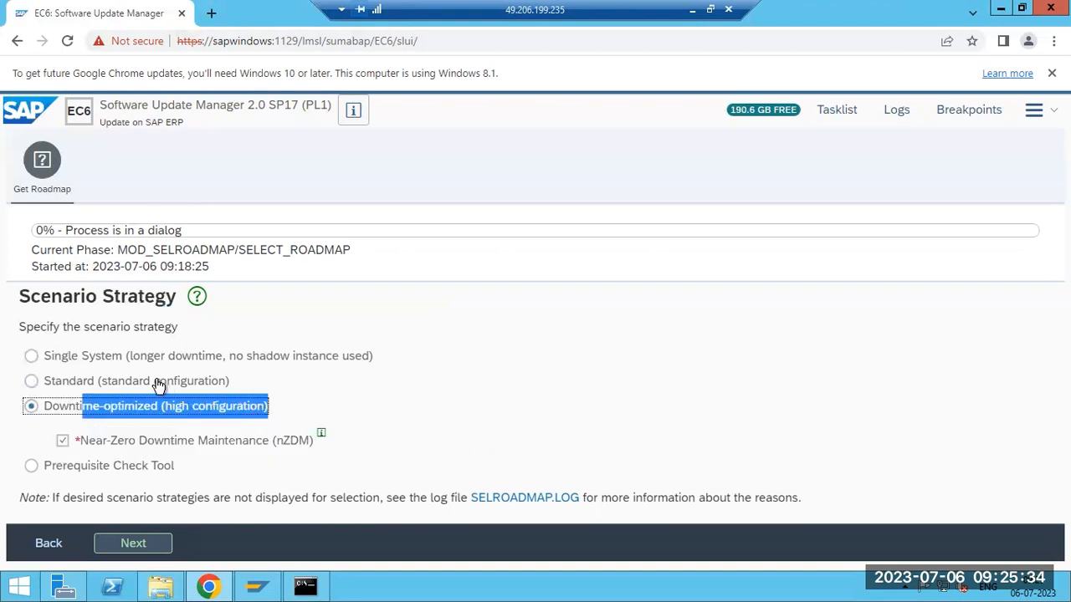
double_click(159, 385)
left_click_drag(161, 357, 194, 364)
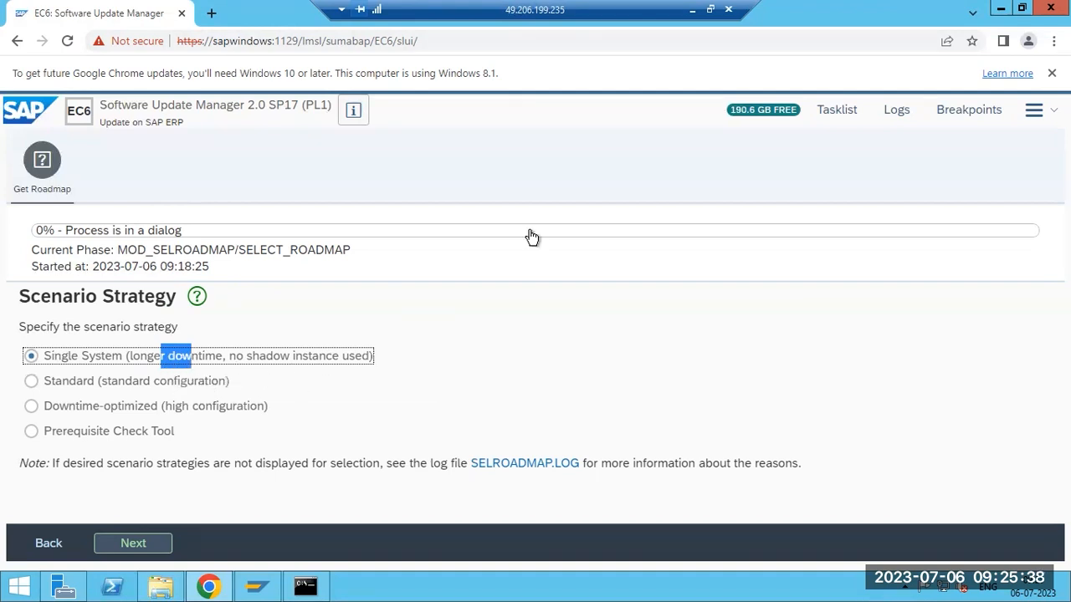
- Switch to Paint and draw two red rectangles, about 291 × 136 px across from EC6 and about 244 × 46 px beside REPO
left_click(689, 14)
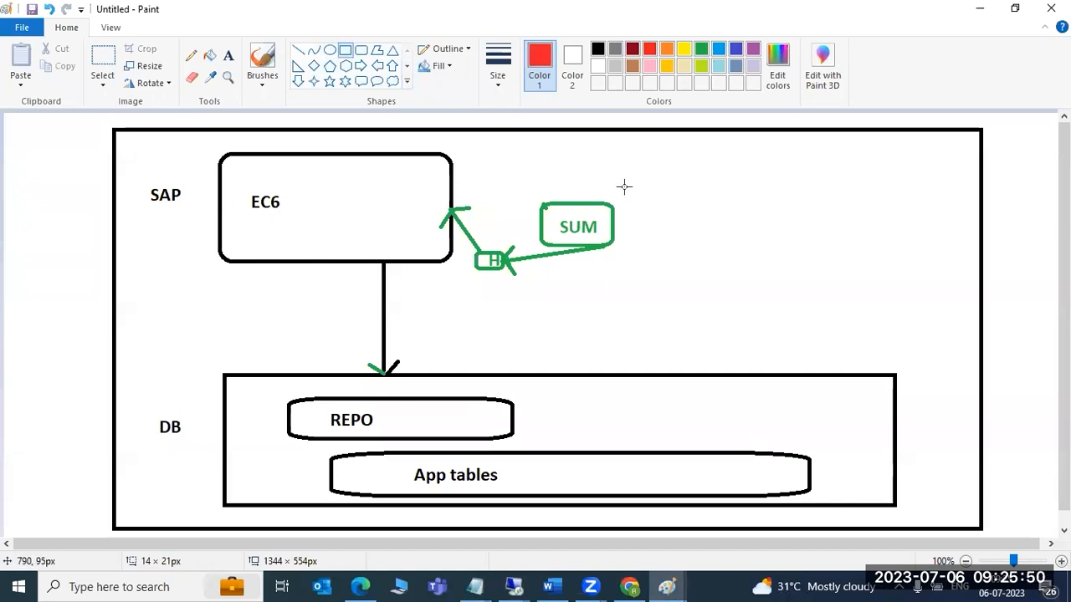
mouse_move(658, 155)
left_mouse_down()
mouse_move(669, 224)
mouse_move(701, 250)
mouse_move(878, 247)
mouse_move(886, 263)
left_mouse_up()
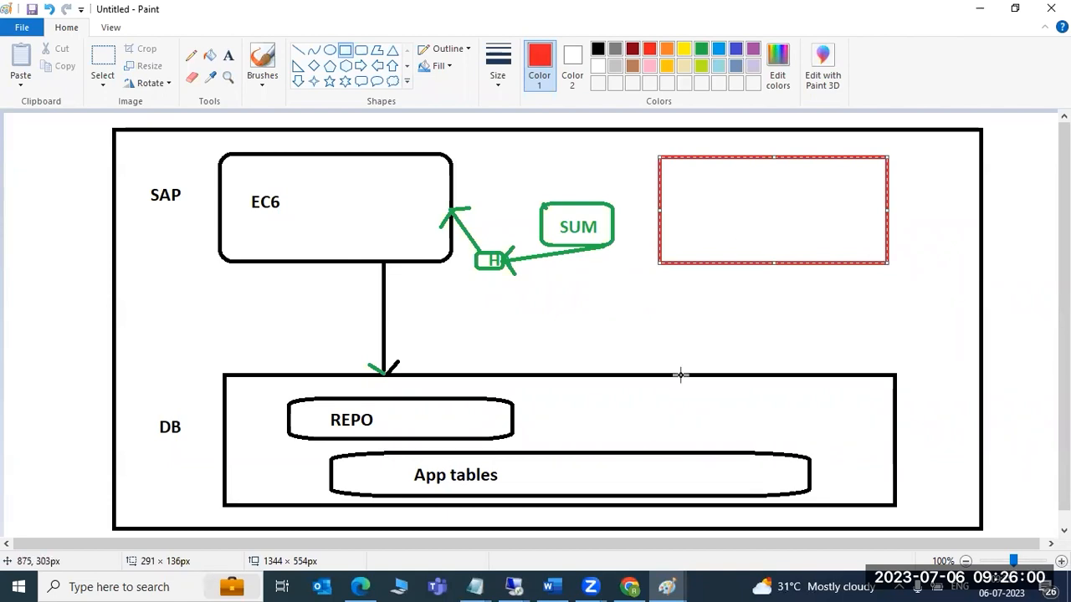
left_click_drag(599, 396, 791, 432)
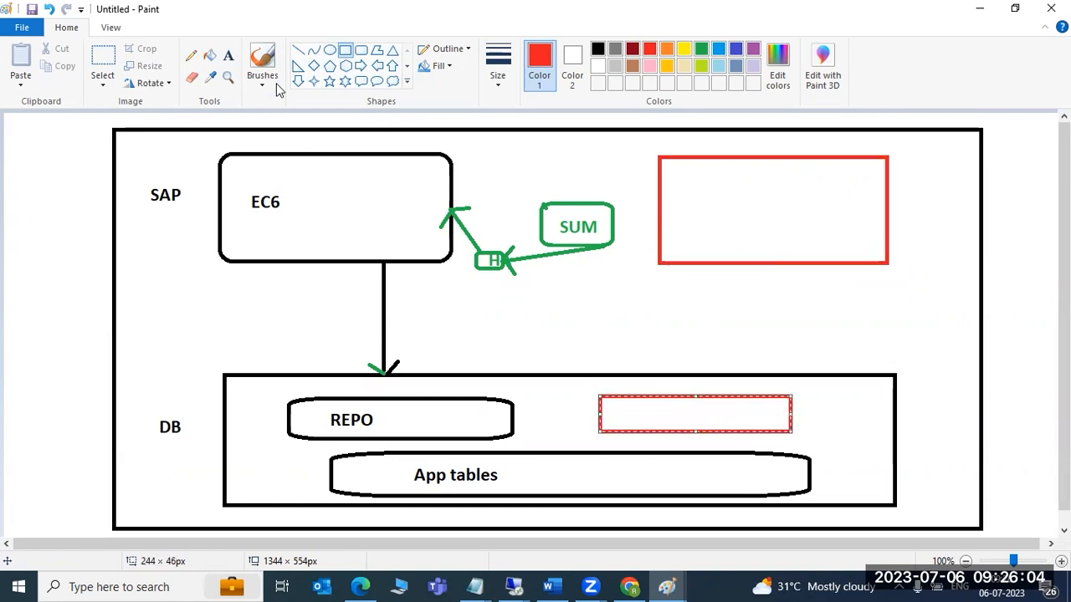
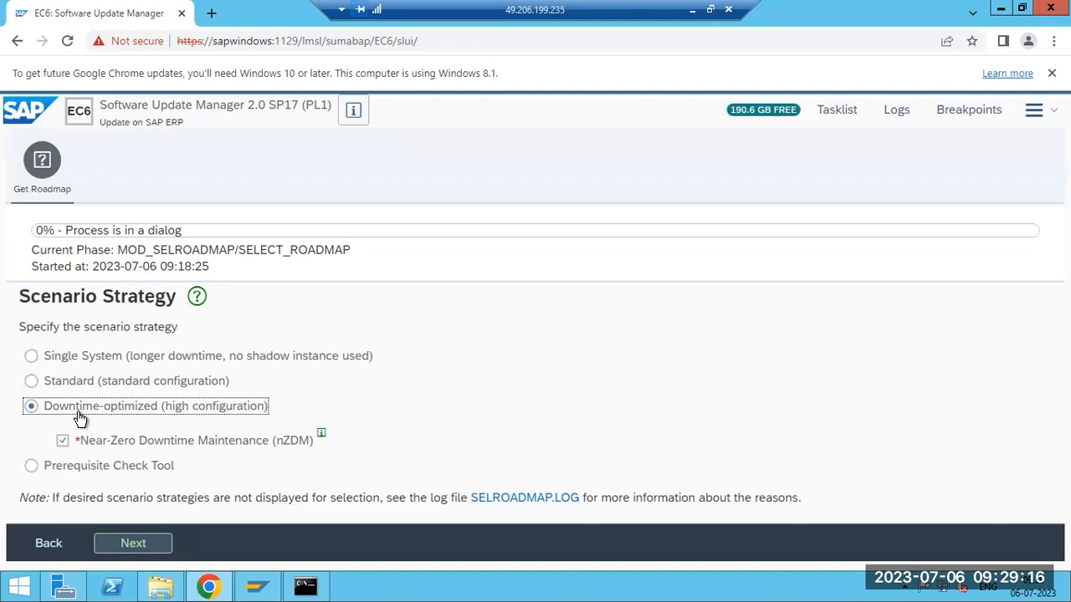
- Select the Single System scenario strategy after comparing it with Standard
left_click(87, 388)
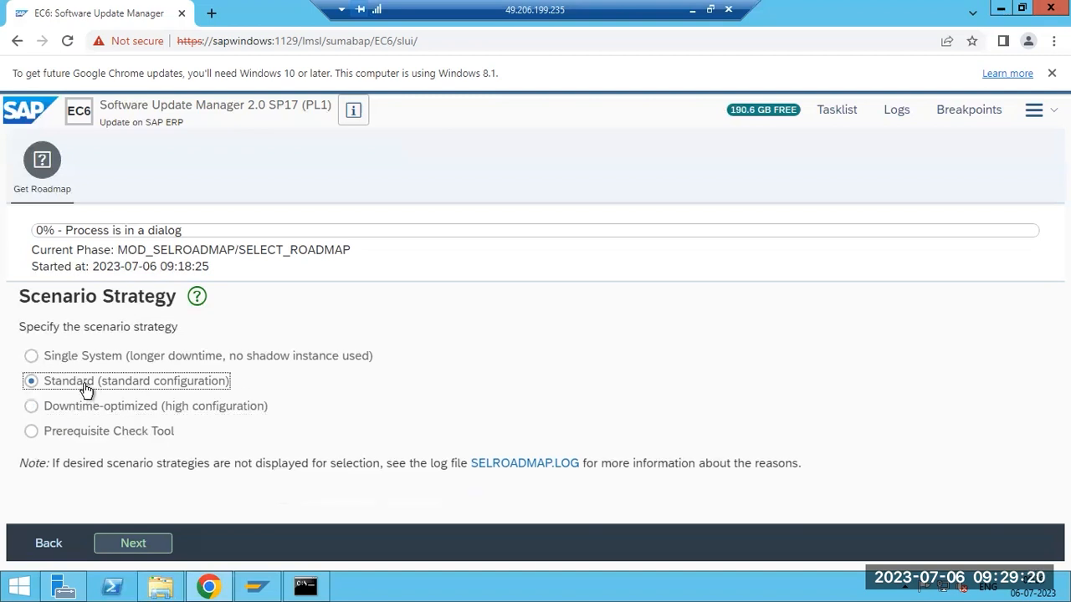
left_click(78, 357)
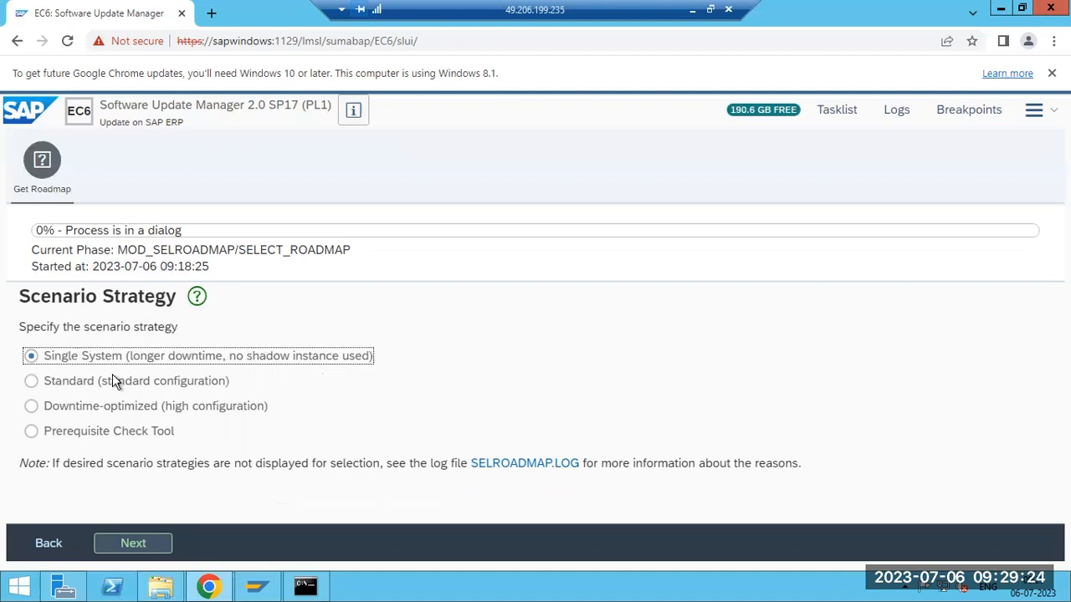
left_click_drag(73, 114, 91, 114)
left_click(61, 383)
left_click(55, 356)
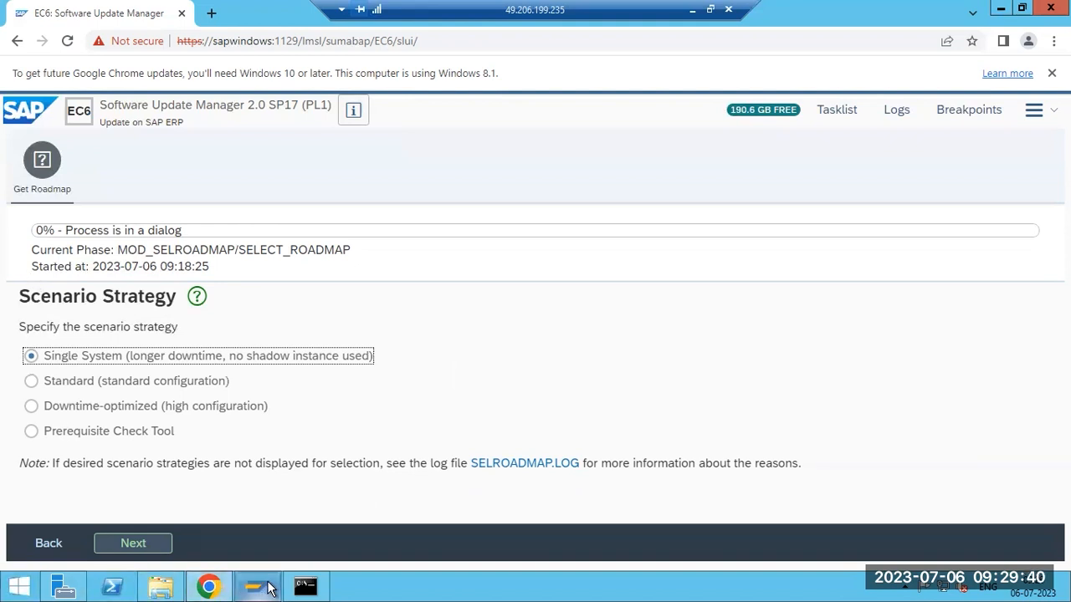
mouse_move(268, 588)
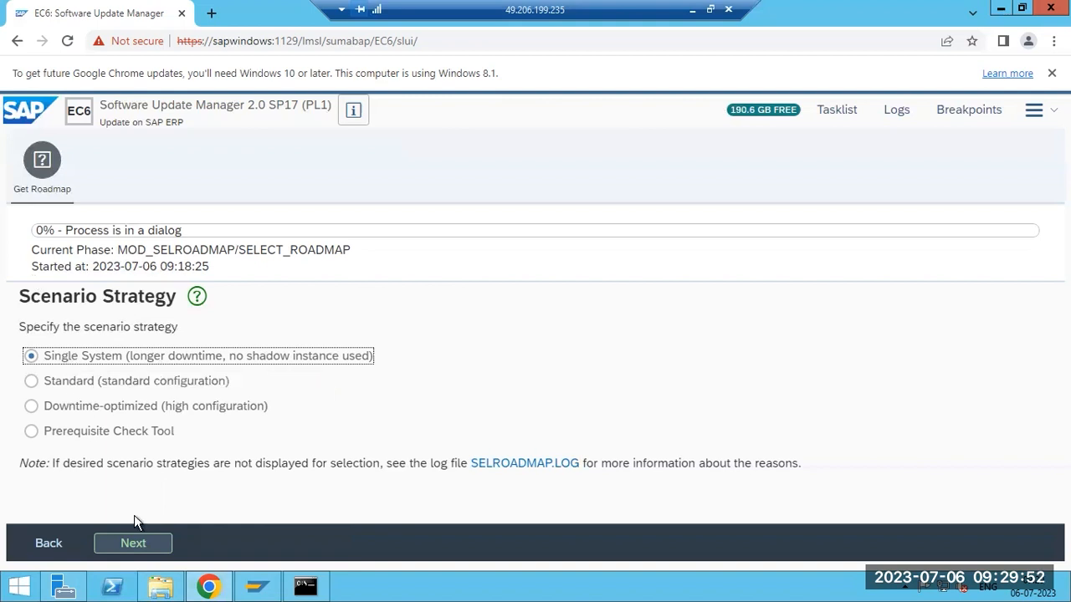
- Confirm the scenario strategy and accept the additional parameters with archive authenticity checking on and expert mode off
left_click(138, 546)
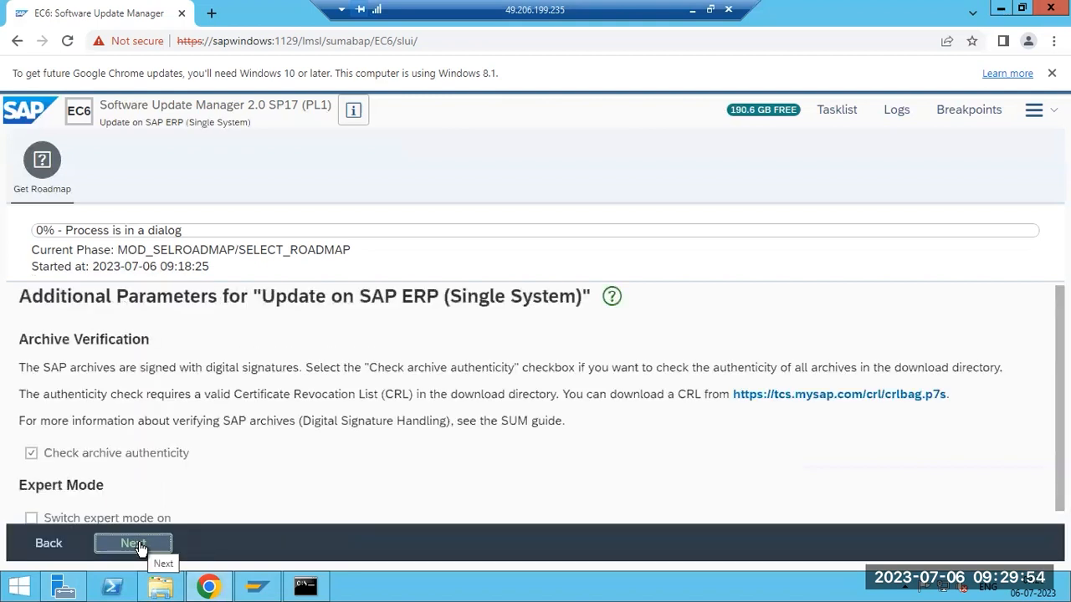
scroll(147, 520, "down", 1)
left_click(133, 543)
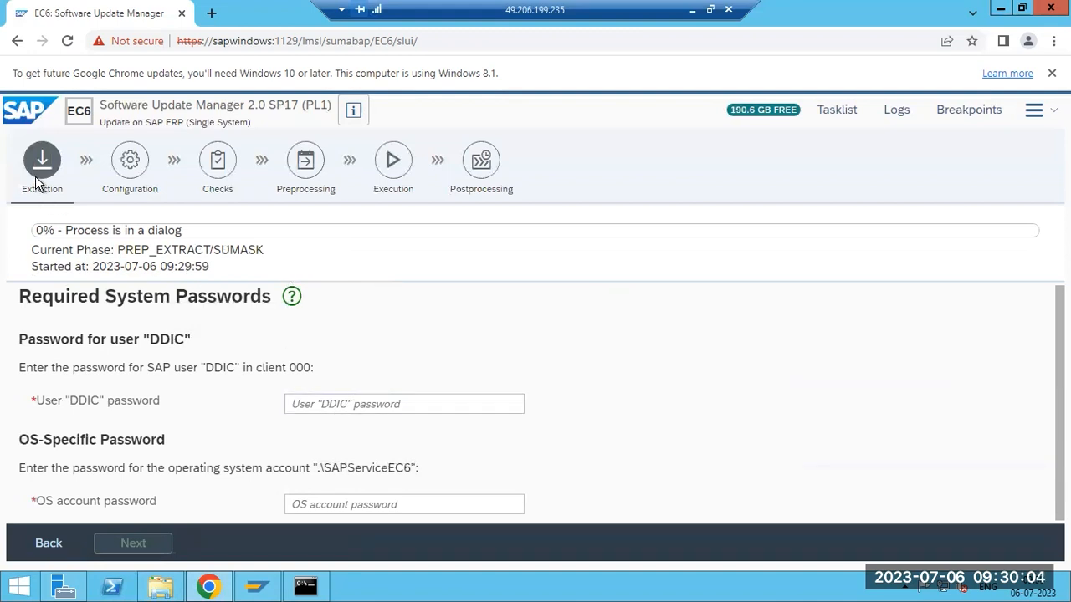
- Review the roadmap phases from Extraction and Configuration through Checks, Preprocessing and Execution to Postprocessing
left_click_drag(23, 195, 135, 194)
left_click_drag(209, 191, 229, 192)
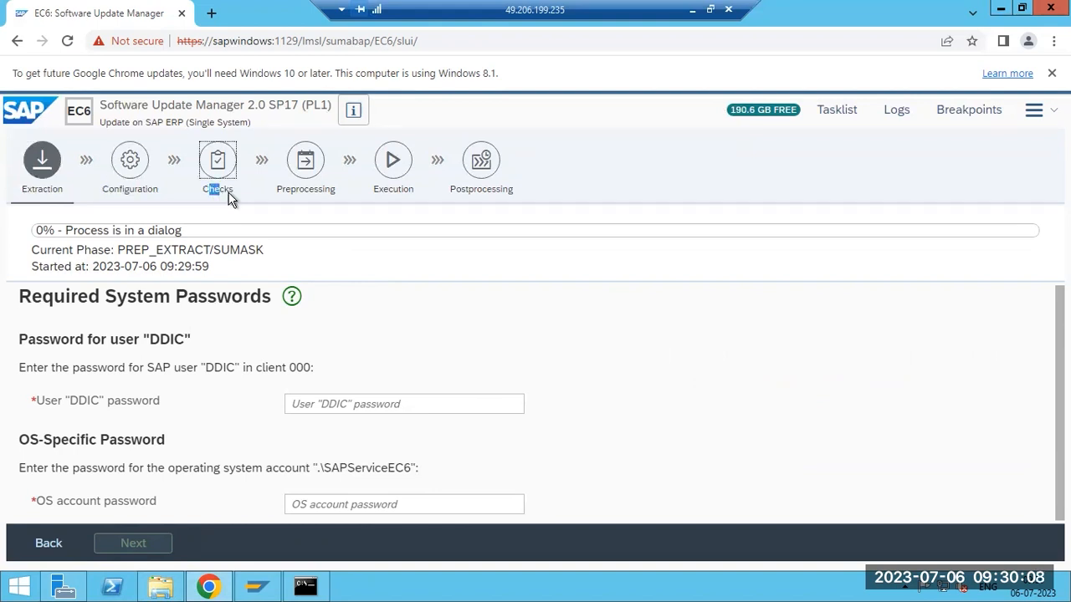
left_click_drag(318, 196, 404, 198)
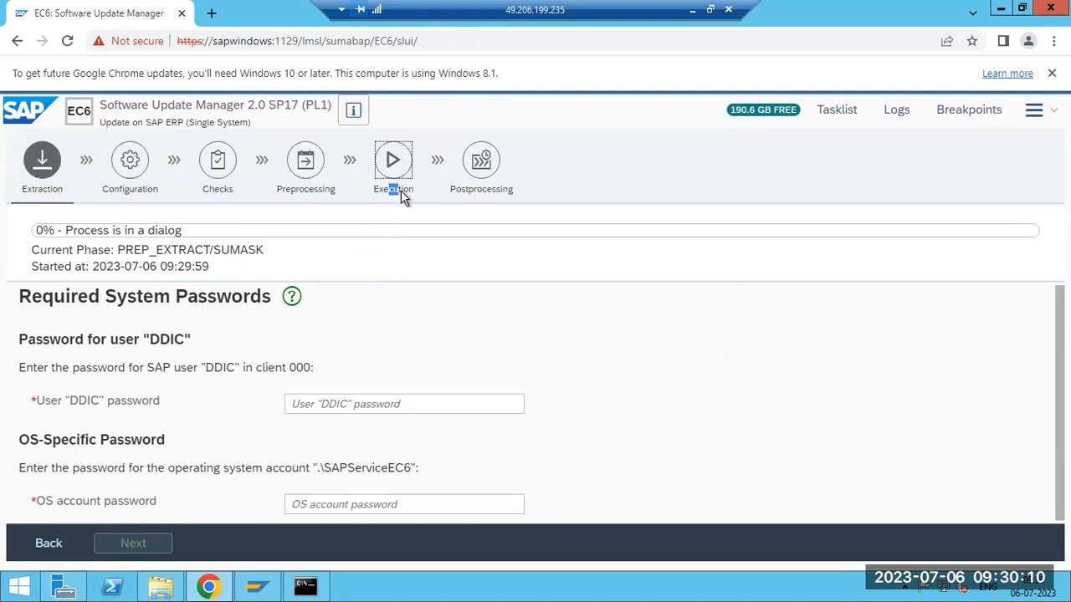
left_click(487, 193)
- Activate the DDIC password field, check the system diagram in Paint and return to the Required System Passwords page
left_click(299, 403)
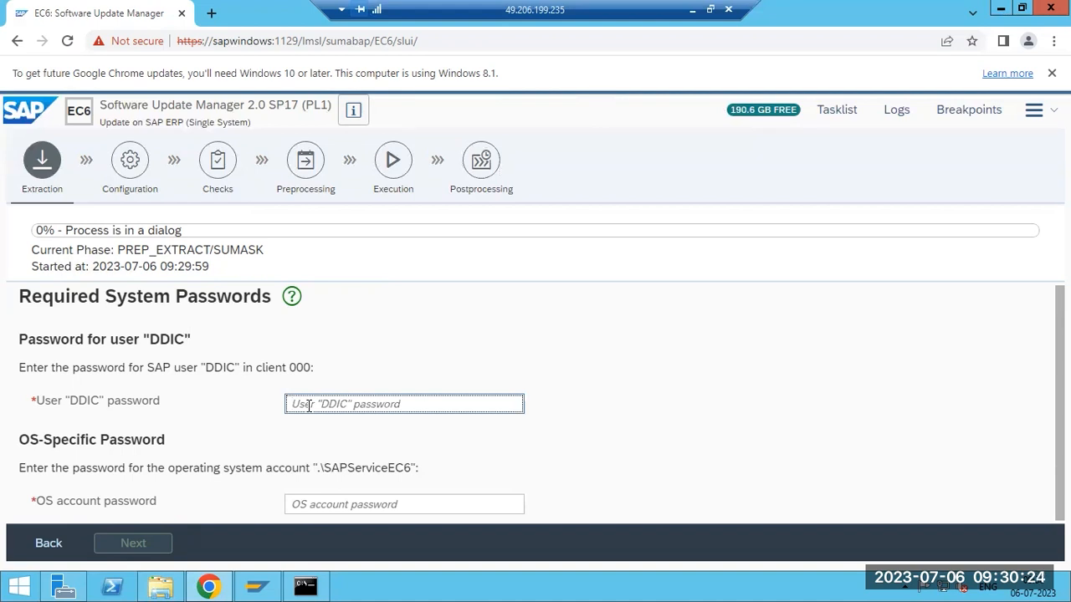
scroll(309, 406, "down", 1)
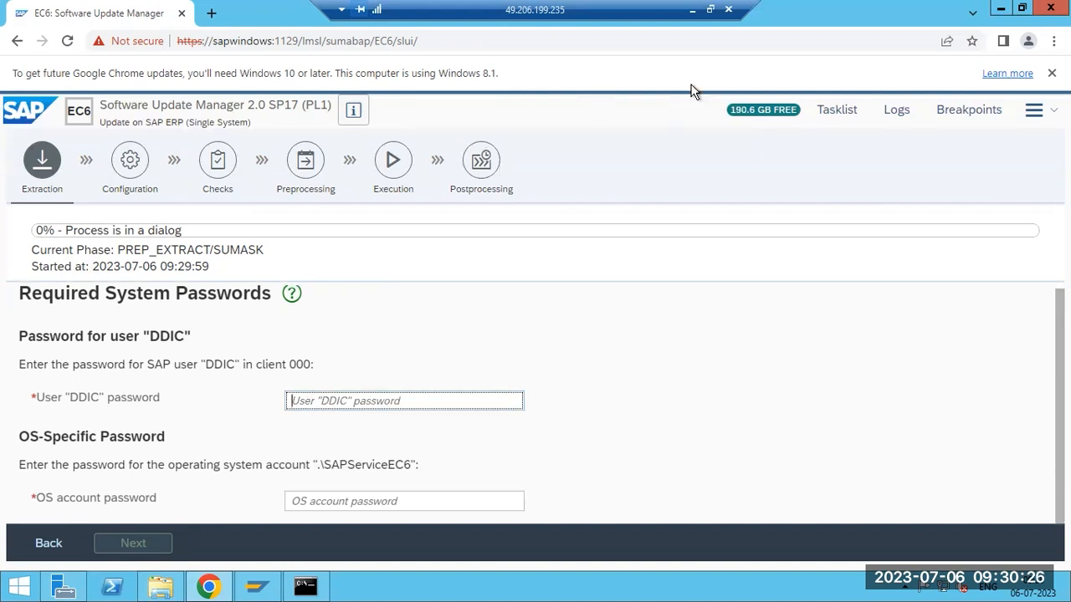
left_click(692, 10)
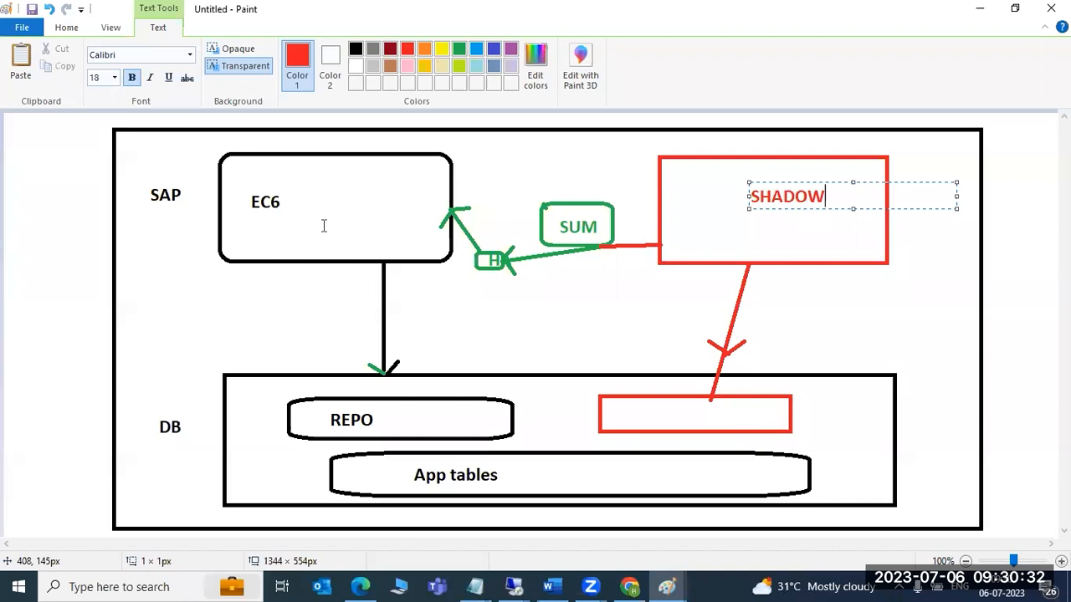
mouse_move(513, 585)
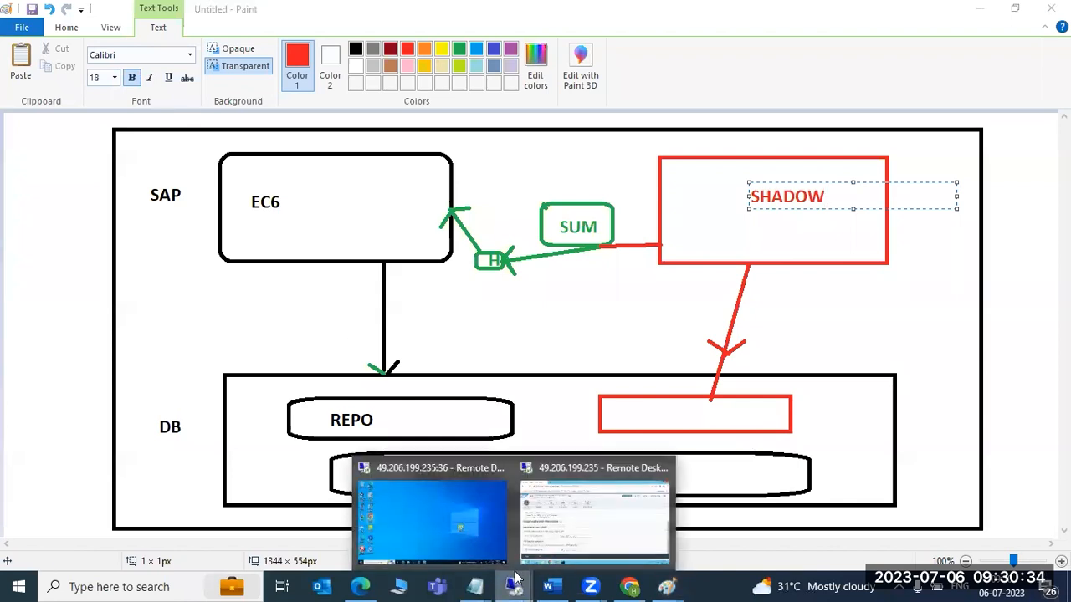
left_click(579, 504)
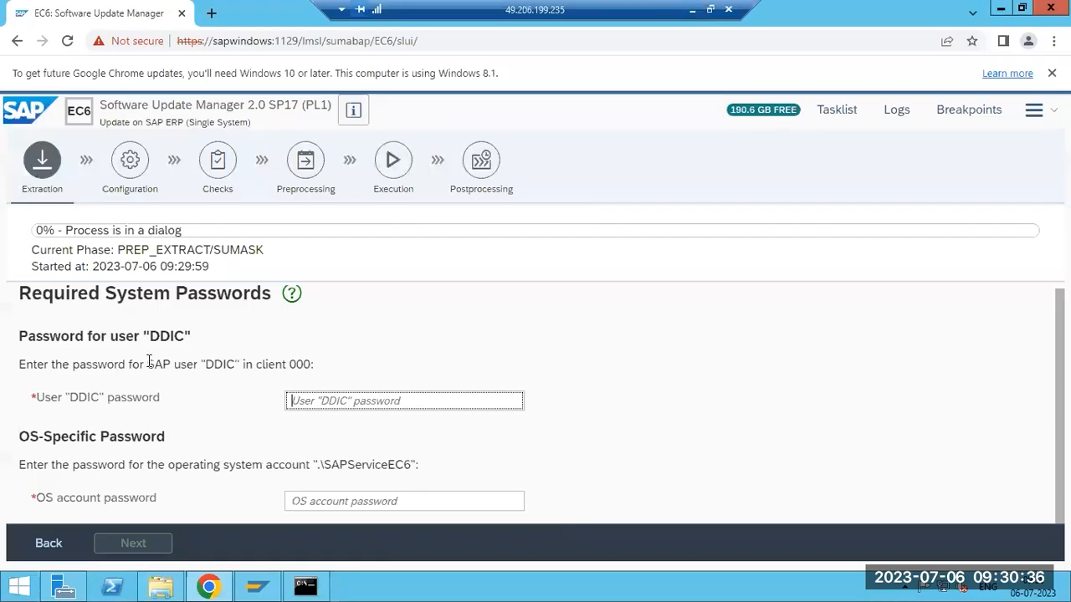
- Enter the DDIC user password and the SAPServiceEC6 OS account password, and continue to the download directory scan
type("******")
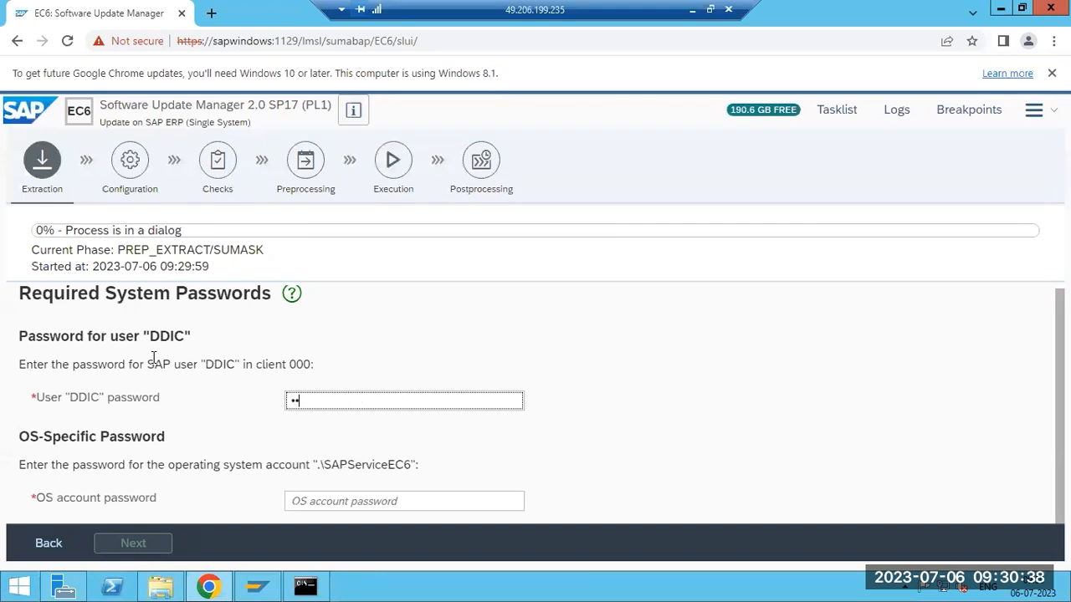
type("****")
left_click(333, 494)
type("*******")
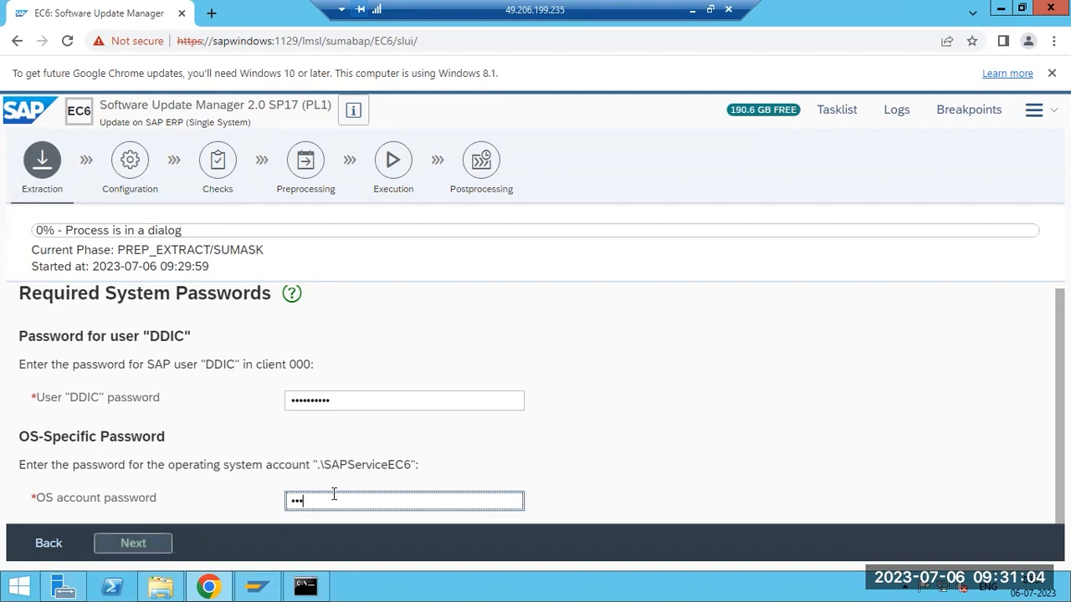
type("***")
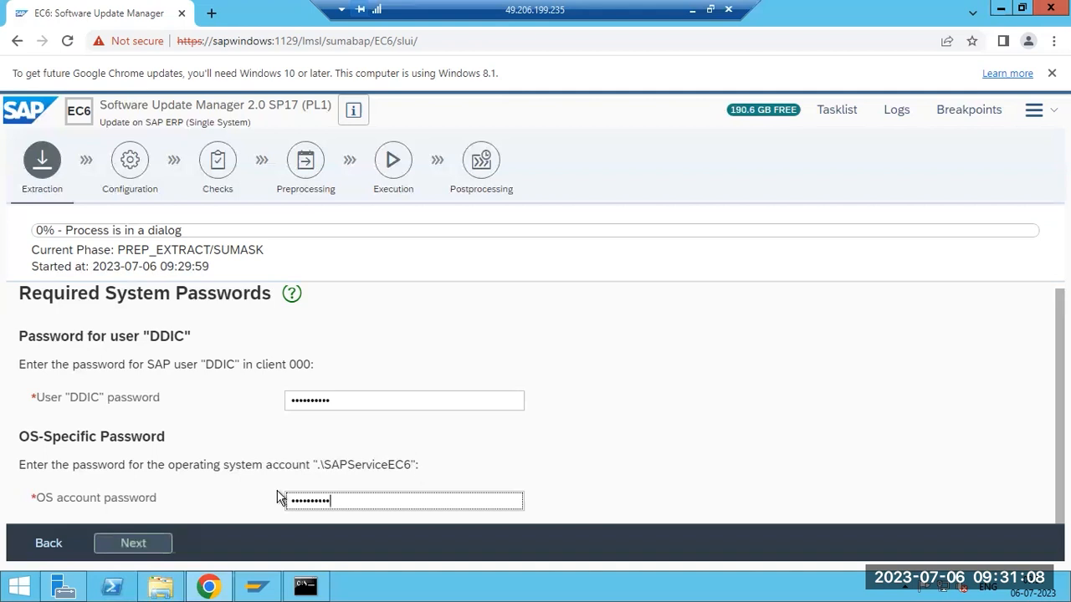
left_click(131, 544)
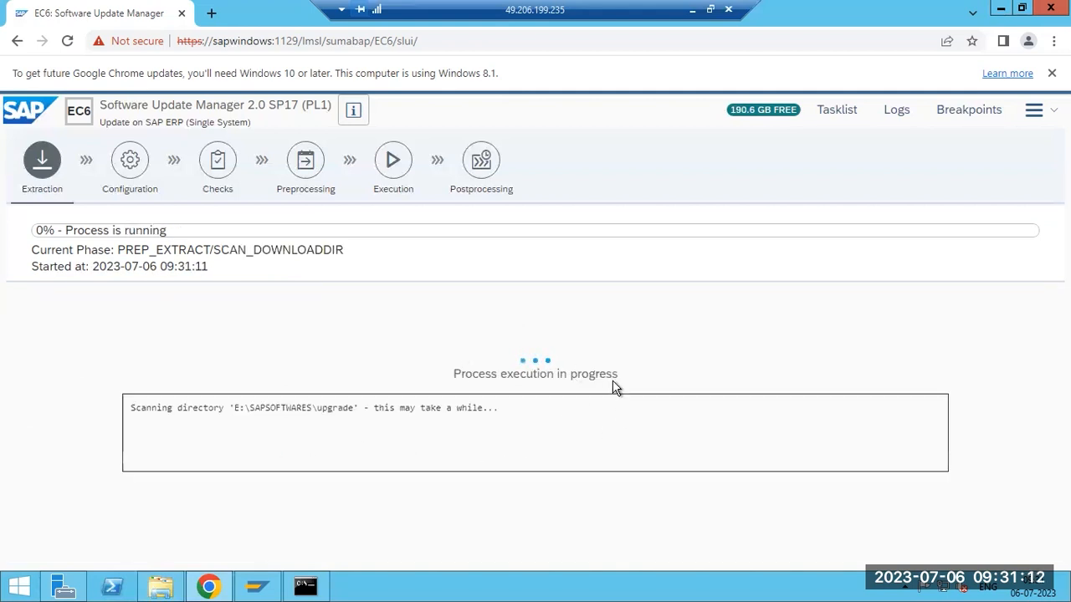
- Check the current phase name and the SUM partition's free space, and open the Extraction tasklist
left_click_drag(221, 249, 360, 271)
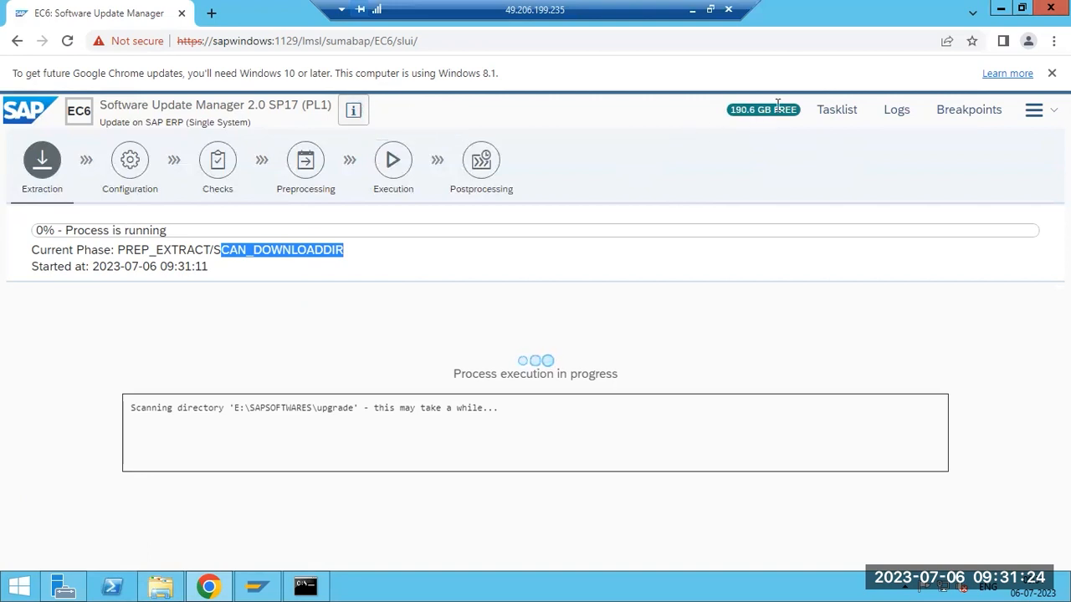
mouse_move(745, 109)
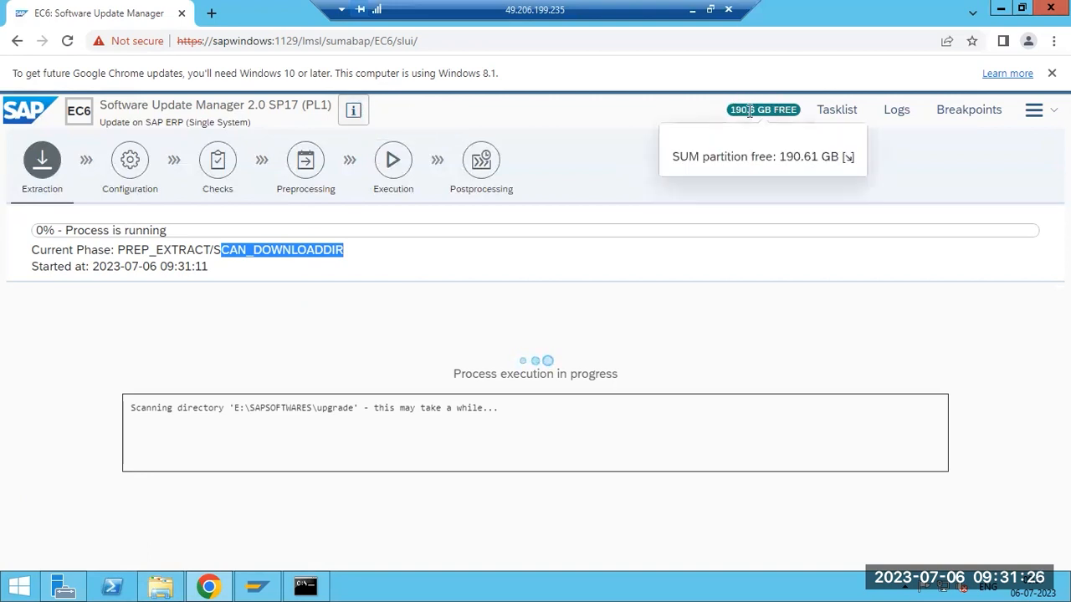
left_click(827, 110)
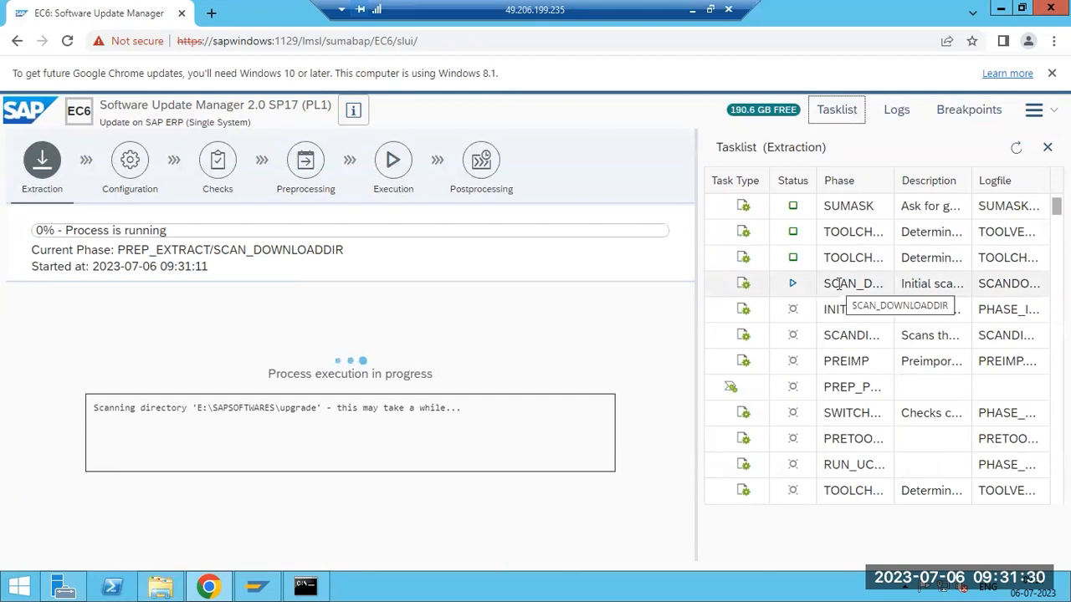
- Show the SUM log files, switch to SAP Logon and log on to EC6 client 000 as ddic with the account password
left_click(894, 110)
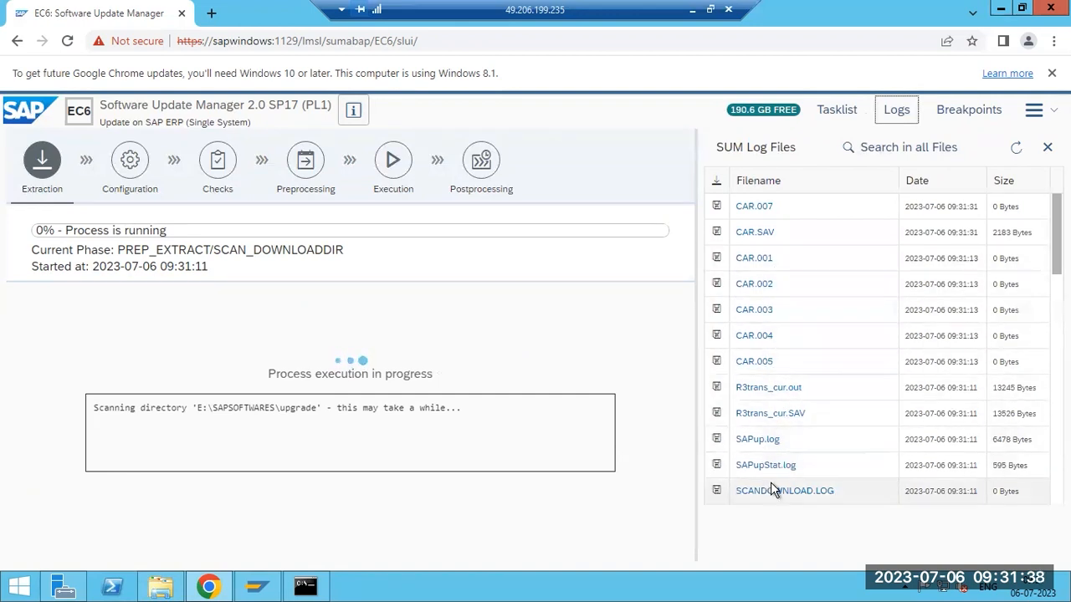
left_click(256, 586)
double_click(291, 179)
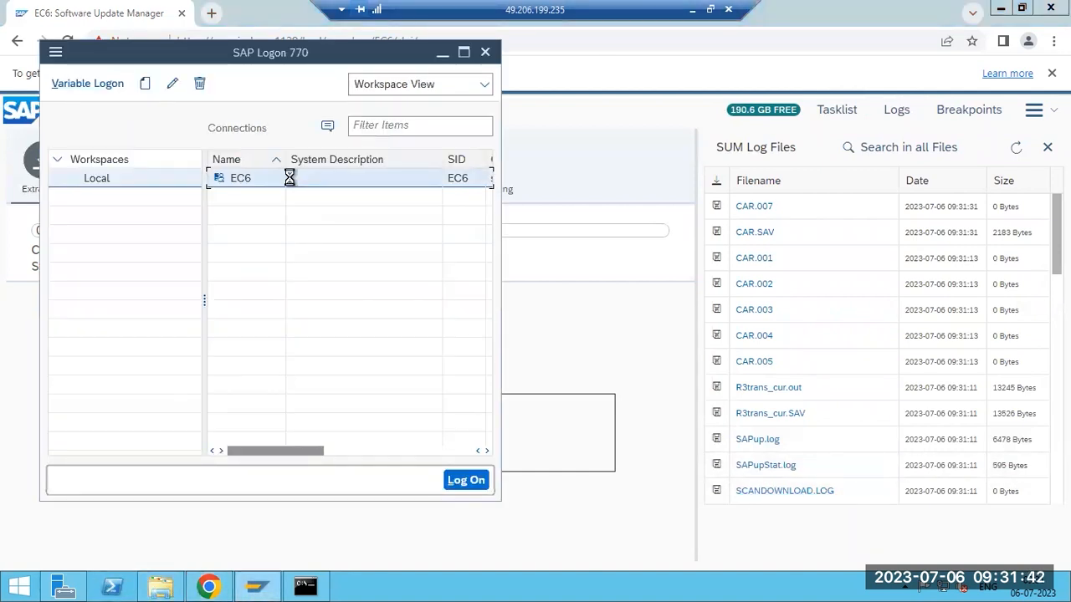
left_click(146, 123)
double_click(146, 123)
type("000")
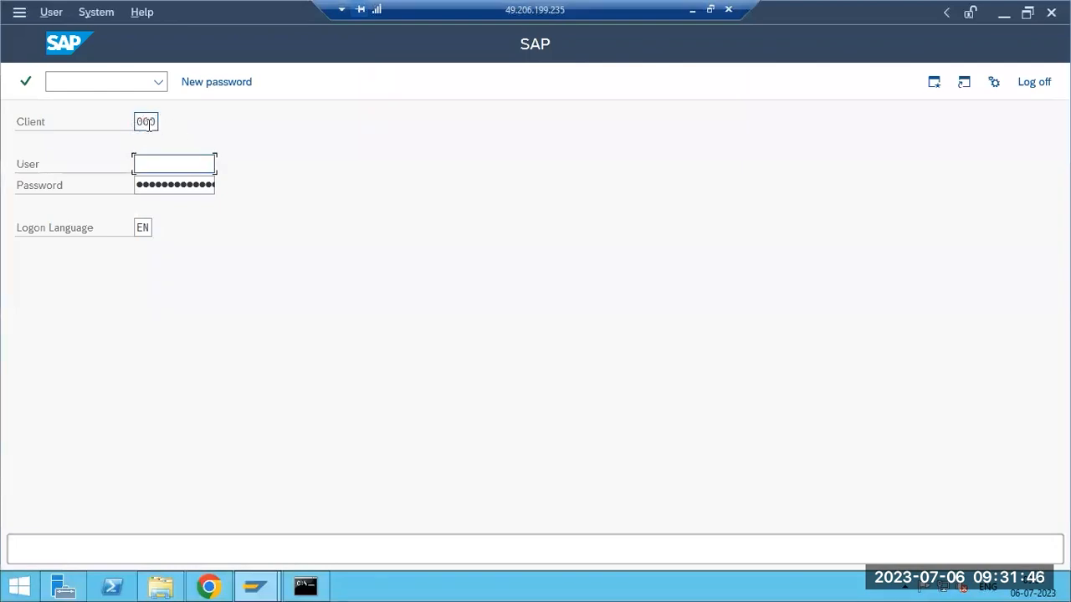
type("ddic")
key("Tab")
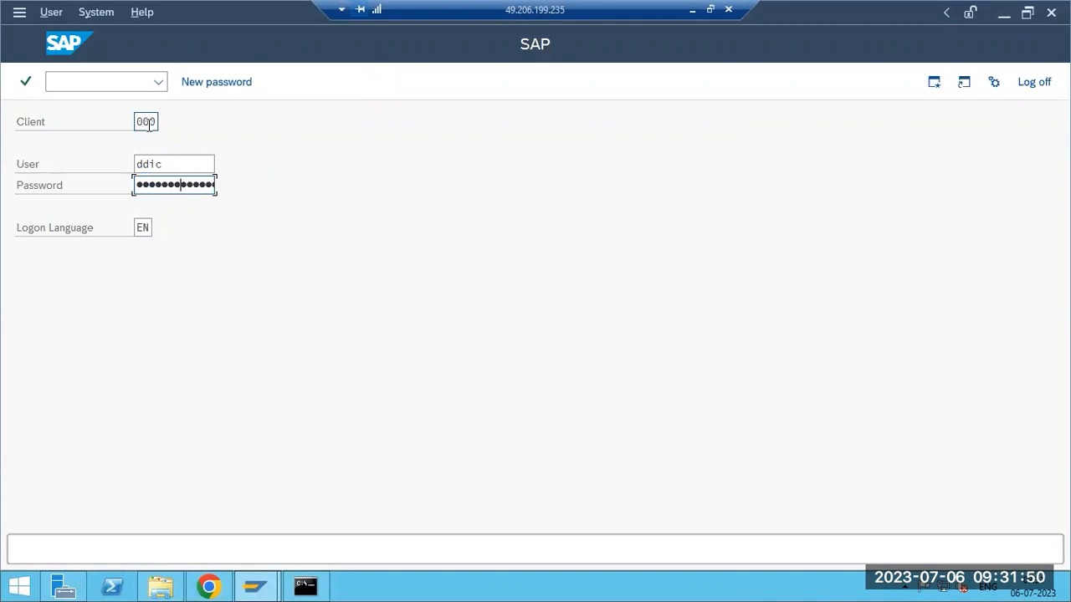
key("Return")
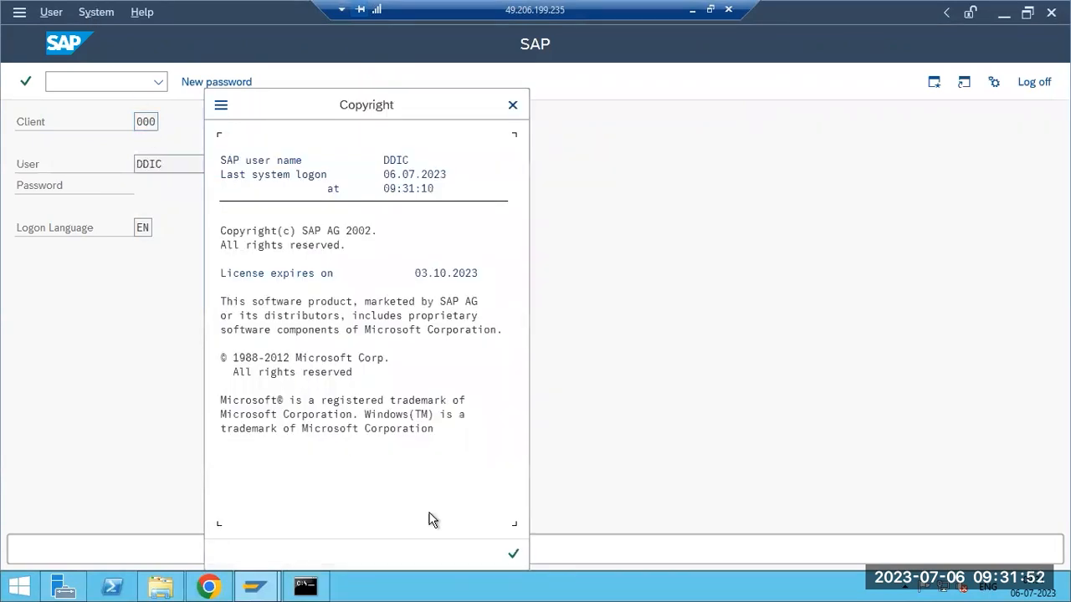
left_click(513, 554)
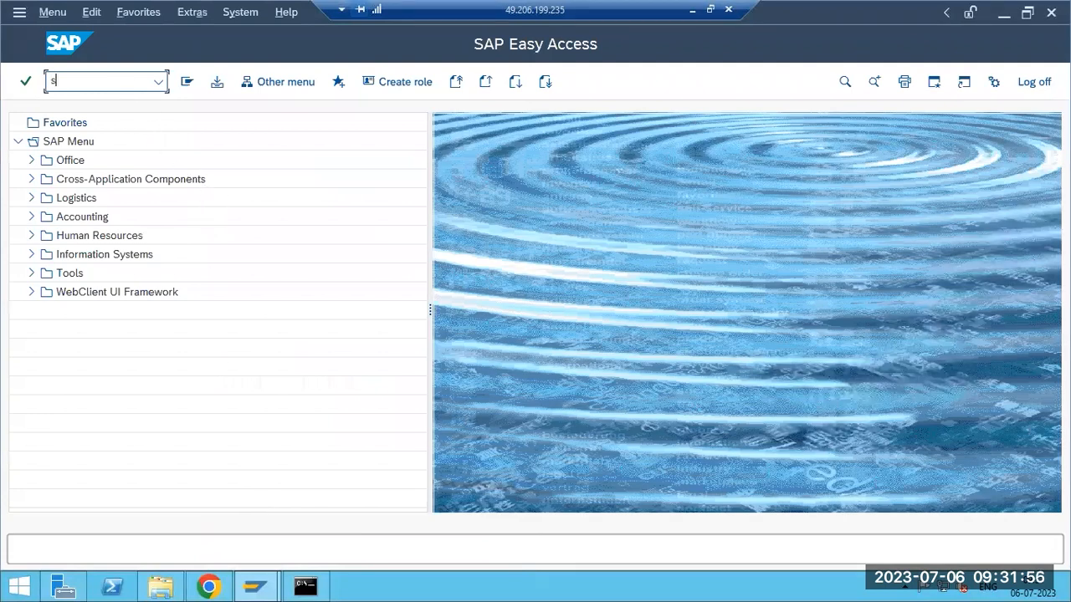
- Run transaction SPAM and save its import queue settings with 10 parallel processes per R3trans
key("Return")
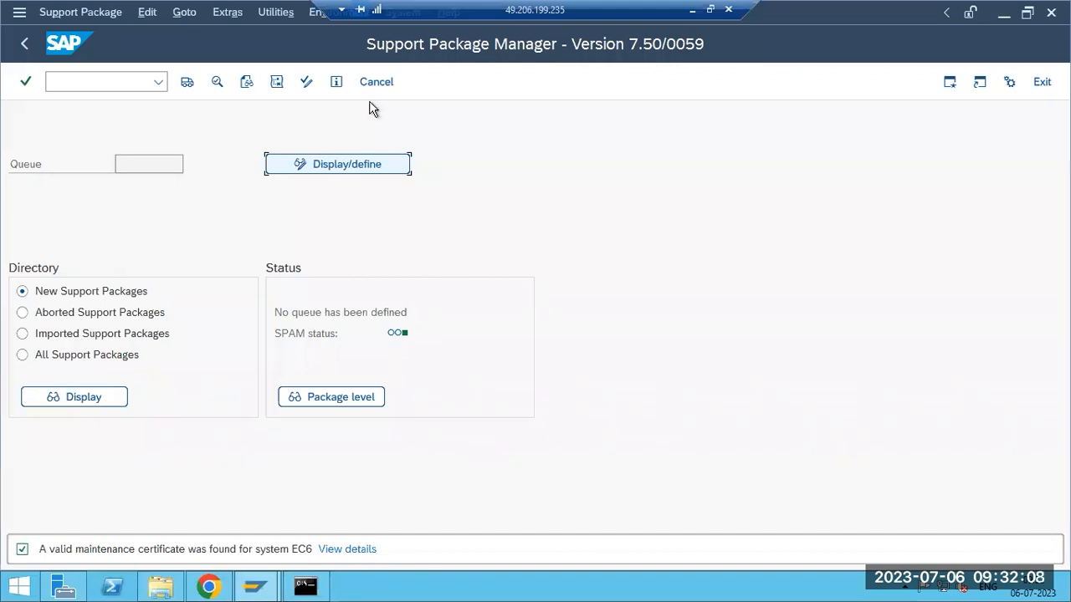
left_click(266, 14)
left_click(241, 34)
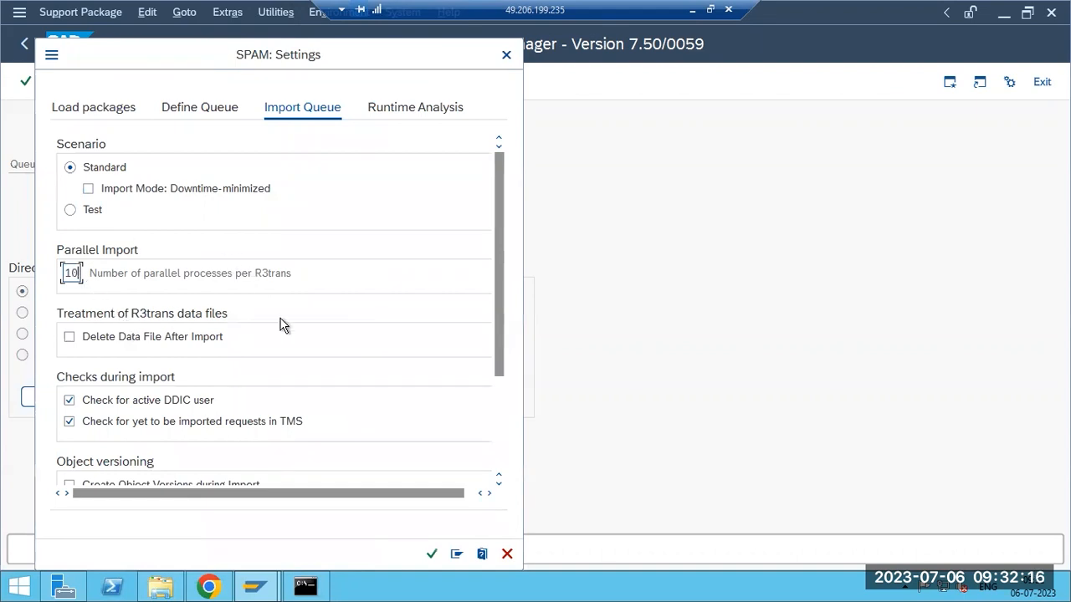
left_click(433, 554)
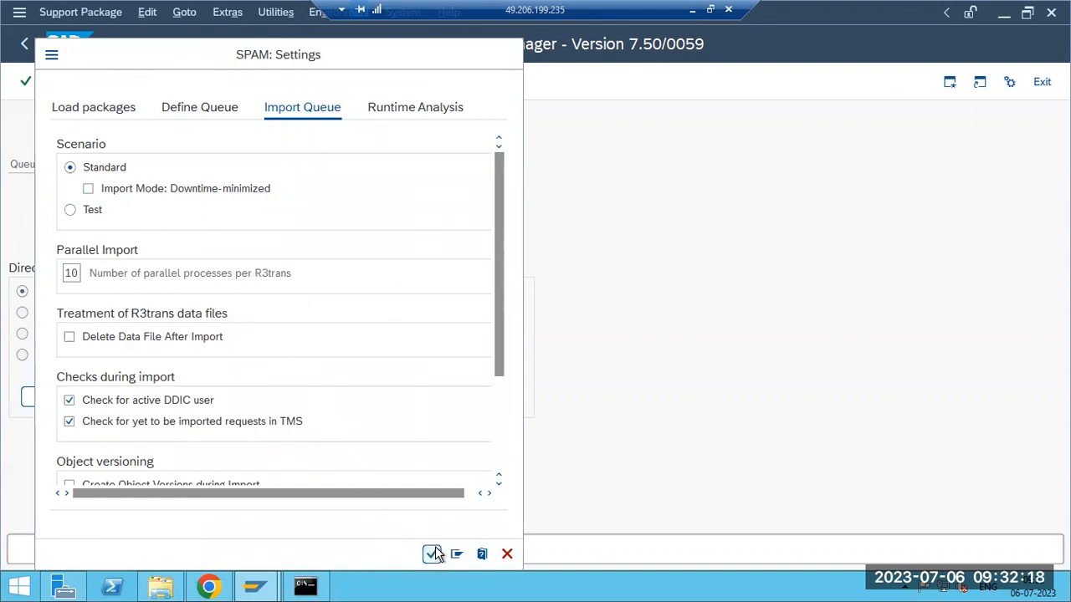
- Run transaction SAINT and set the maximum number of parallel R3trans processes to 10 in its import queue settings
left_click(111, 87)
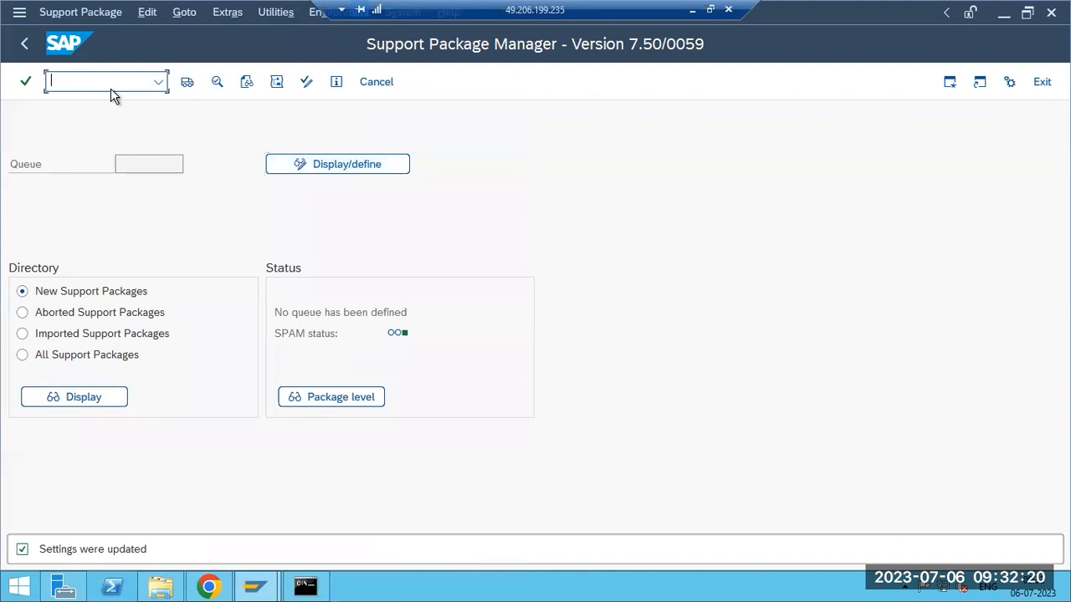
type("/nsaint")
key("Return")
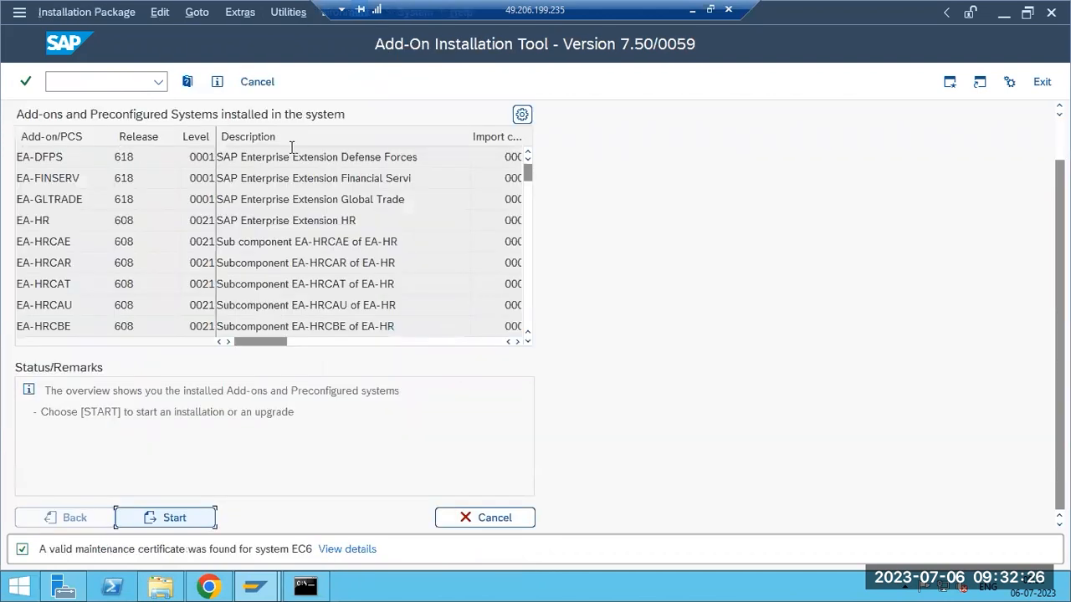
left_click(244, 12)
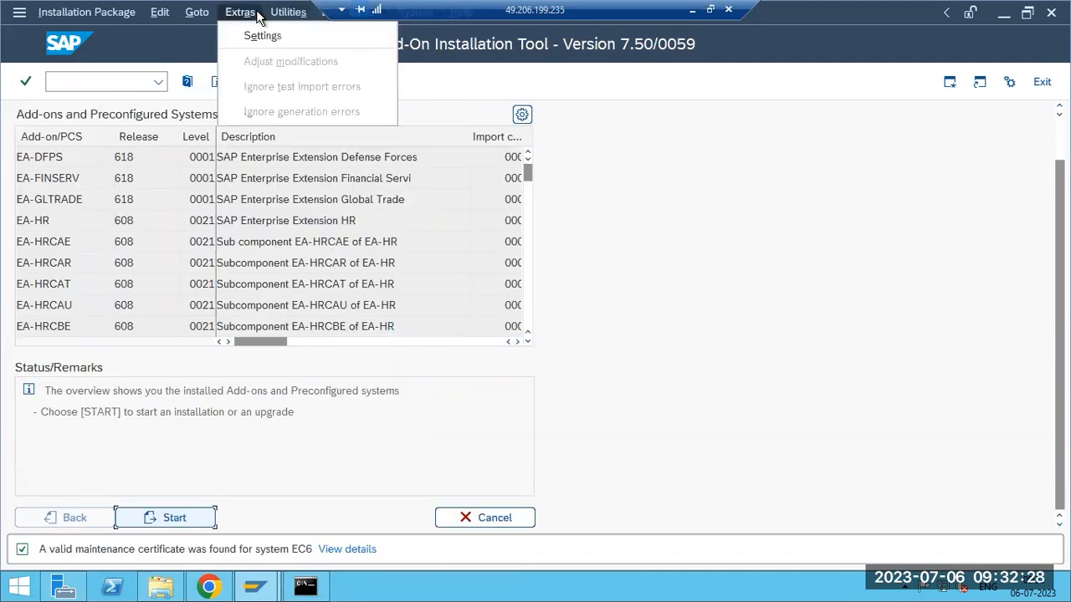
left_click(260, 37)
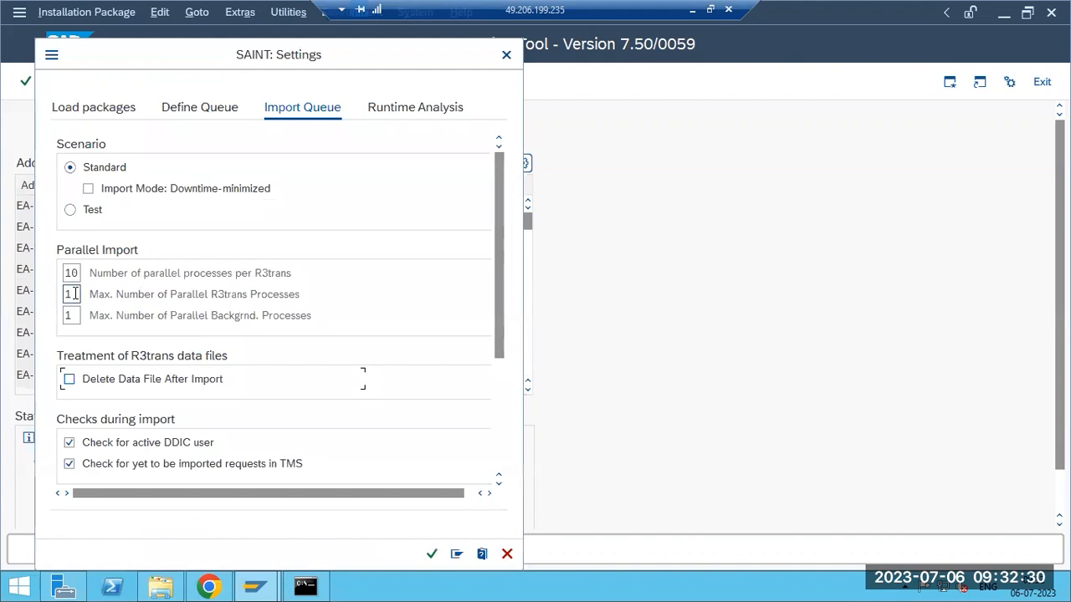
type("0")
left_click(431, 558)
left_click(431, 556)
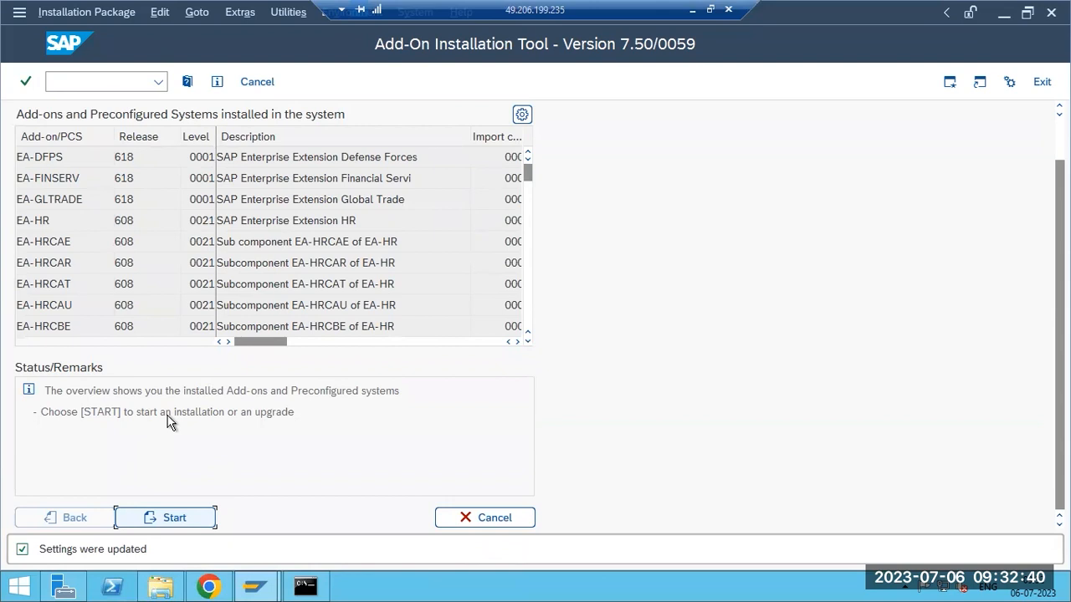
- Leave the Add-On Installation Tool, log off from EC6 and return to the Software Update Manager page in Chrome
scroll(147, 244, "down", 4)
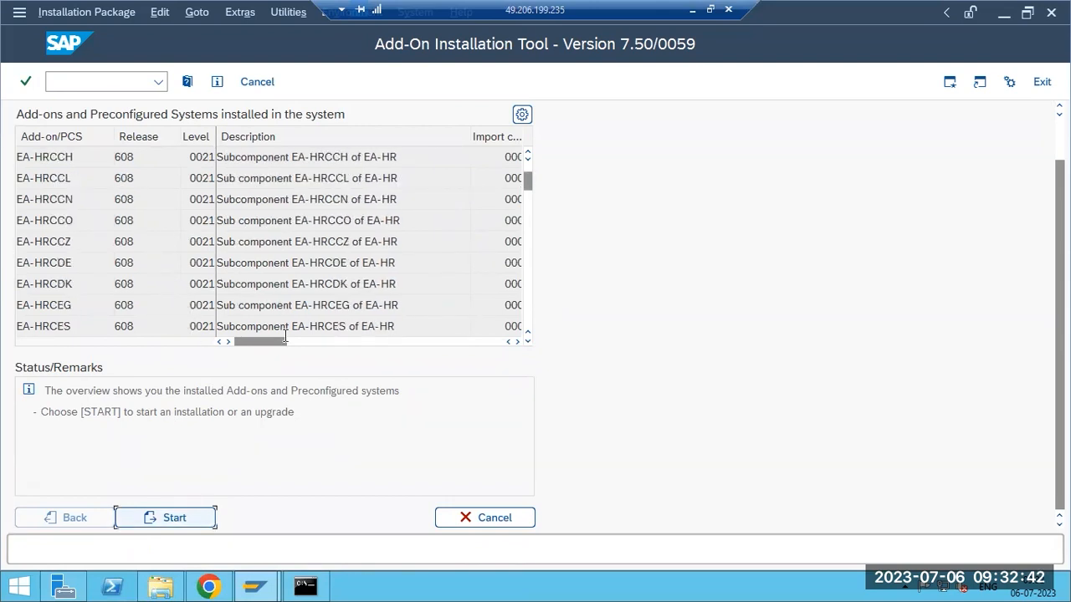
left_click(472, 518)
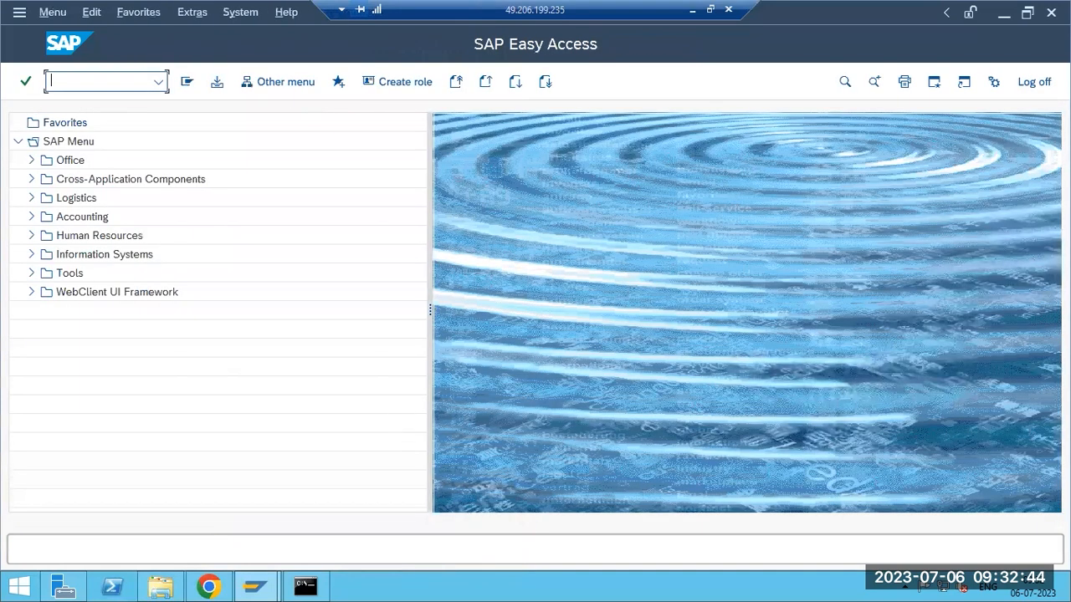
left_click(1037, 81)
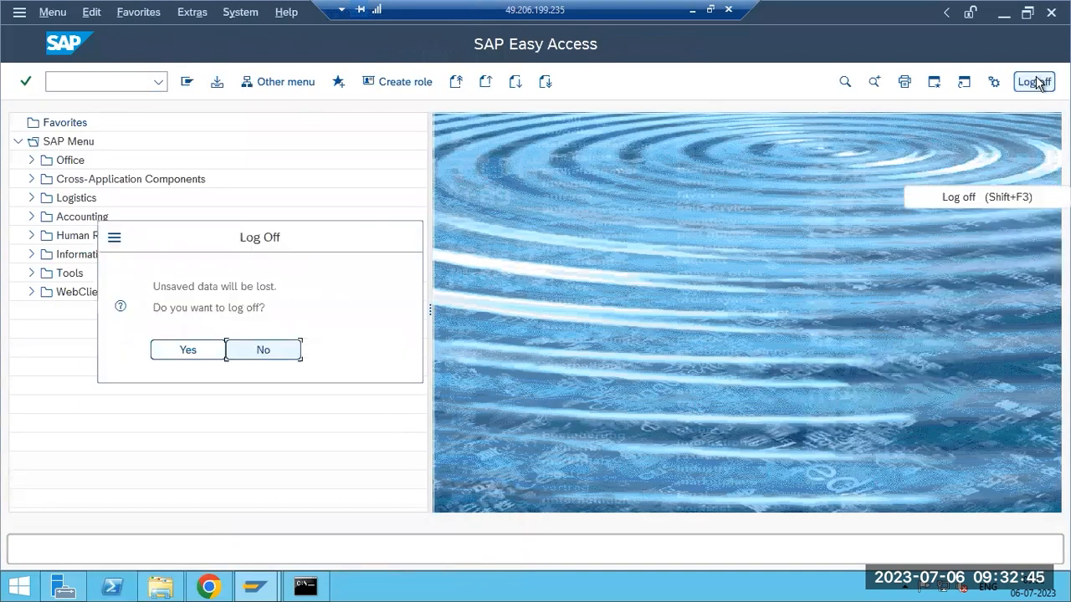
left_click(193, 362)
left_click(252, 511)
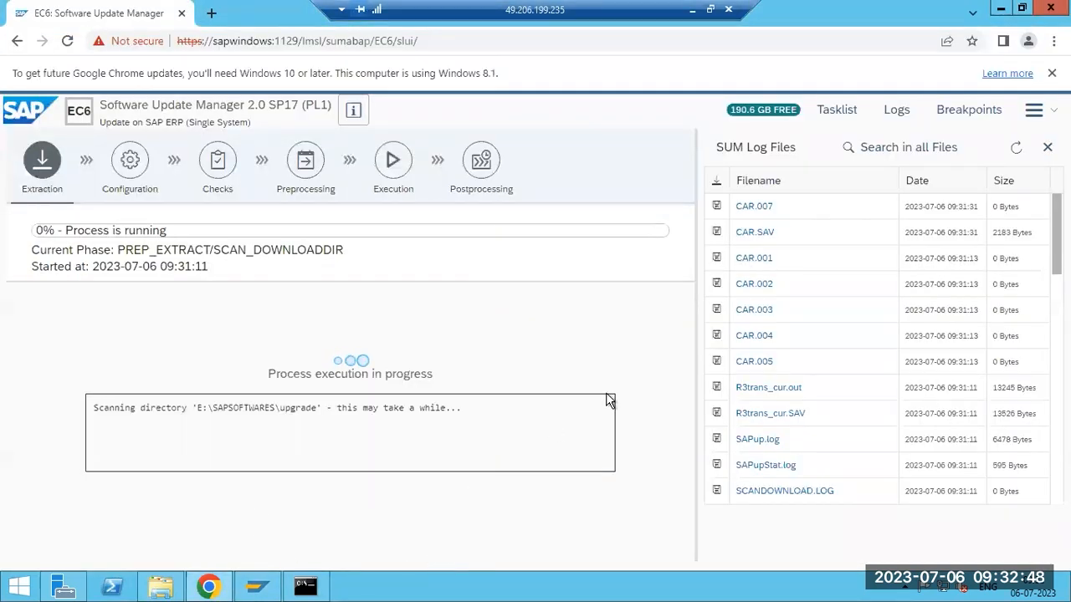
- Refresh the SUM log file list and check the name of the current Extraction phase
left_click(1014, 149)
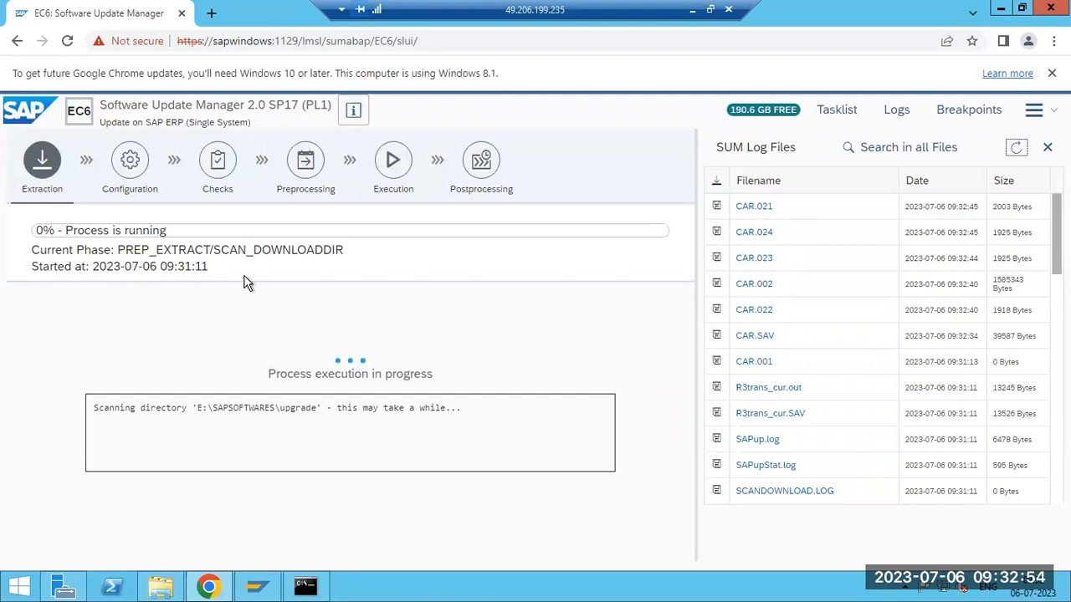
left_click_drag(222, 251, 345, 250)
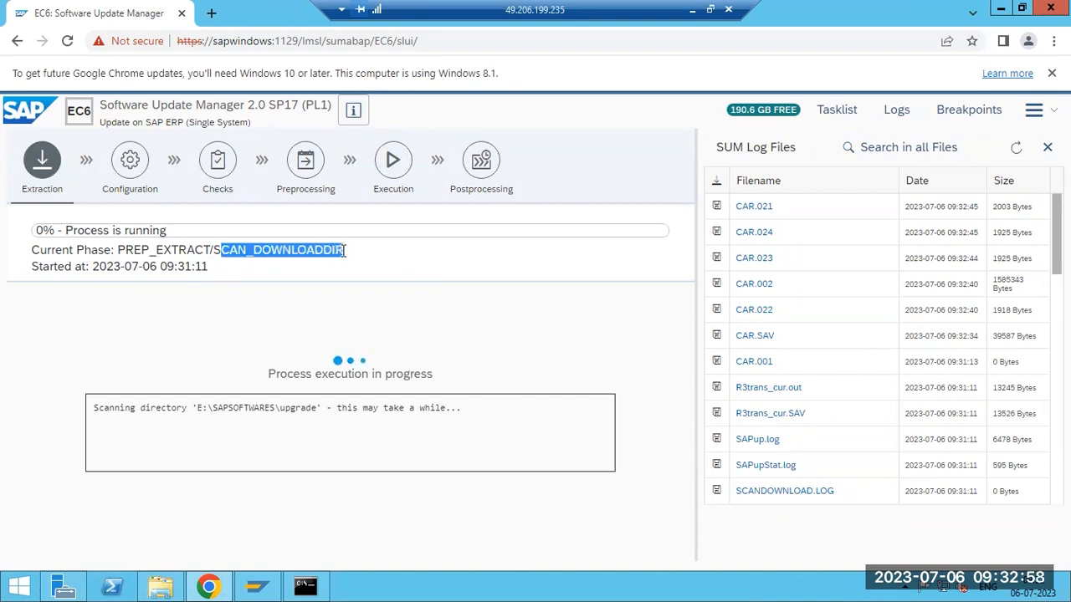
left_click(1012, 153)
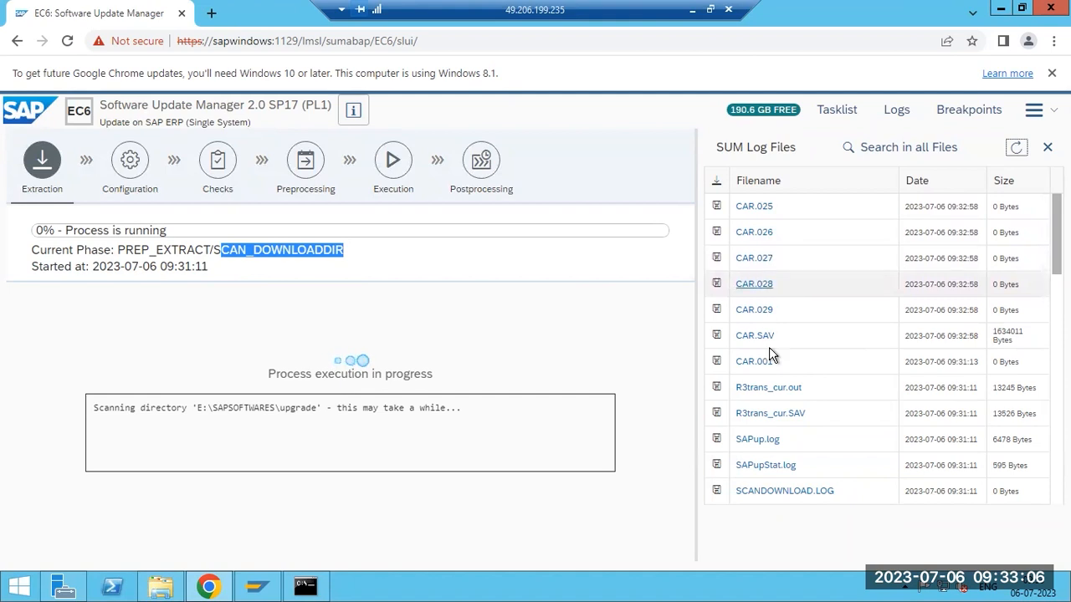
left_click(221, 251)
left_click_drag(220, 251, 345, 251)
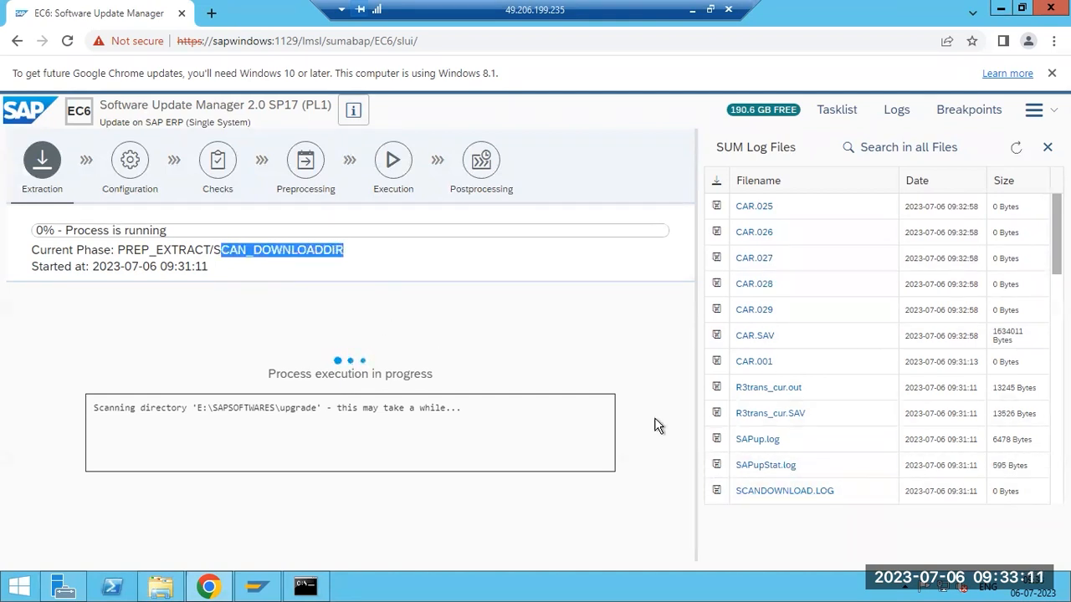
left_click(891, 111)
left_click(885, 111)
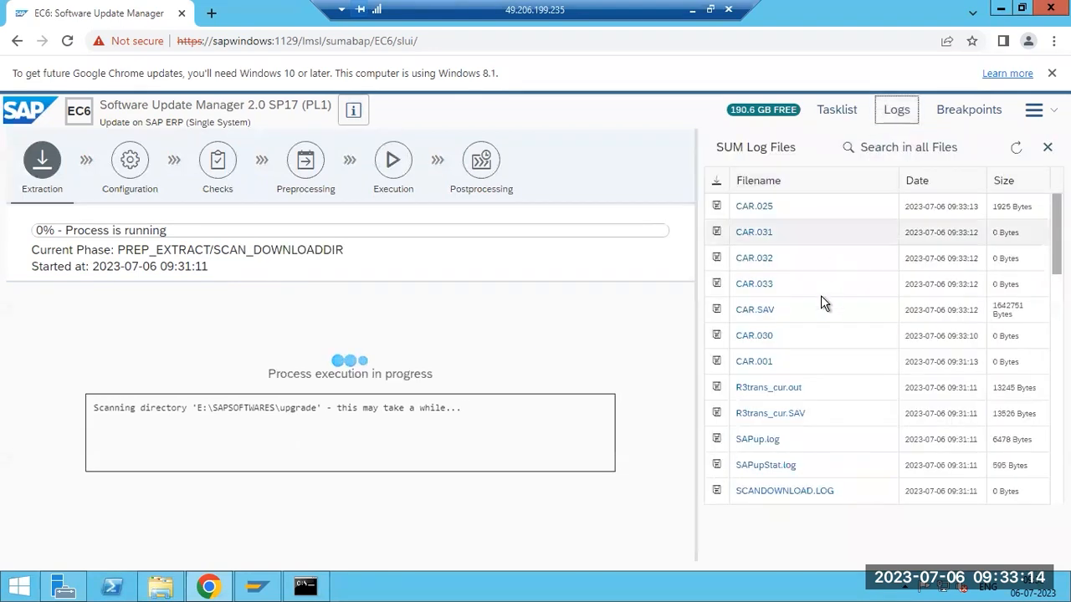
- Open SCANDOWNLOAD.LOG and examine its latest entries on SAPCAR runs and package archives
left_click(757, 491)
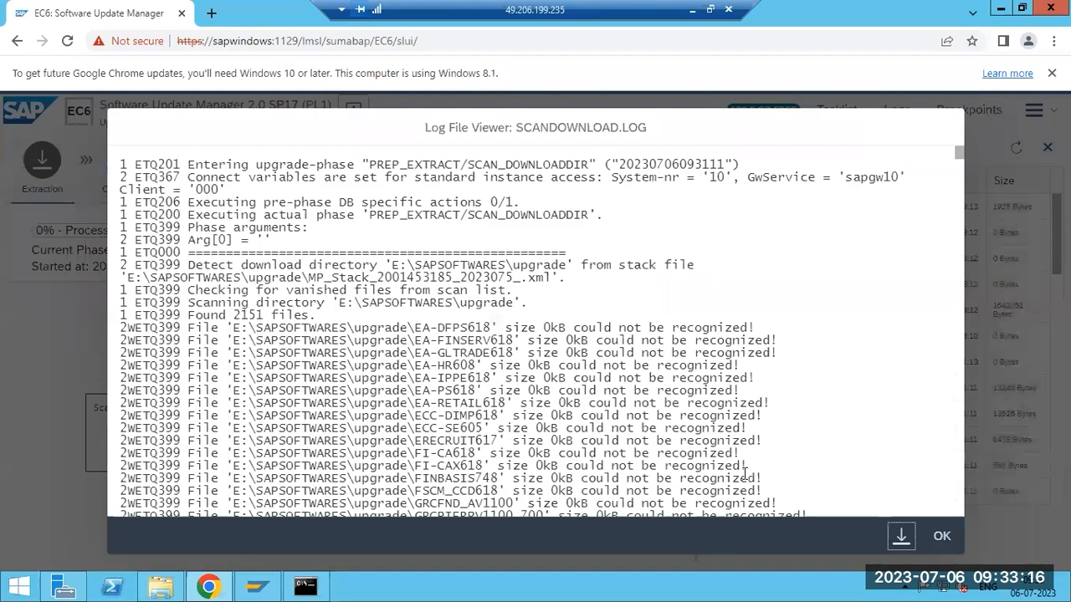
left_click_drag(958, 208, 964, 541)
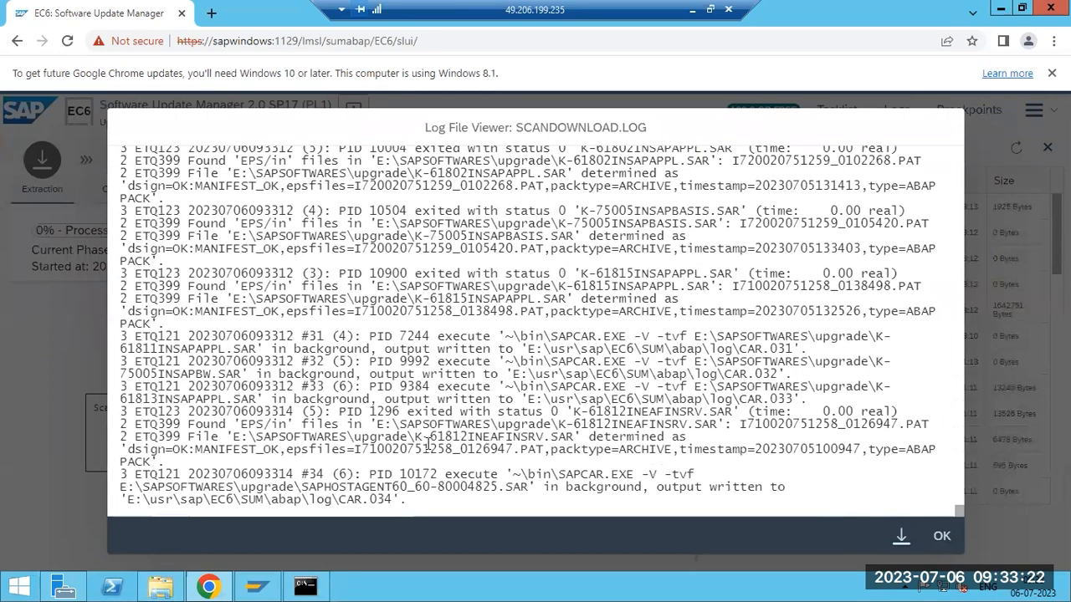
scroll(430, 445, "up", 8)
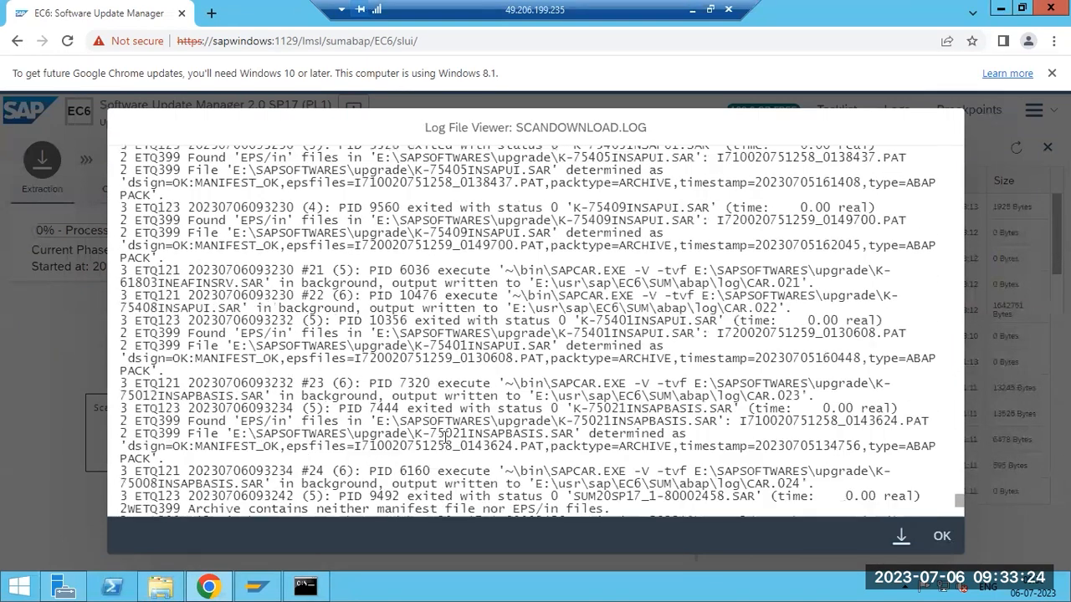
scroll(552, 371, "down", 8)
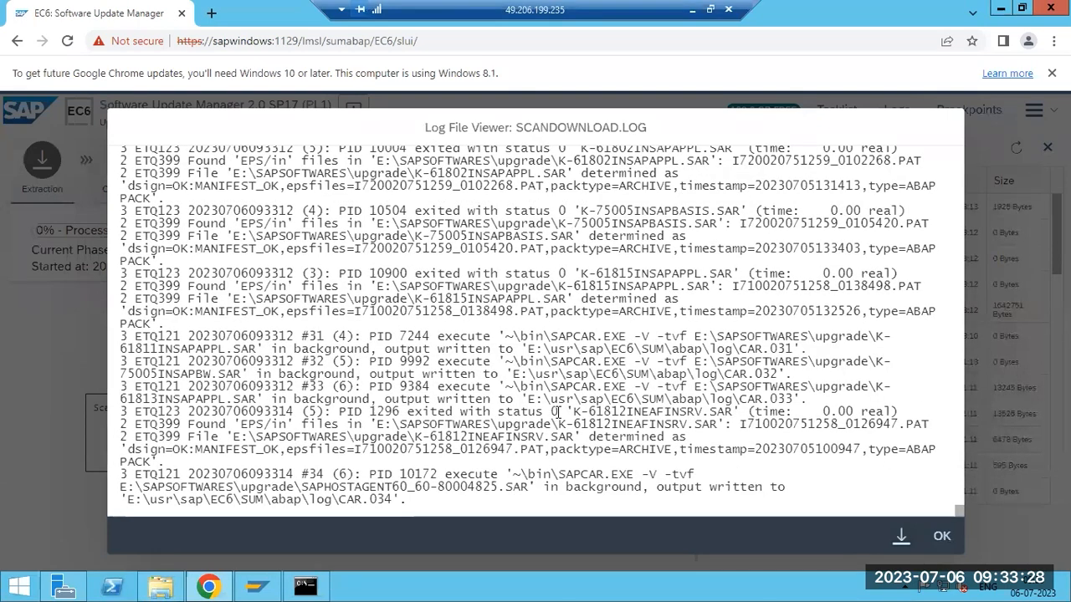
scroll(556, 412, "up", 6)
scroll(554, 419, "down", 8)
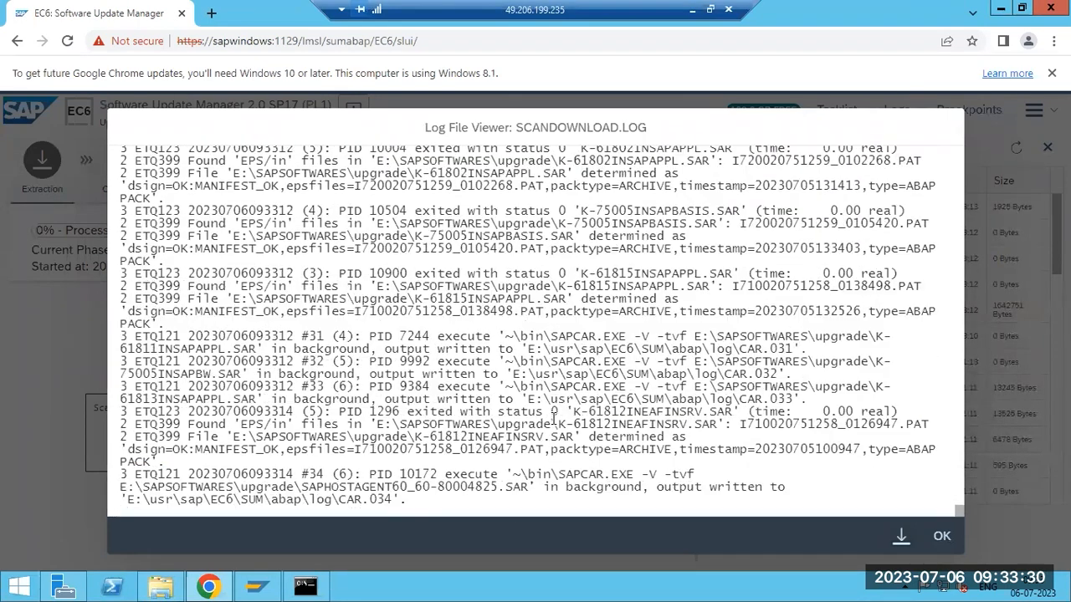
left_click_drag(139, 486, 205, 488)
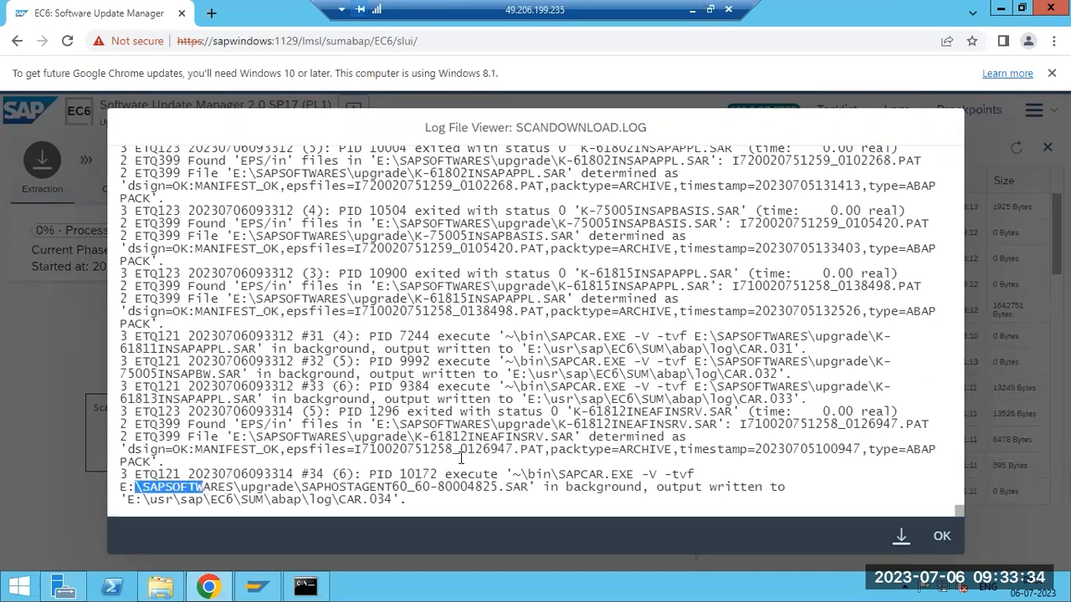
left_click_drag(536, 449, 579, 454)
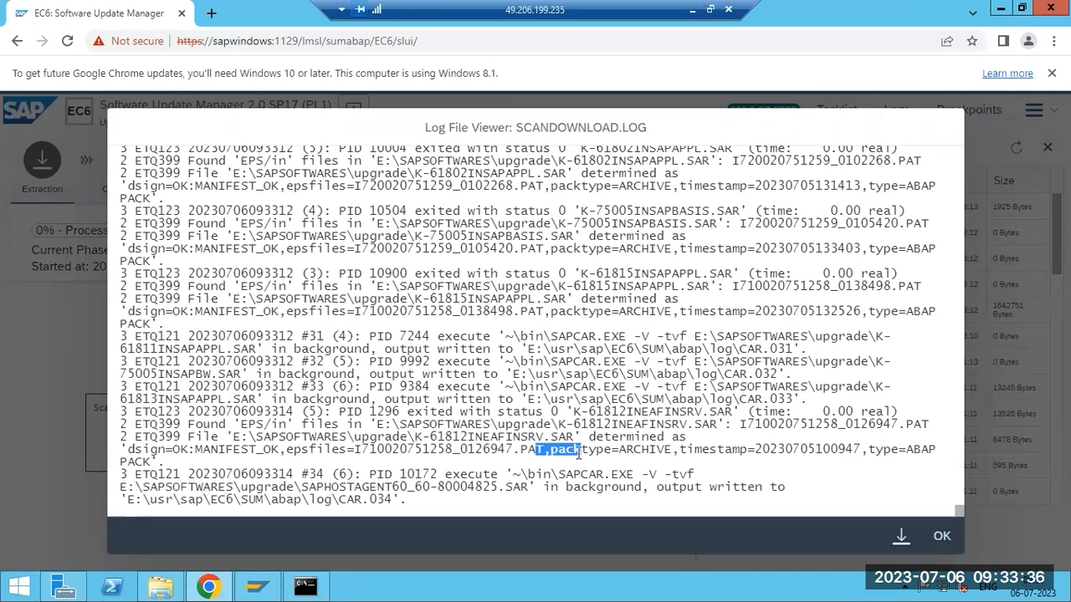
- Review the scheduled archives and SAPCAR process entries in SCANDOWNLOAD.LOG, close the viewer and refresh the SUM log file list
scroll(580, 452, "up", 15)
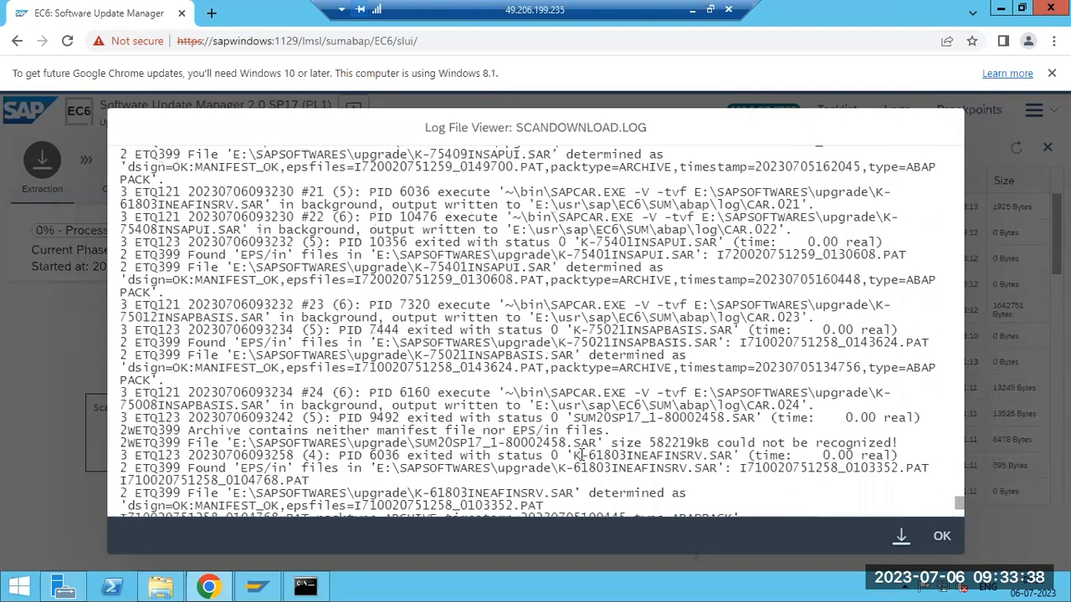
scroll(581, 454, "up", 10)
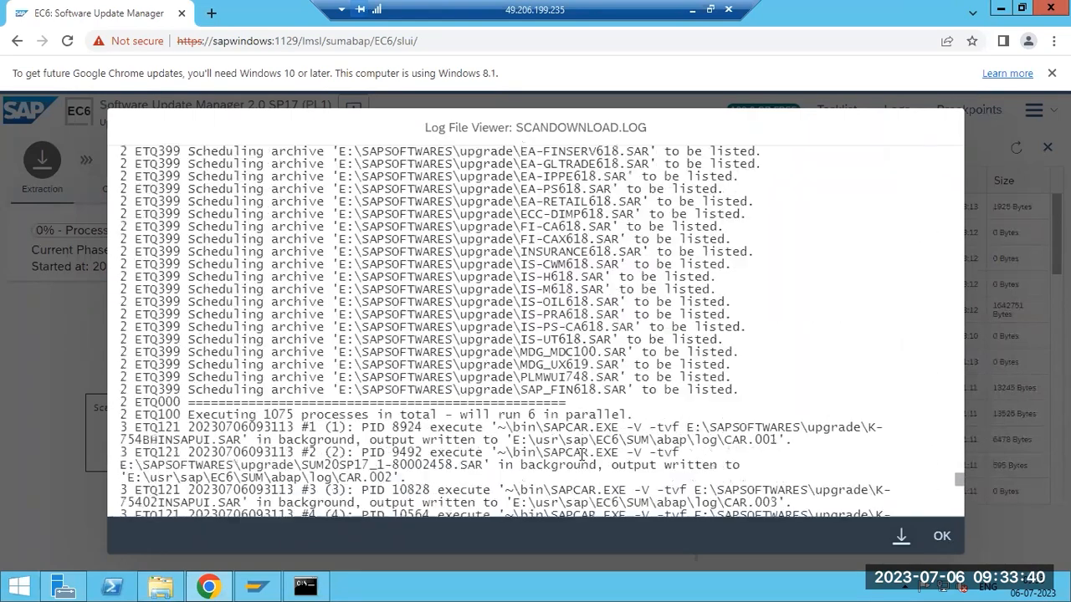
scroll(581, 454, "down", 10)
left_click_drag(345, 391, 509, 393)
left_click_drag(594, 390, 704, 391)
scroll(684, 349, "up", 5)
scroll(683, 350, "up", 5)
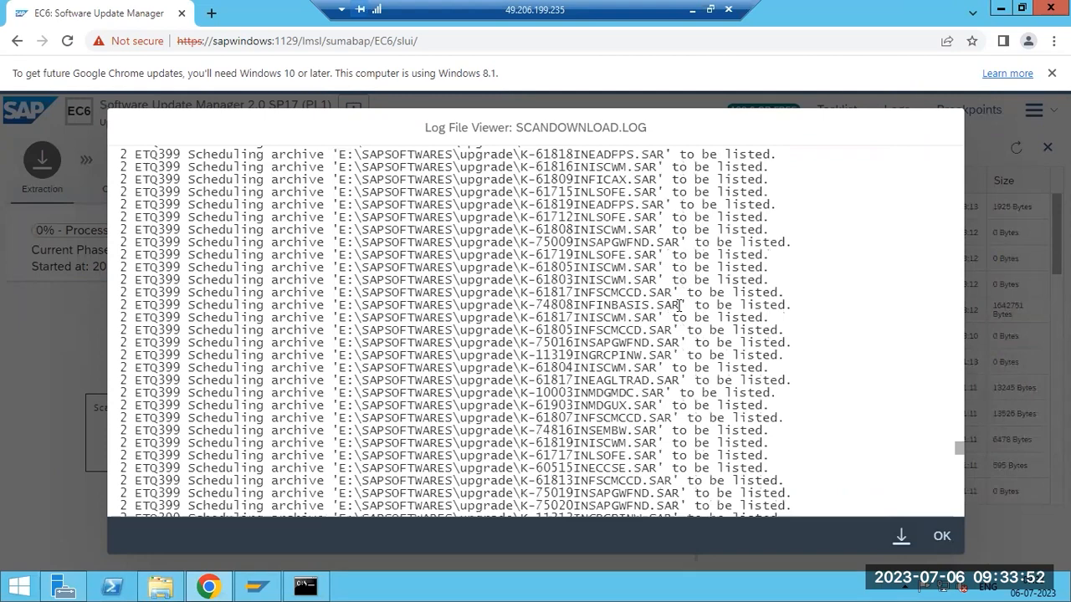
scroll(717, 360, "up", 10)
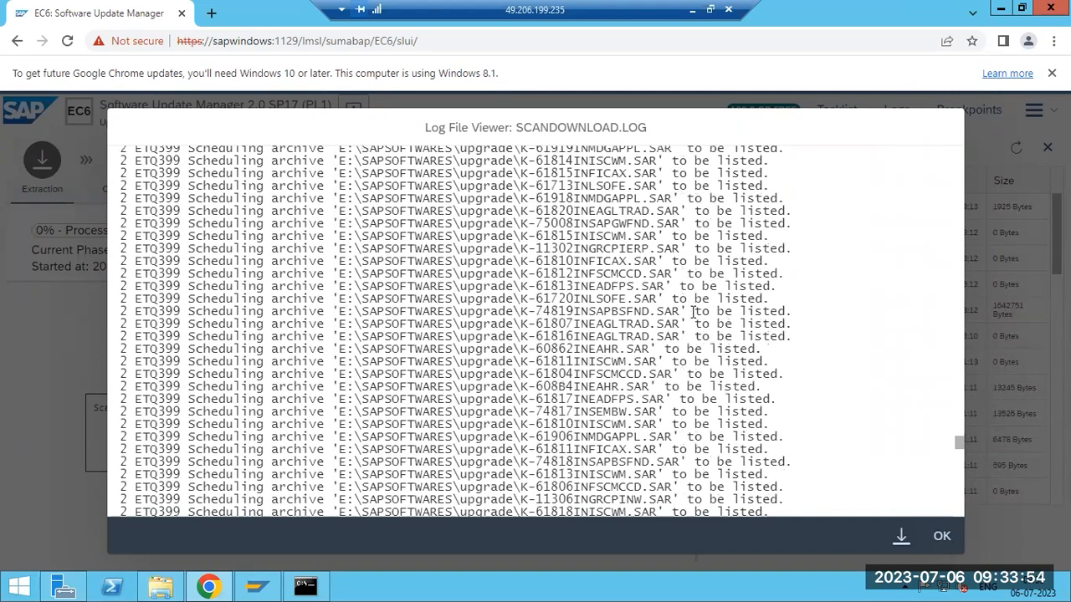
scroll(693, 318, "up", 10)
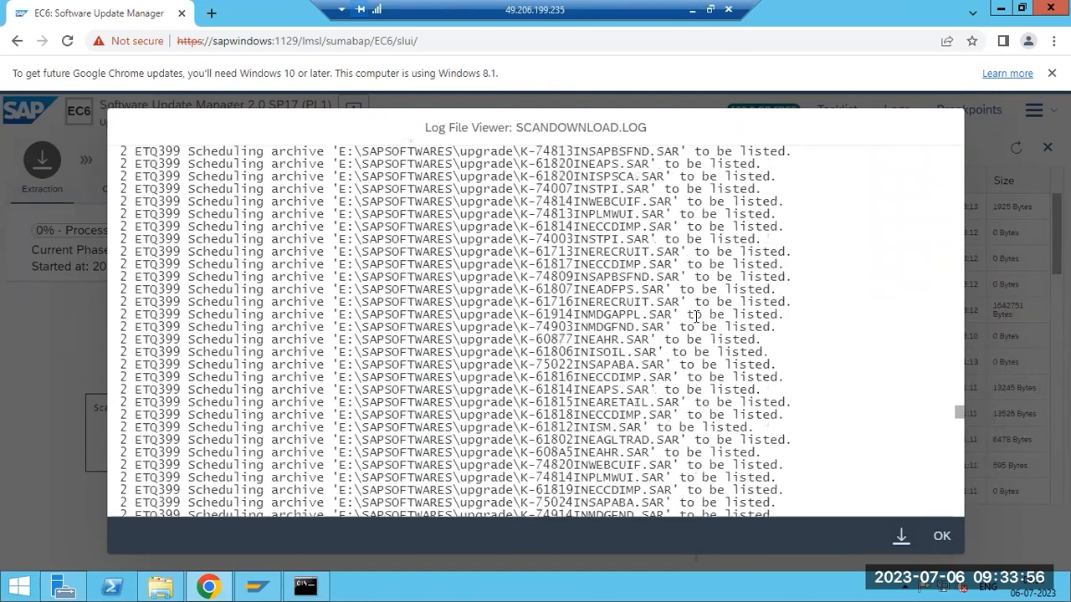
scroll(697, 306, "up", 10)
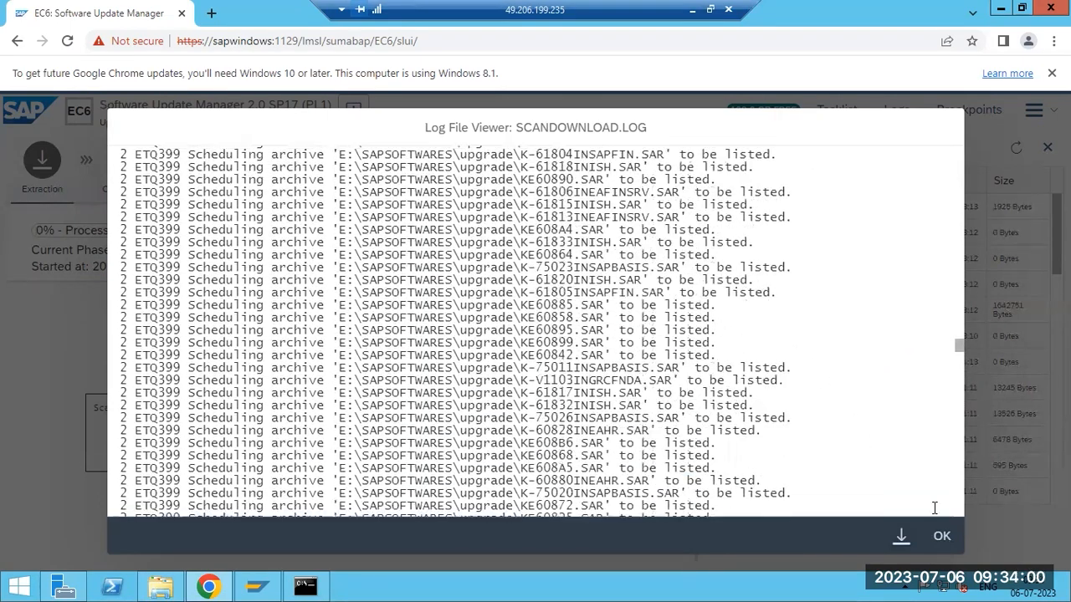
left_click_drag(956, 368, 958, 548)
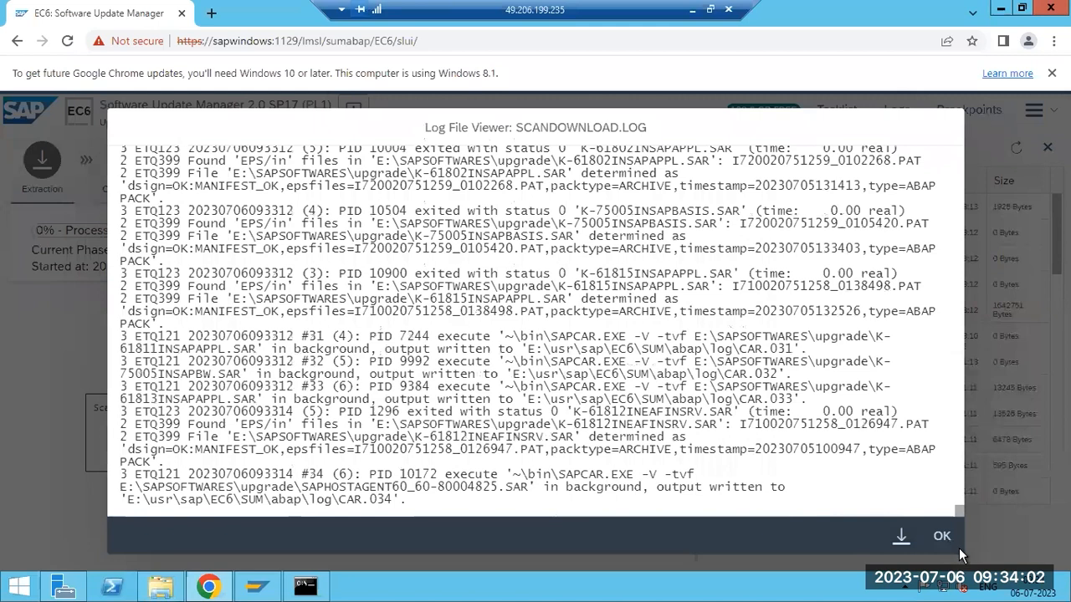
left_click(941, 538)
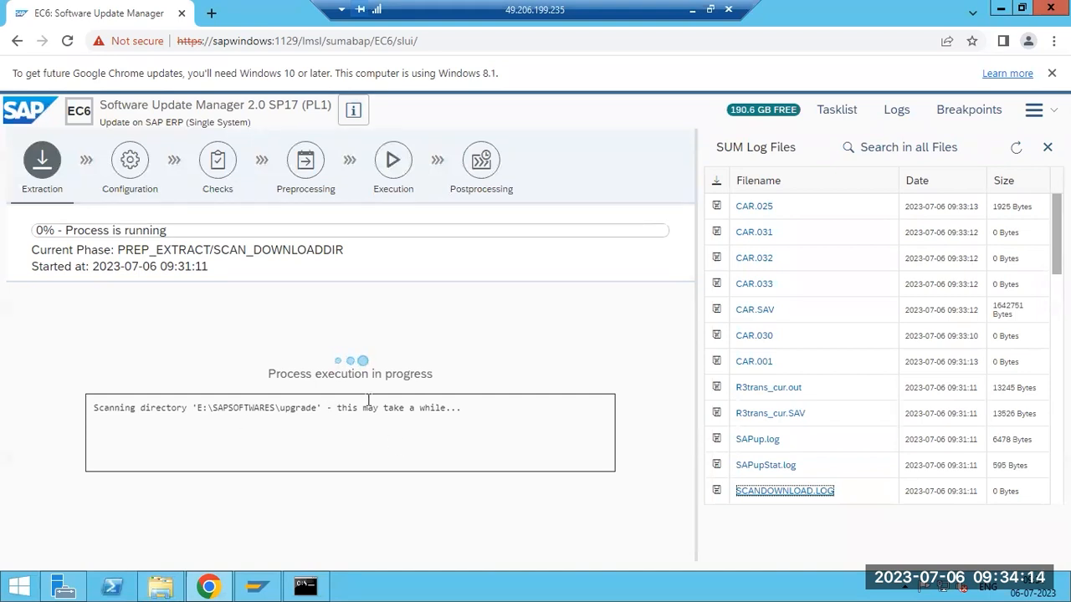
left_click(1015, 147)
- Switch to the Paint diagram and start a red text note reading "1)" beside the SAP and DB labels
left_click(691, 12)
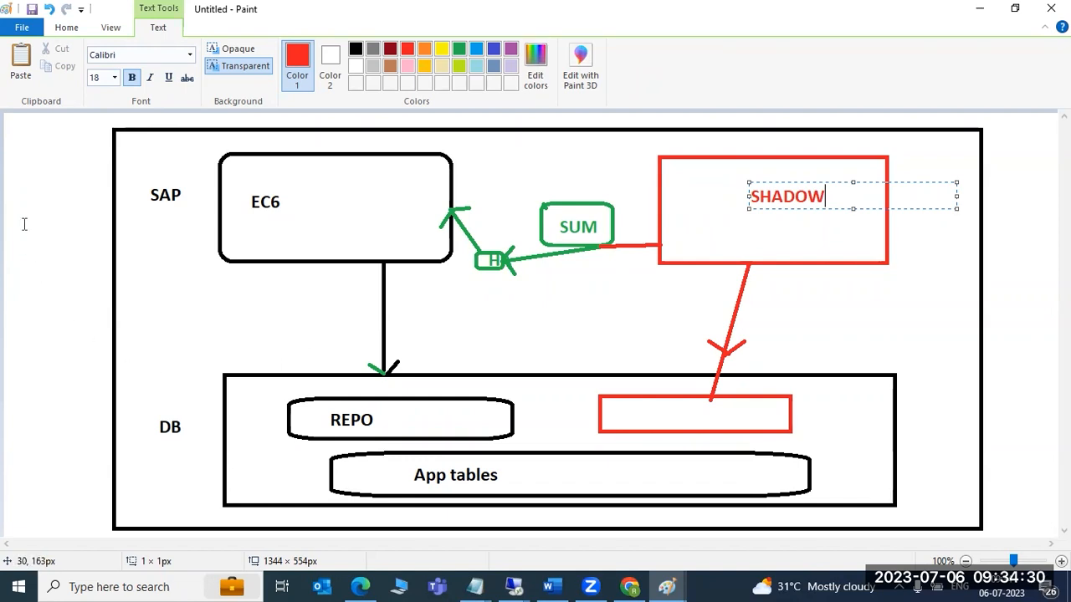
left_click_drag(8, 150, 99, 522)
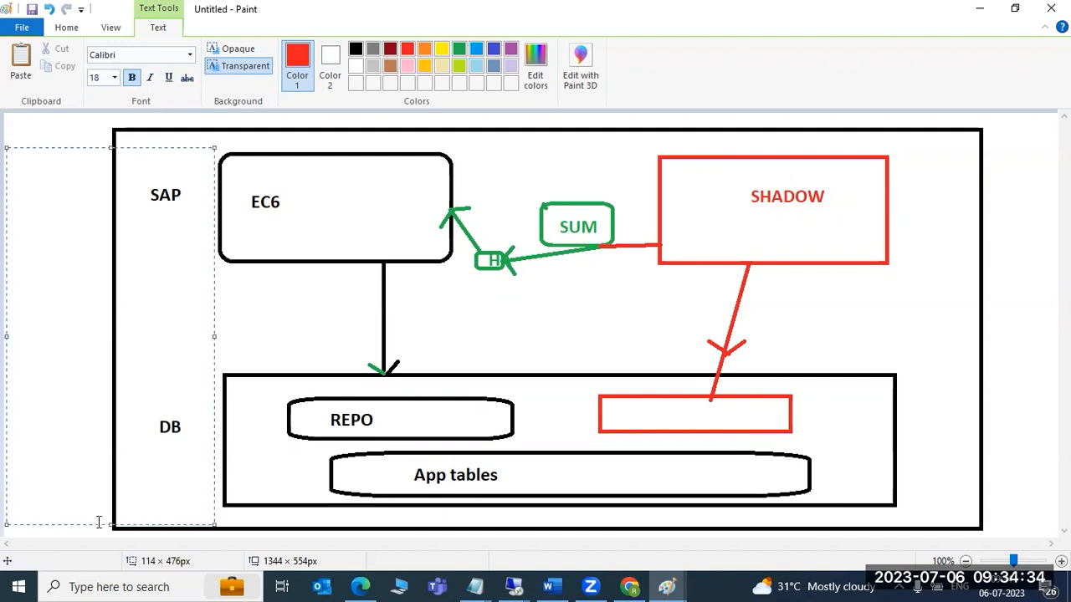
type("1)")
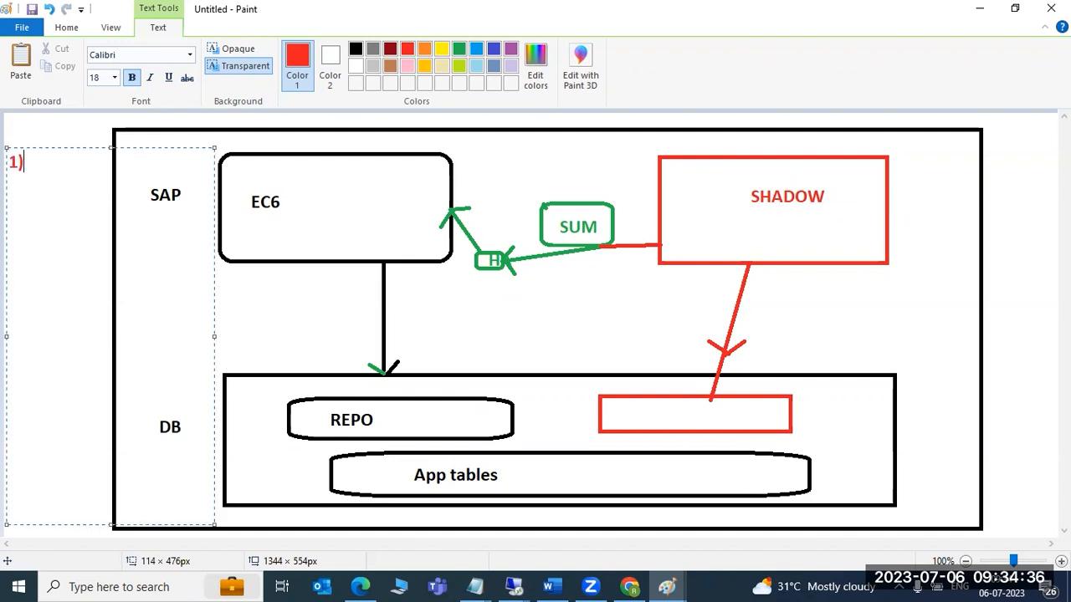
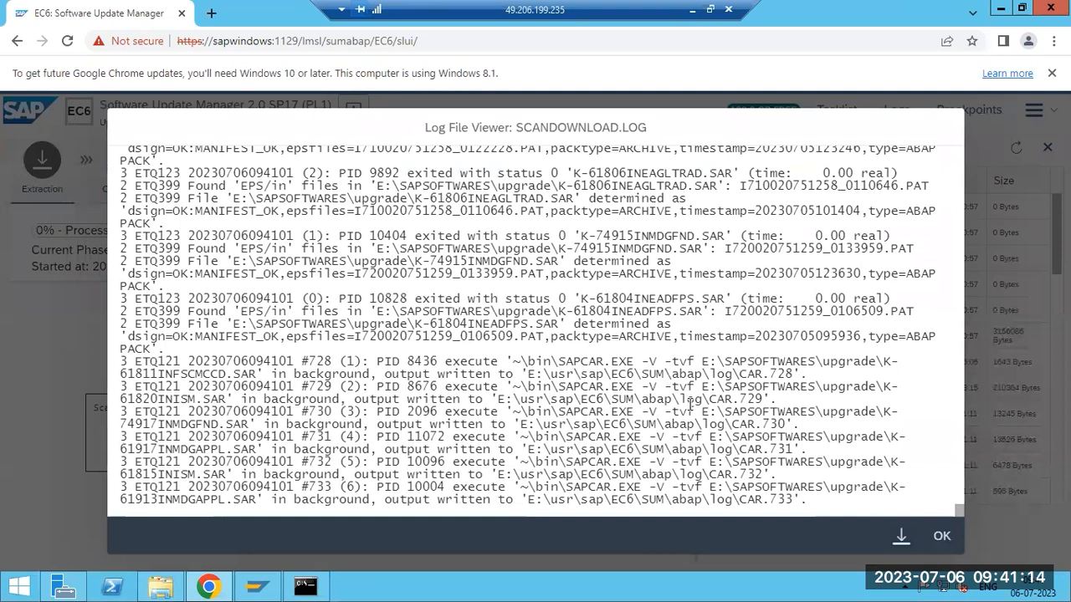
- Close SCANDOWNLOAD.LOG, refresh the SUM log file list and check the current phase against the Extraction tasklist
left_click(940, 536)
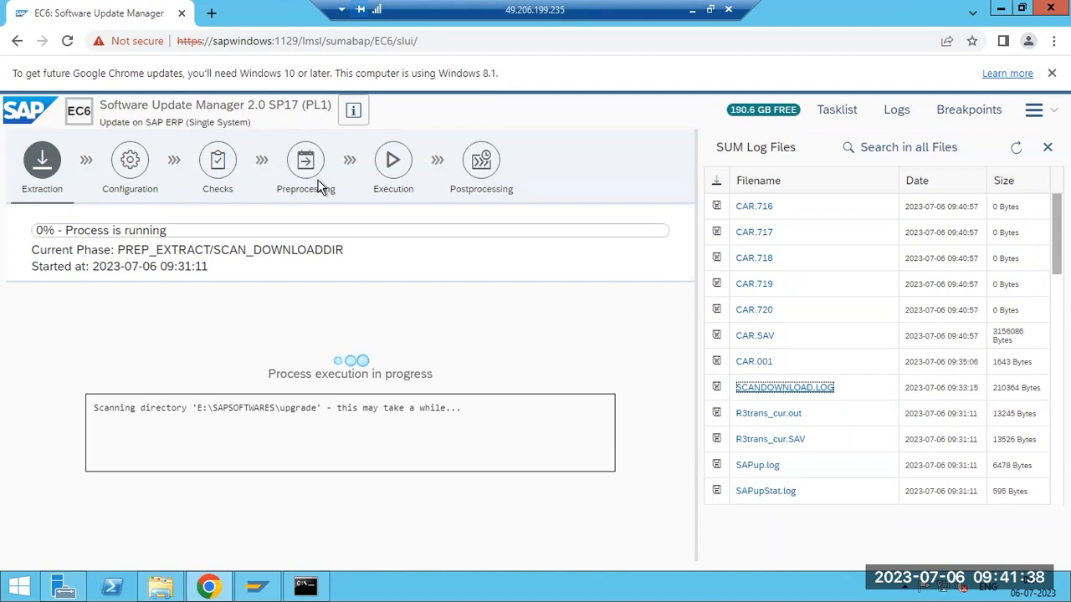
left_click(1017, 147)
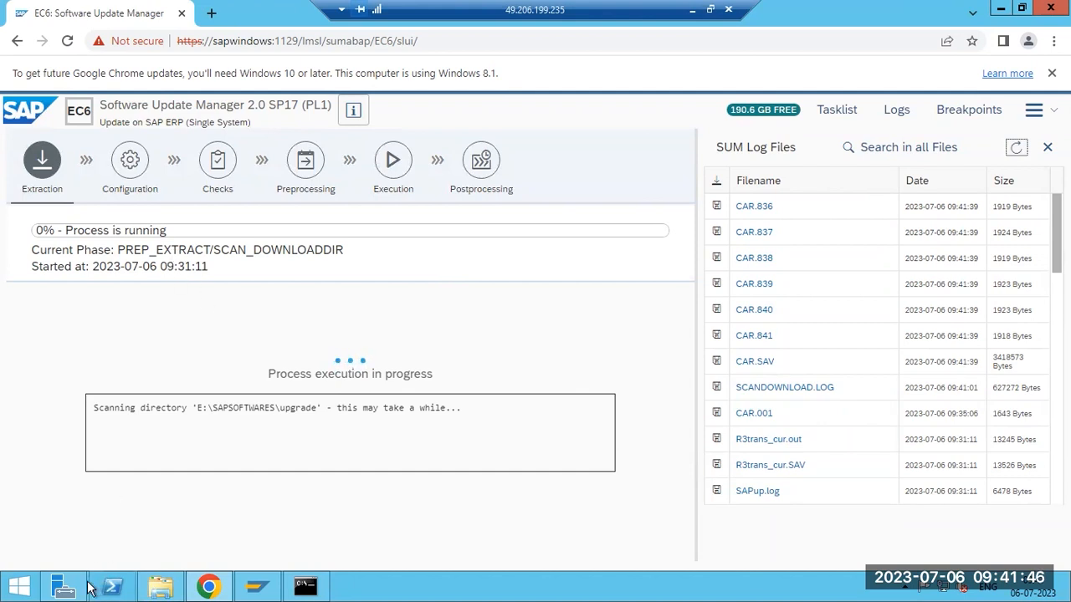
mouse_move(165, 588)
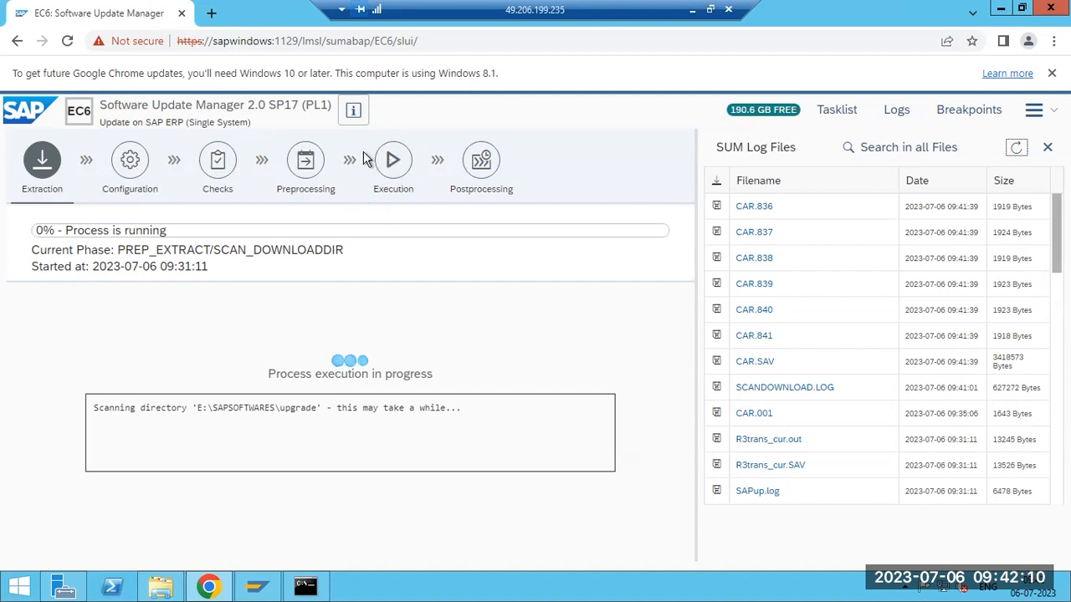
left_click(895, 126)
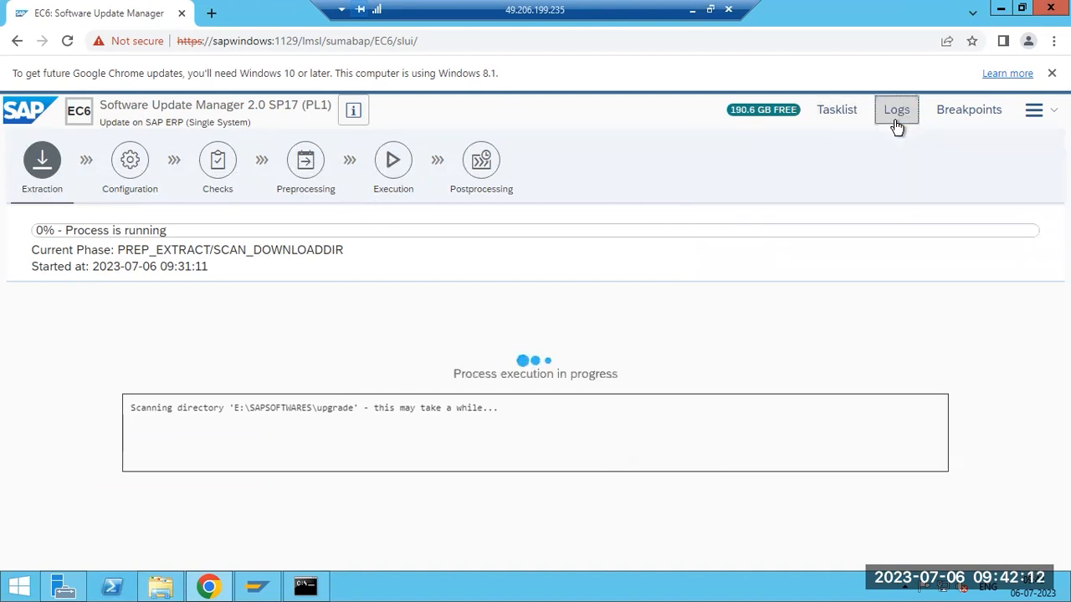
left_click(890, 132)
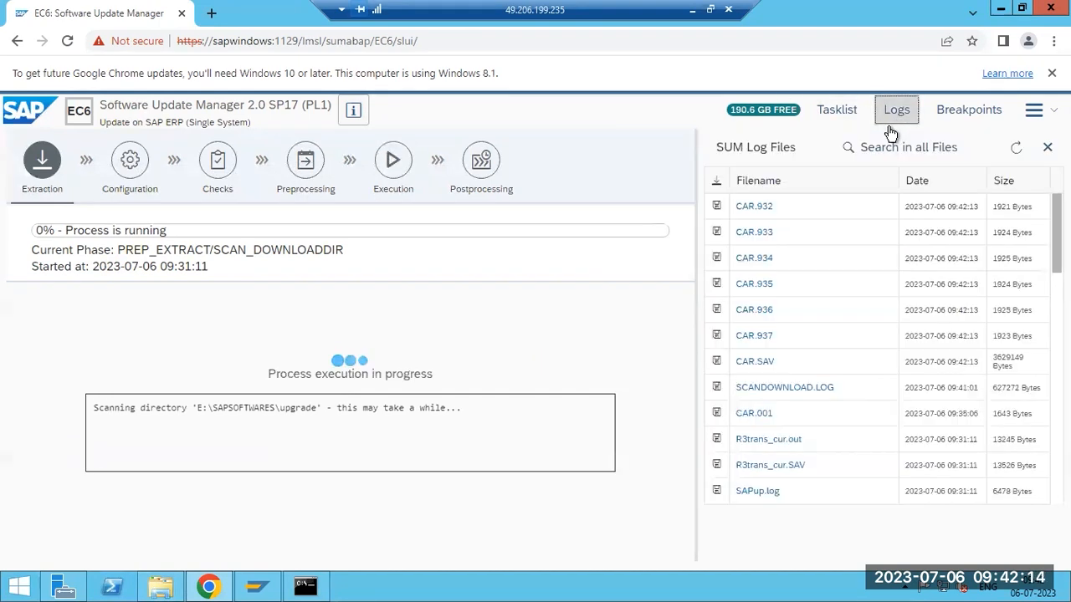
left_click(1015, 148)
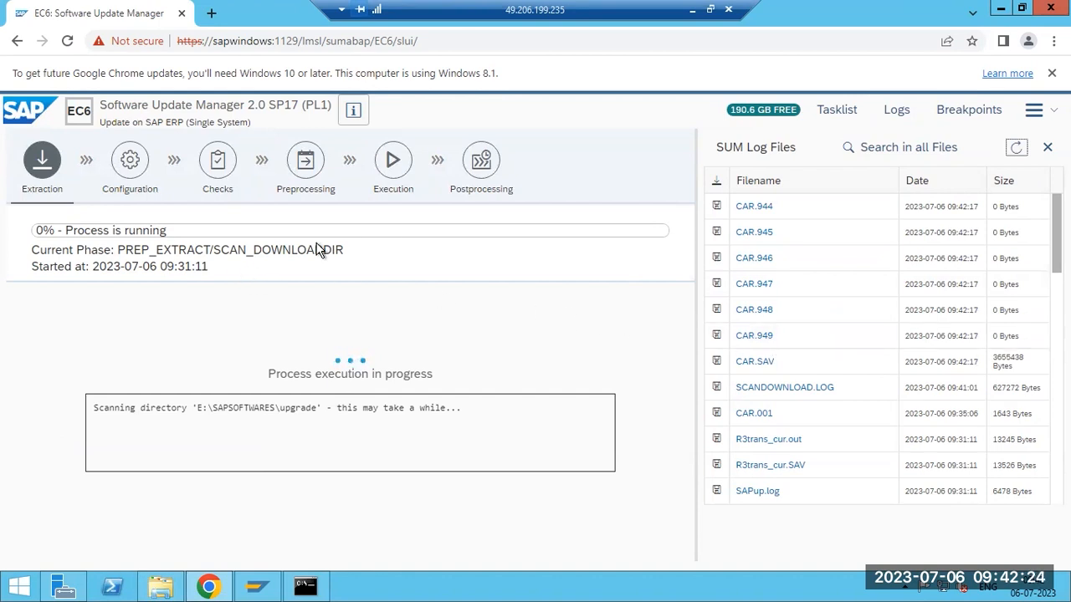
left_click_drag(266, 249, 306, 250)
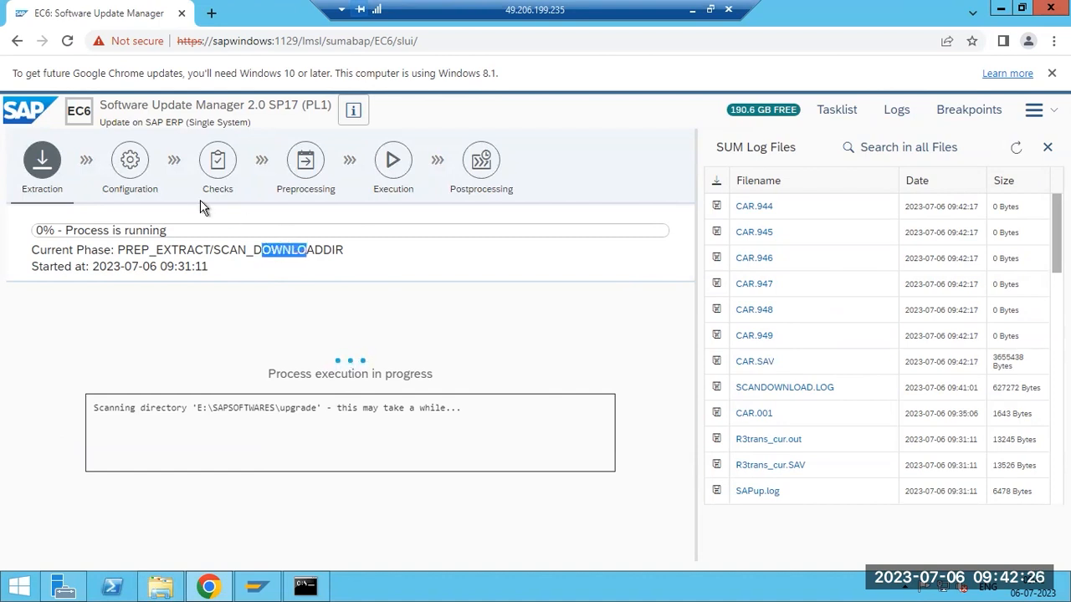
left_click(828, 108)
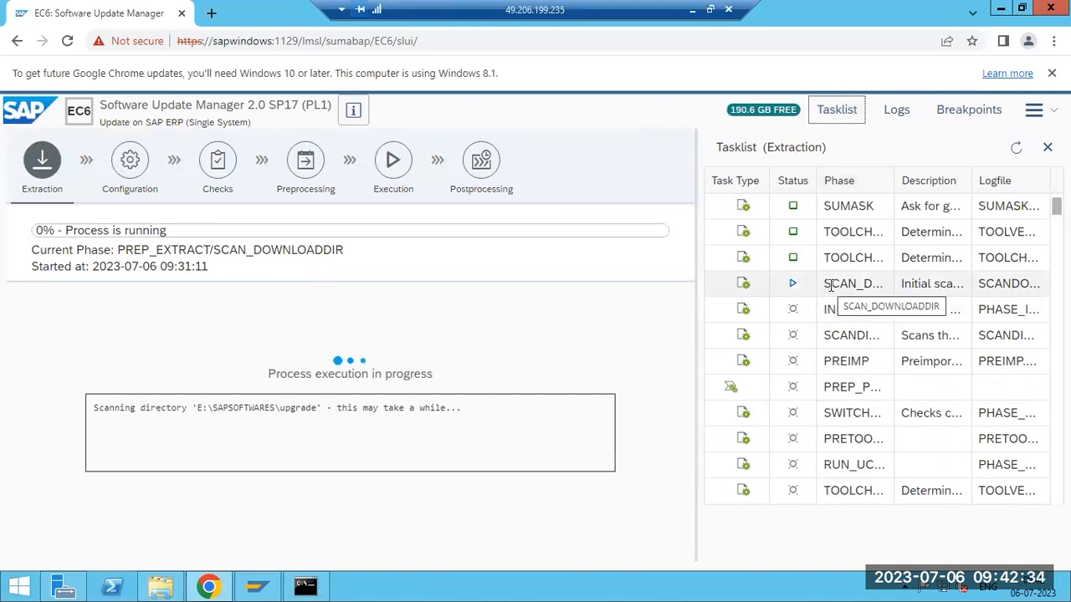
- Open E:\usr\sap\EC6\SUM\abap\log in File Explorer and sort the log files by modification date, newest first
left_click(163, 587)
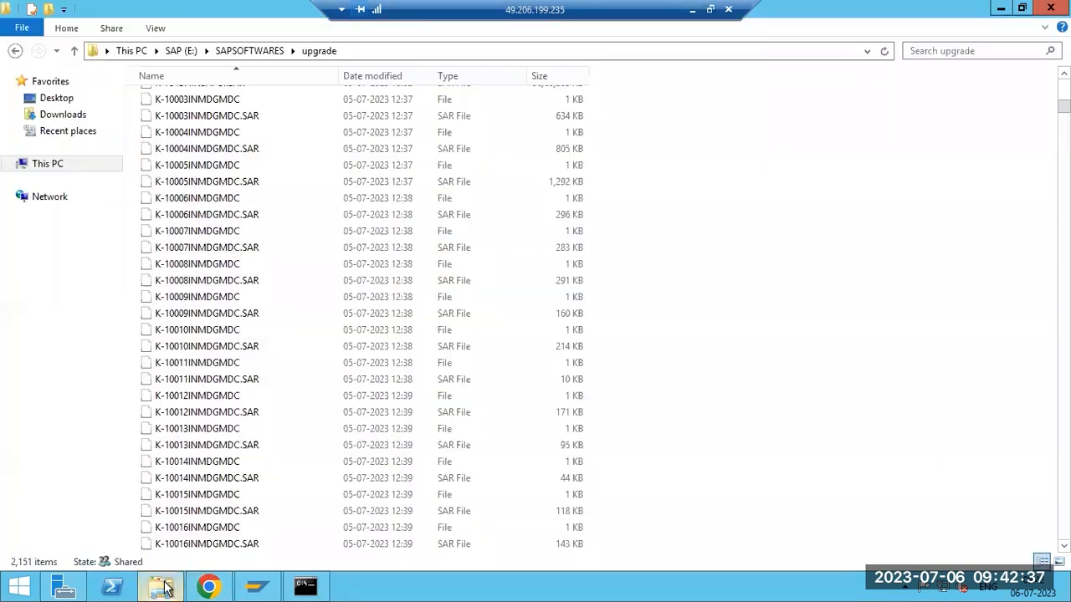
left_click(45, 165)
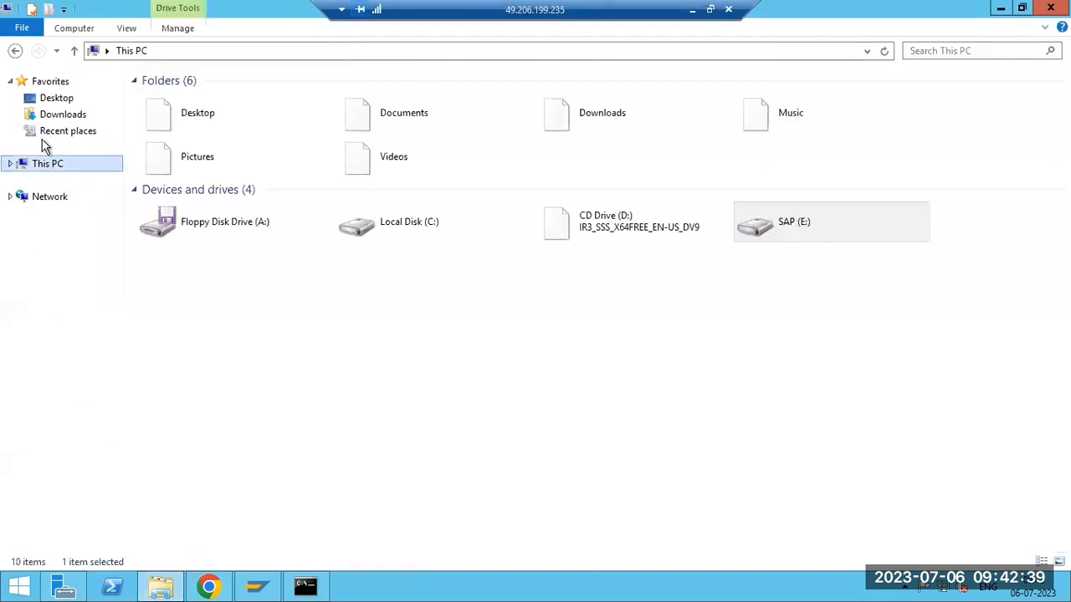
double_click(813, 218)
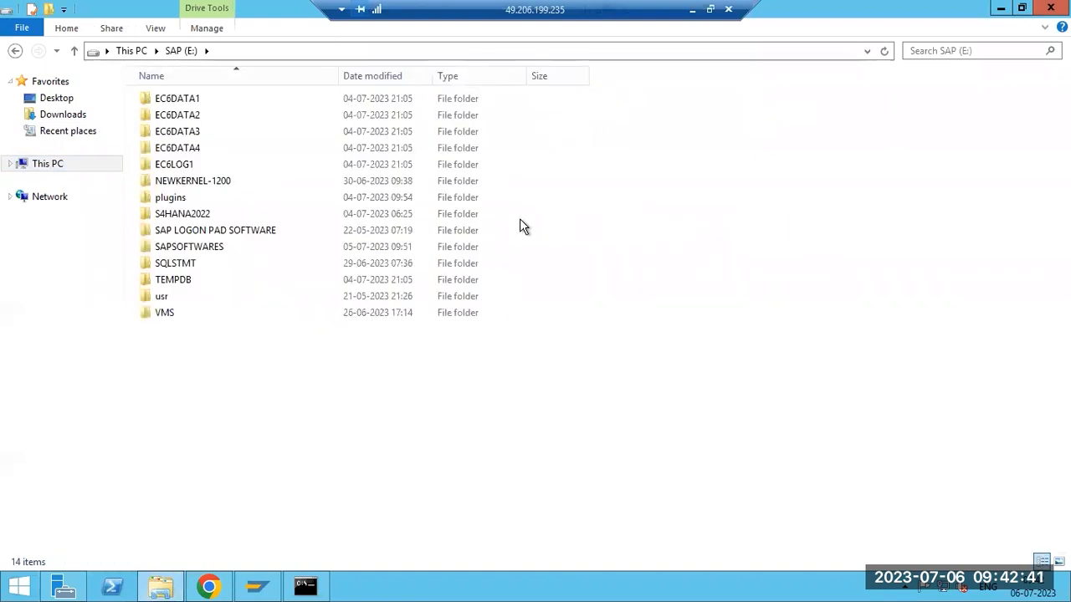
double_click(164, 299)
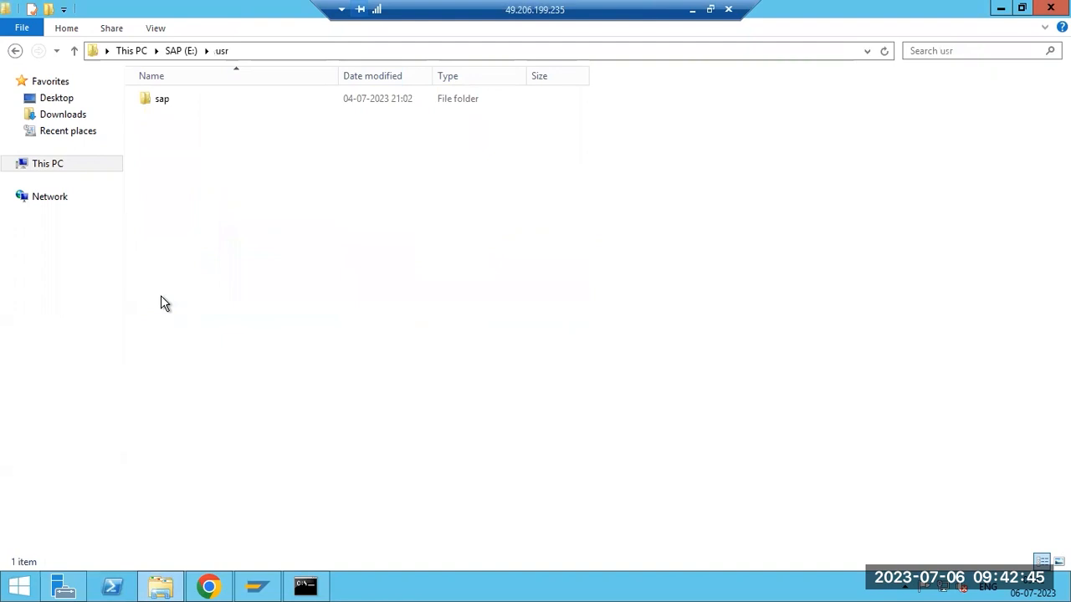
double_click(159, 112)
left_click(167, 119)
double_click(167, 122)
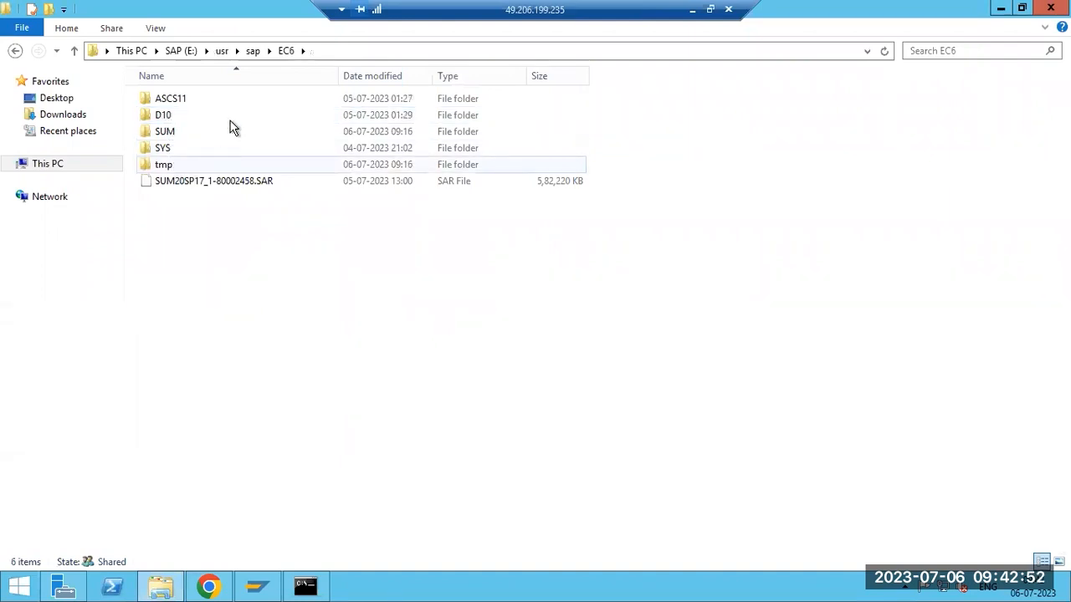
left_click(177, 131)
double_click(177, 131)
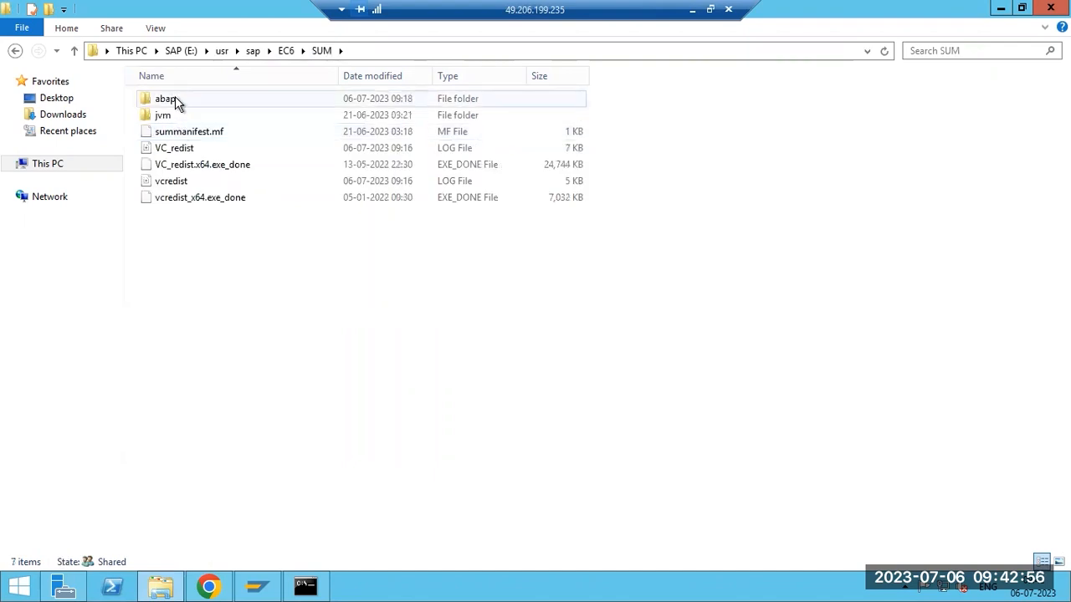
double_click(175, 97)
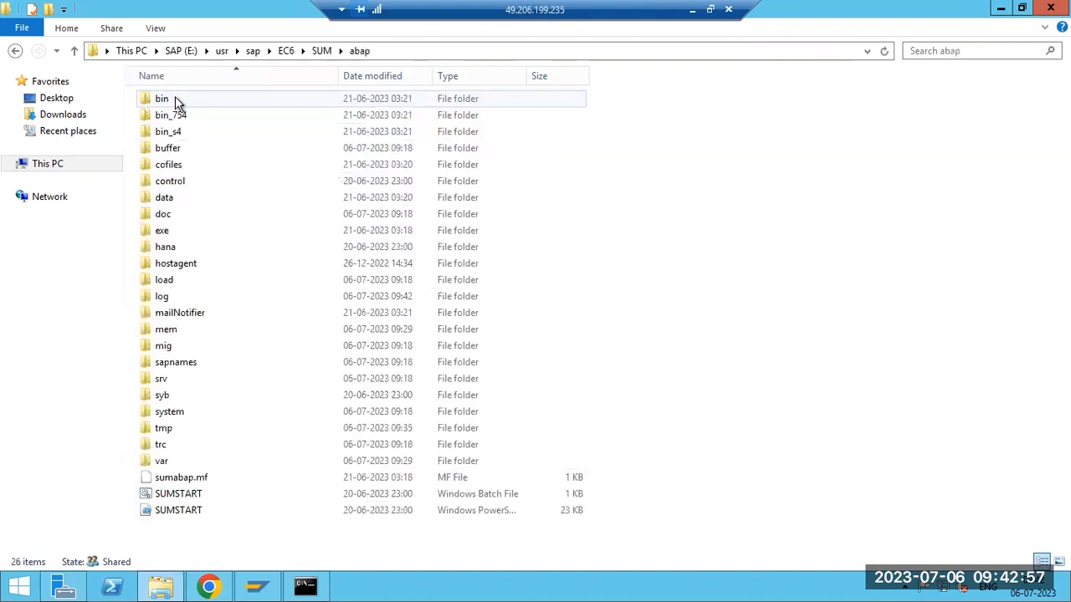
double_click(168, 298)
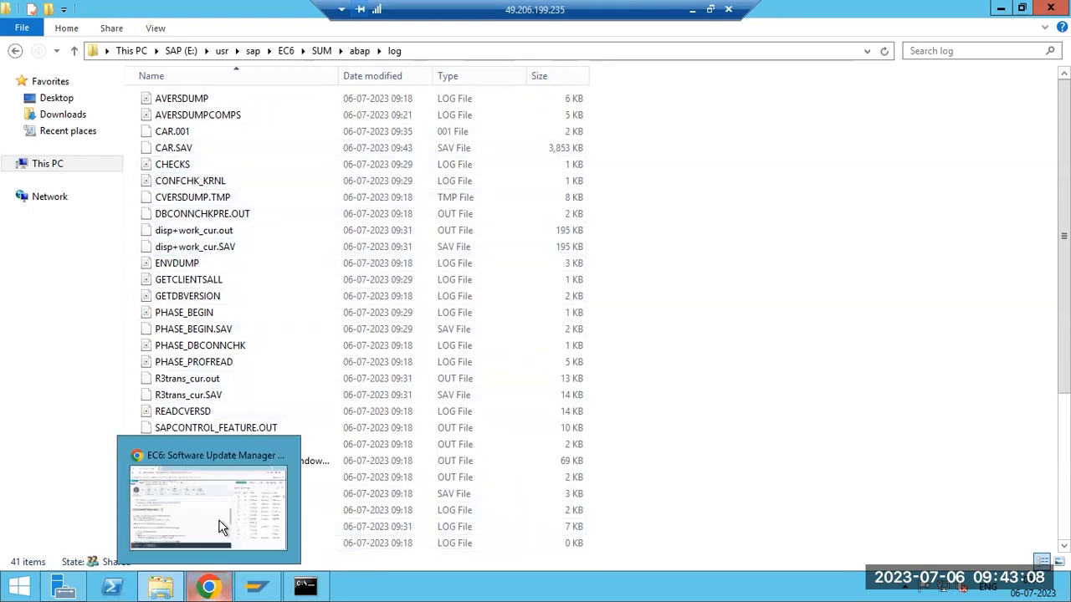
left_click(366, 77)
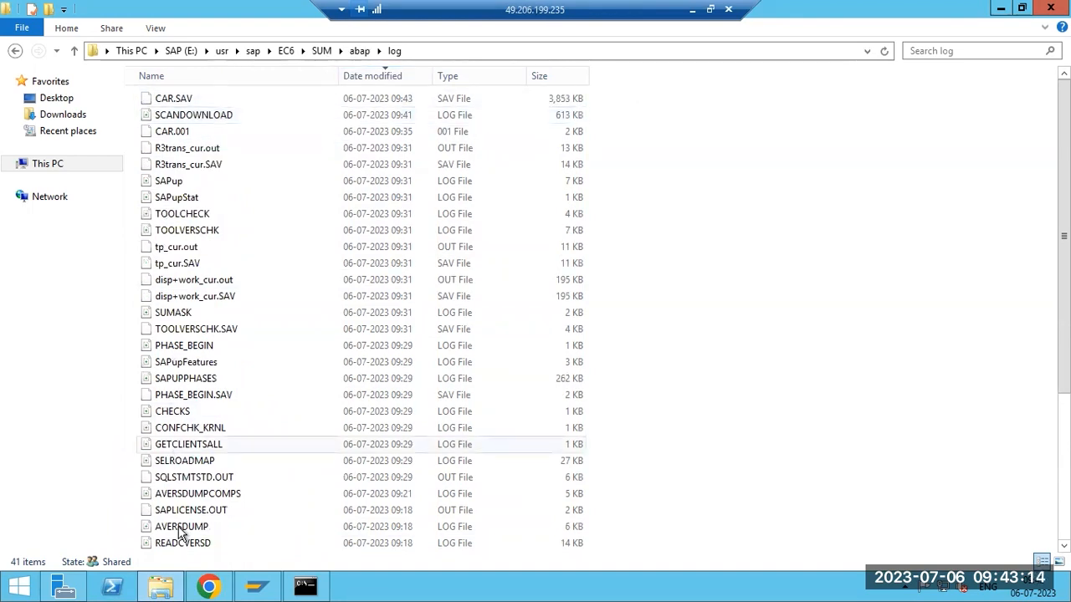
- Return to the Software Update Manager page in Chrome and examine the Download Directory dialog's scan message, directory path and archive verification setting
left_click(208, 586)
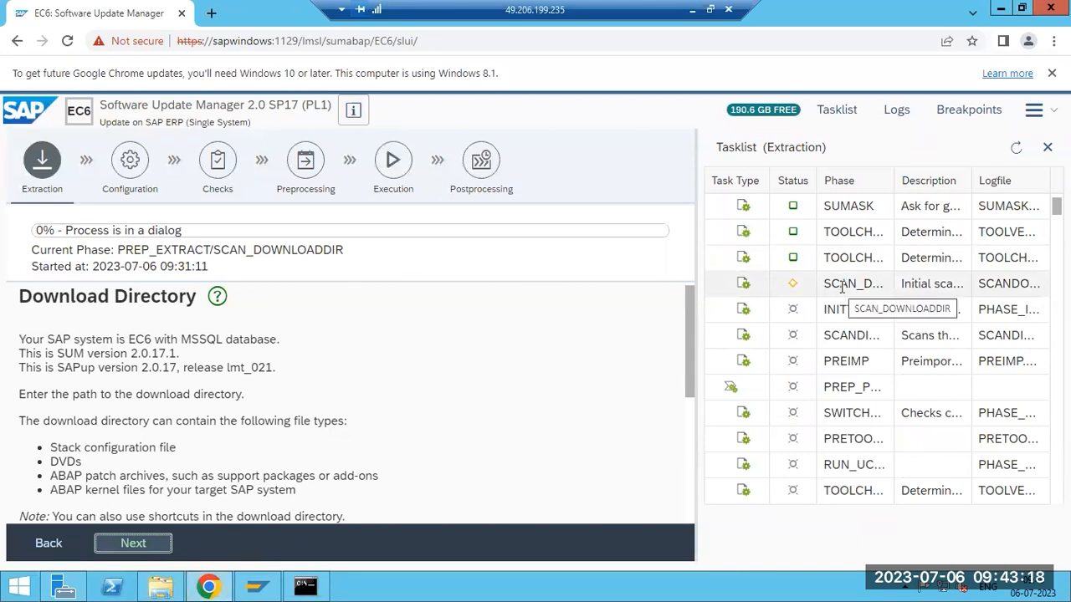
scroll(440, 375, "down", 3)
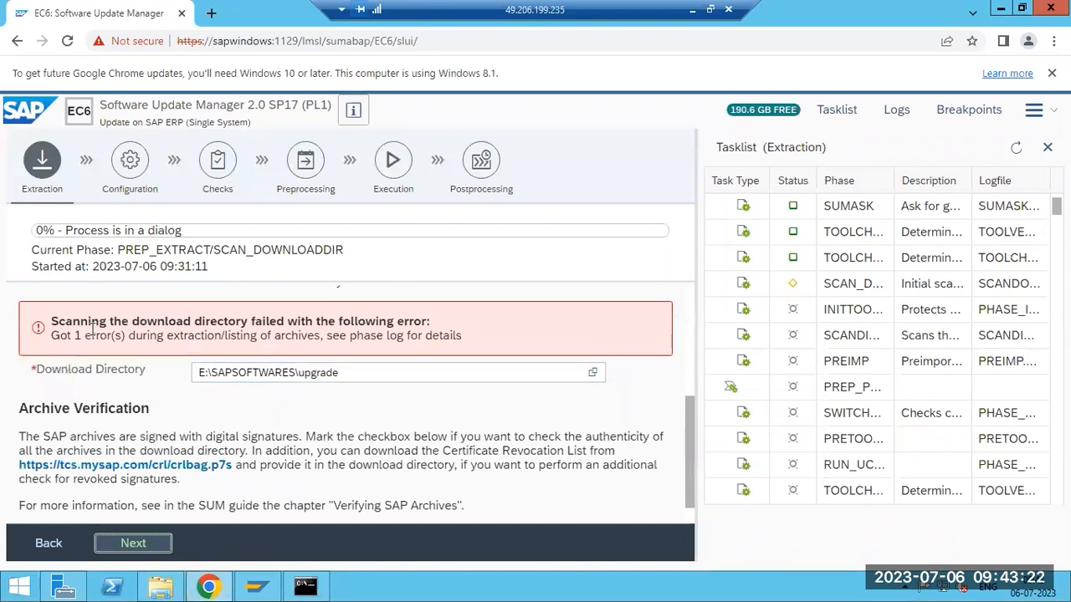
left_click_drag(281, 321, 370, 336)
scroll(360, 338, "down", 1)
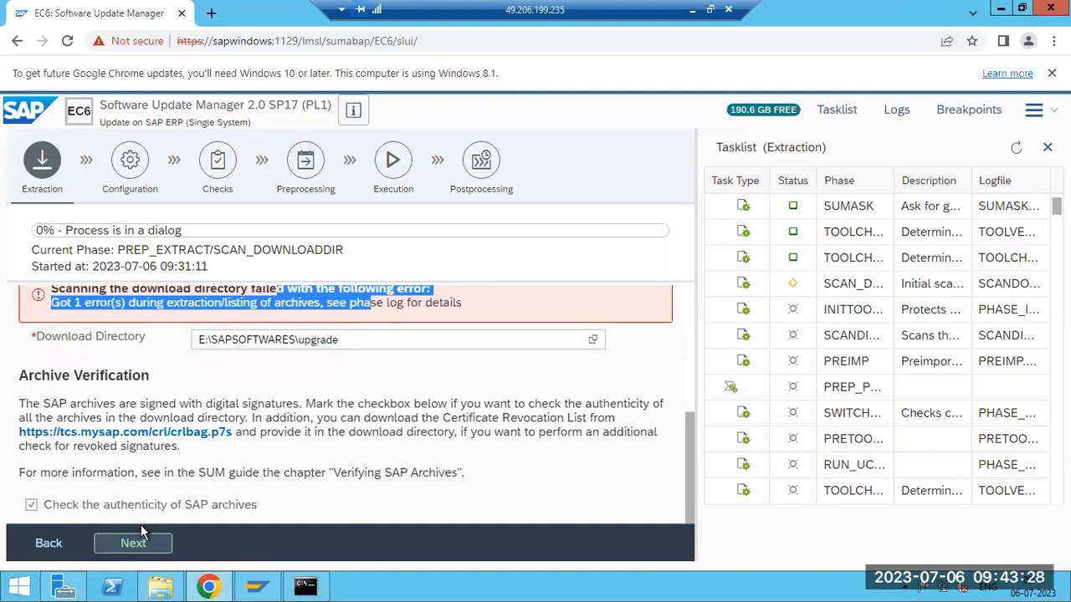
scroll(224, 439, "up", 2)
scroll(225, 438, "up", 1)
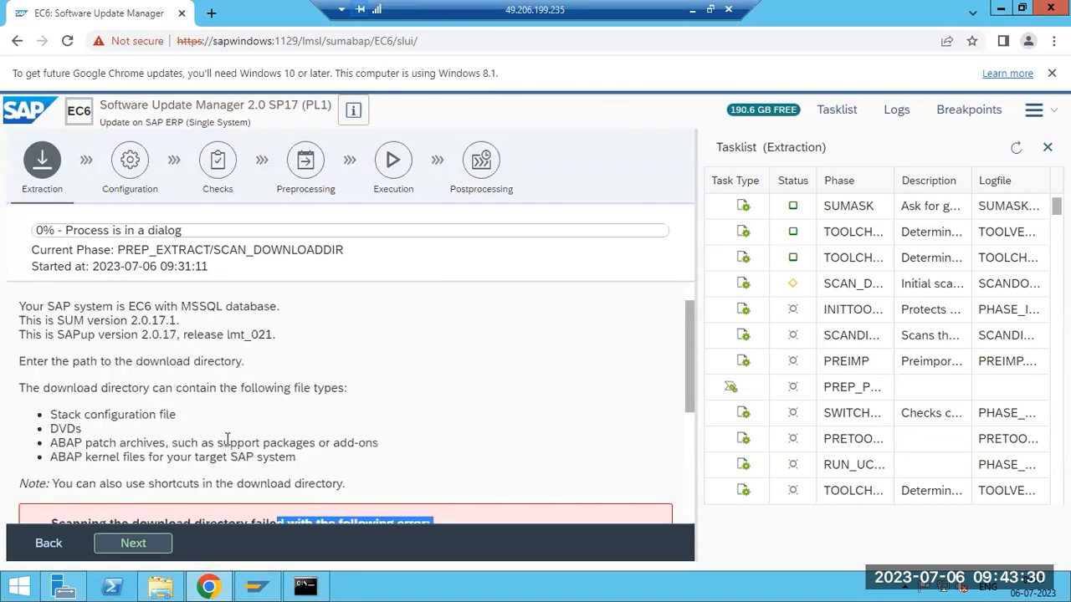
scroll(227, 440, "up", 1)
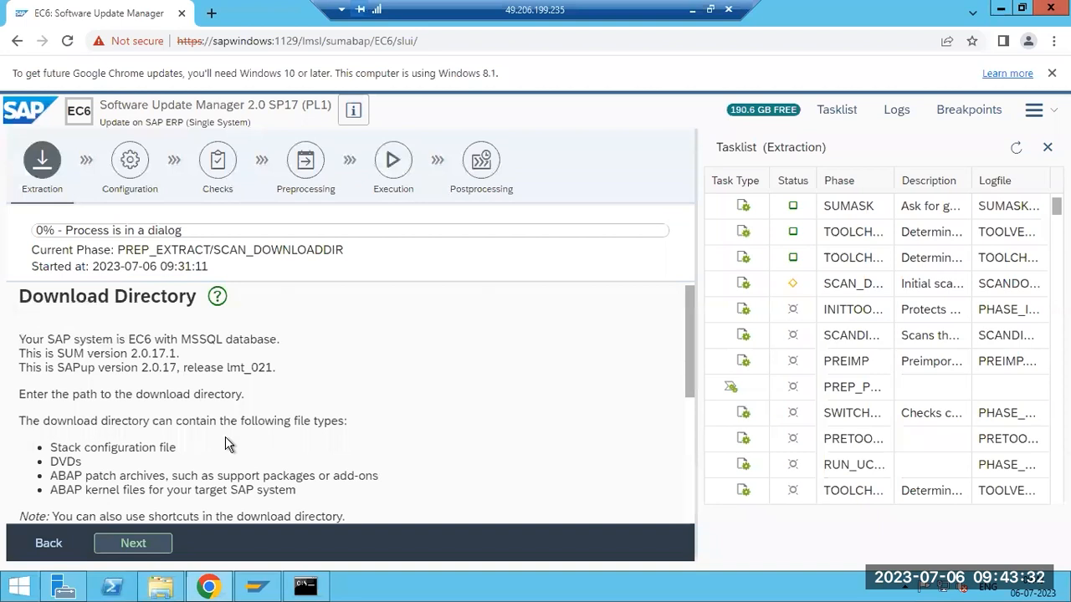
scroll(225, 436, "down", 3)
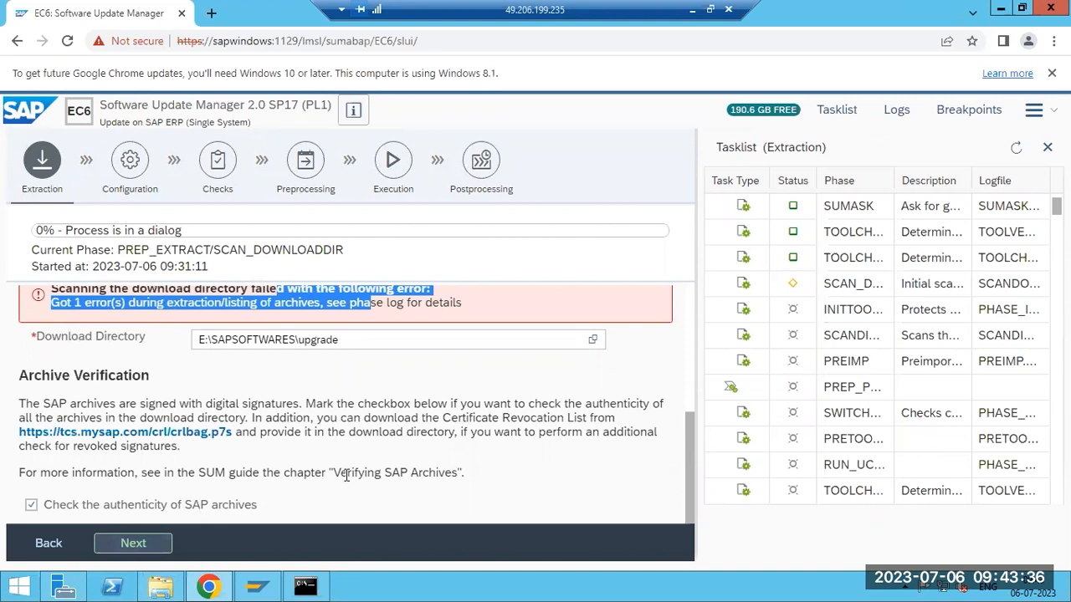
- Turn off the authenticity check of SAP archives and view the information about the underlying product
left_click_drag(347, 473, 410, 470)
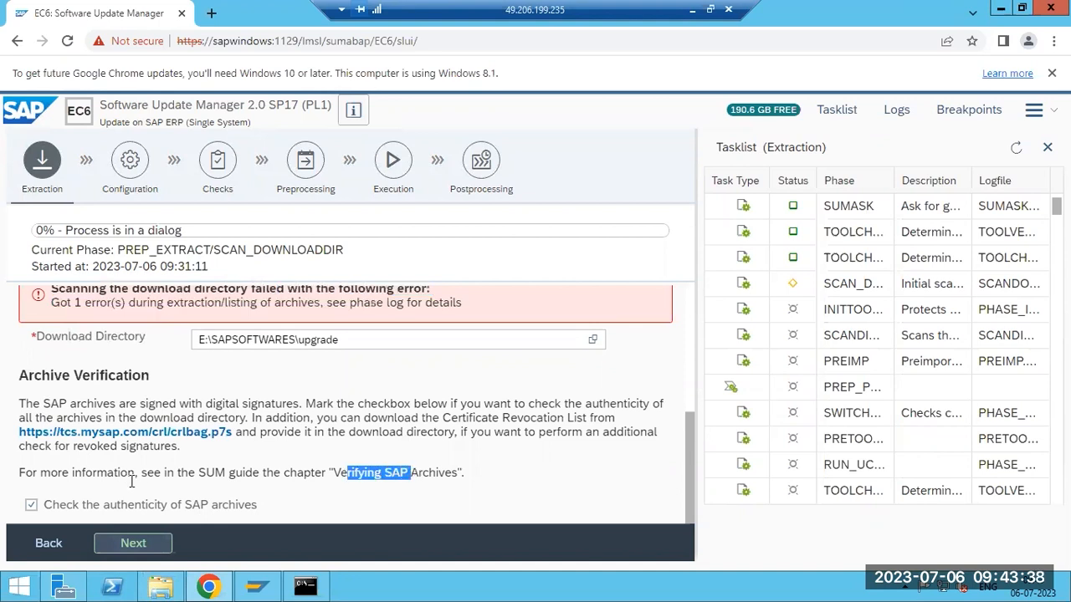
left_click(72, 506)
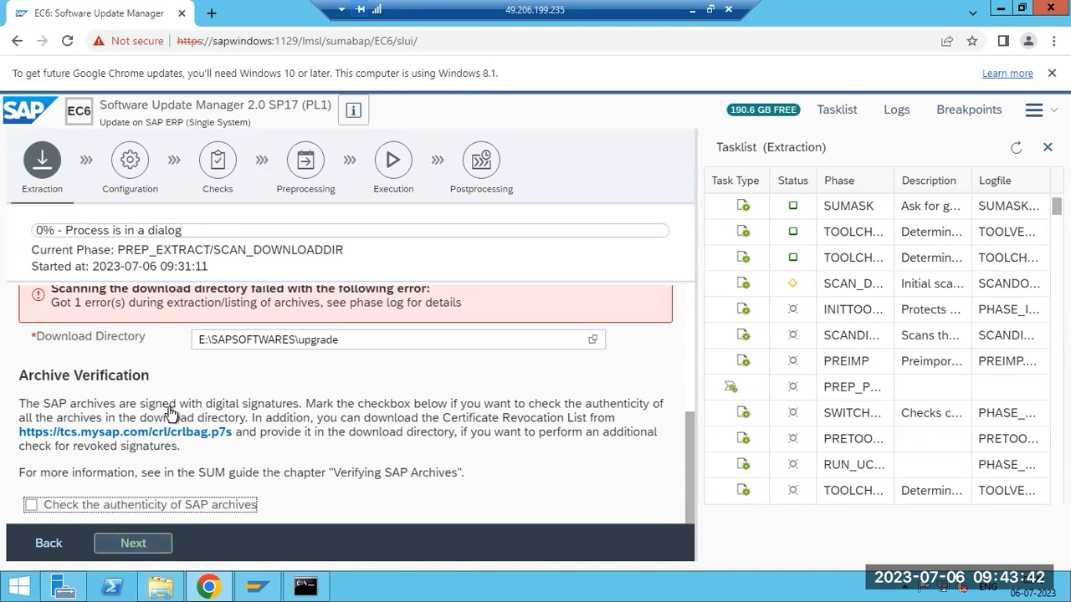
left_click(355, 115)
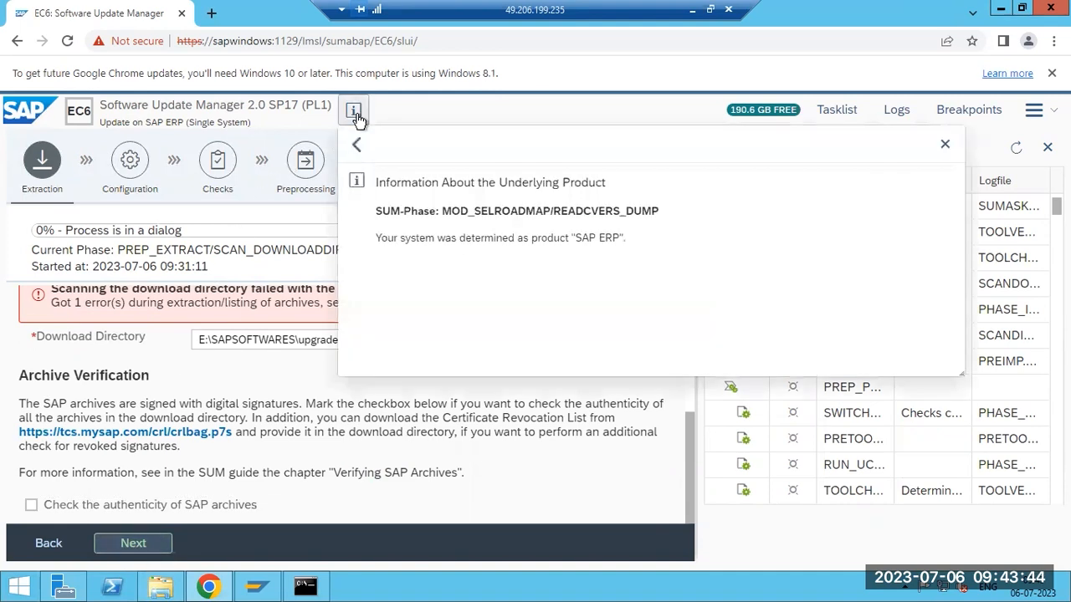
left_click(944, 147)
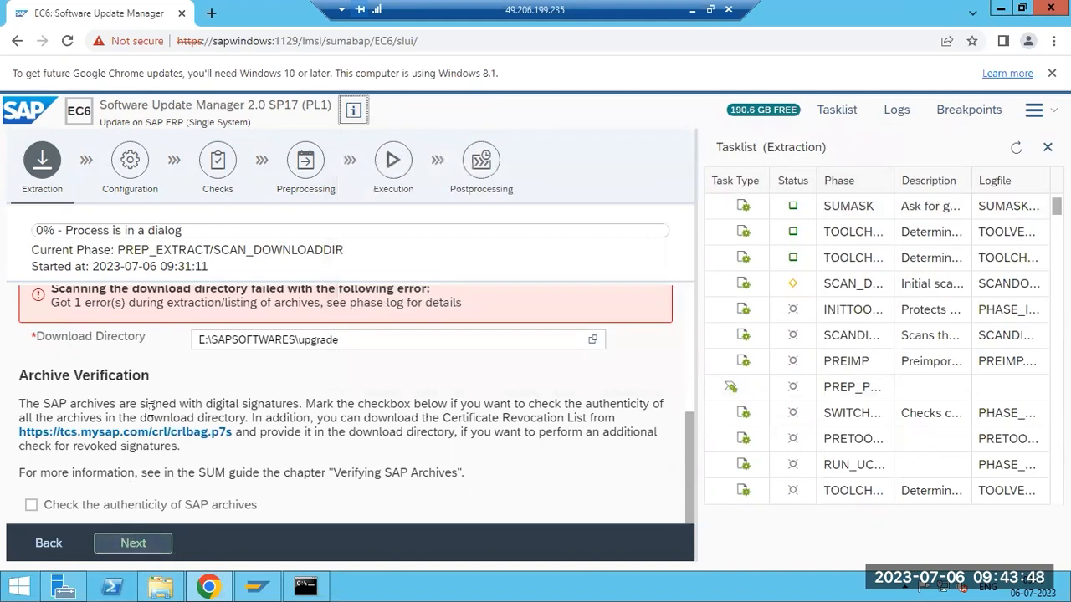
- Examine the download directory scan error in the dialog and at the end of SCANDOWNLOAD.LOG
scroll(159, 391, "up", 2)
left_click_drag(46, 467, 436, 473)
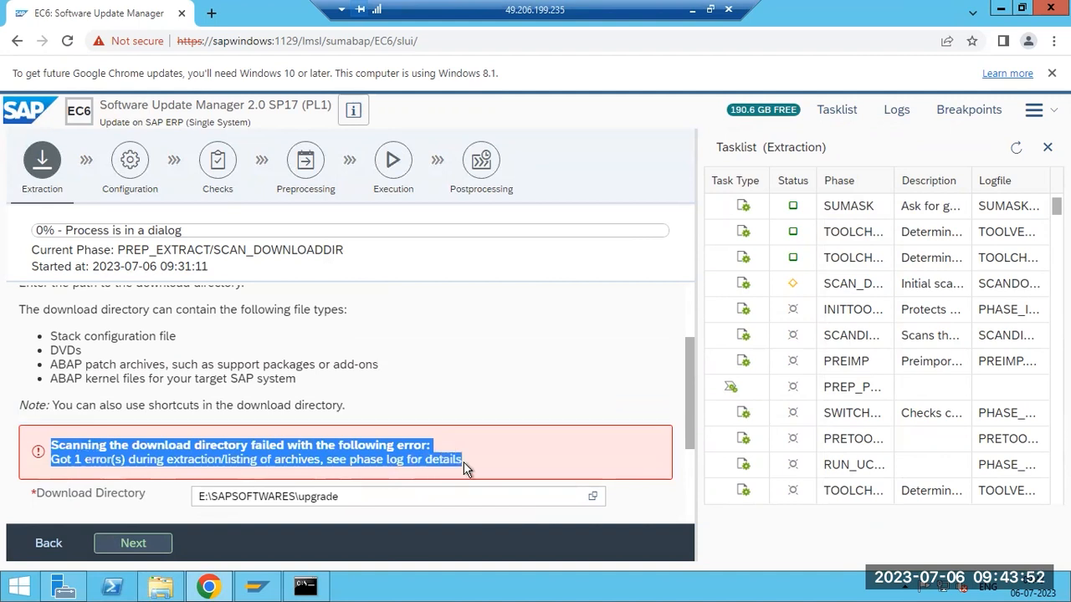
left_click(844, 283)
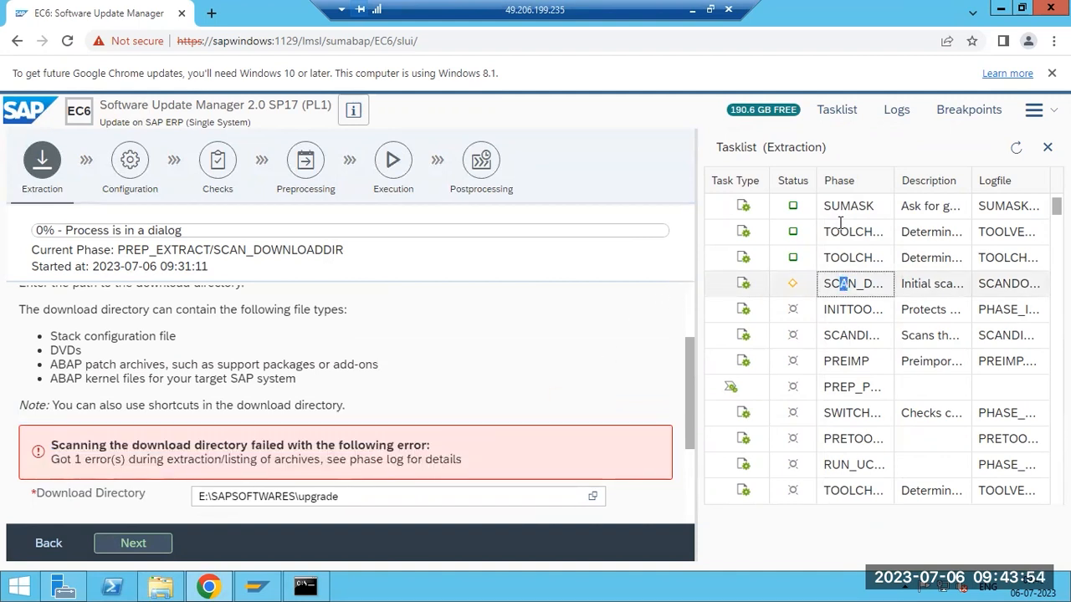
left_click(893, 113)
left_click(779, 237)
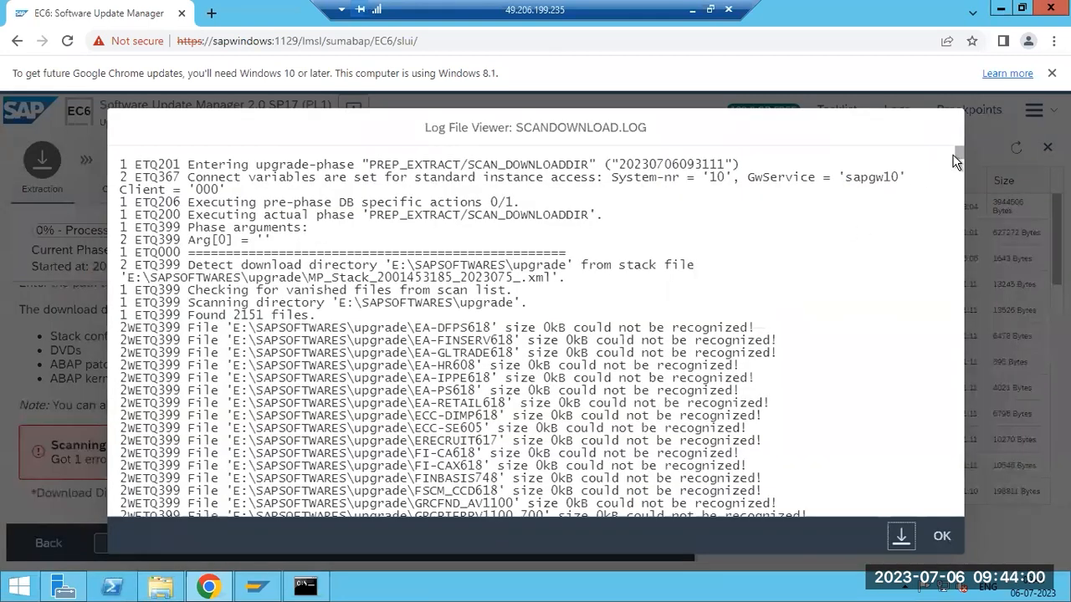
left_click_drag(958, 154, 12, 294)
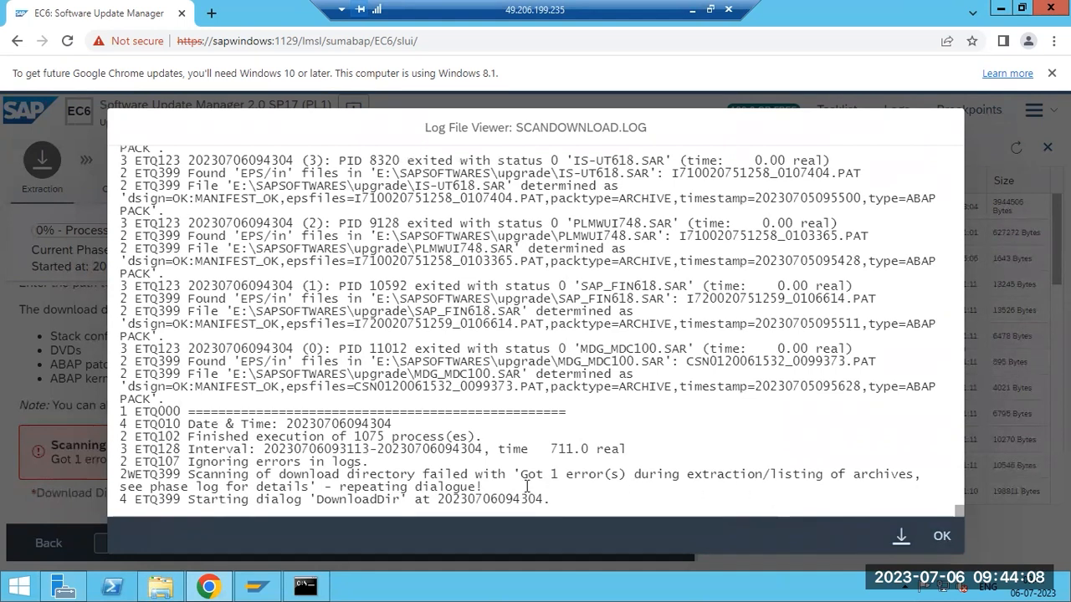
left_click_drag(349, 486, 450, 487)
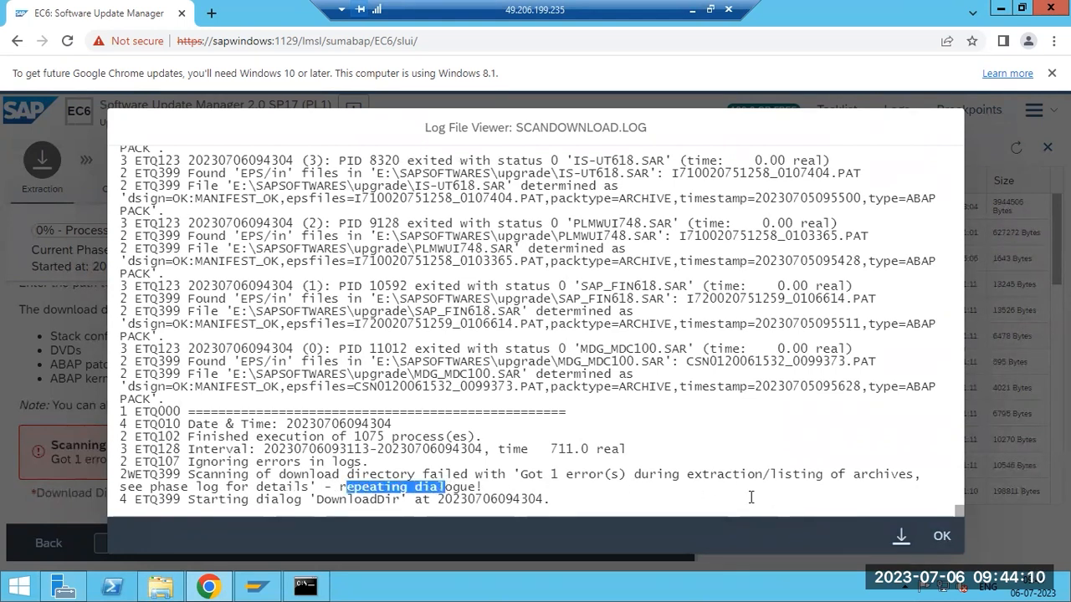
left_click(941, 536)
- Rerun the scan of E:\SAPSOFTWARES\upgrade and refresh the SUM log file list
left_click(132, 545)
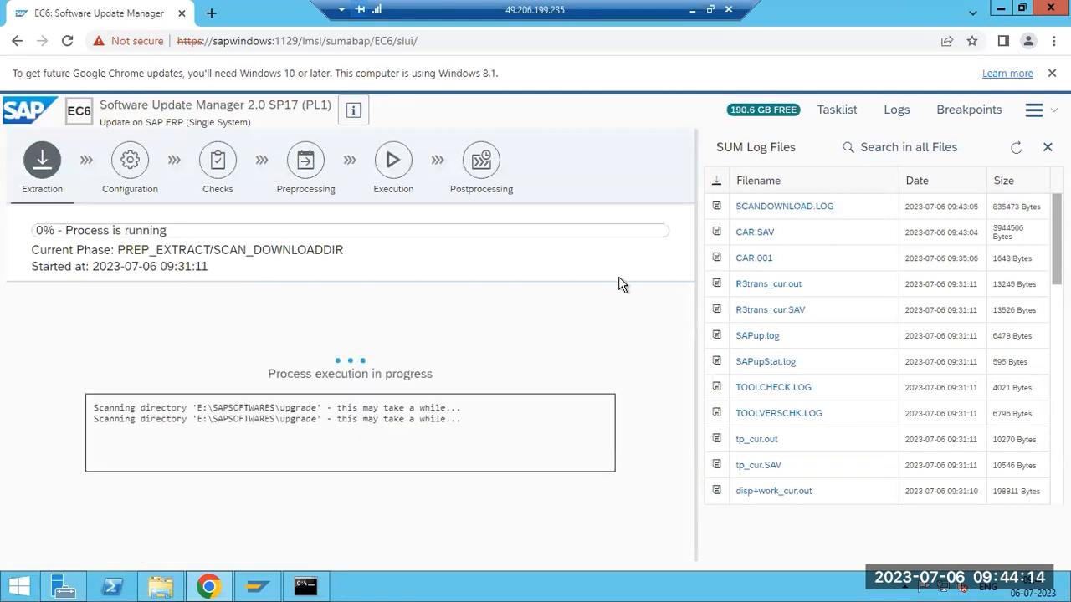
left_click(1016, 149)
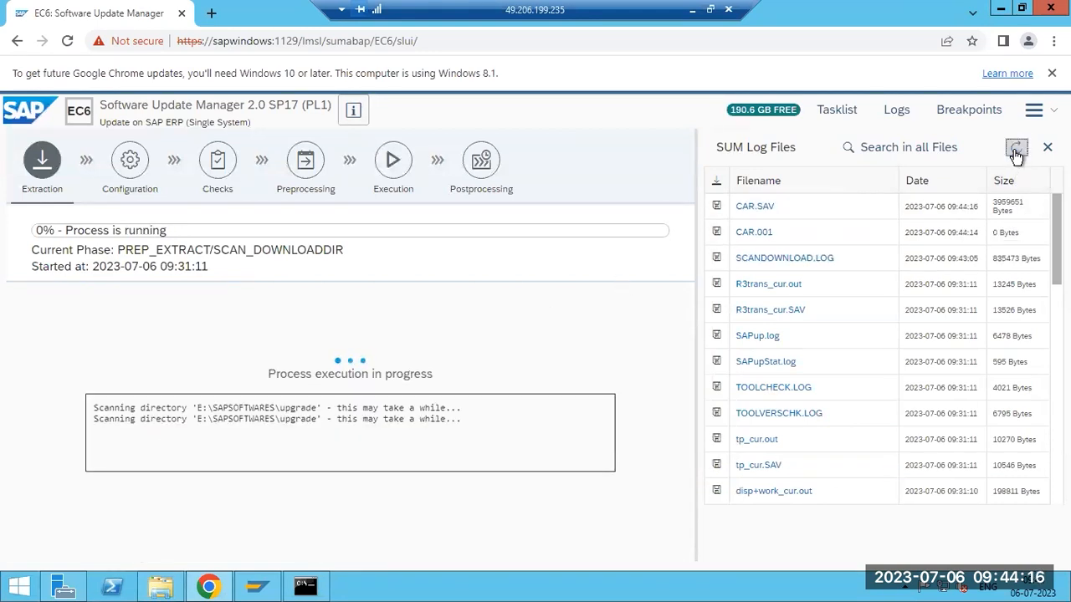
left_click(1015, 149)
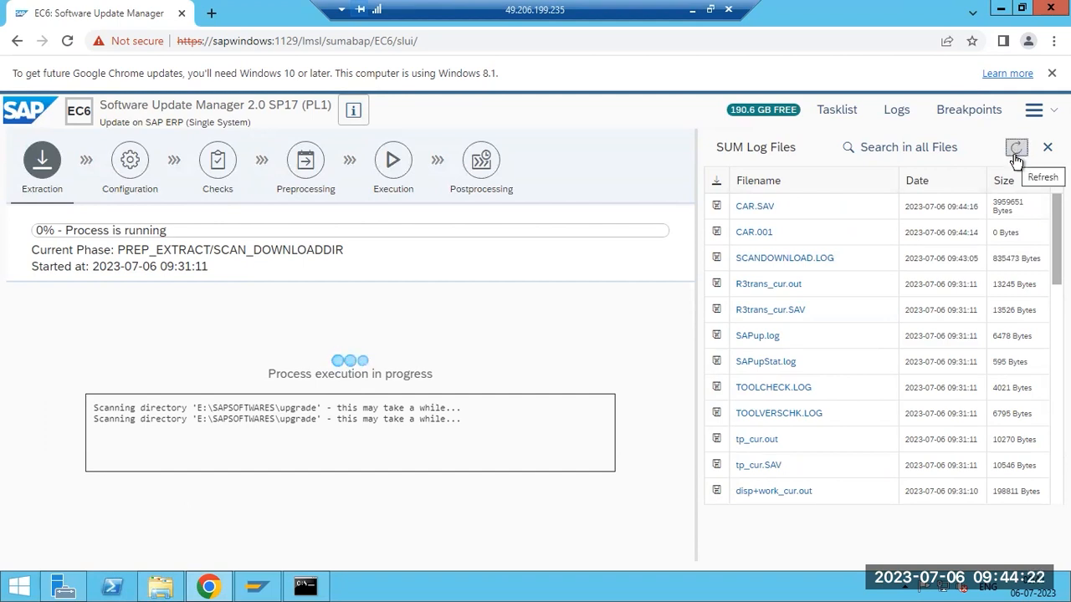
left_click(1016, 157)
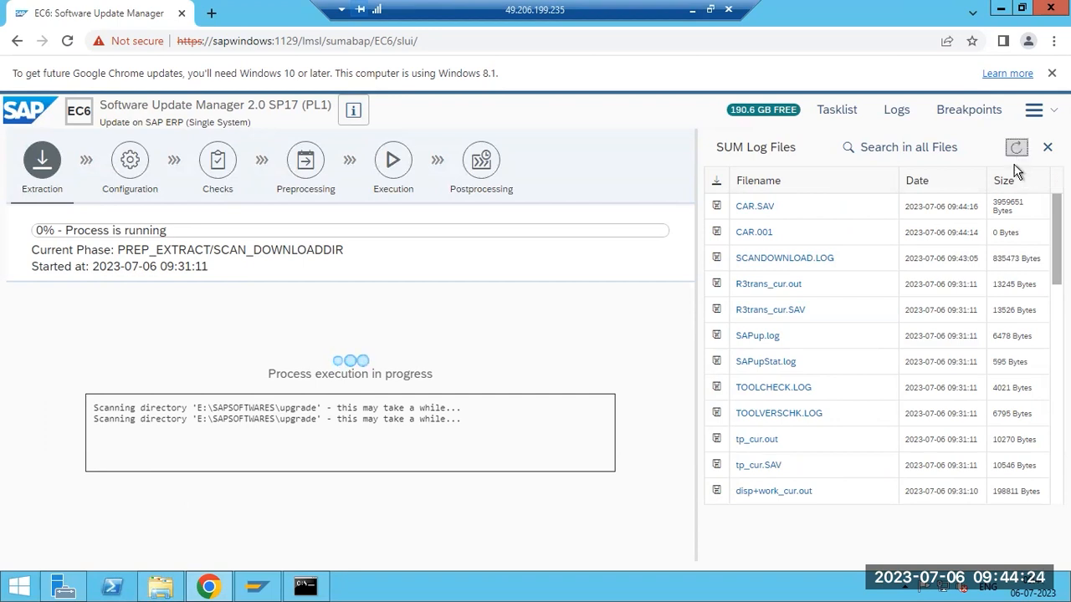
left_click(1017, 158)
- Read the latest entries of SCANDOWNLOAD.LOG, then refresh the log file list and check the current phase
left_click(793, 262)
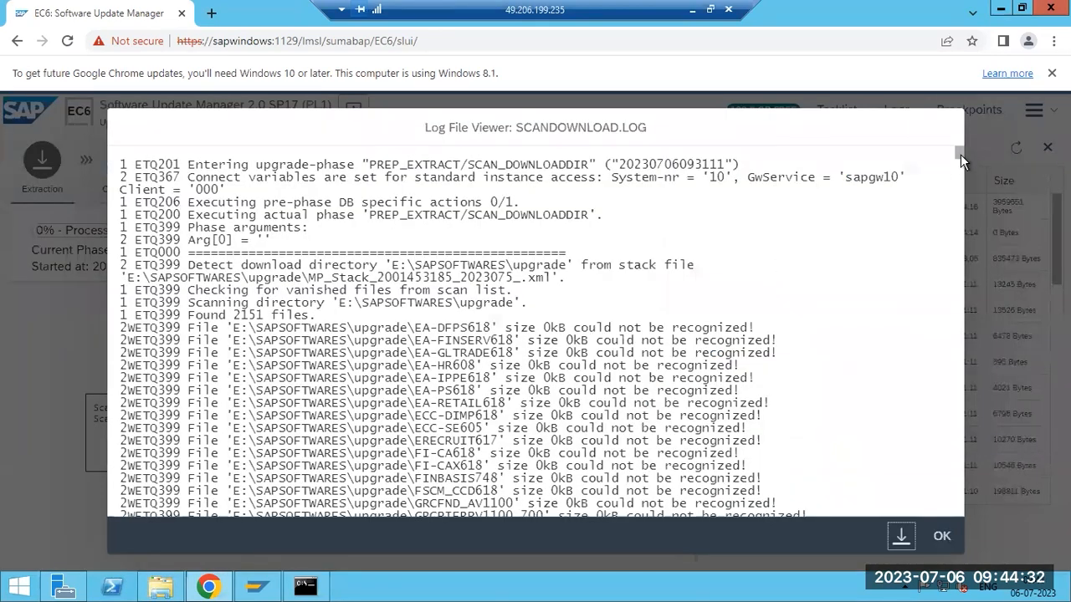
left_click_drag(961, 159, 959, 547)
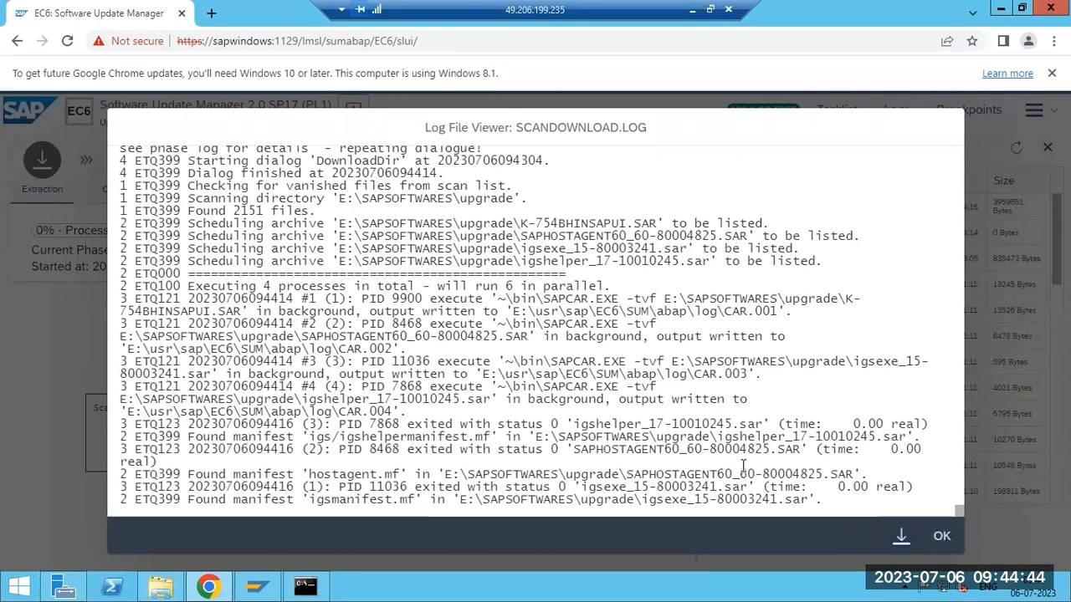
left_click(942, 538)
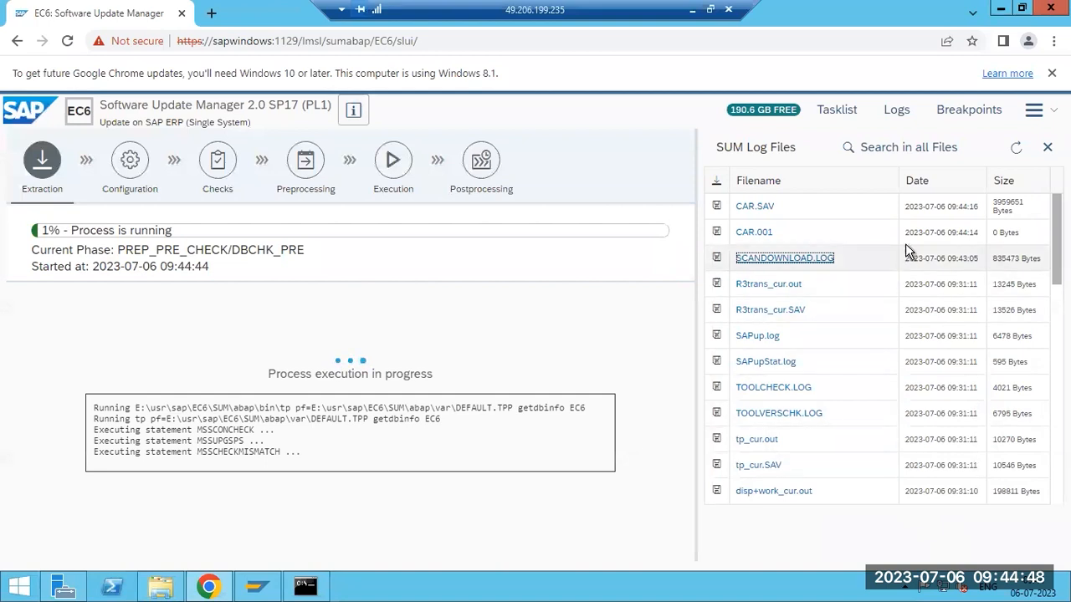
left_click(1018, 148)
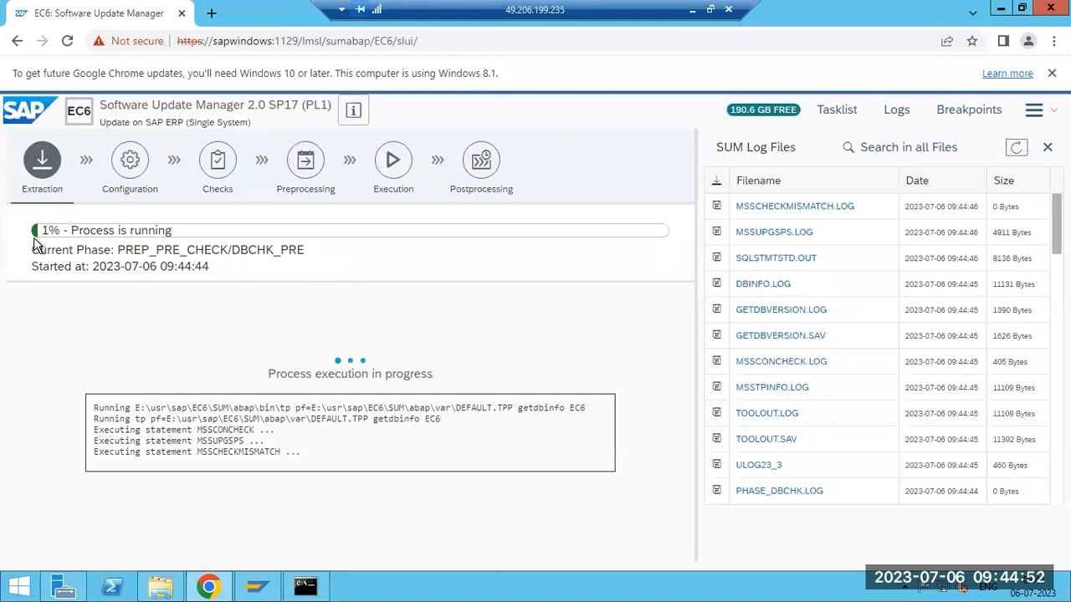
left_click_drag(240, 249, 303, 251)
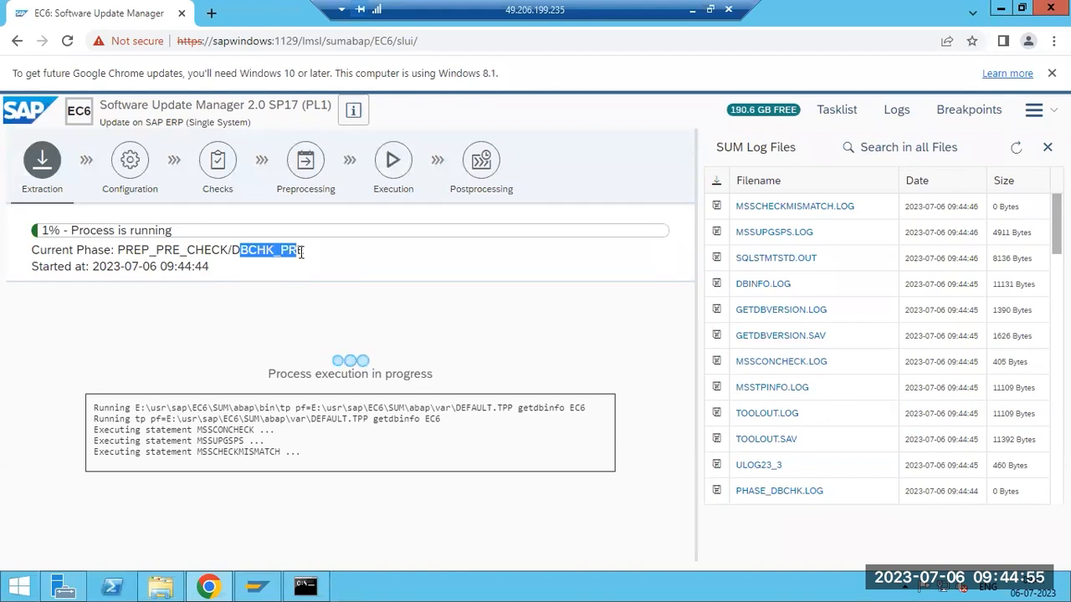
- Examine the DBCHK_PRE phase log from the Extraction tasklist down to its last entries and refresh the tasklist
left_click(839, 113)
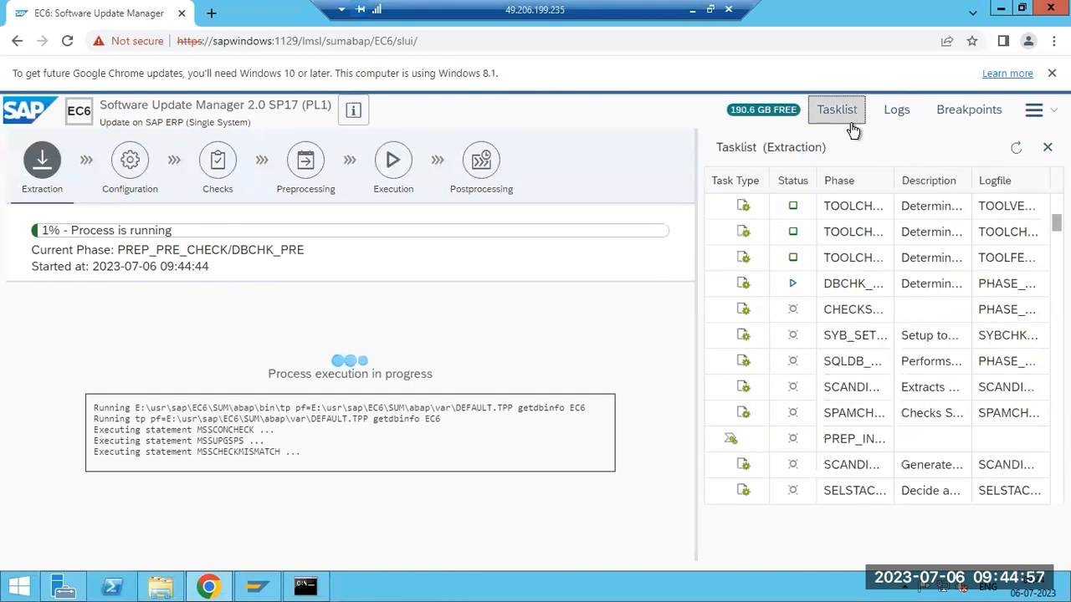
left_click(852, 291)
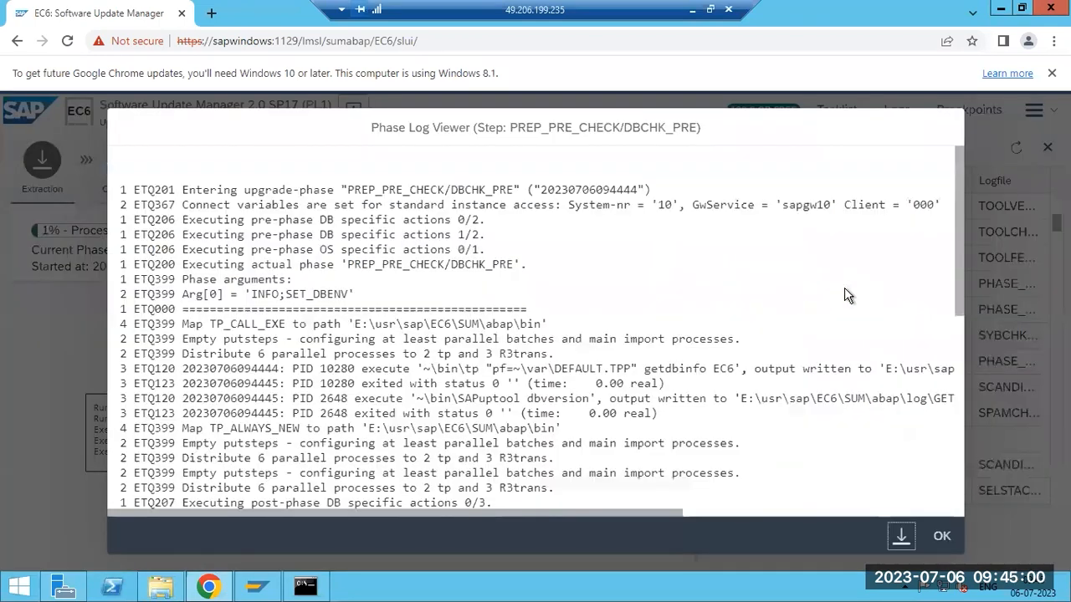
scroll(717, 334, "down", 2)
scroll(716, 335, "down", 3)
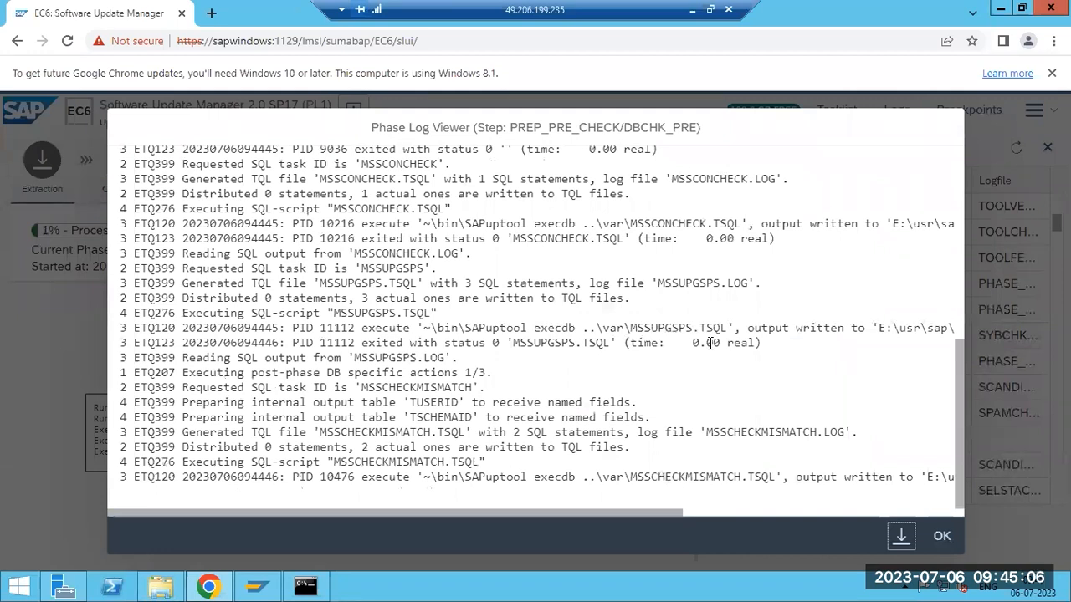
left_click(941, 537)
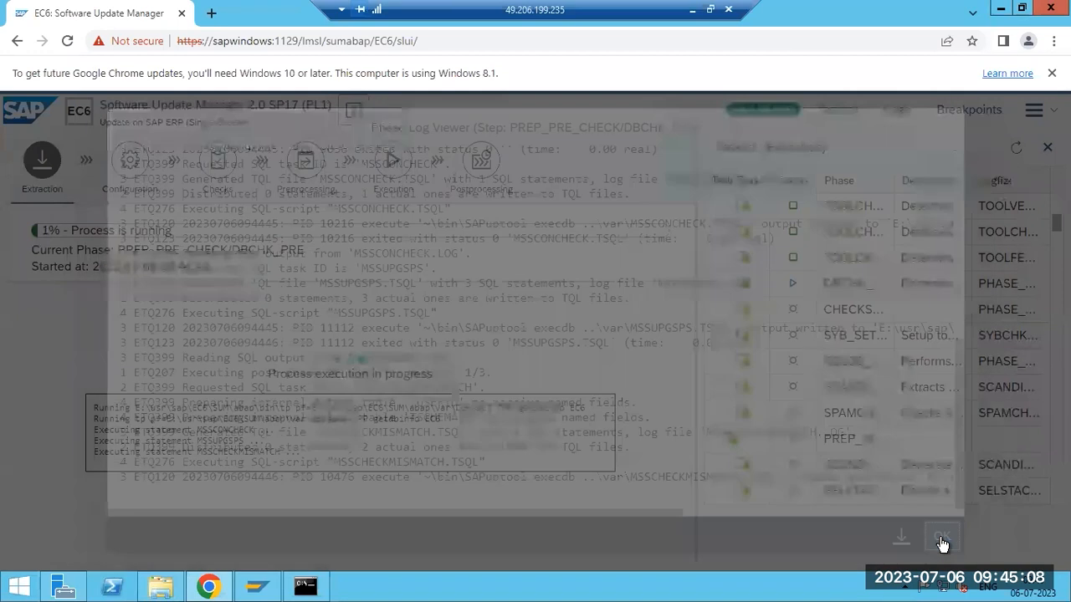
left_click(1016, 149)
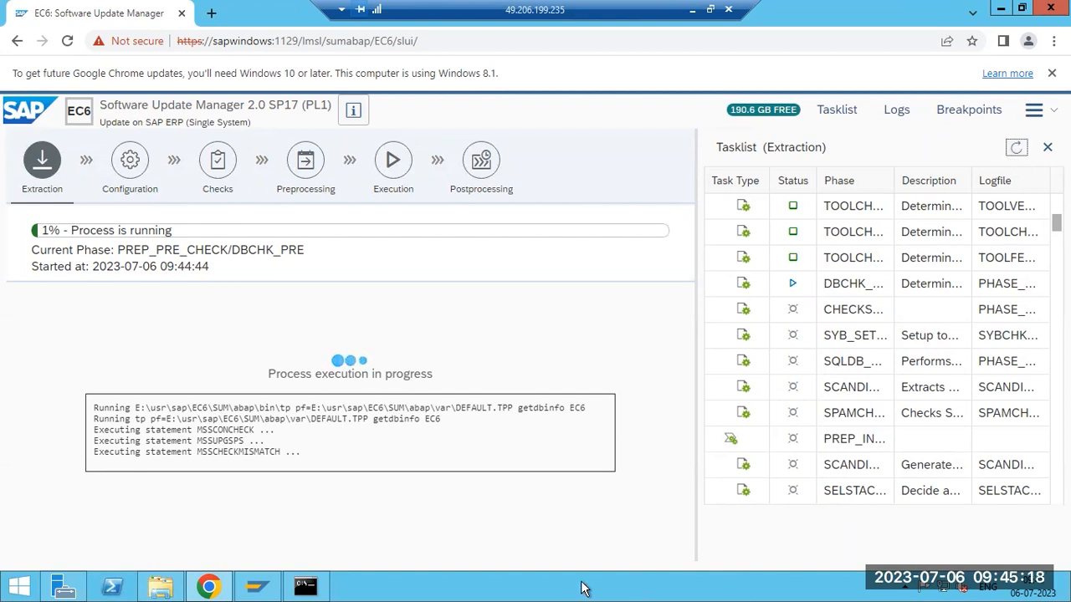
- Switch to File Explorer and permanently delete the NEWKERNEL-1200 folder from the SAP (E:) drive, granting administrator permission
left_click(161, 587)
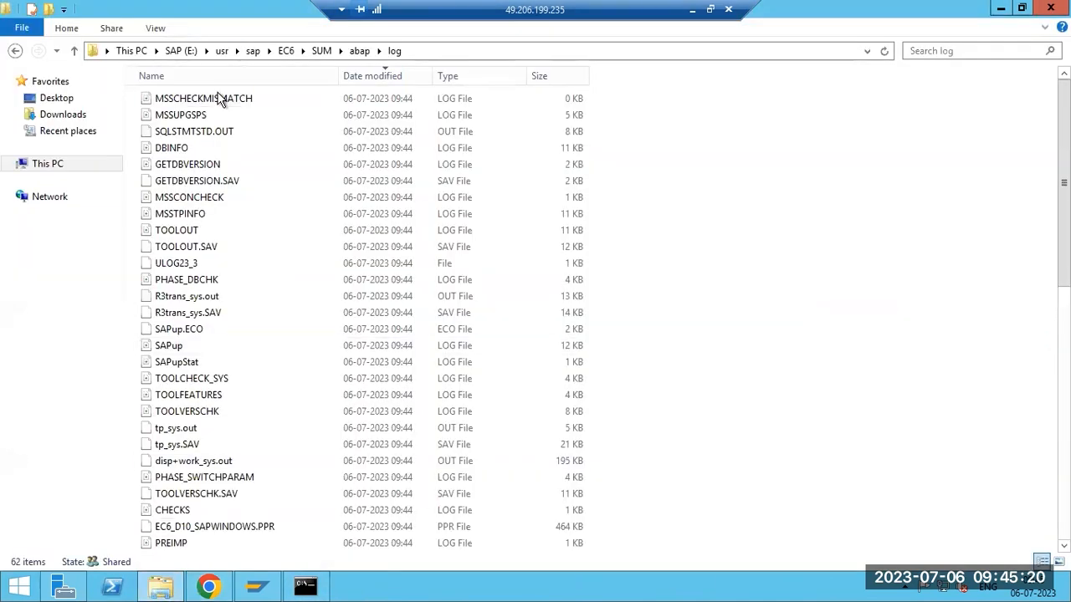
left_click(133, 52)
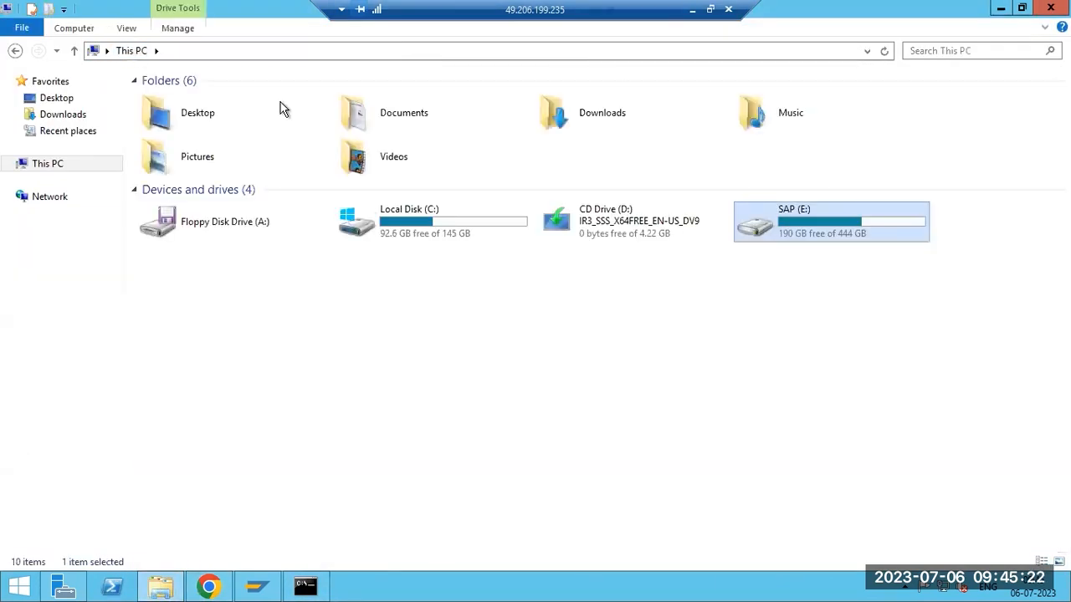
double_click(842, 231)
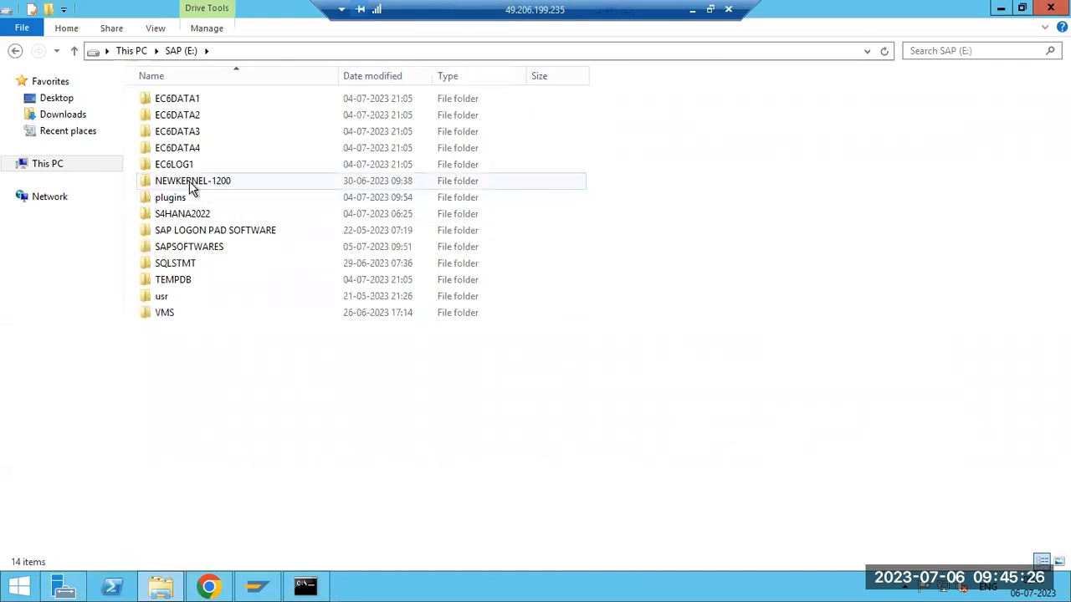
double_click(189, 182)
left_click(181, 51)
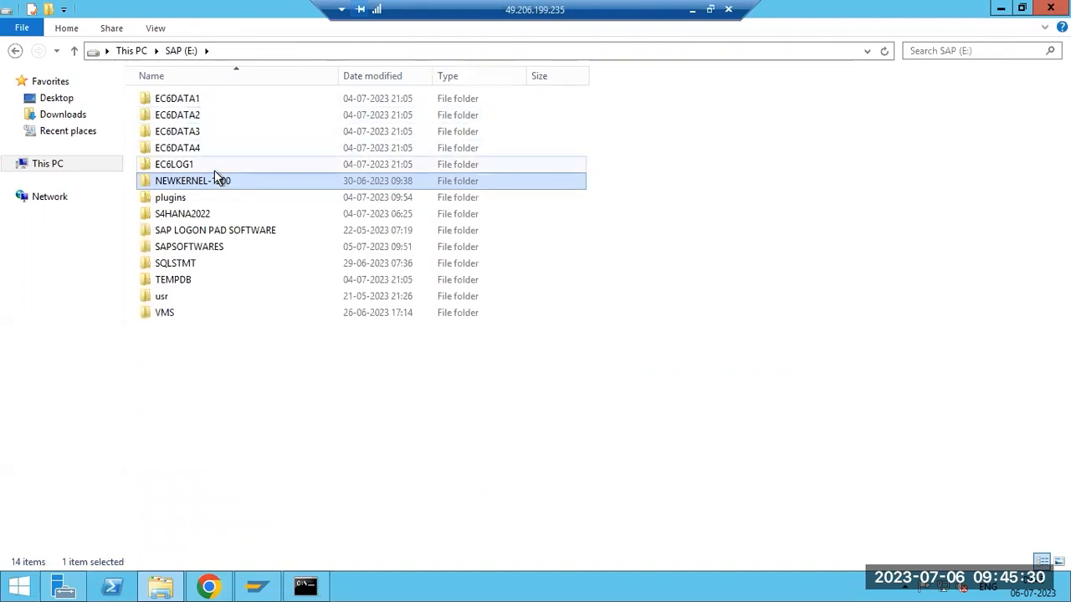
key("shift+Delete")
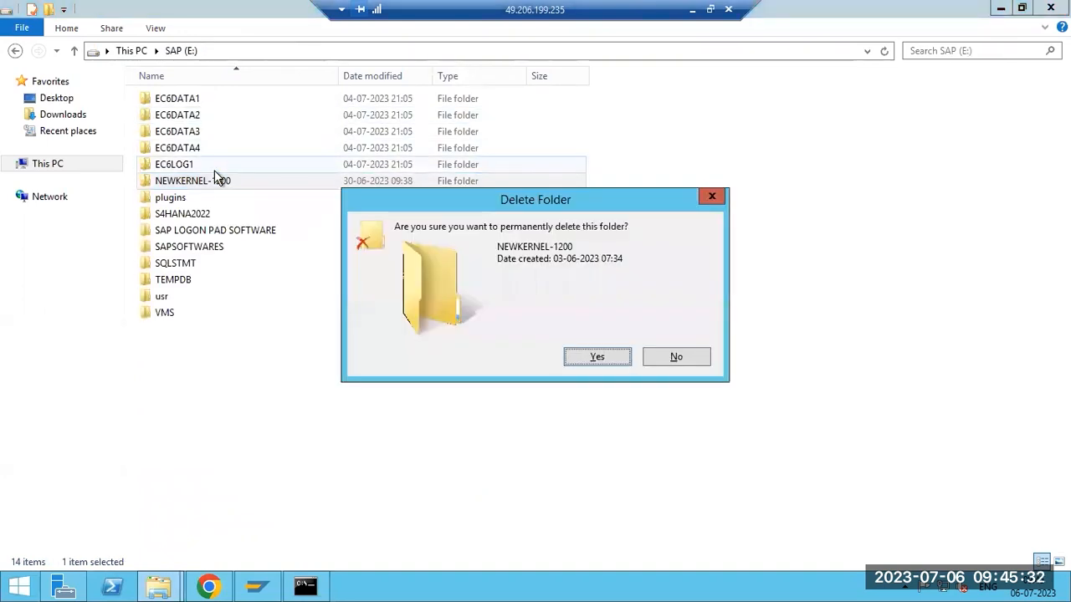
left_click(596, 358)
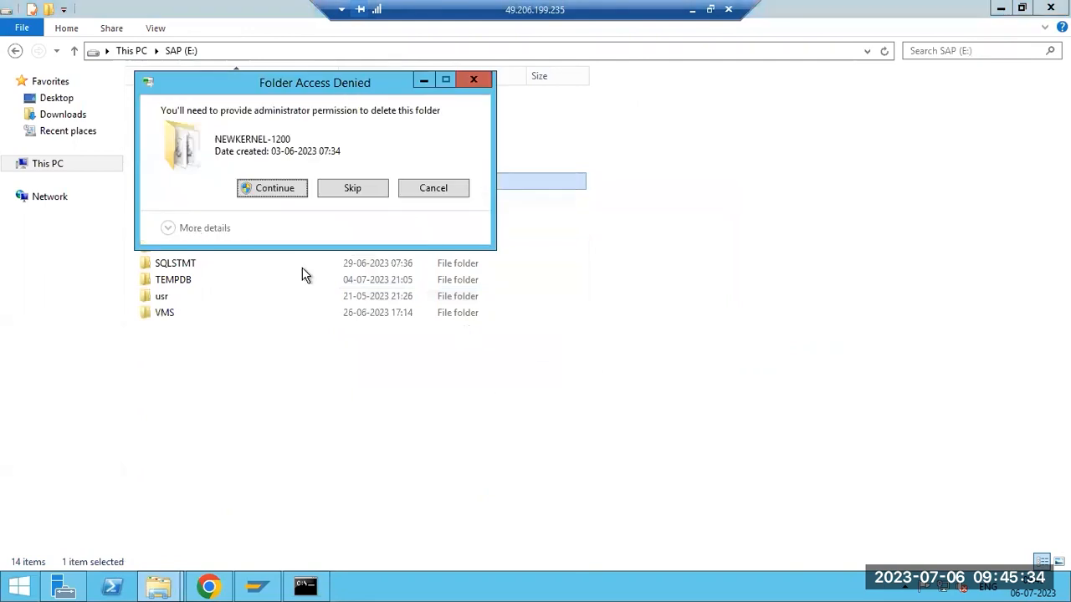
left_click(266, 188)
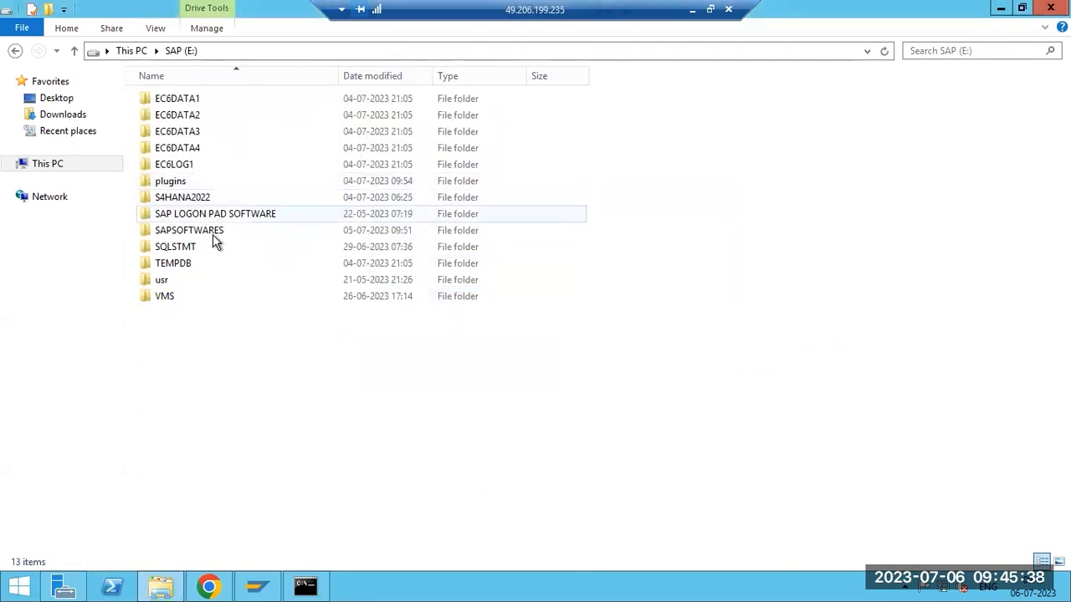
- Look through the S4HANA2022 and SAP LOGON PAD SOFTWARE folders on the SAP (E:) drive
double_click(179, 201)
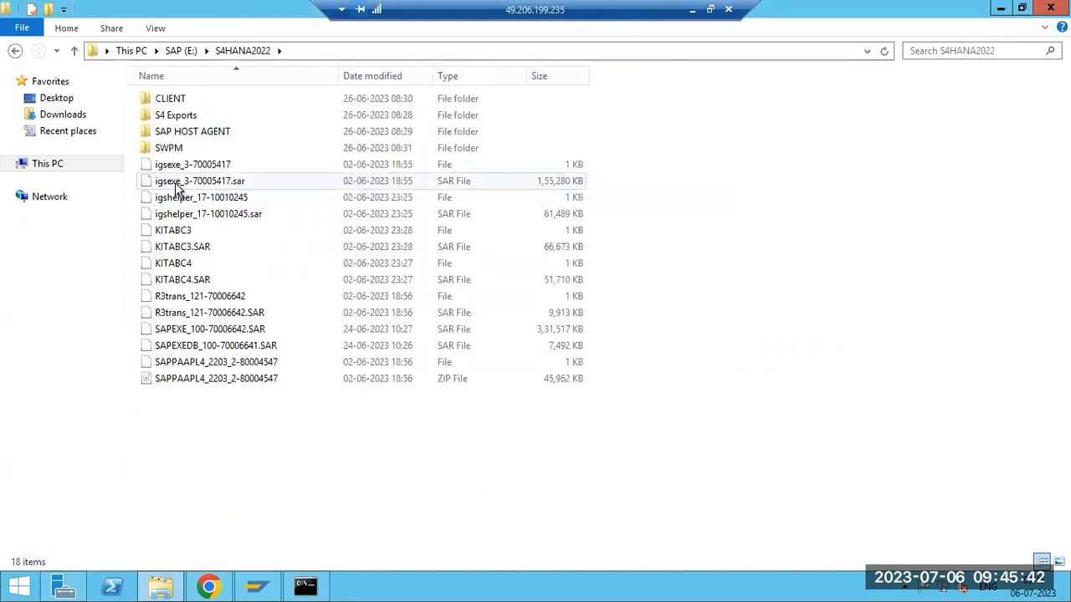
left_click(181, 50)
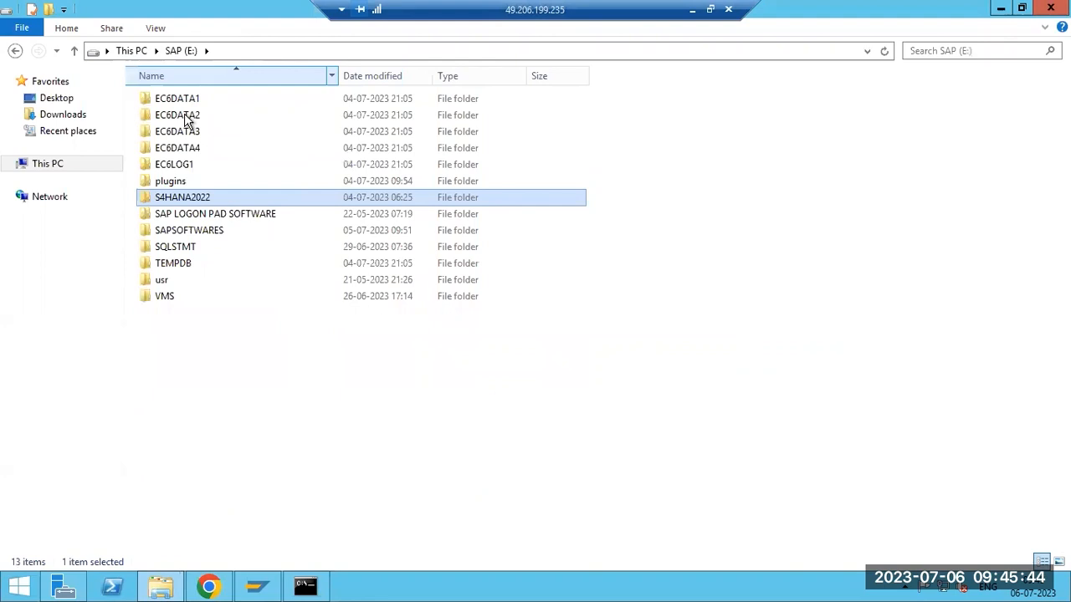
double_click(195, 216)
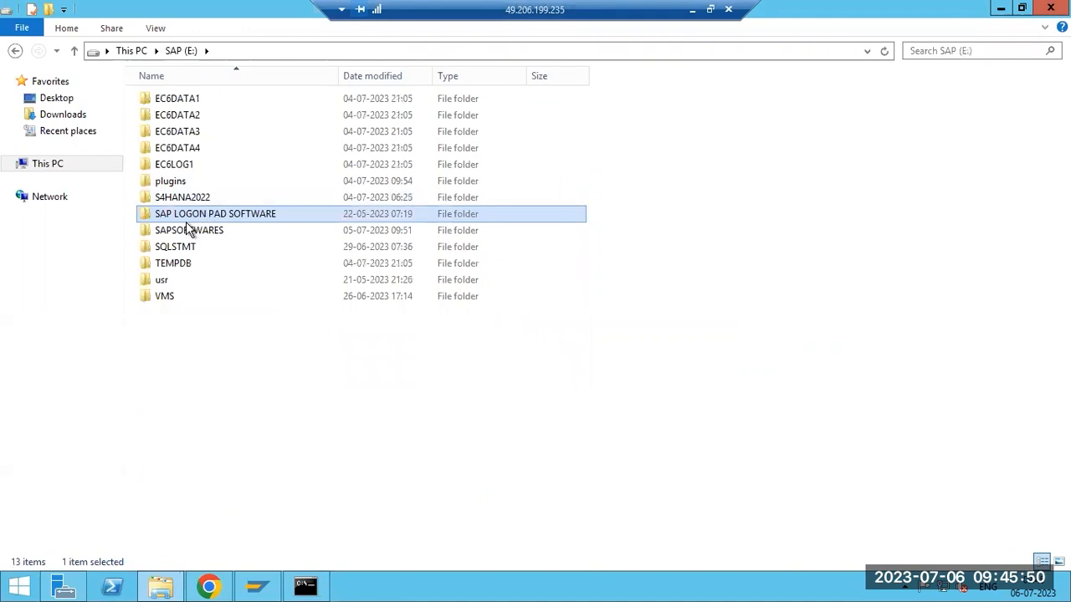
- Permanently delete the NWEXPORT folder from the SAPSOFTWARES folder on the SAP (E:) drive
double_click(187, 230)
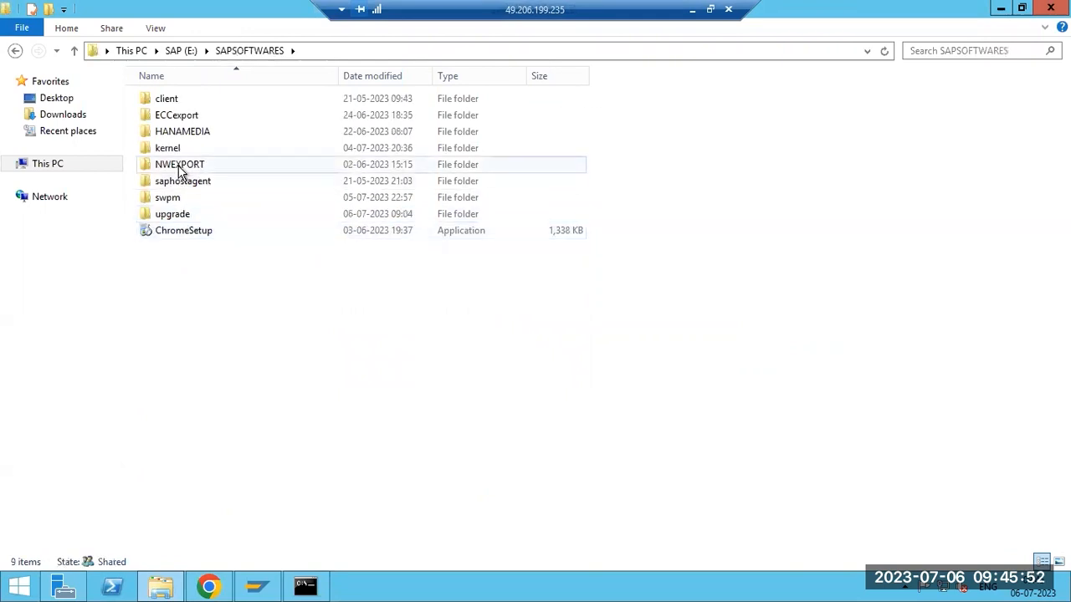
left_click(180, 171)
key("shift+Delete")
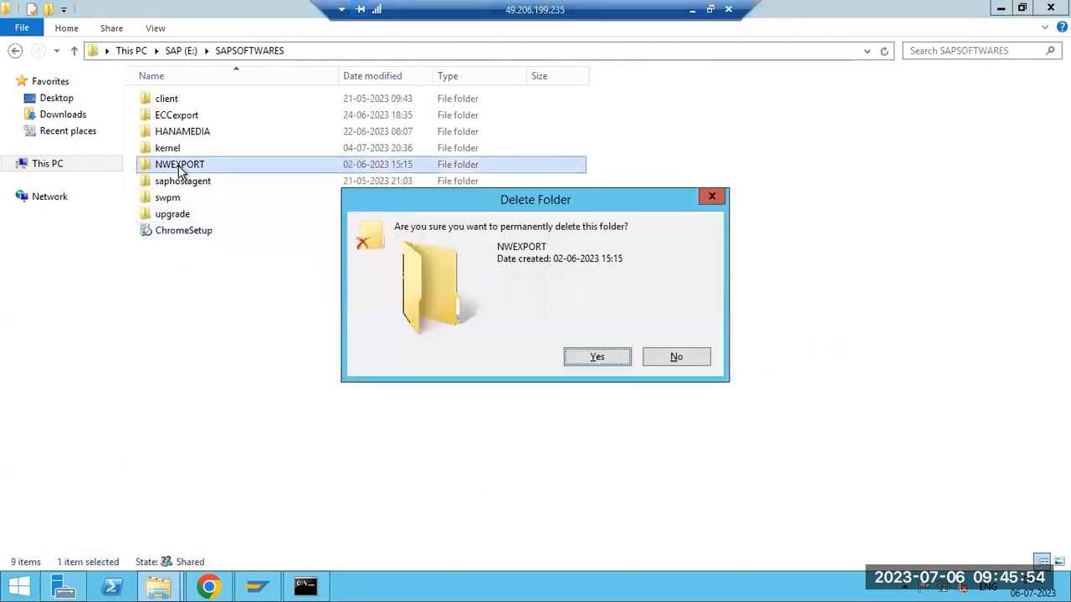
left_click(619, 357)
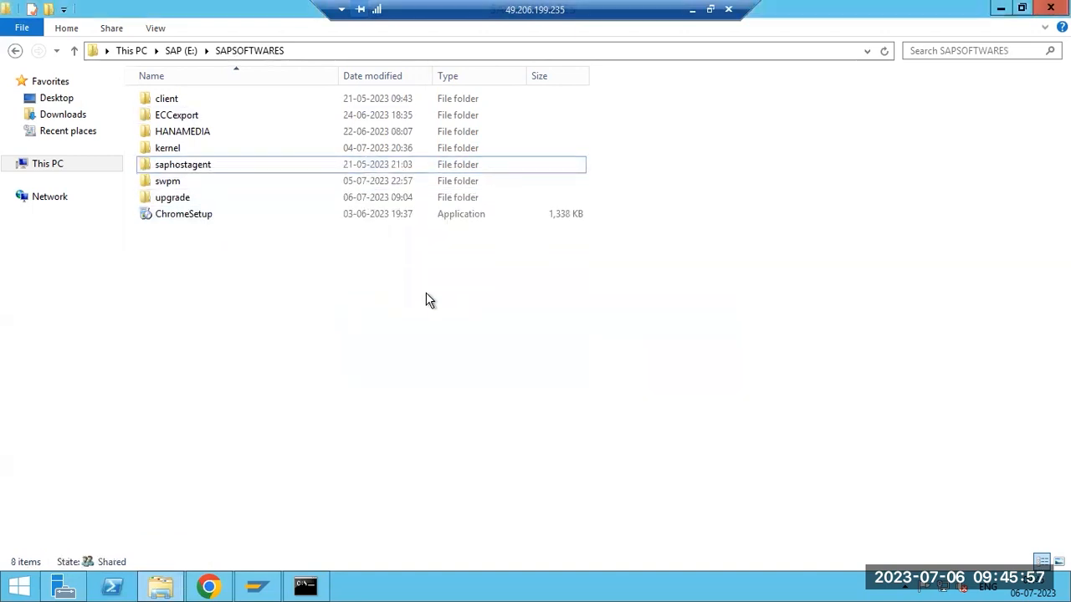
- Look through the ECCexport folder in SAPSOFTWARES and the SQLSTMT folder on the SAP (E:) drive
double_click(177, 117)
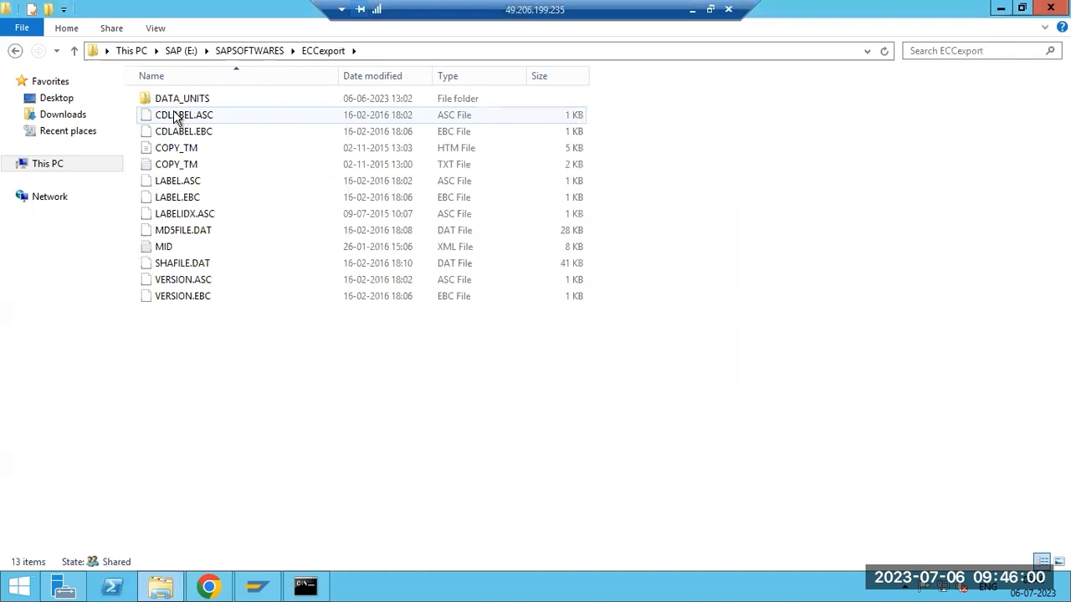
left_click(181, 50)
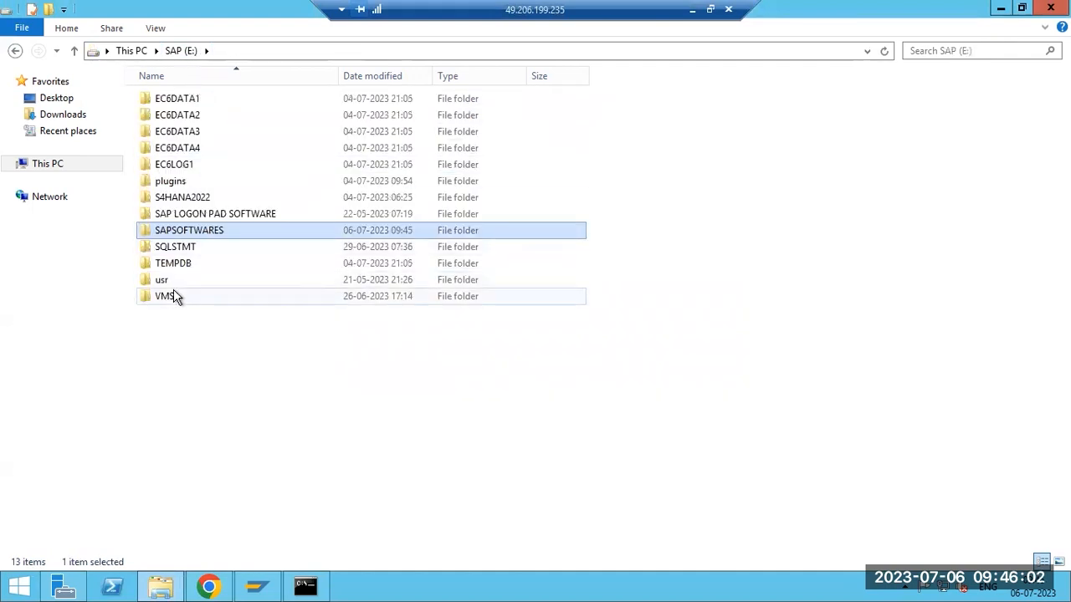
double_click(173, 248)
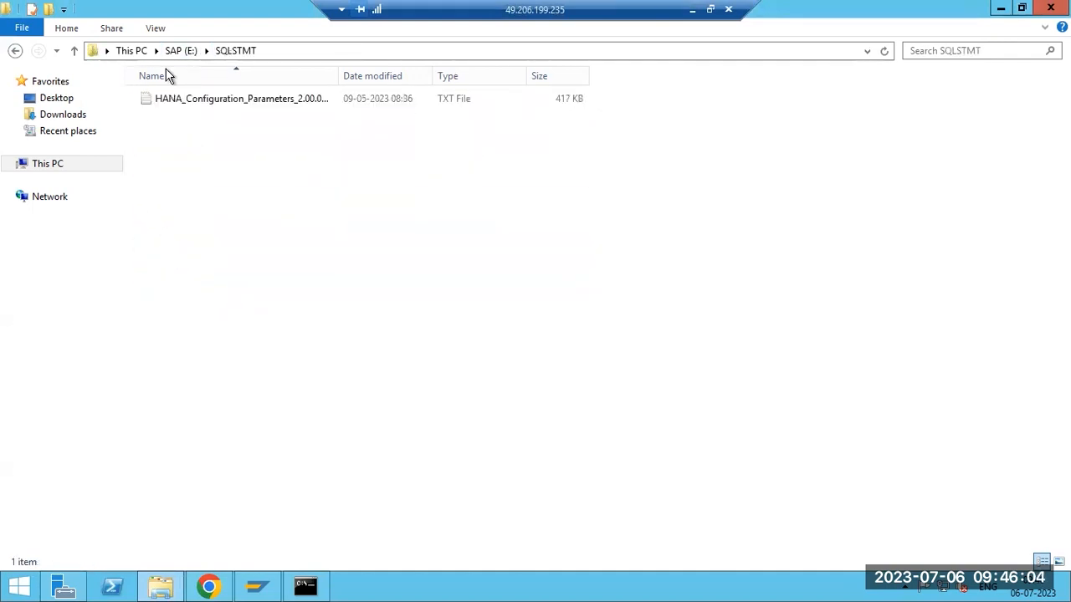
left_click(181, 52)
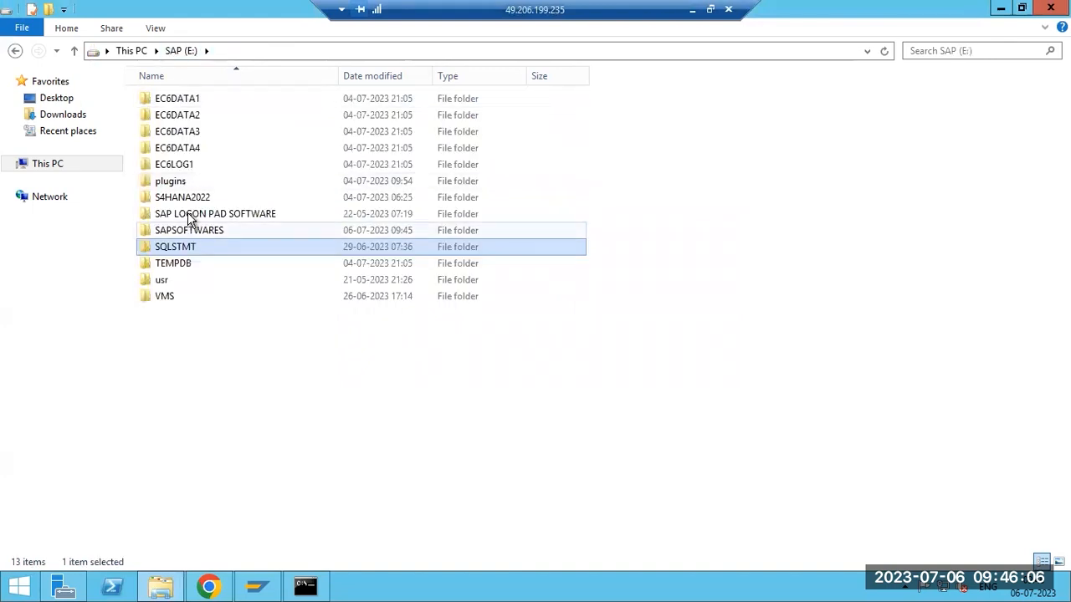
- Refresh the This PC drive overview to check the free space on the SAP (E:) drive
left_click(45, 166)
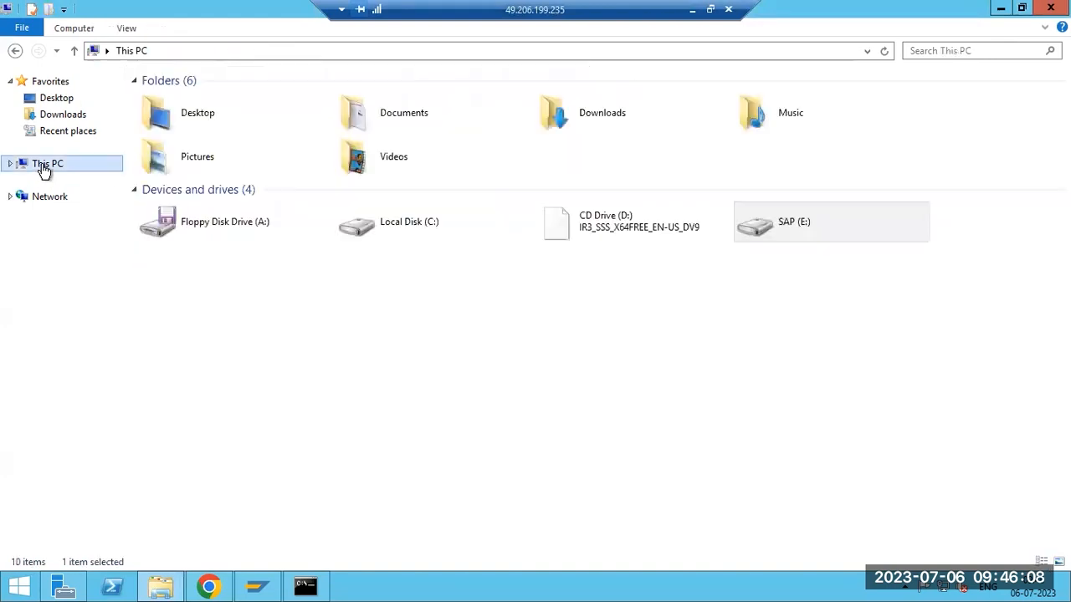
right_click(703, 332)
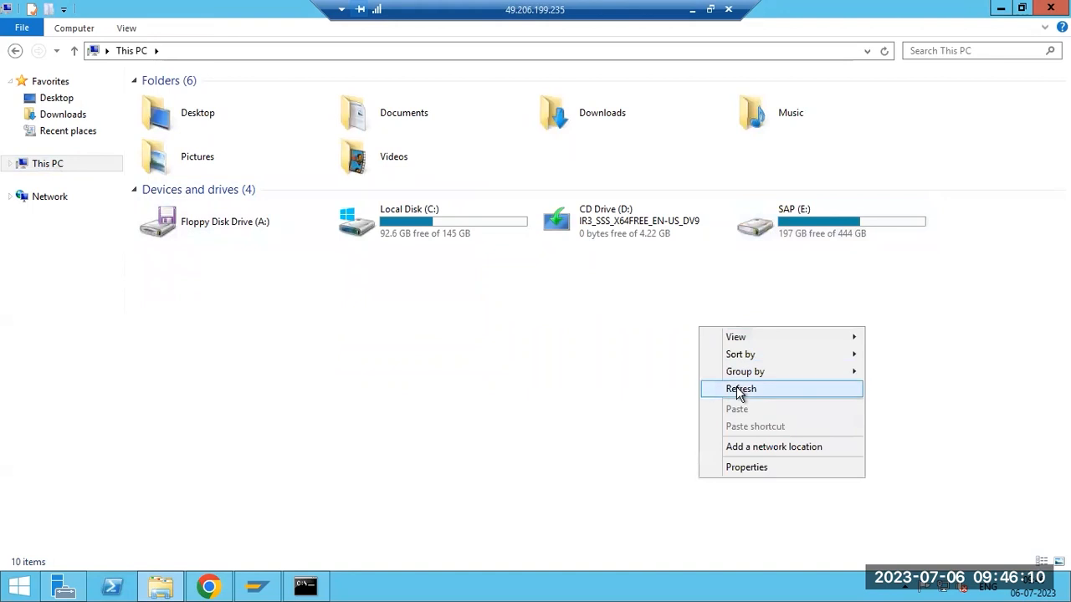
left_click(740, 388)
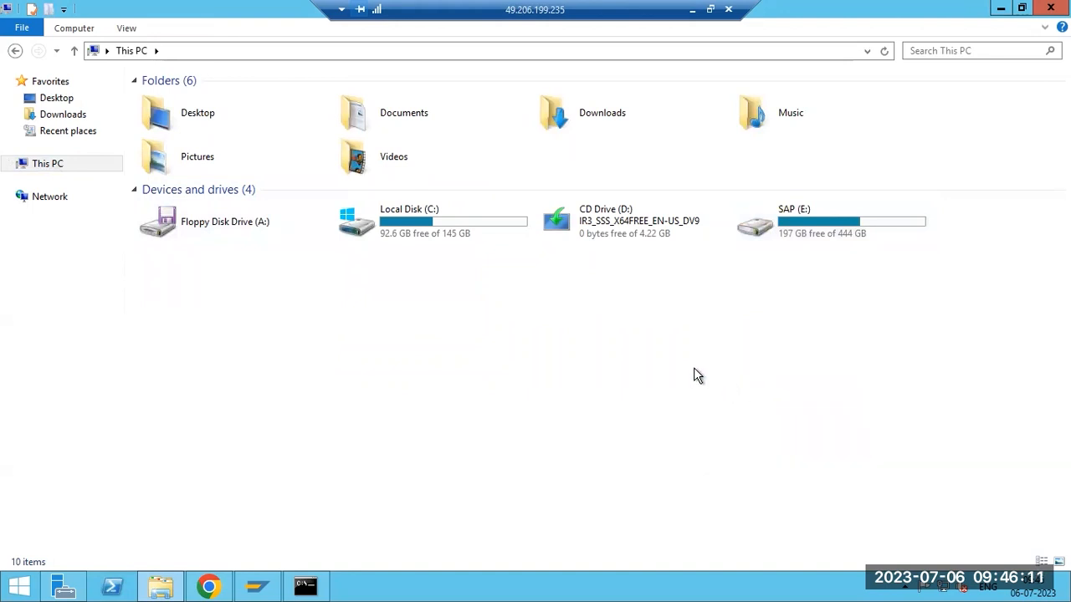
- Switch to Software Update Manager in Chrome, refresh the Extraction tasklist and check the free space on the SUM partition
left_click(208, 586)
left_click(1018, 152)
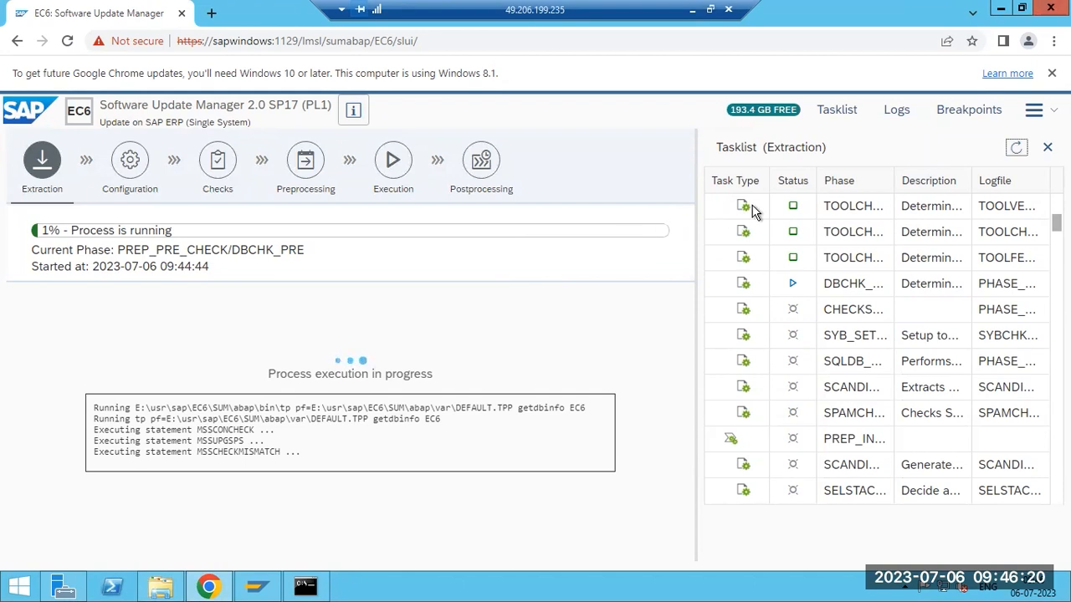
left_click(1017, 148)
mouse_move(730, 112)
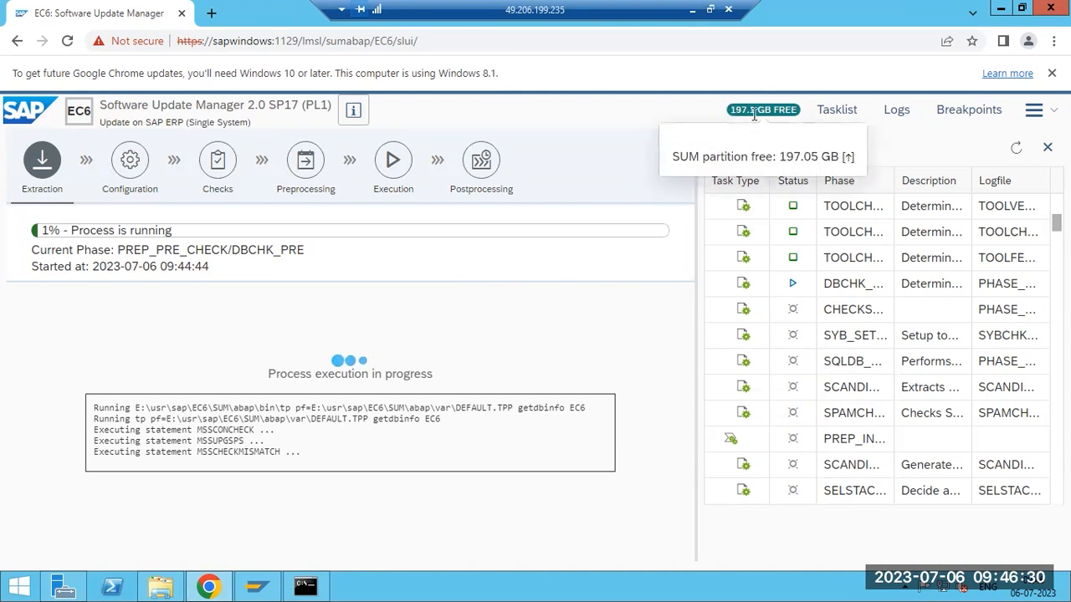
- Switch to File Explorer to check the Downloads folder, then return to Software Update Manager
left_click(161, 586)
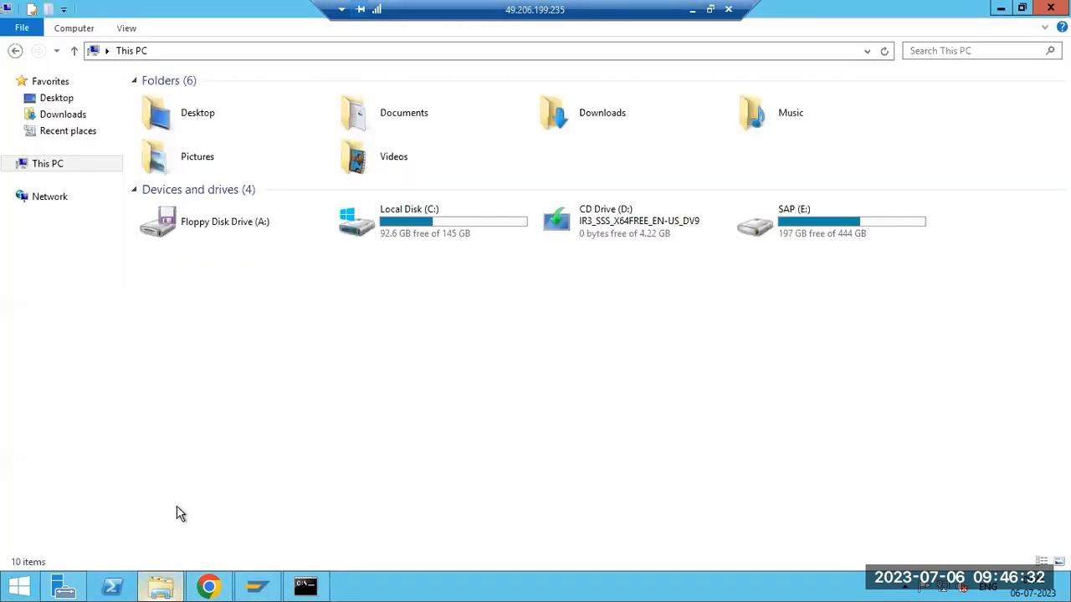
left_click(62, 115)
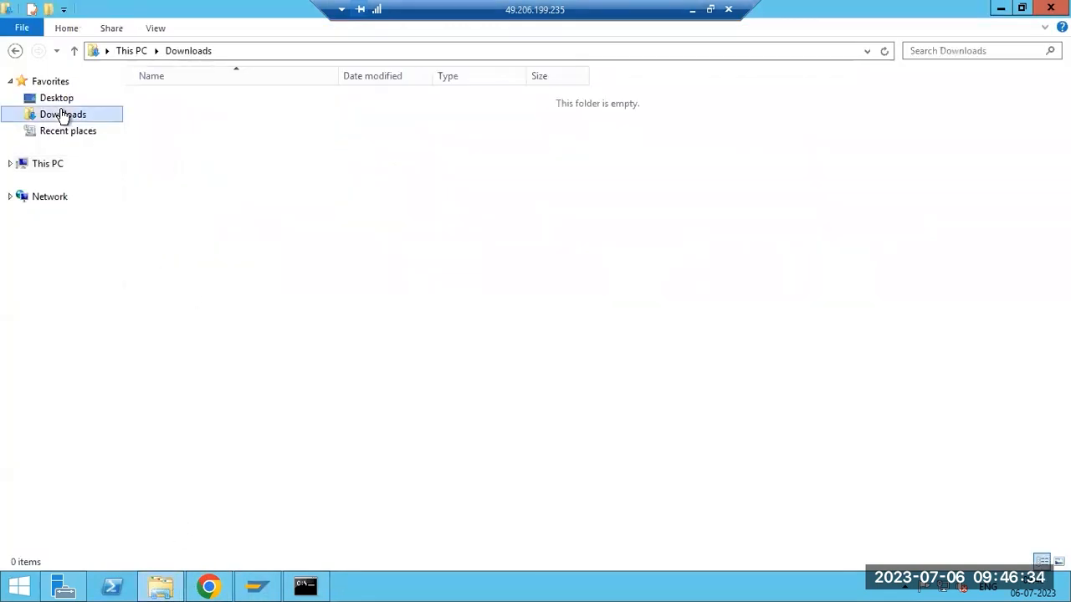
left_click(160, 586)
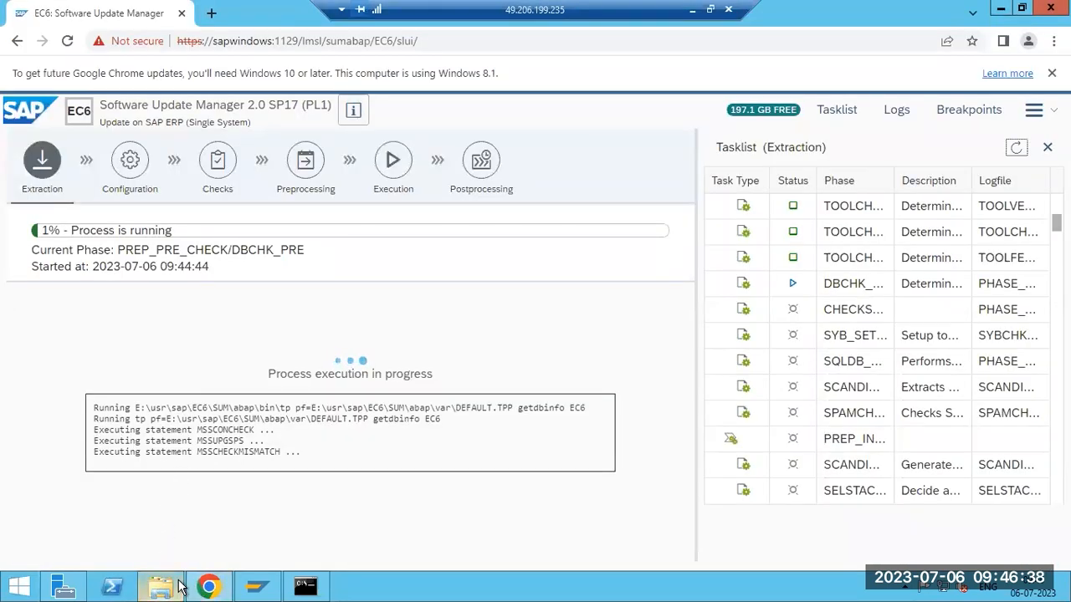
- Examine the last entries of the DBCHK_PRE phase log about the MSSCHECKMISMATCH script, then close the log
left_click(847, 280)
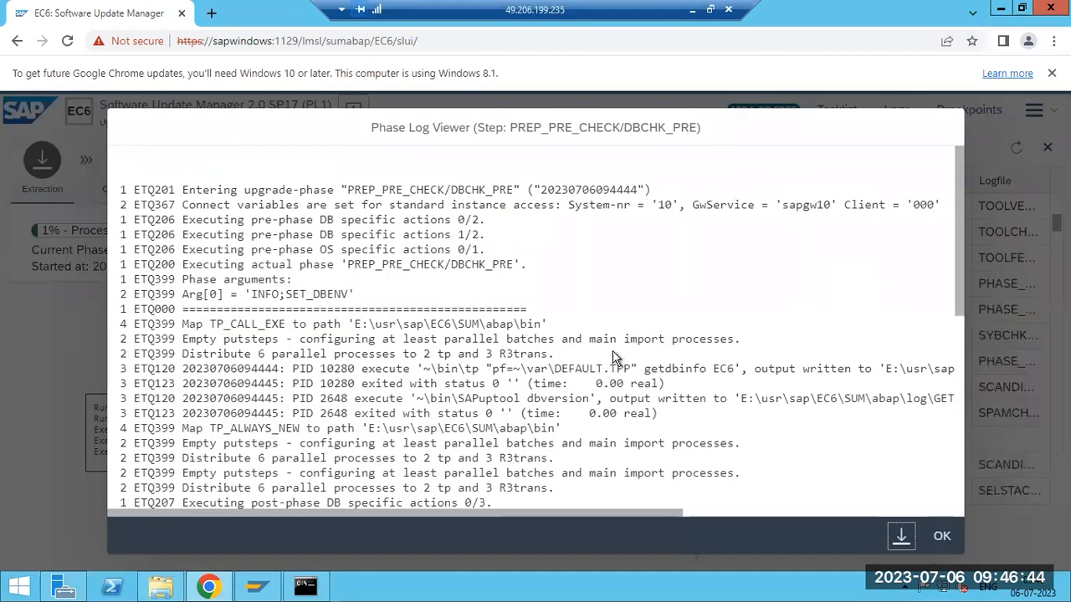
scroll(437, 359, "down", 5)
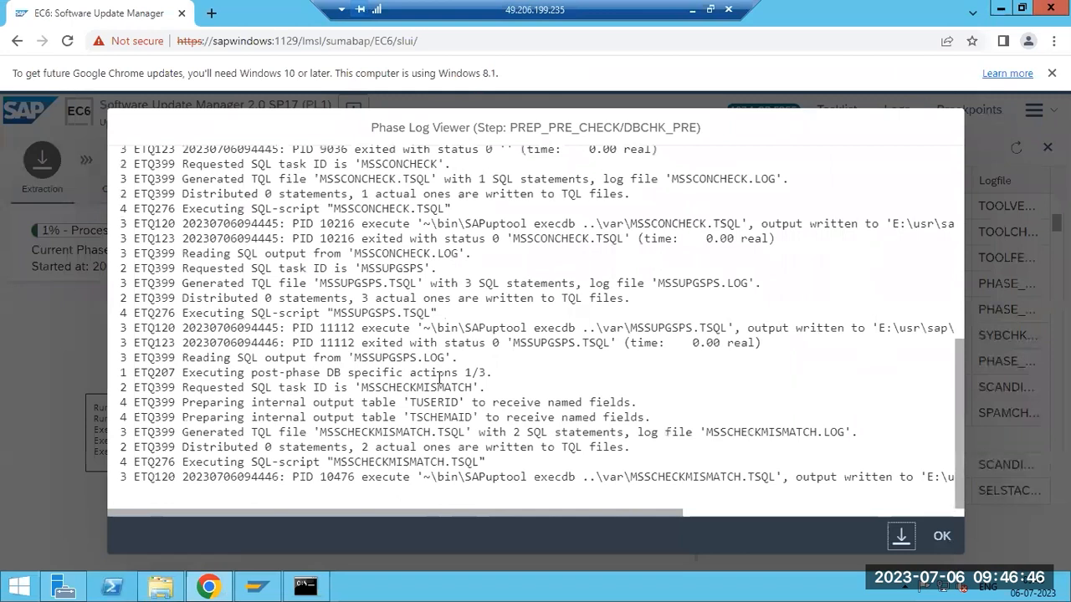
left_click_drag(324, 461, 465, 449)
left_click_drag(444, 387, 514, 460)
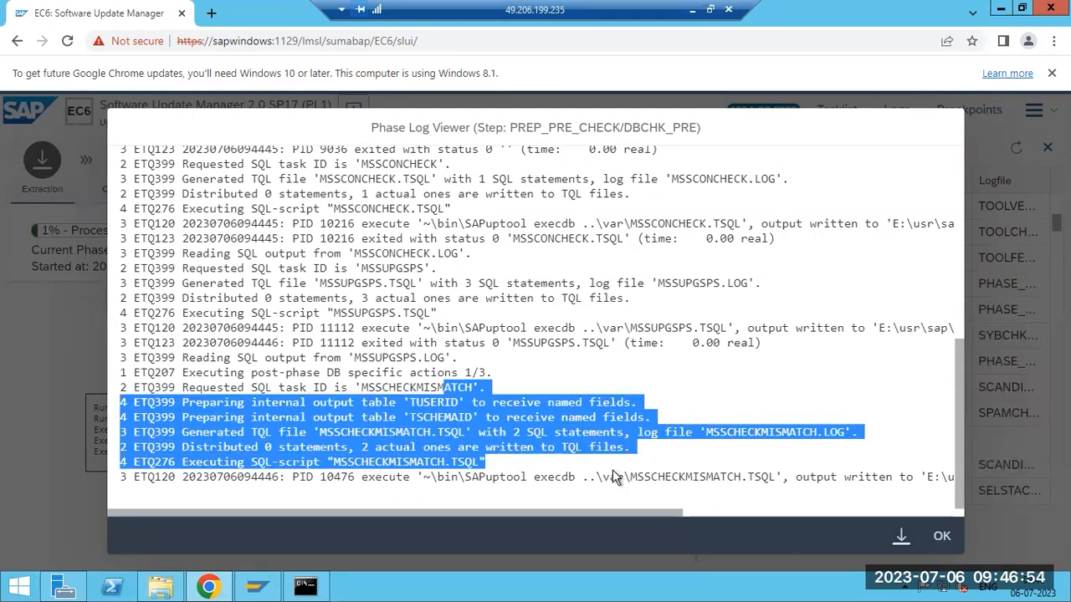
left_click(941, 536)
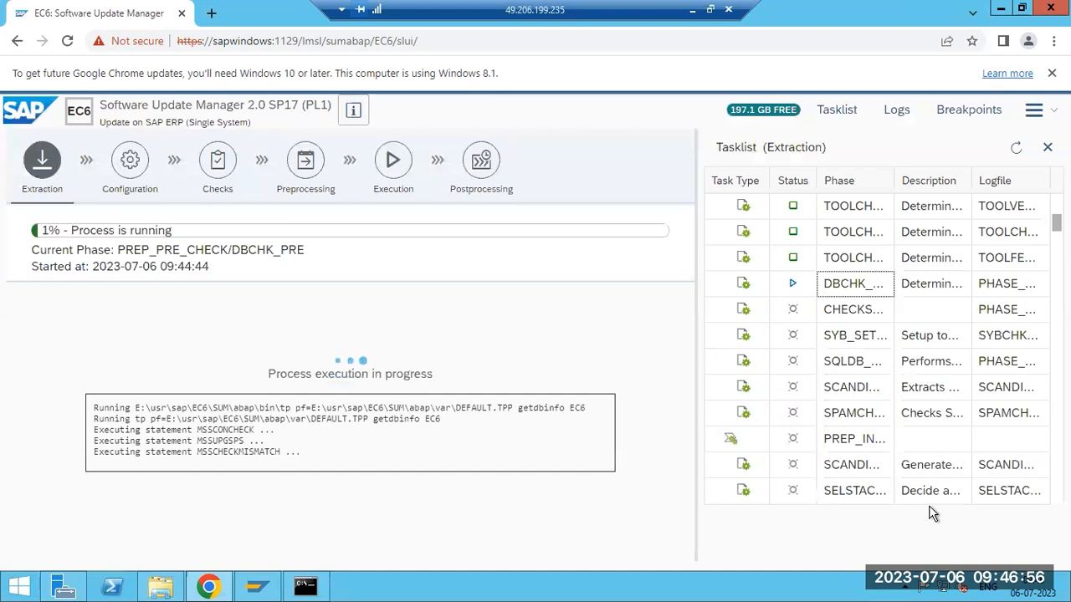
- Reopen the Extraction tasklist and read the details in the Software Update Manager information window
left_click(841, 117)
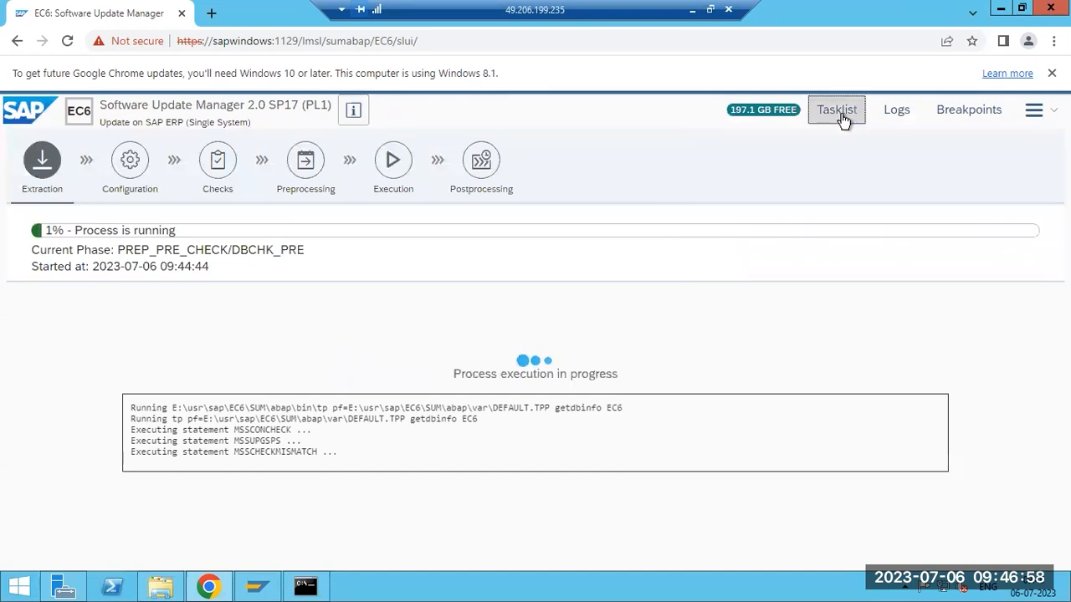
left_click(838, 114)
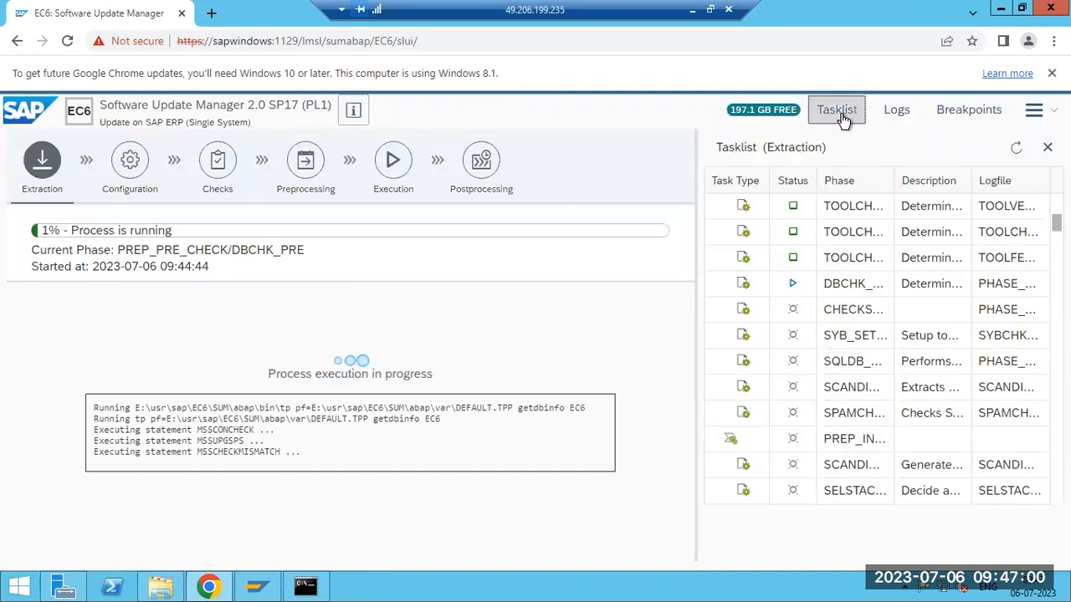
left_click(1034, 114)
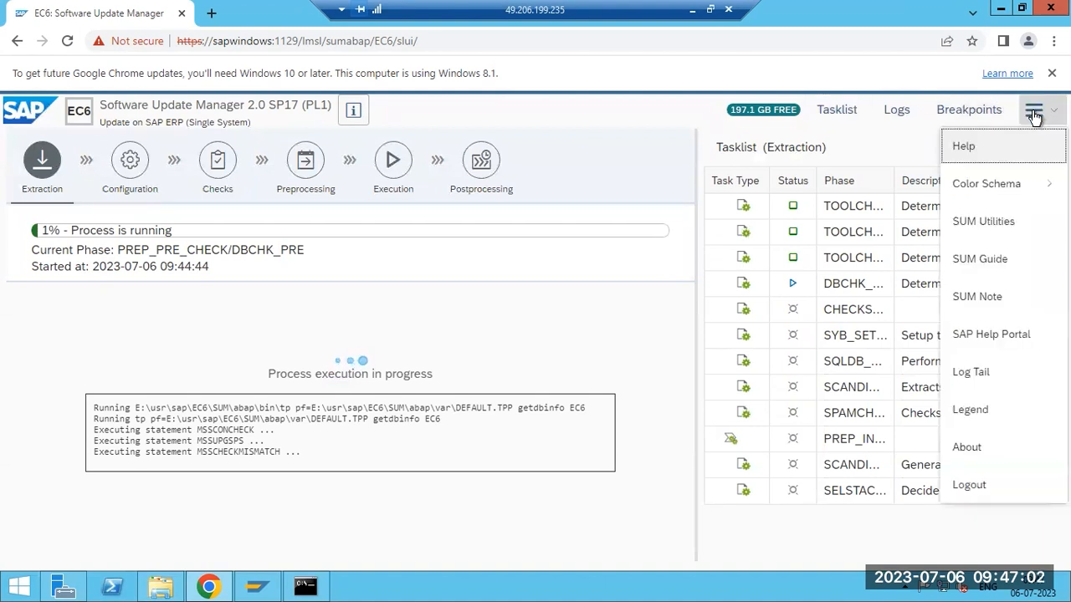
left_click(556, 117)
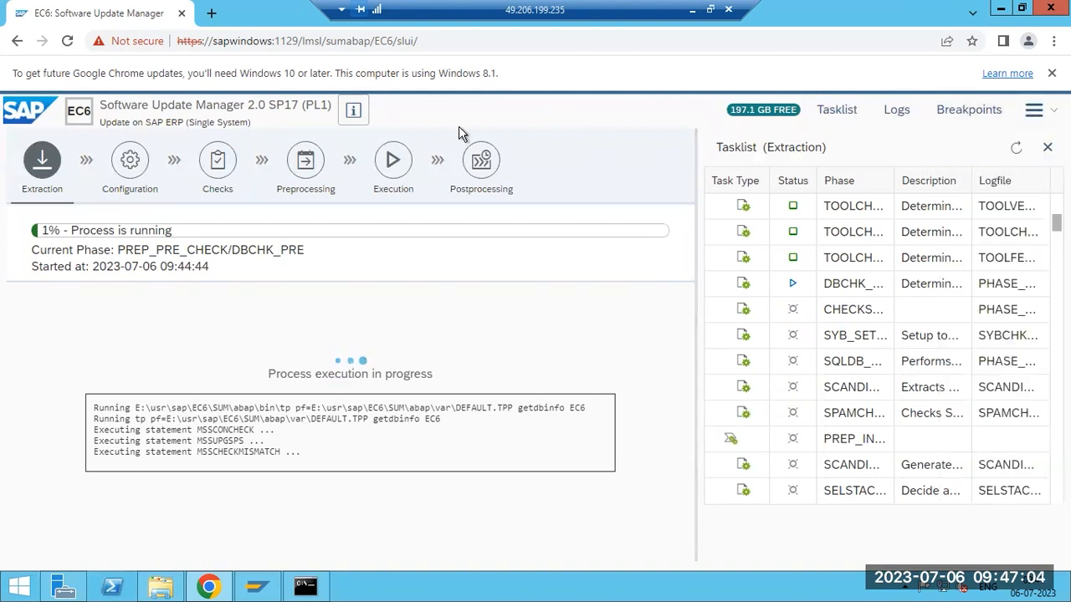
left_click(351, 116)
left_click_drag(428, 211, 636, 214)
left_click(944, 144)
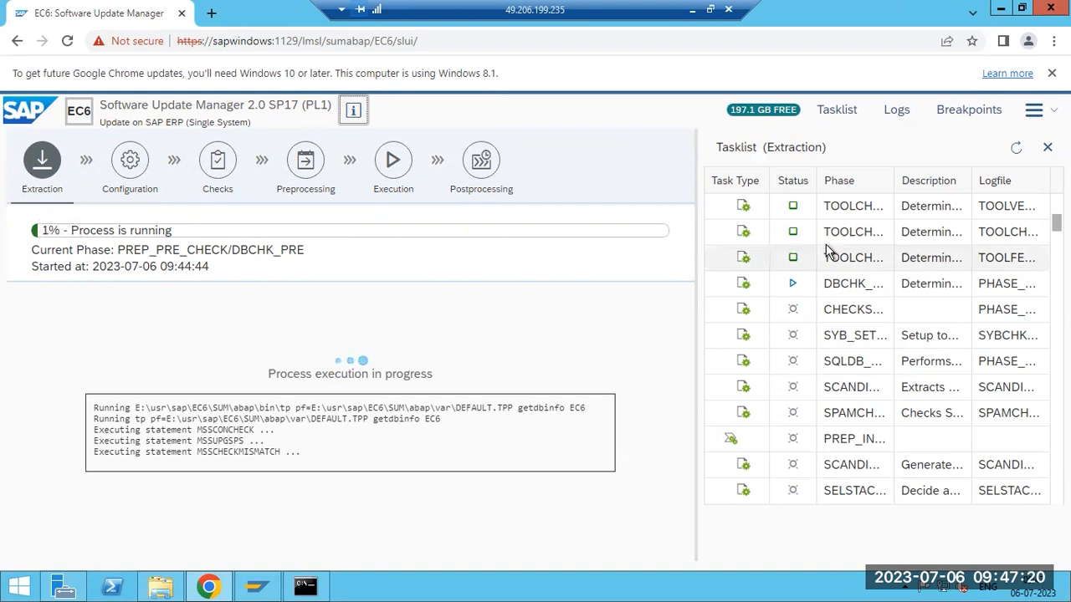
- Refresh and reopen the Extraction tasklist, then check the phase statuses against the current phase
left_click(1016, 148)
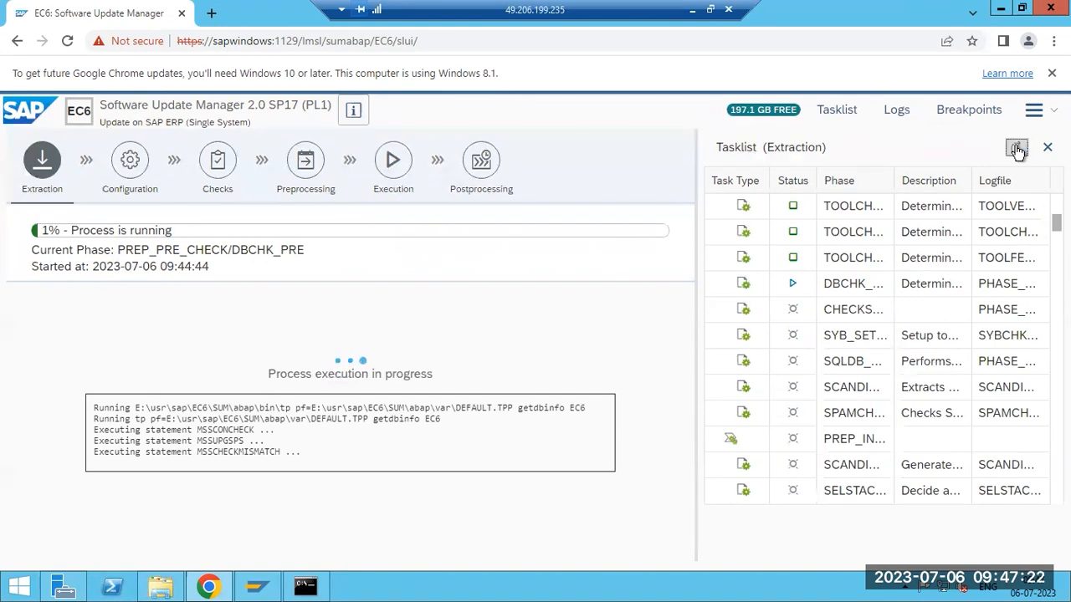
left_click(1016, 149)
left_click(837, 110)
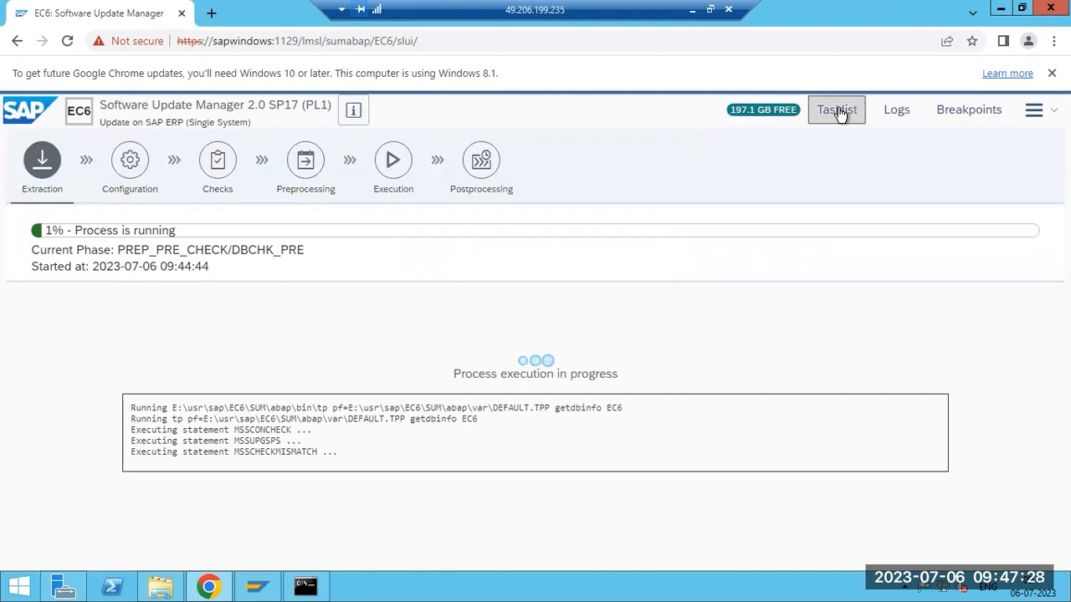
left_click(838, 112)
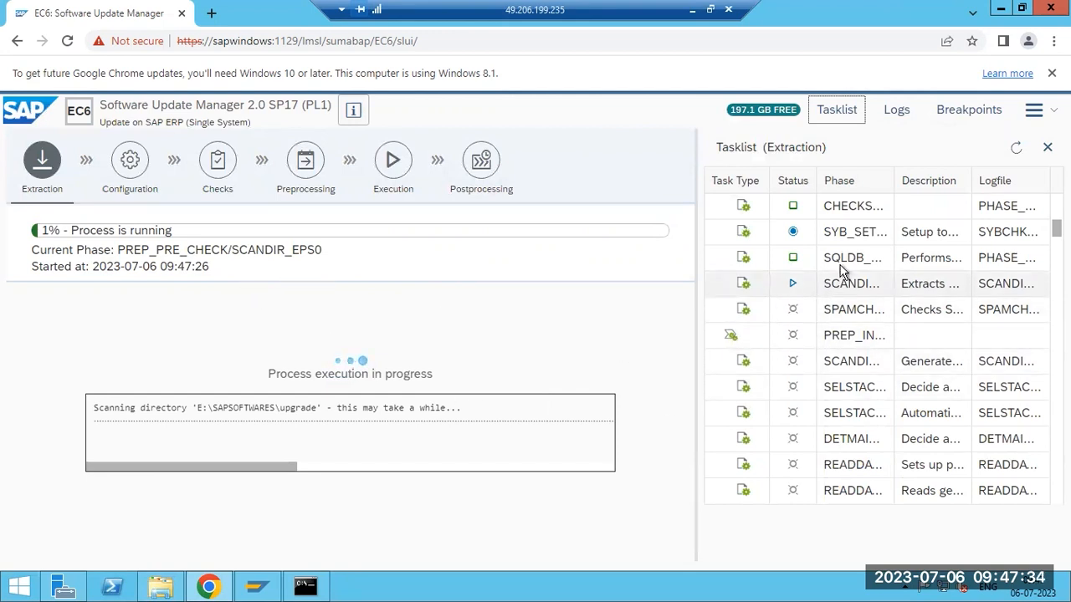
scroll(843, 285, "up", 3)
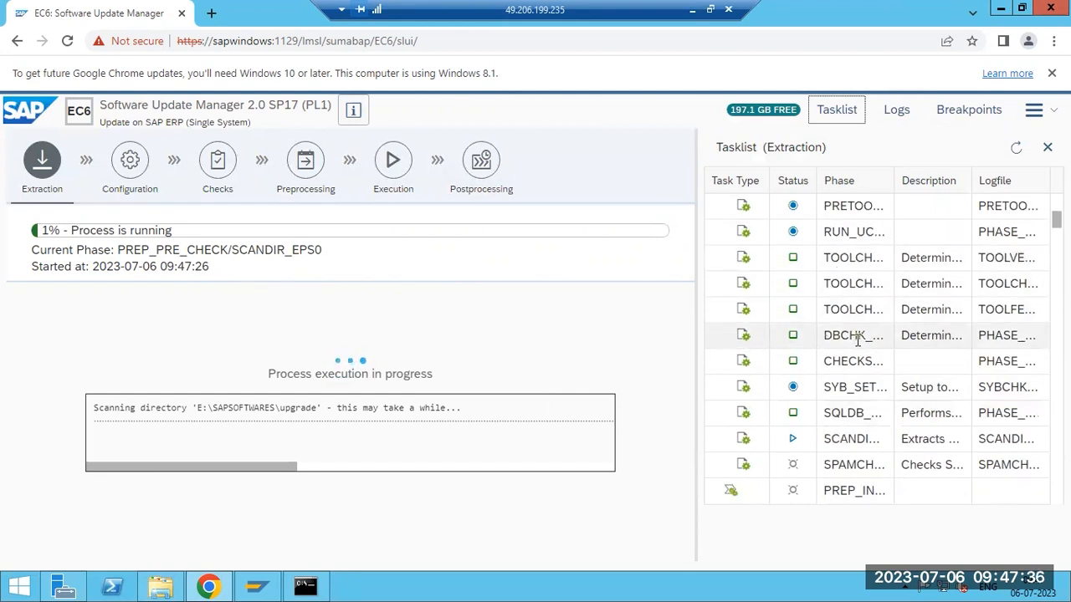
left_click_drag(264, 250, 305, 252)
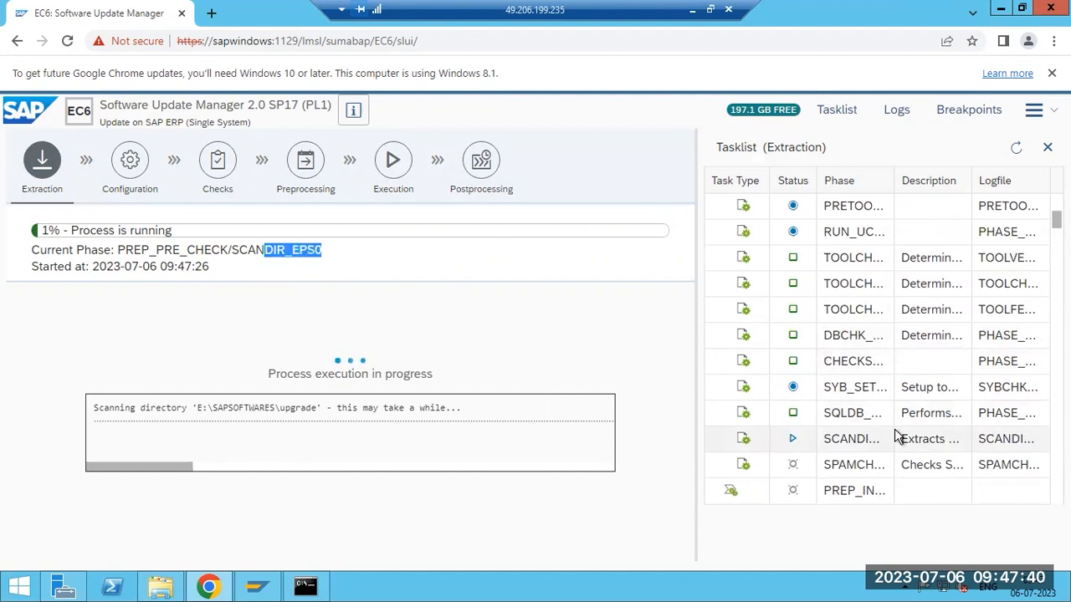
scroll(887, 437, "down", 1)
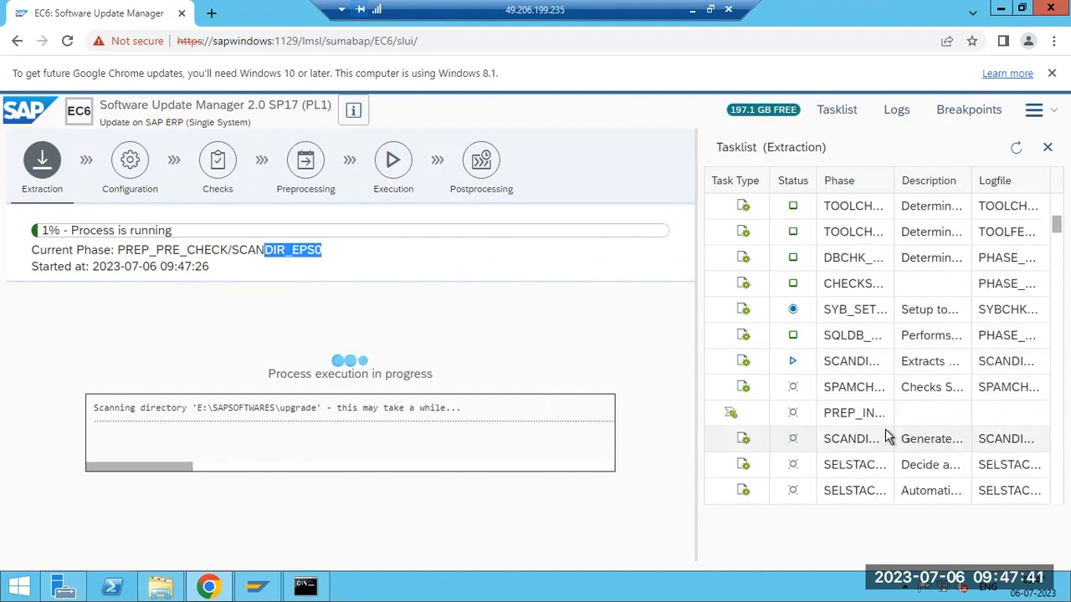
- Examine the end of the SCANDIR_EPS0 phase log for the parallel unpack processes and their target directory
left_click(846, 360)
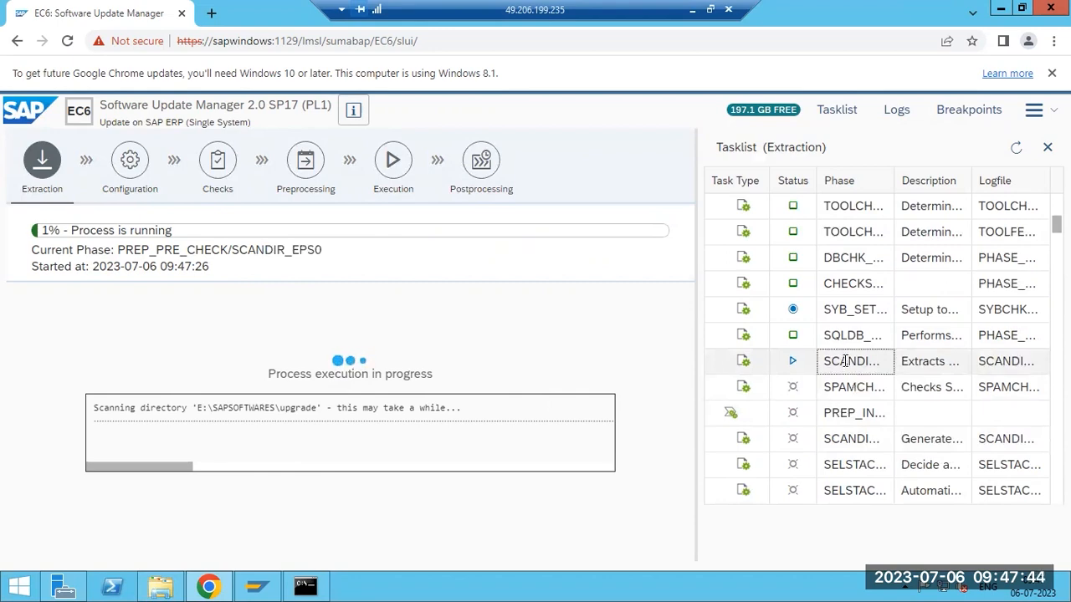
left_click(846, 361)
scroll(840, 360, "down", 10)
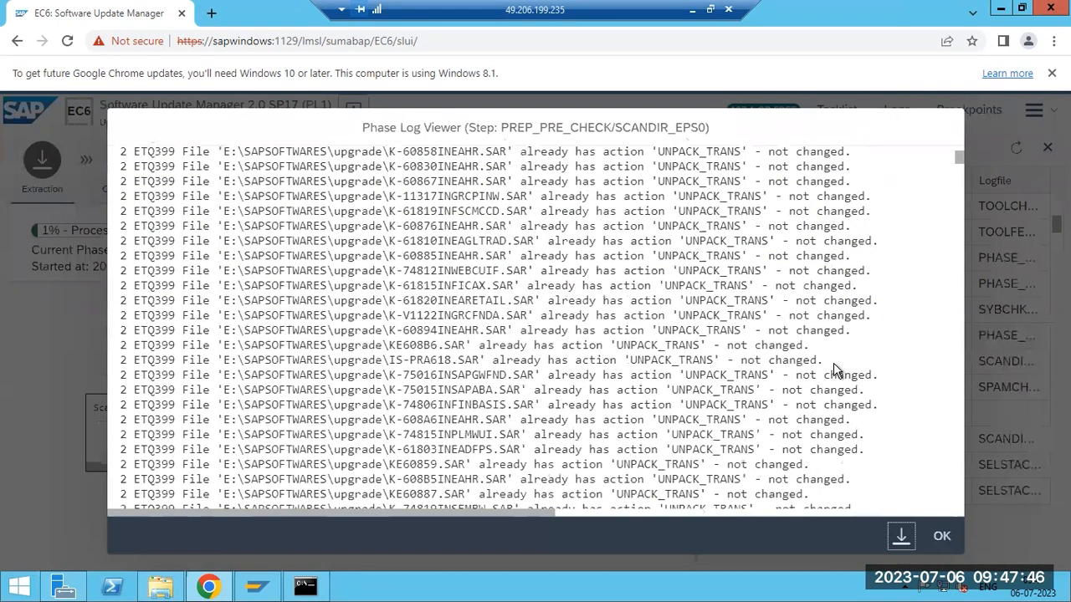
left_click_drag(953, 167, 939, 524)
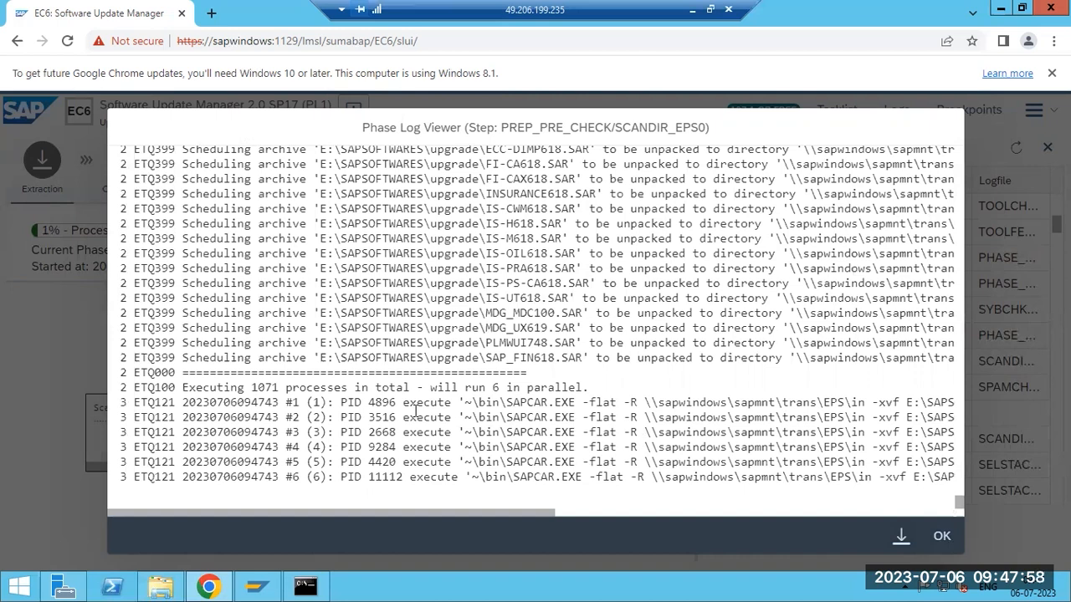
left_click_drag(254, 387, 586, 387)
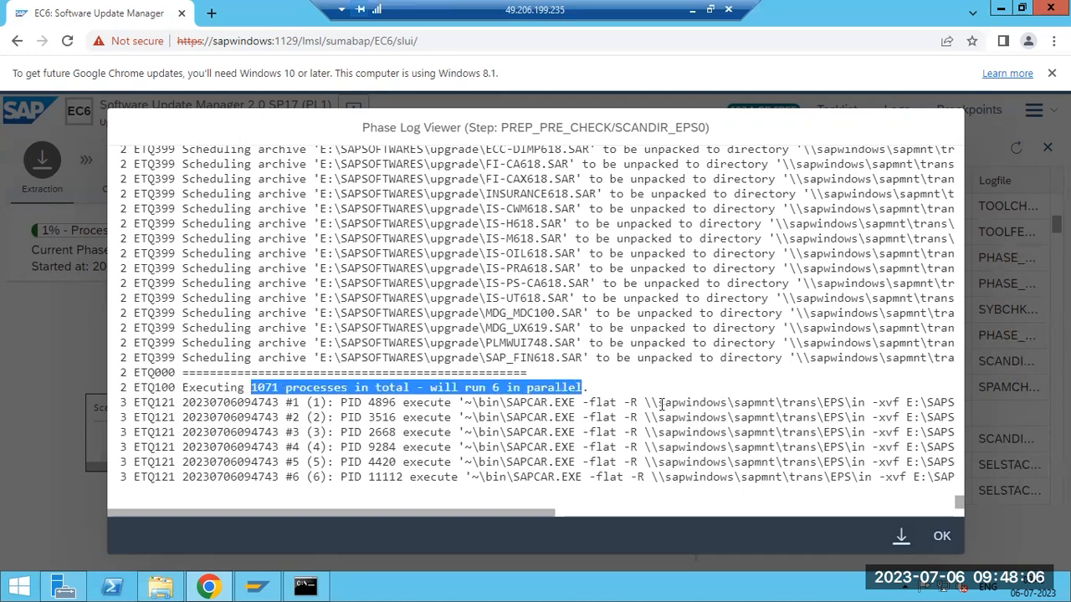
left_click_drag(660, 403, 680, 403)
left_click_drag(776, 402, 864, 405)
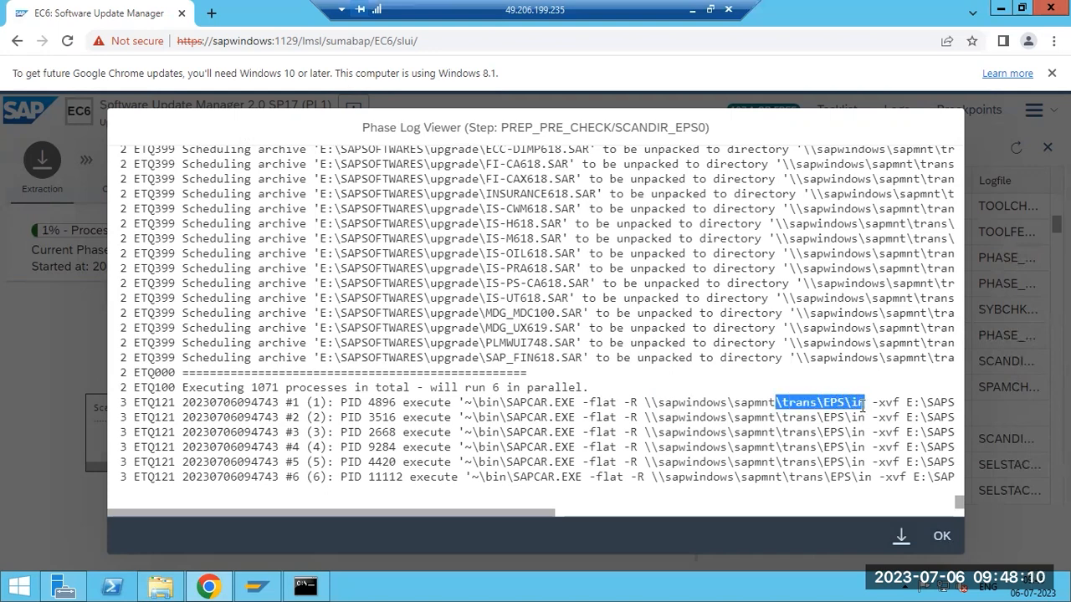
- Close the phase log, open the folder E:\usr\sap\trans\EPS\in in File Explorer, and sort its files by date modified, newest first
left_click(942, 538)
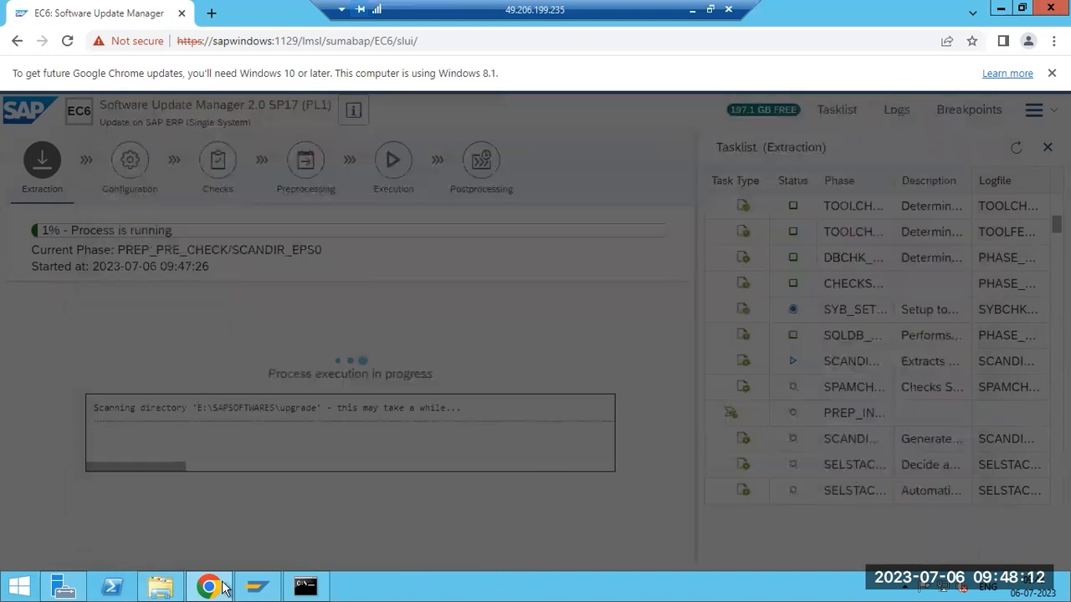
left_click(163, 587)
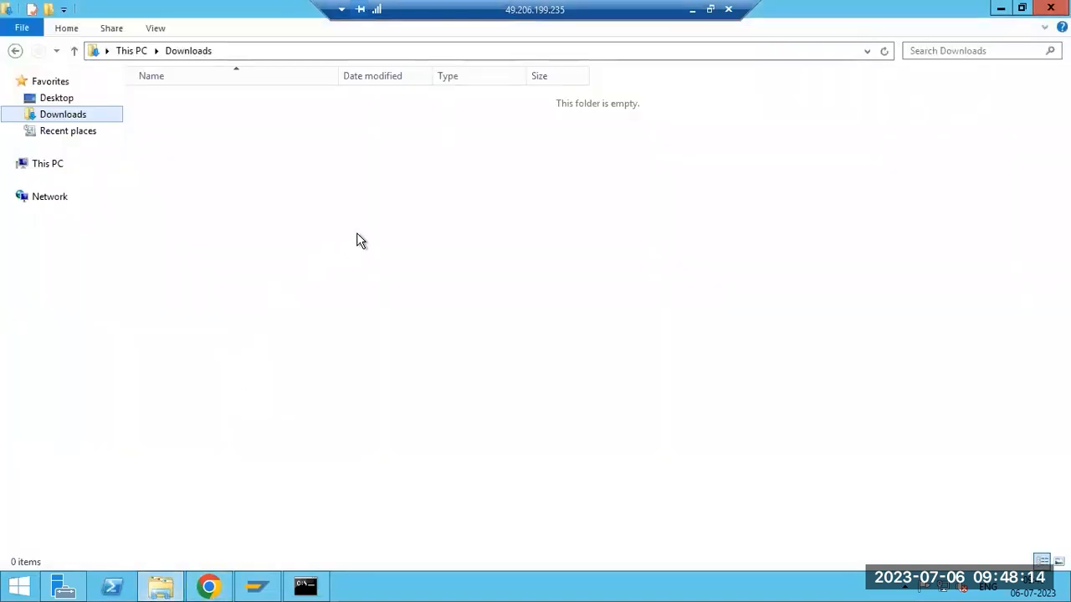
left_click(48, 167)
double_click(819, 243)
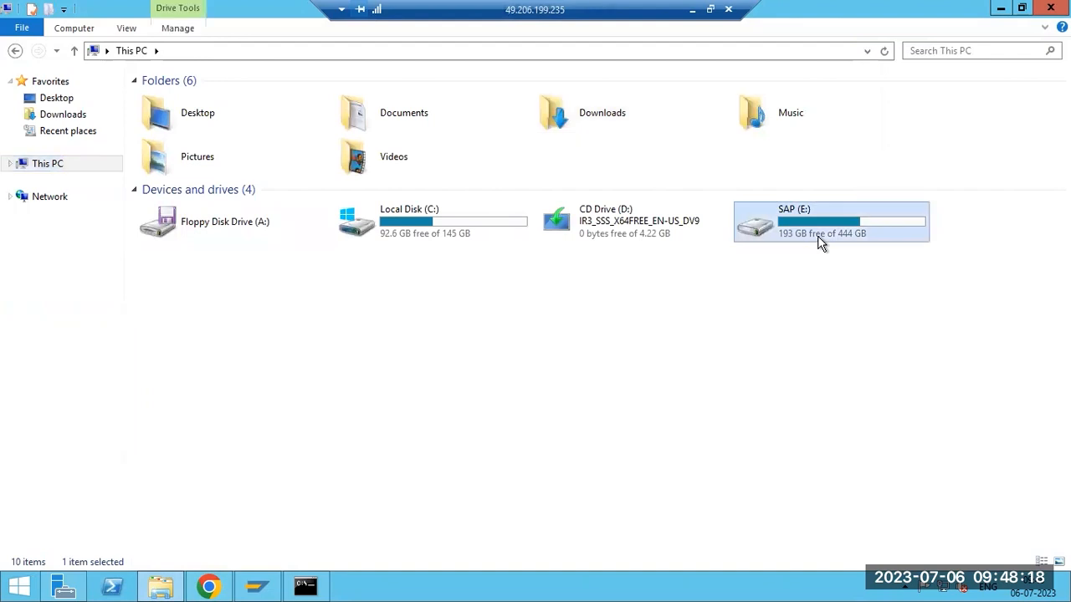
double_click(163, 281)
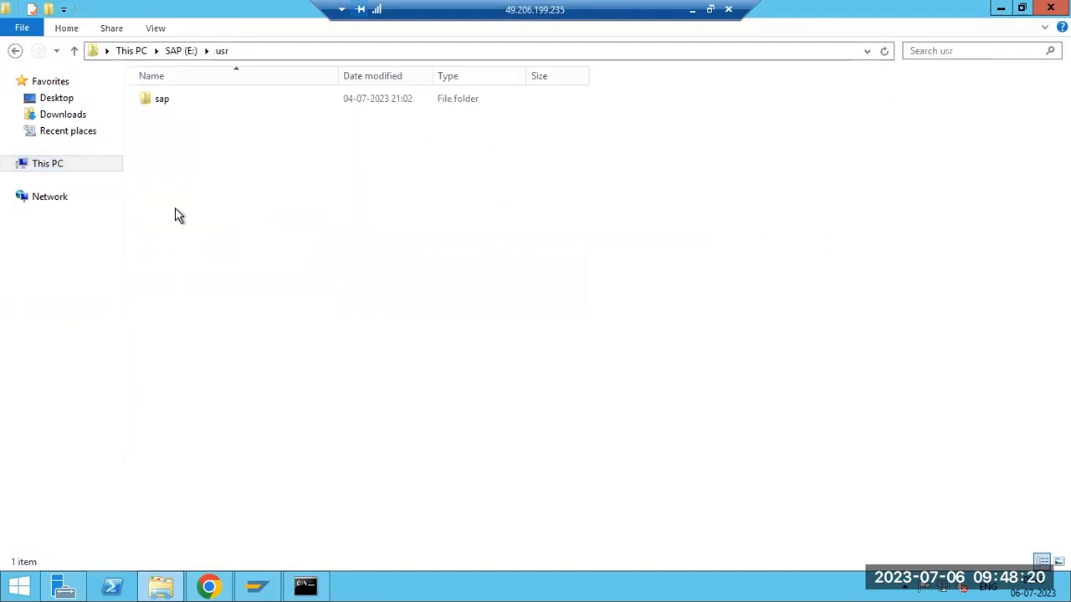
double_click(162, 102)
left_click(172, 180)
double_click(172, 180)
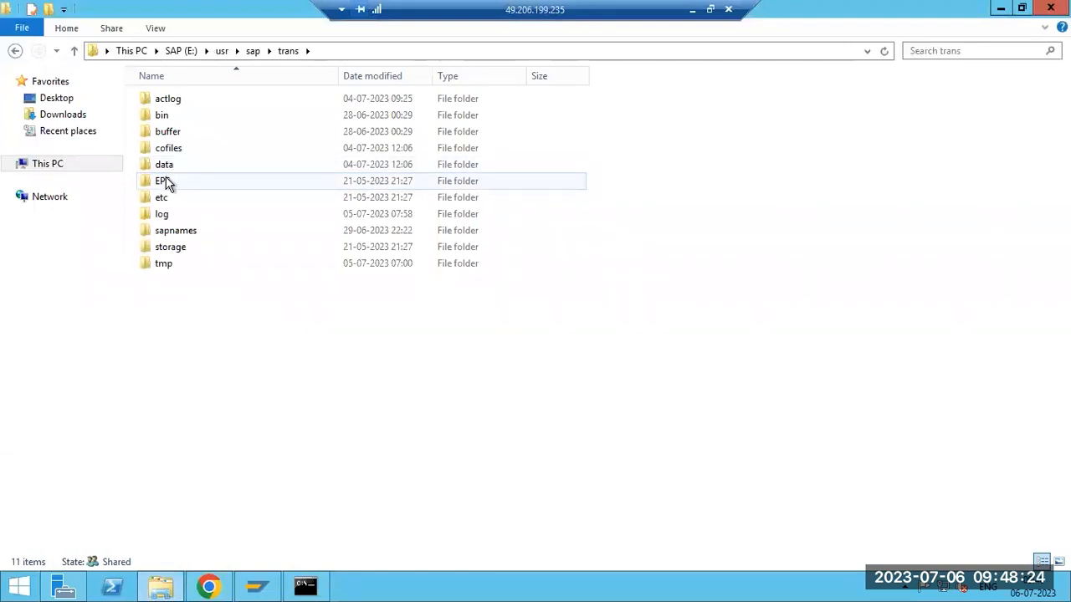
double_click(168, 181)
double_click(170, 104)
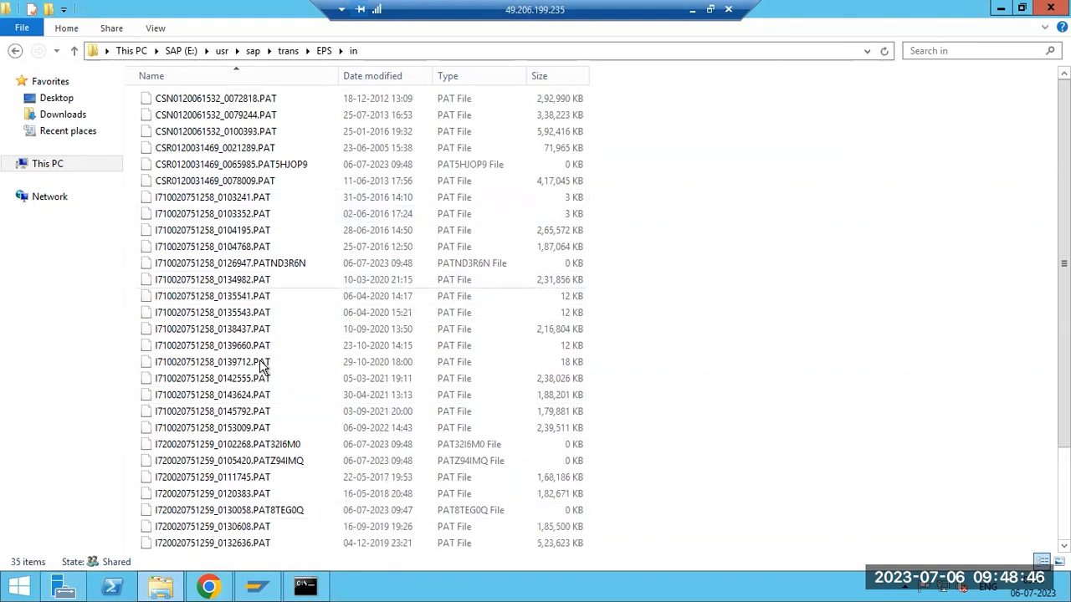
left_click(371, 79)
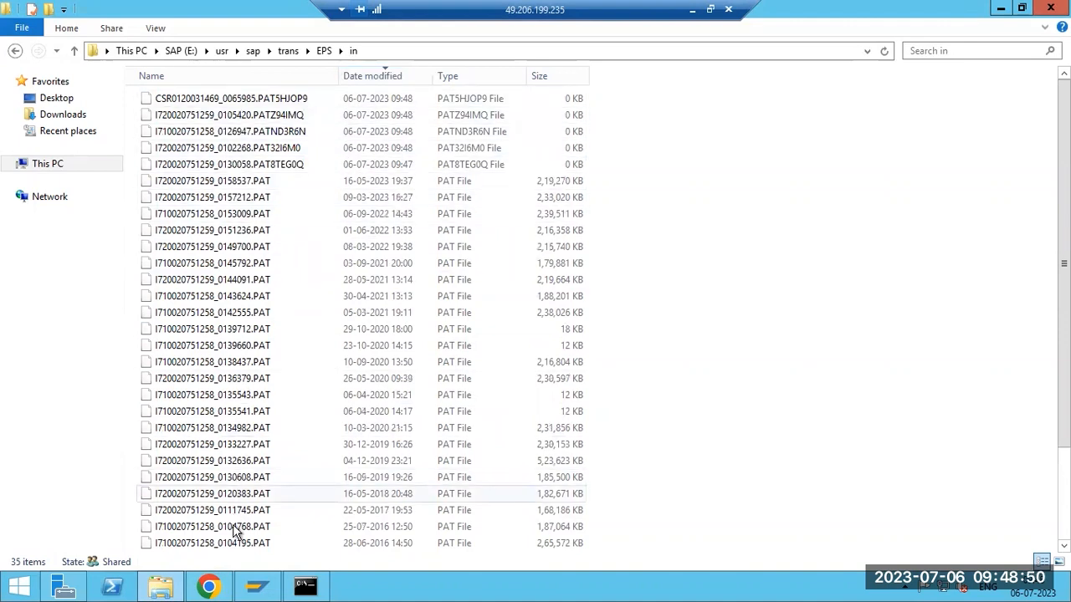
- Return to the Software Update Manager in Chrome, examine the latest SCANDIR_EPS0 log entries about the unpacked PAT files, then close the log
left_click(225, 587)
left_click_drag(220, 250, 299, 253)
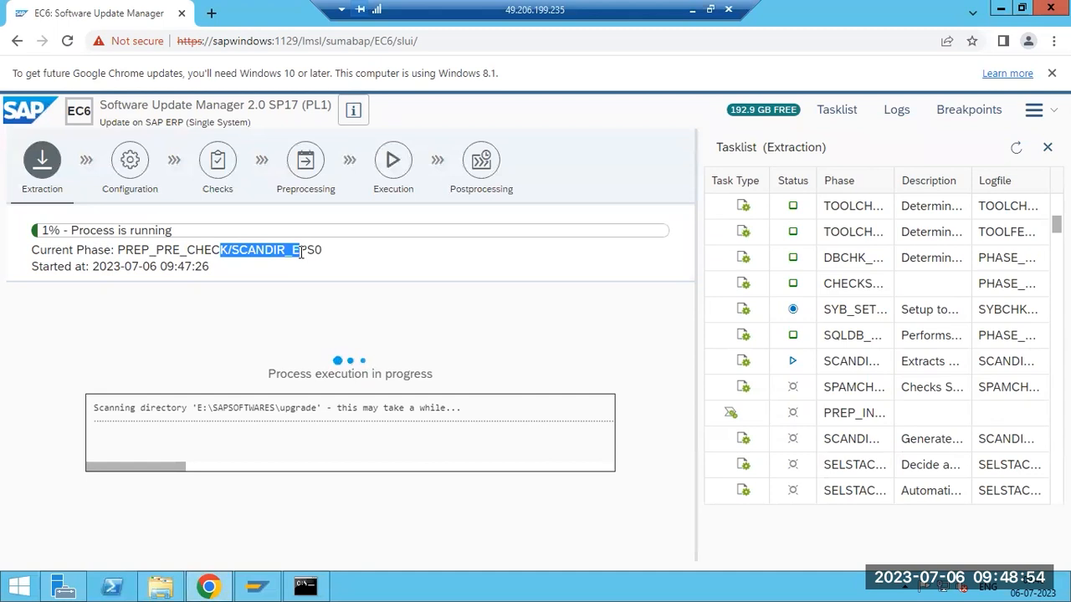
left_click(211, 587)
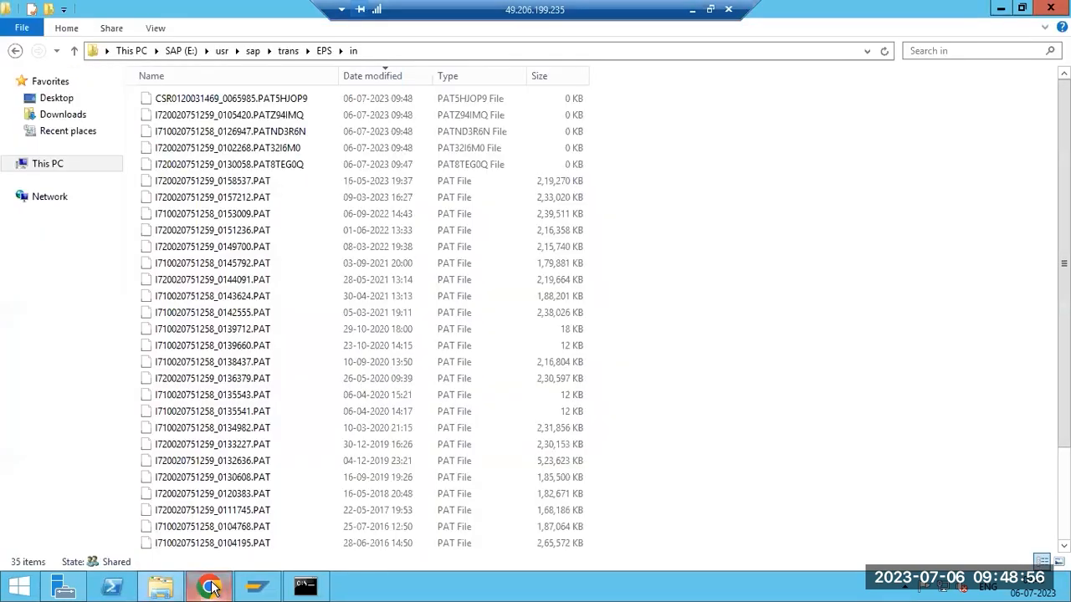
left_click(210, 587)
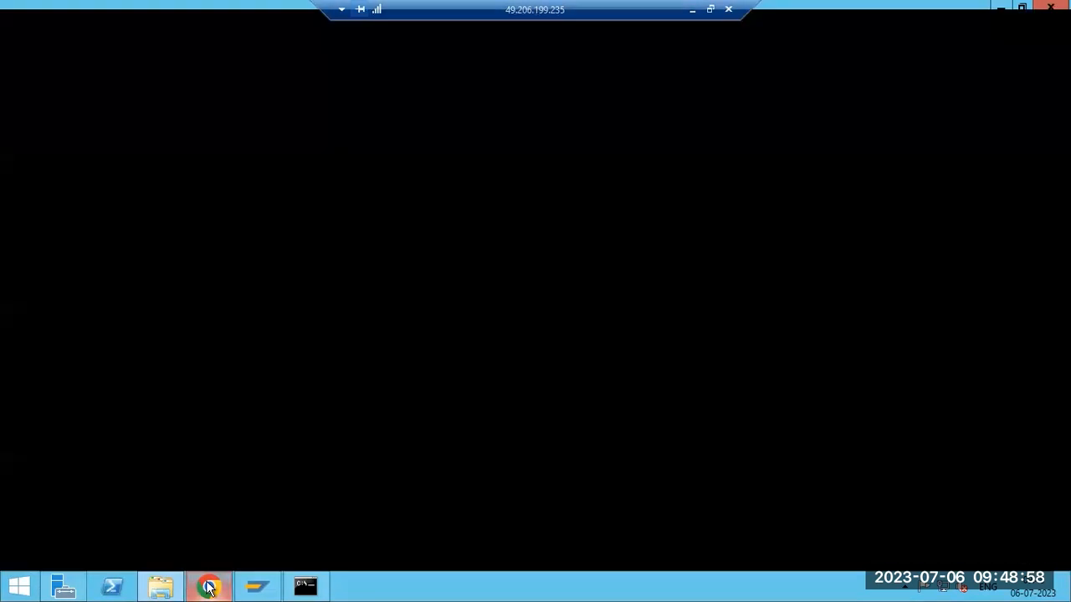
left_click(837, 361)
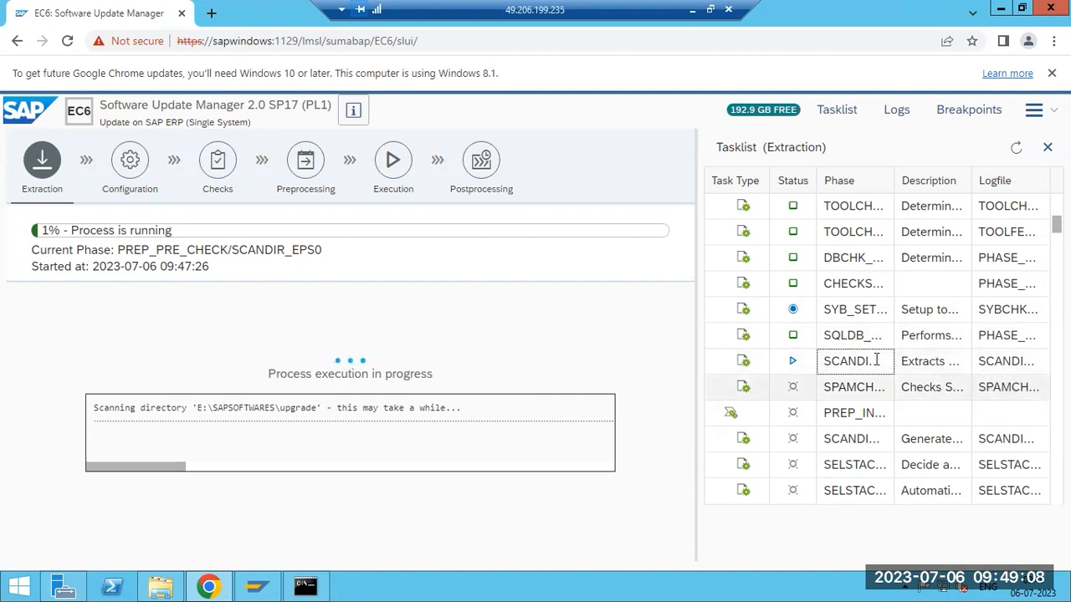
left_click(851, 362)
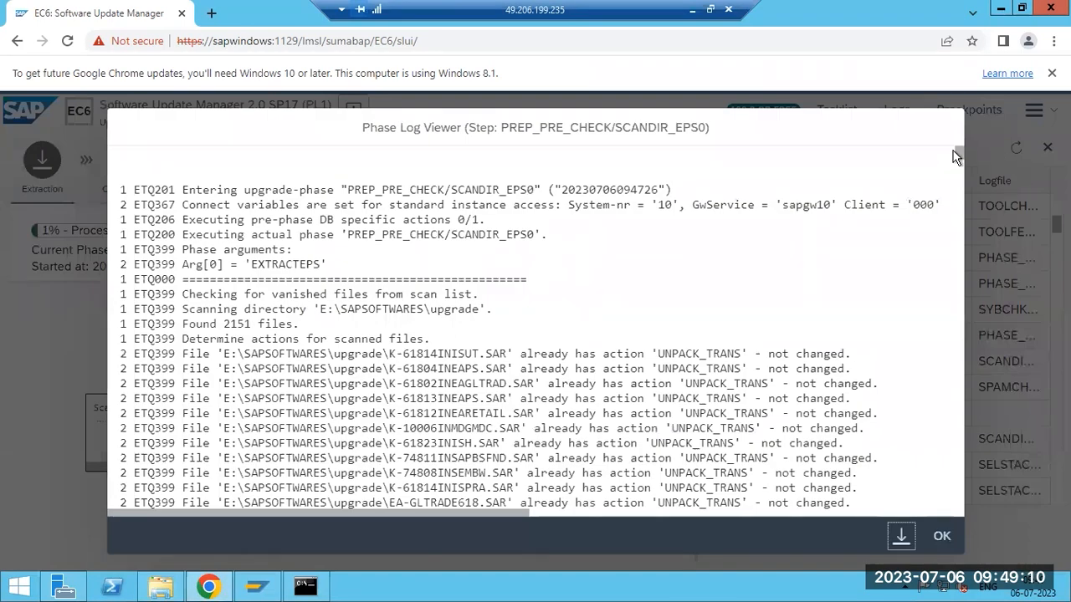
left_click_drag(958, 158, 949, 524)
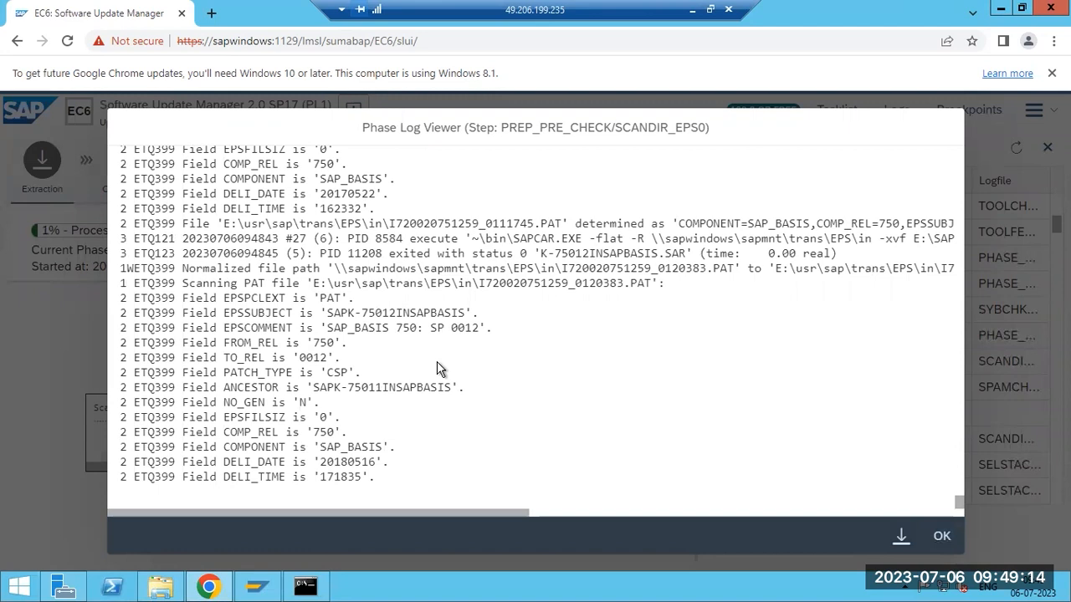
scroll(436, 356, "up", 4)
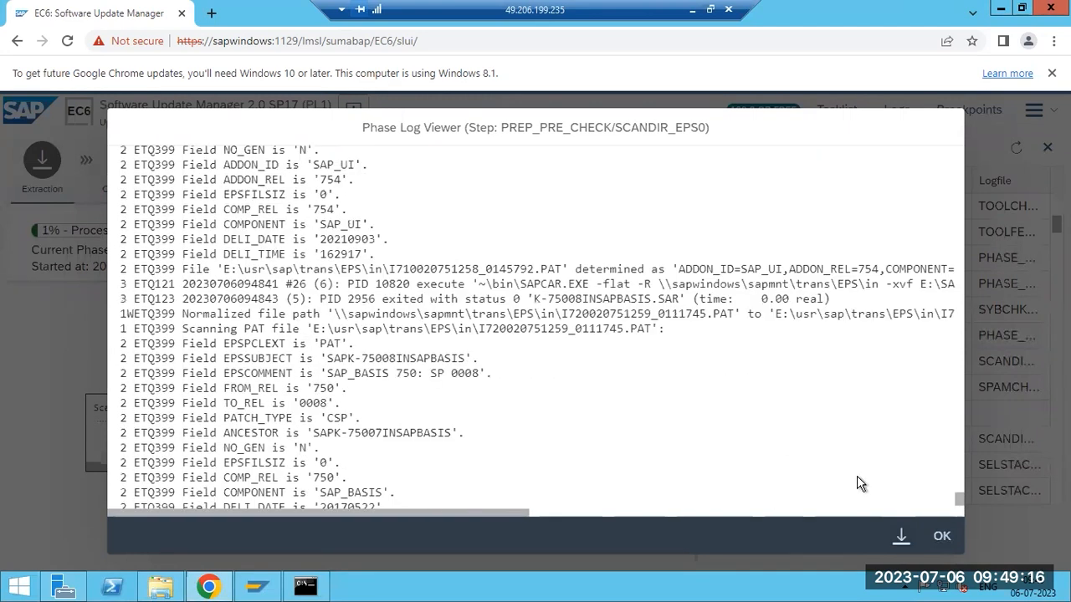
left_click(943, 538)
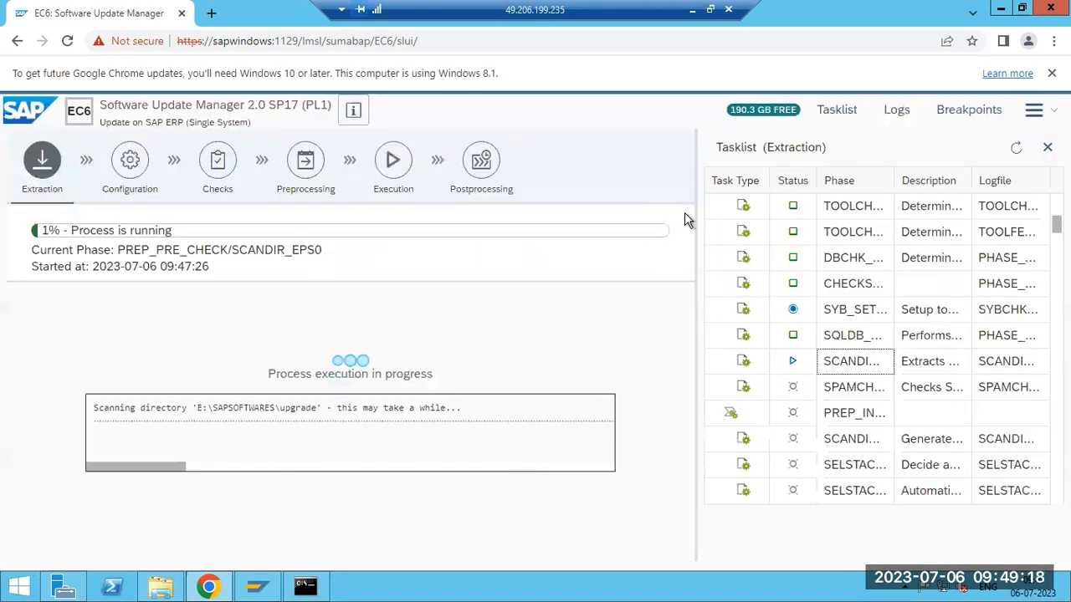
- Review the Extraction tasklist, then check the EPS\in folder for newly unpacked files and reveal its full path before returning to Chrome
left_click(836, 125)
left_click(836, 127)
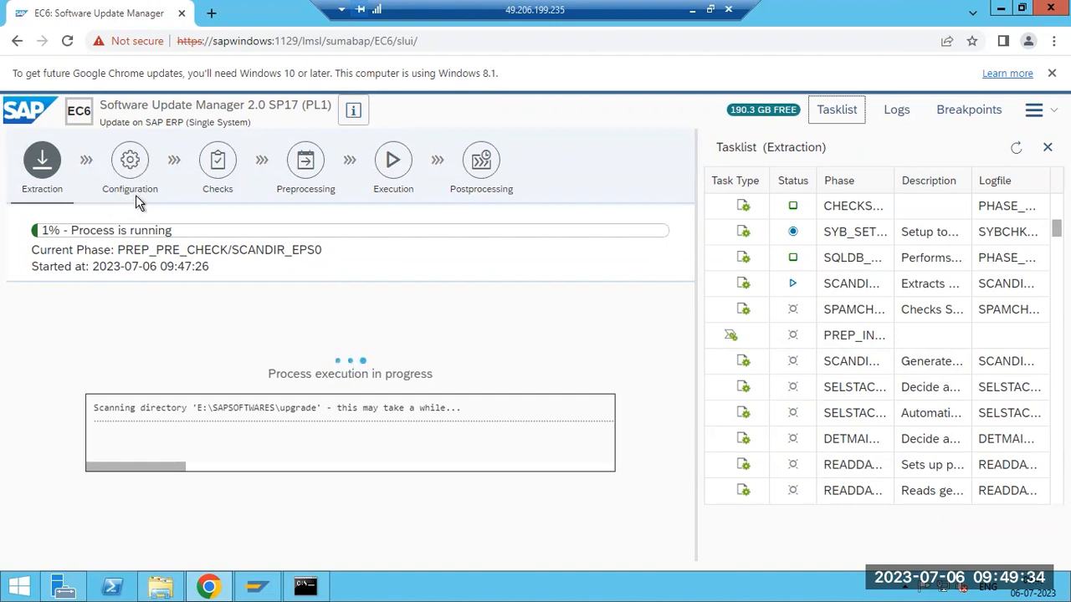
left_click(161, 585)
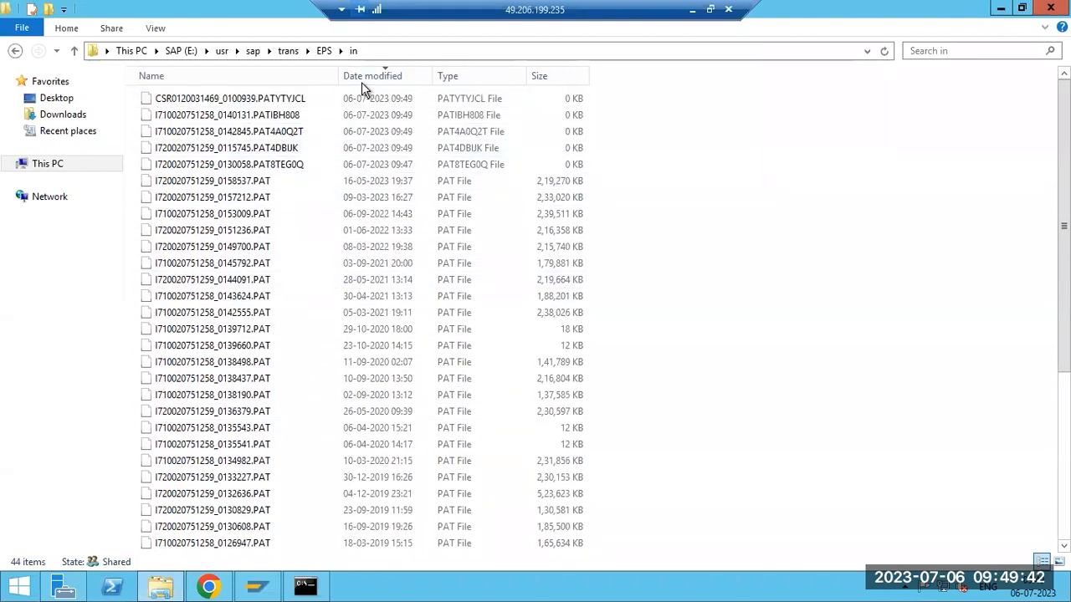
left_click(364, 51)
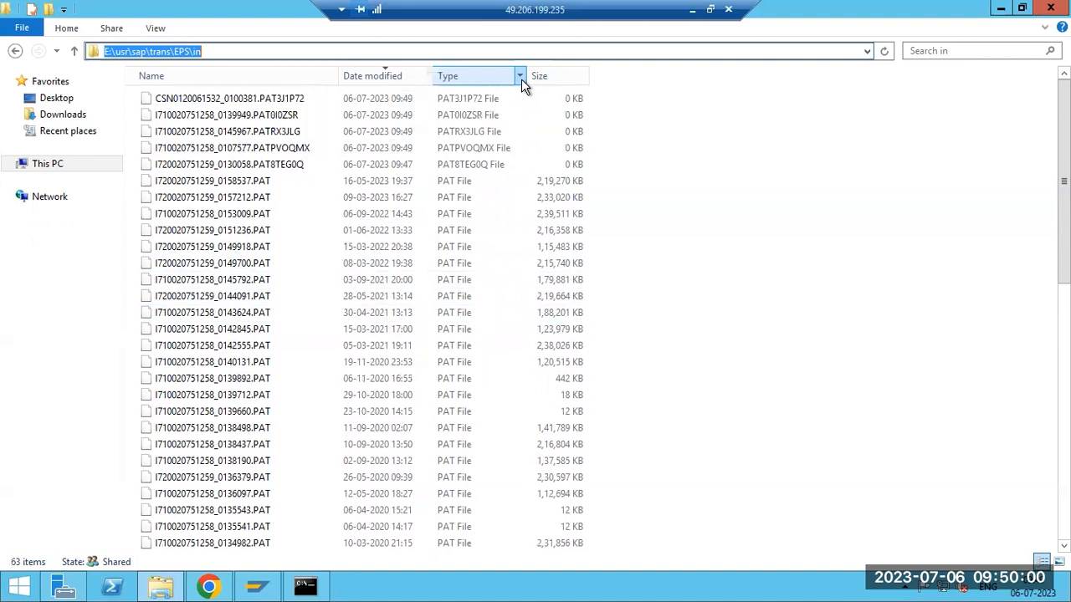
left_click(210, 586)
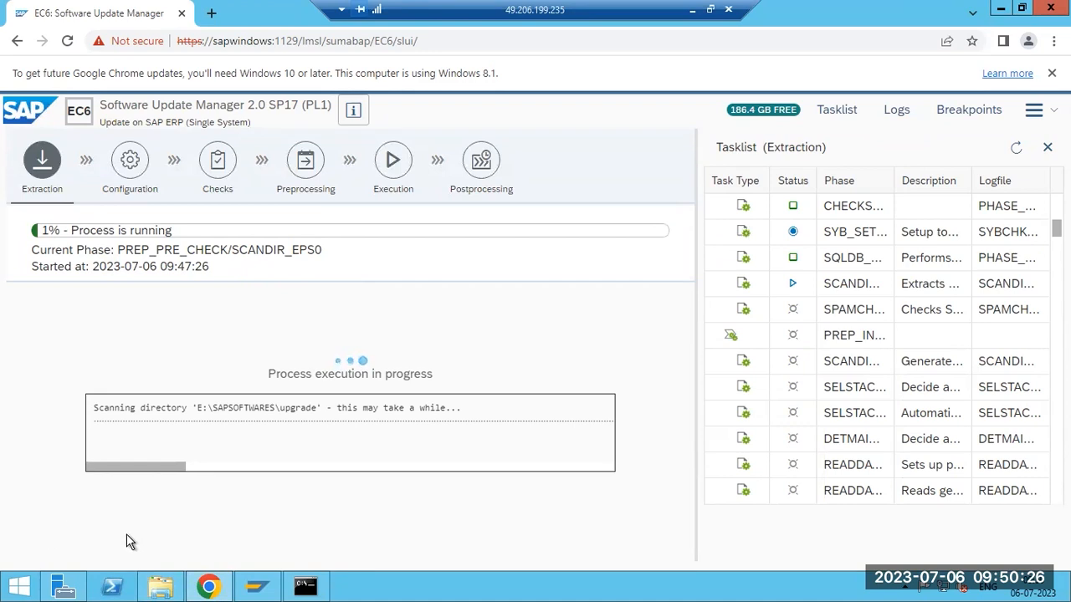
- Compare the Software Update Manager page address with the SUM ABAP URL printed in the Command Prompt
left_click(1034, 110)
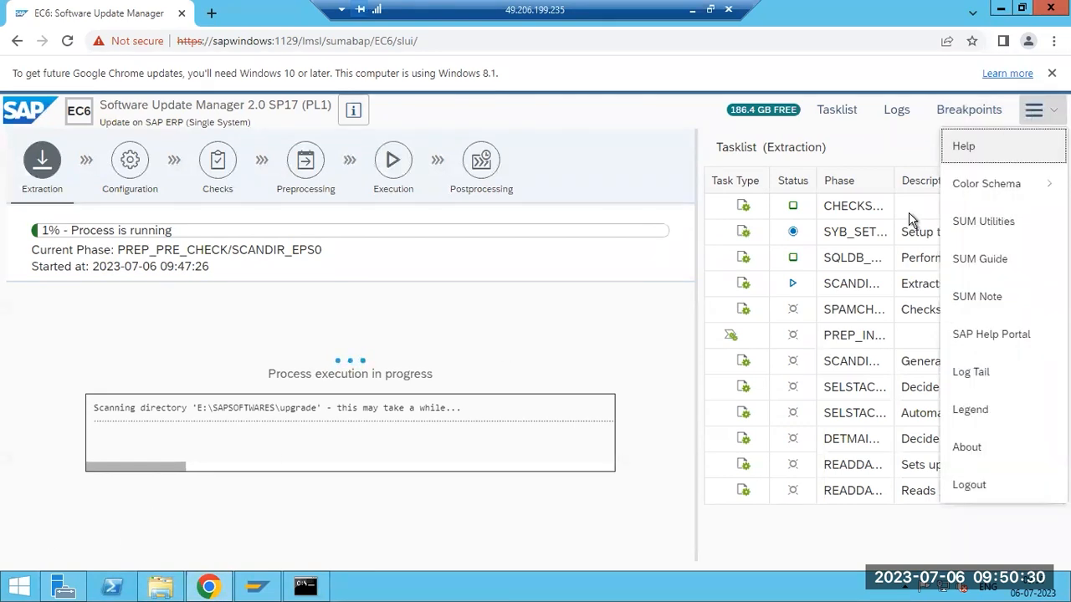
left_click(594, 296)
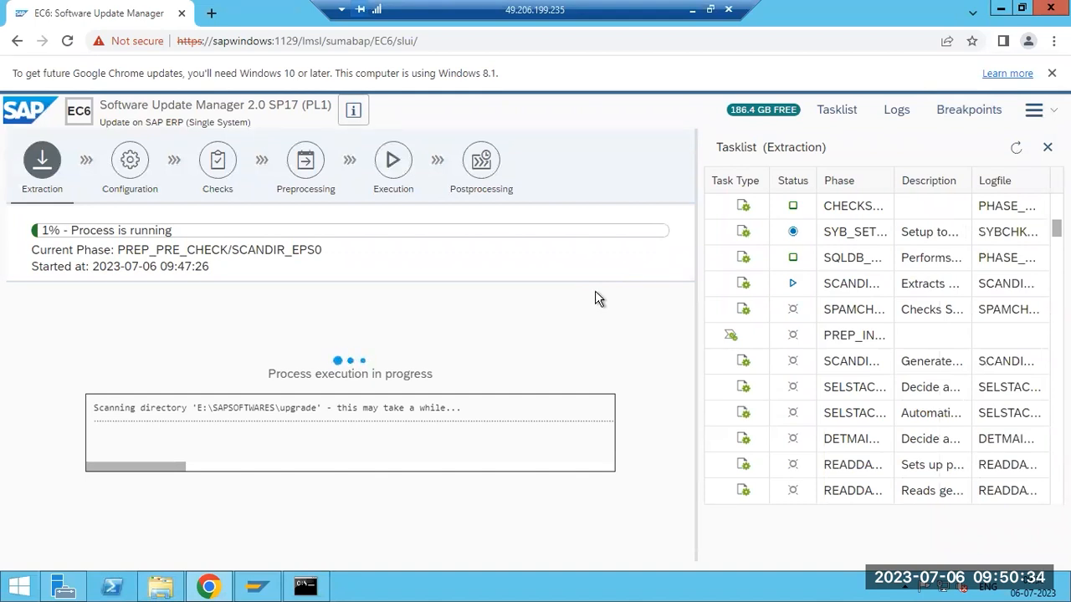
key("ctrl+l")
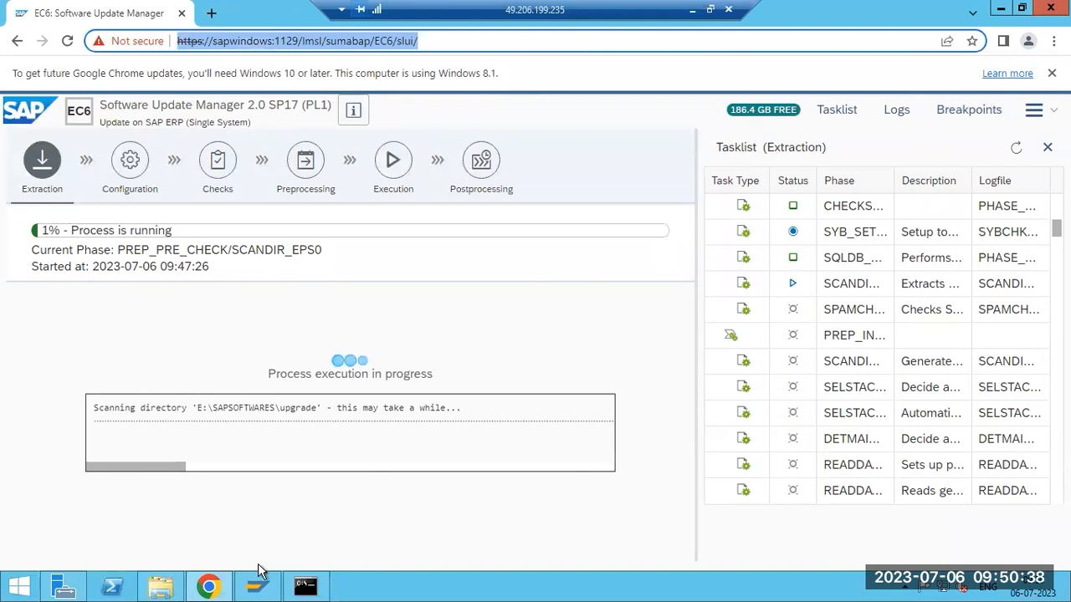
left_click(305, 585)
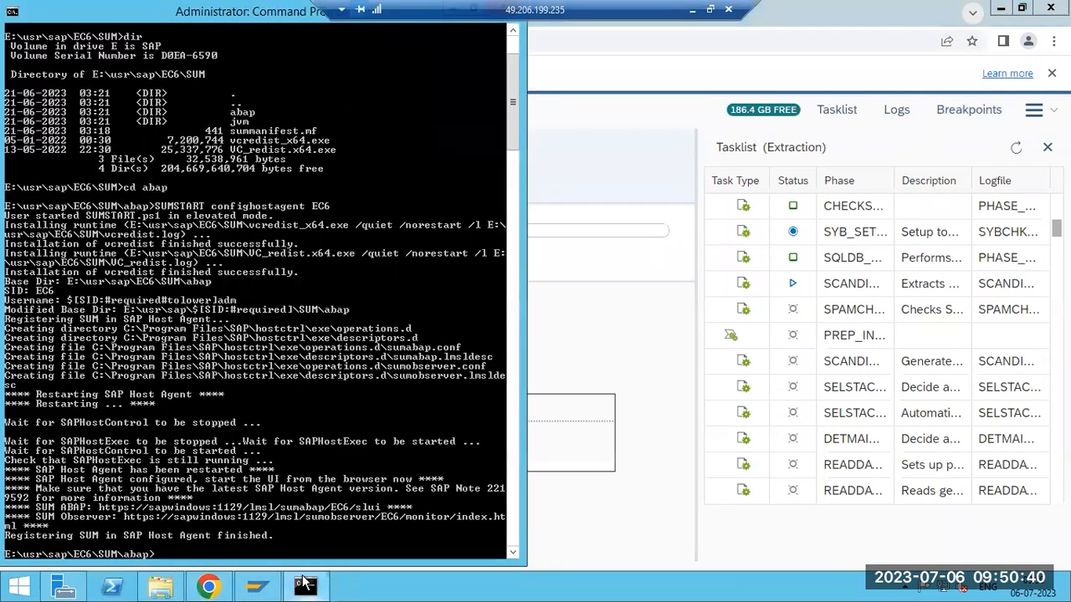
left_click(645, 272)
key("ctrl+l")
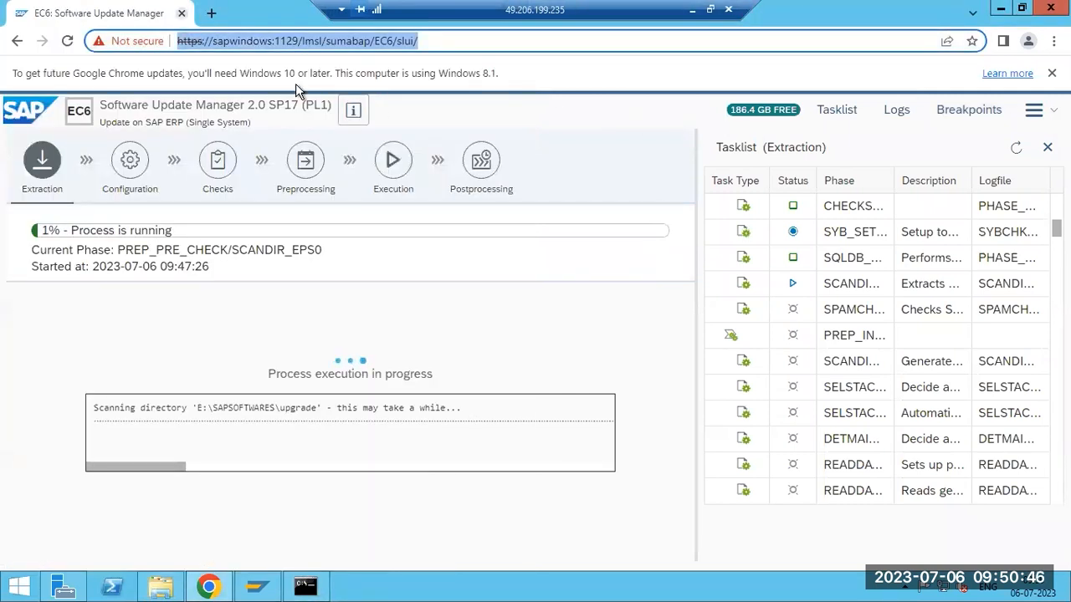
key("alt+Tab")
left_click(743, 266)
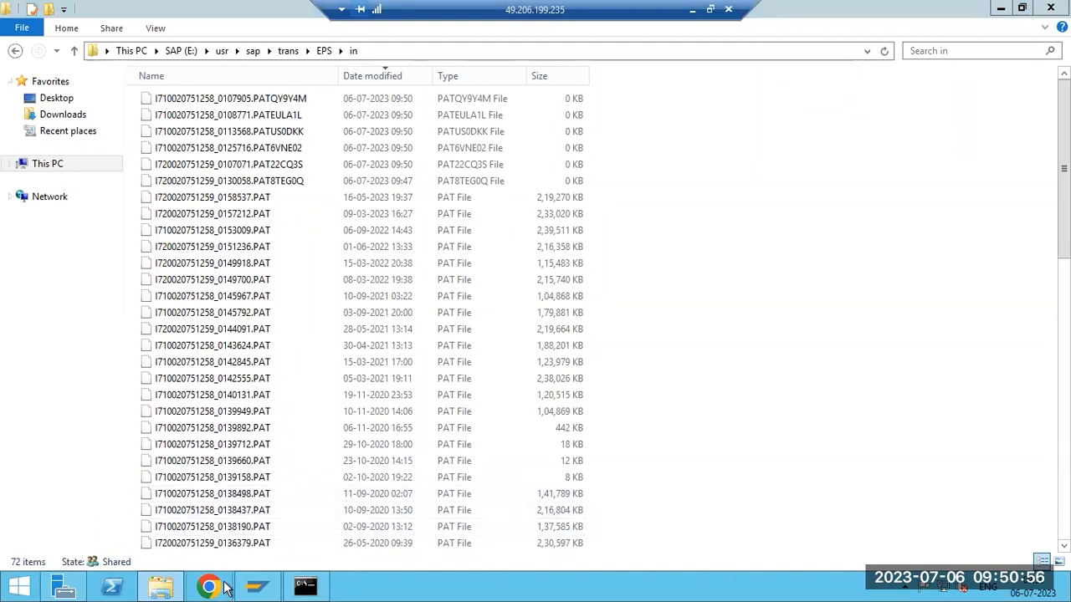
- Clear the Explorer, Chrome, Command Prompt and SAP Logon windows from the desktop, then refresh the desktop
left_click(1000, 9)
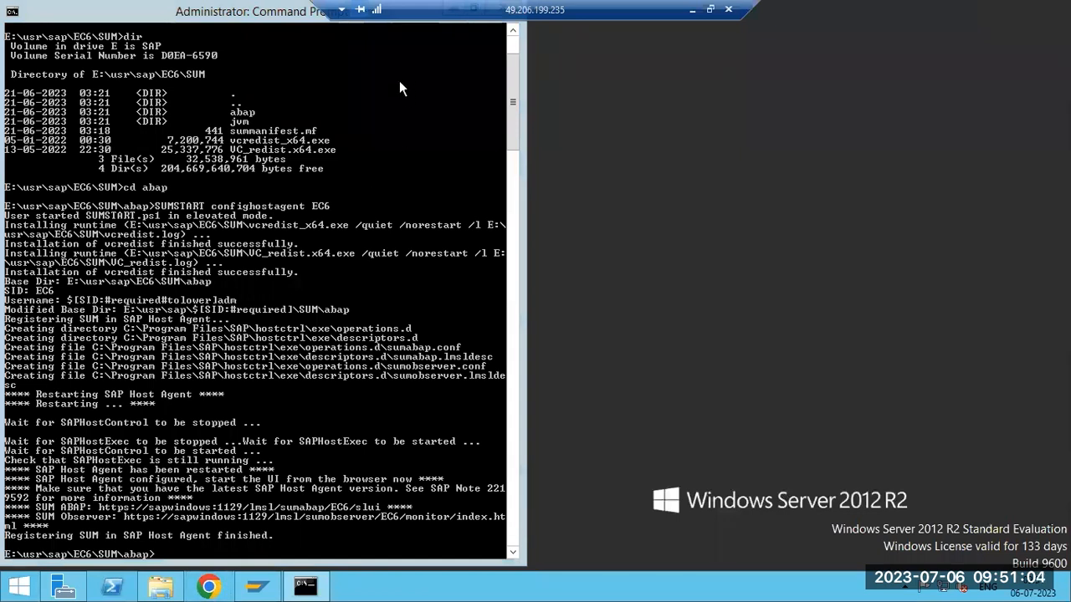
left_click_drag(257, 17, 445, 202)
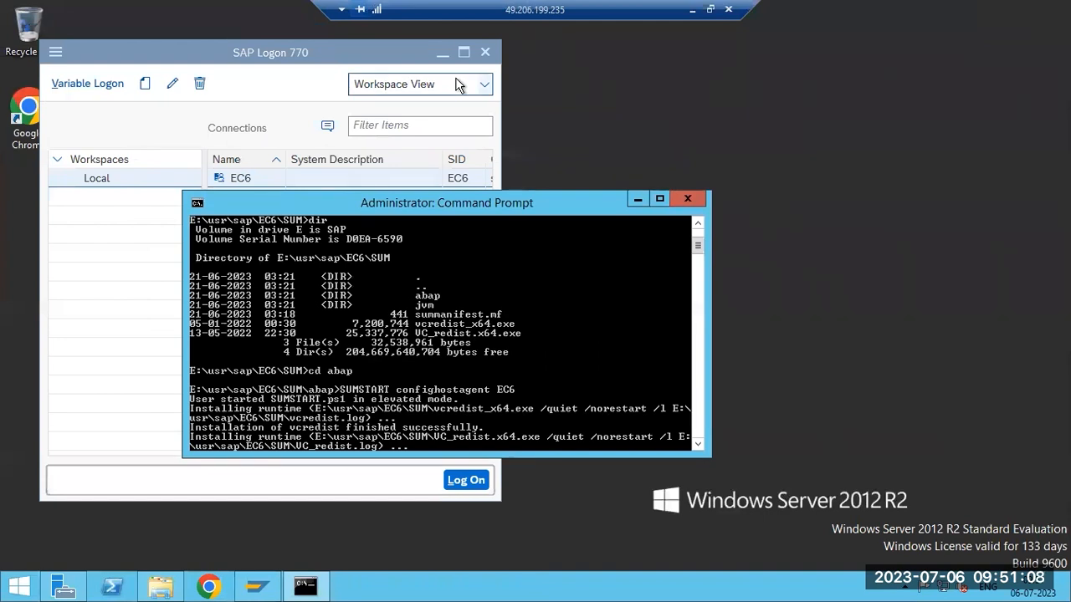
left_click(638, 199)
right_click(266, 208)
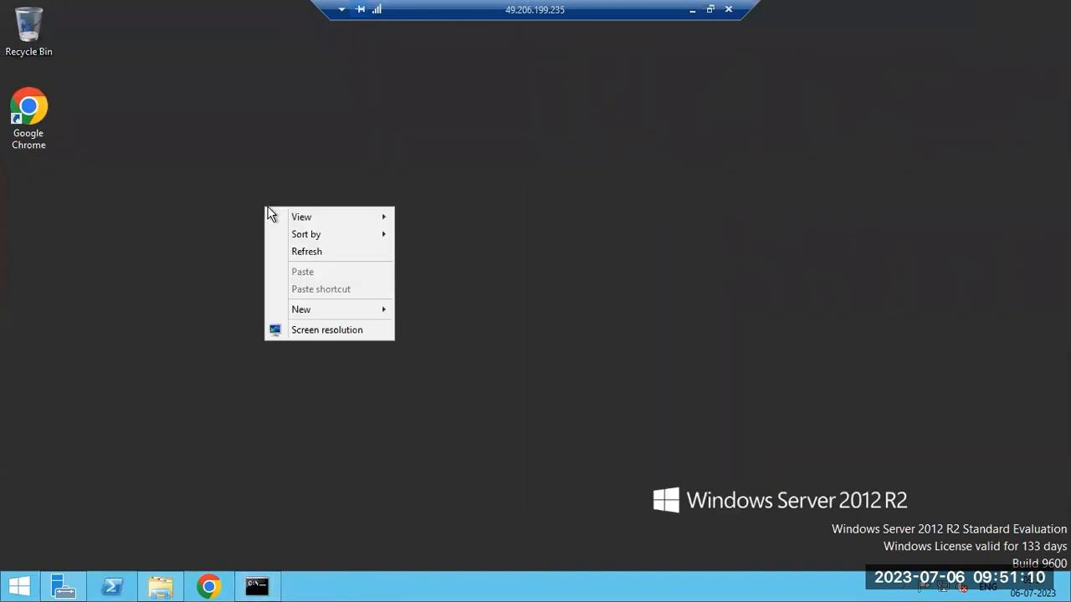
left_click(300, 253)
right_click(248, 235)
left_click(300, 281)
right_click(249, 235)
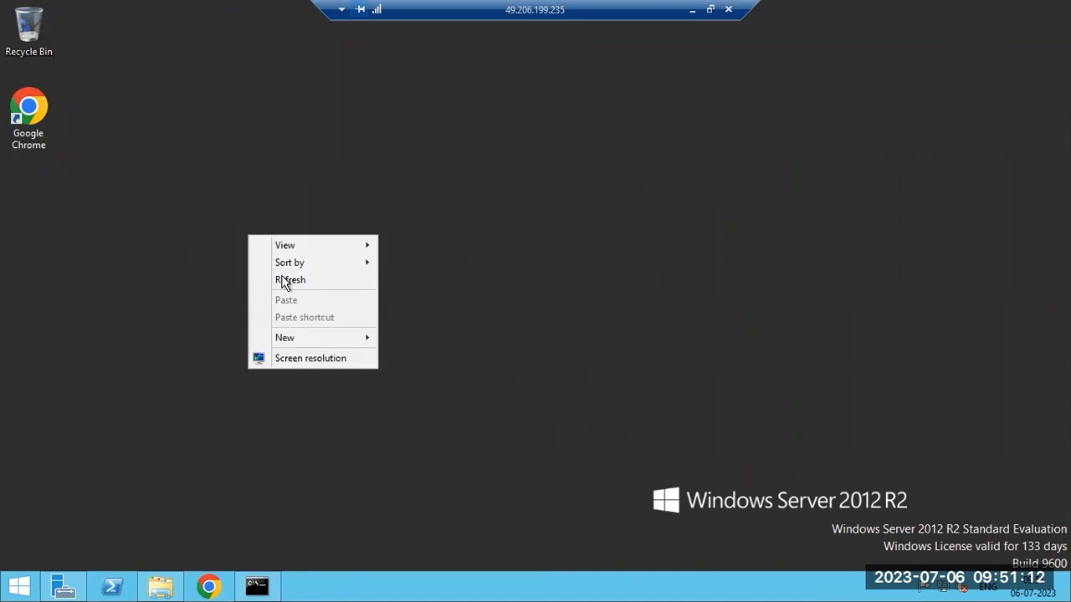
left_click(283, 281)
- Relaunch Google Chrome, open the EC6 shortcut page, and sign in as ec6adm with the account password
left_click(31, 124)
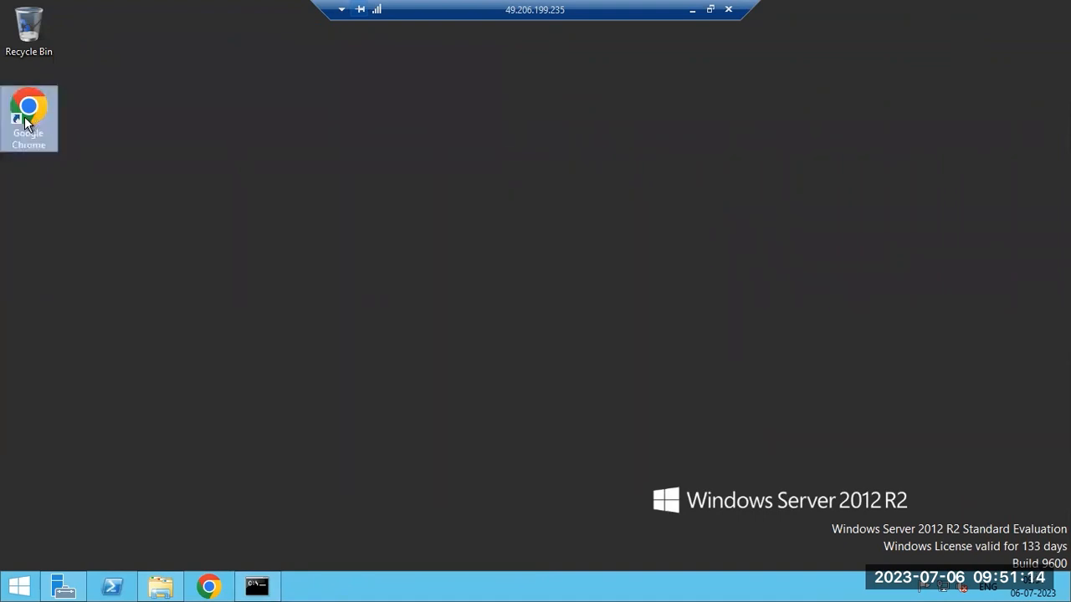
double_click(25, 119)
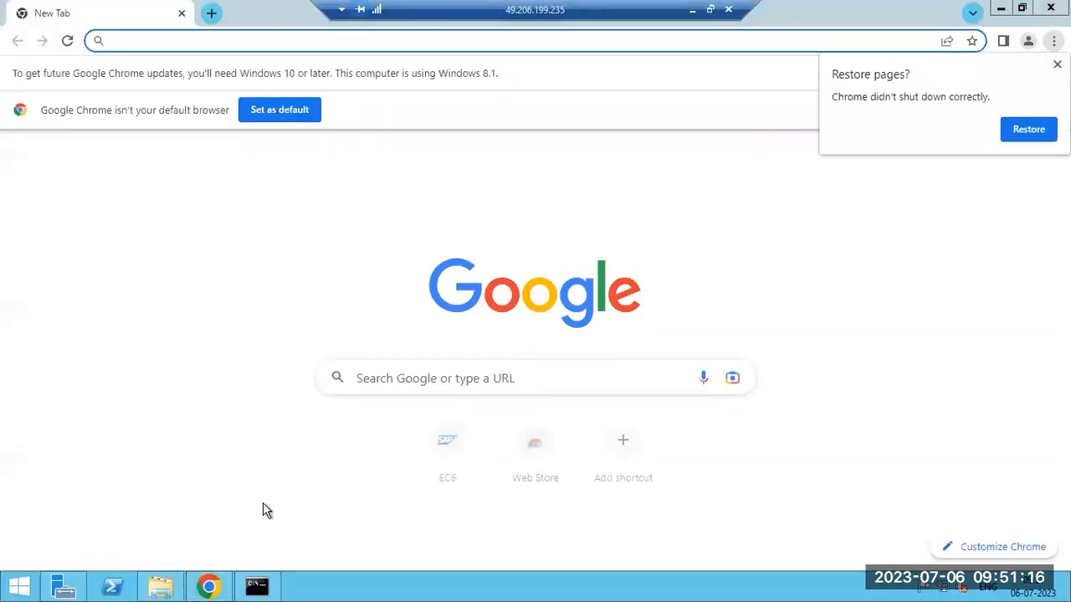
mouse_move(210, 585)
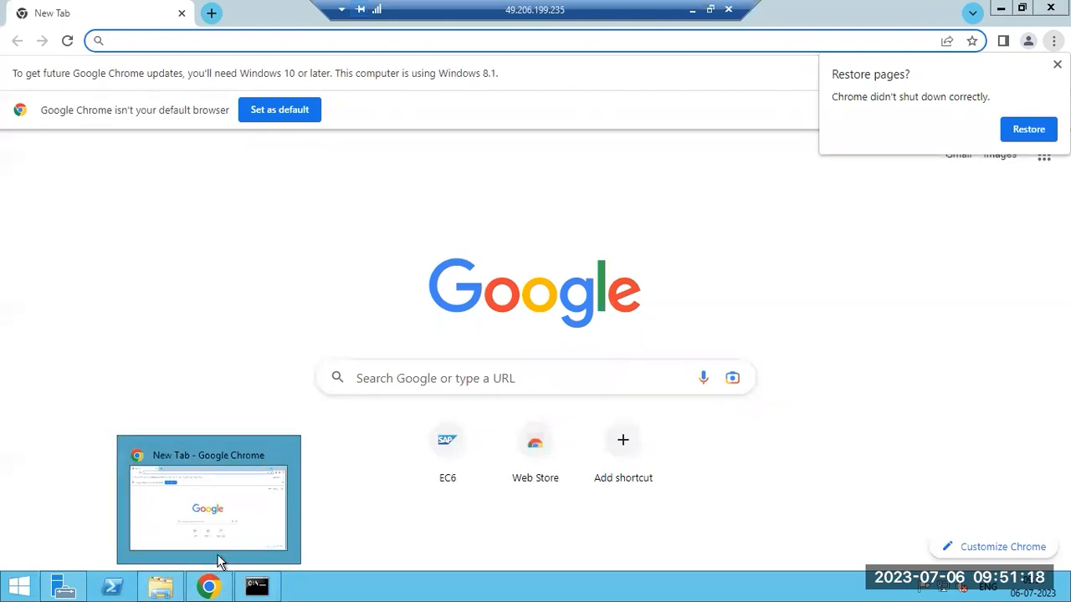
left_click(441, 457)
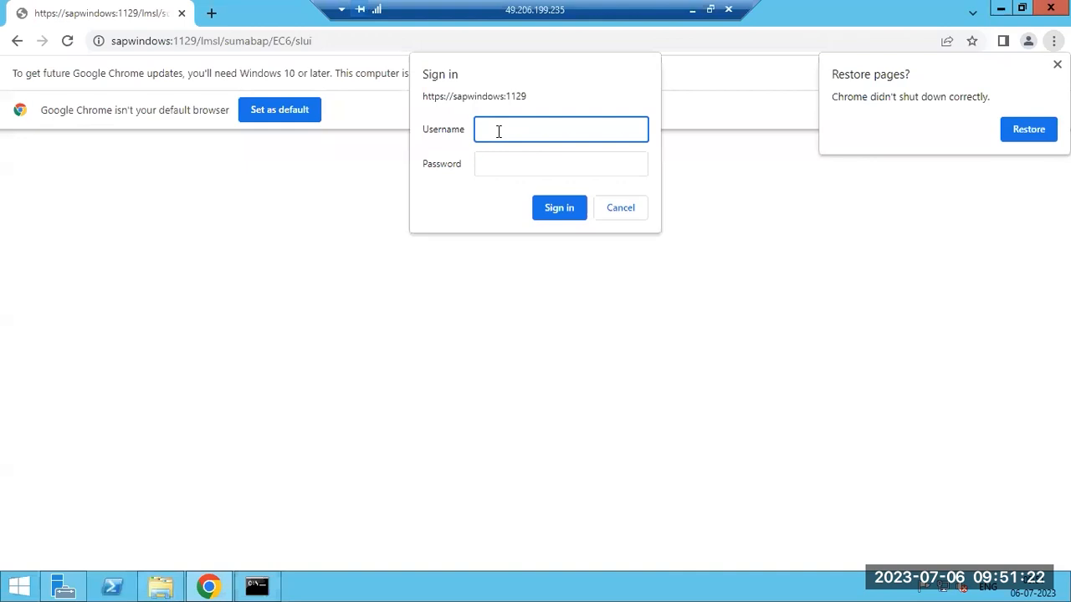
type("m")
key("Tab")
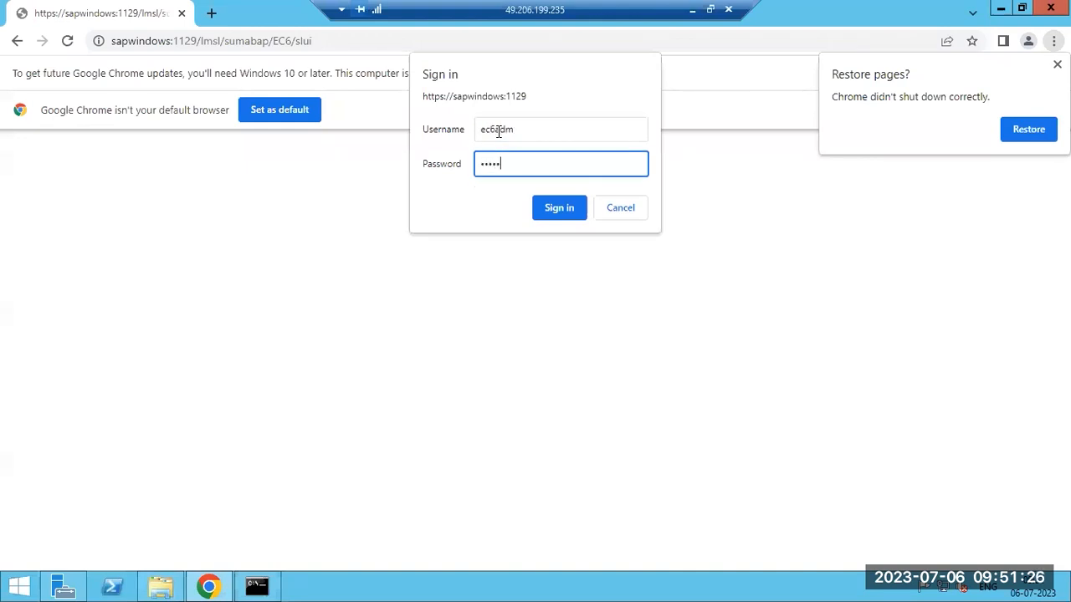
key("Return")
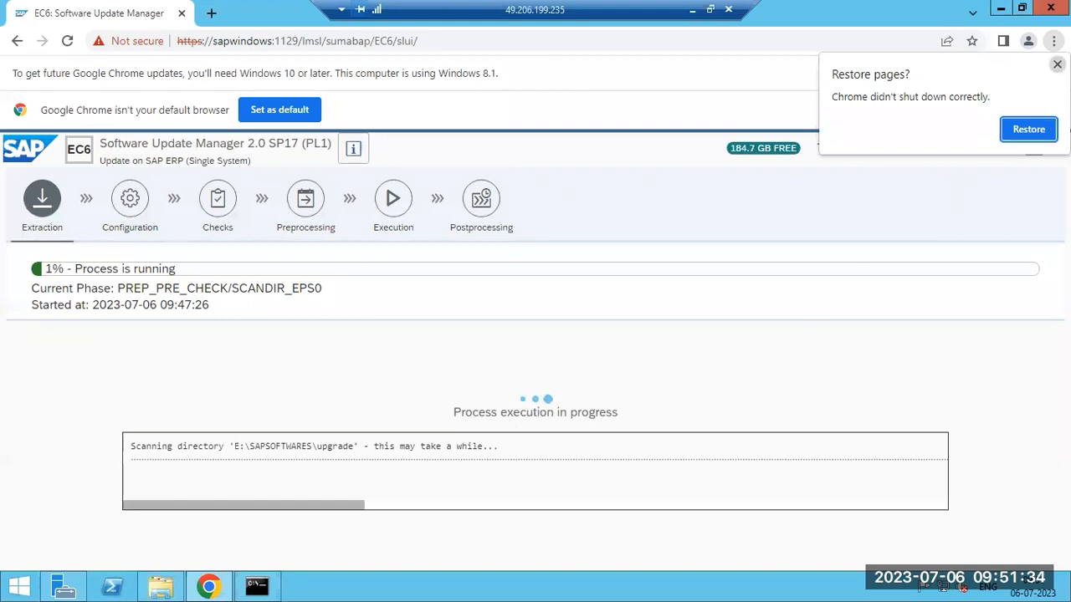
- Dismiss the page-restore offer, then check the EPS\in folder and the SAP (E:) drive's free space in File Explorer
left_click(1056, 64)
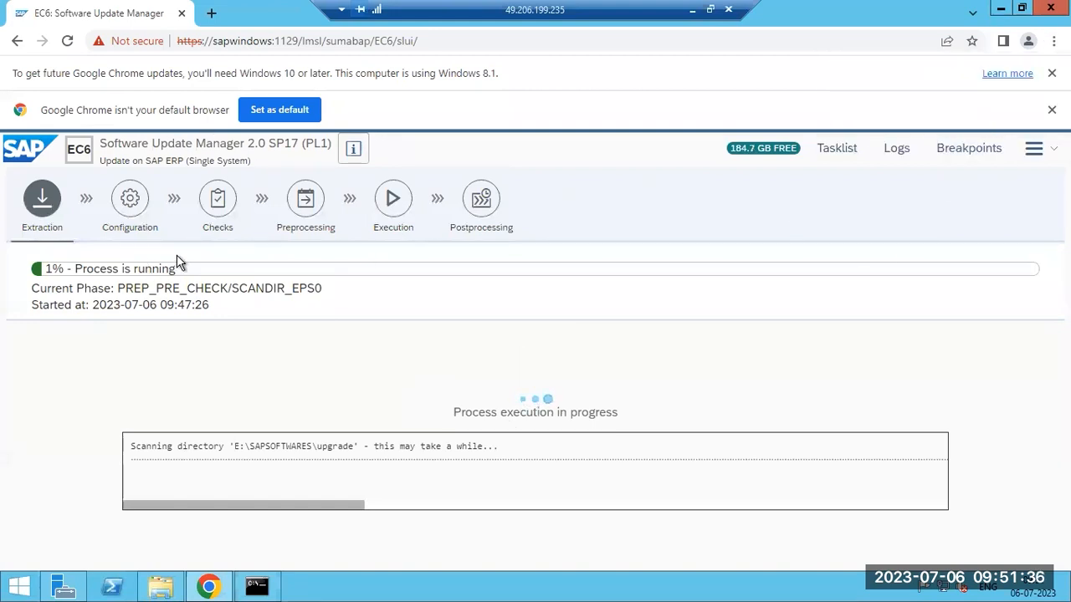
left_click(219, 583)
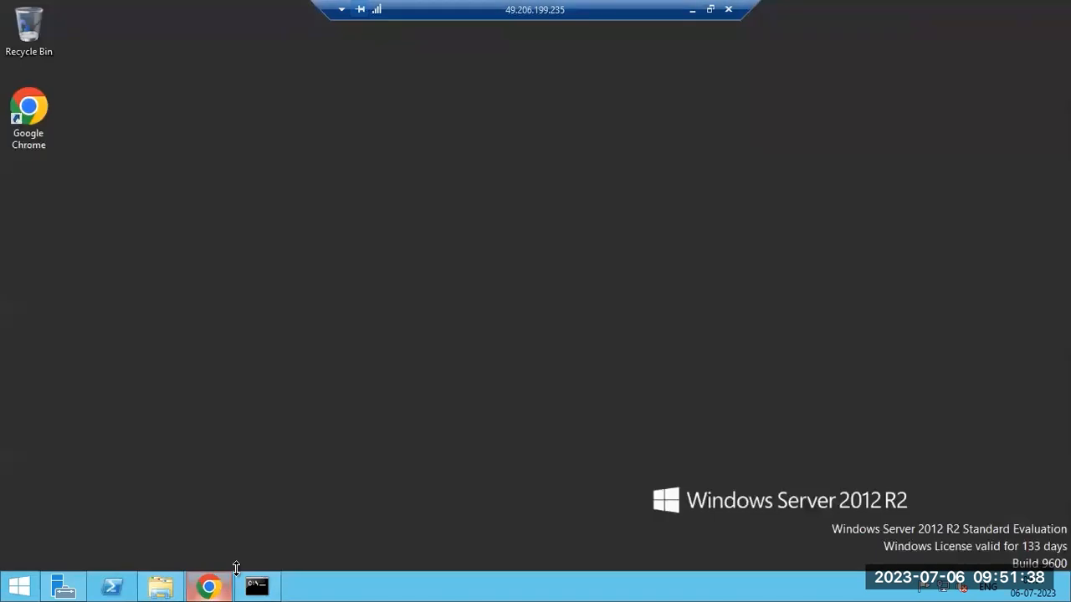
left_click(161, 587)
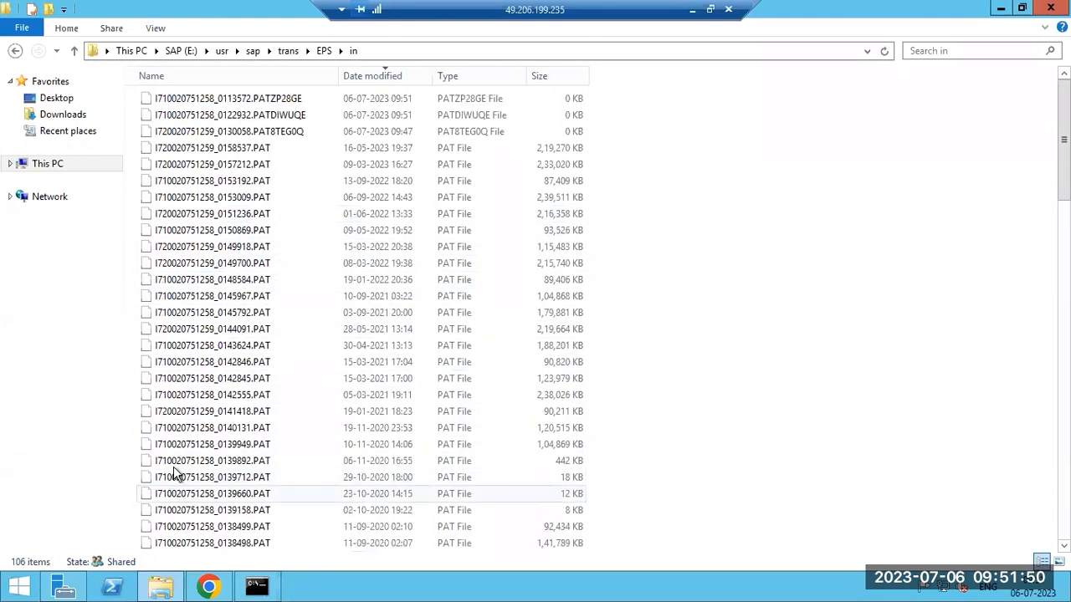
left_click(39, 166)
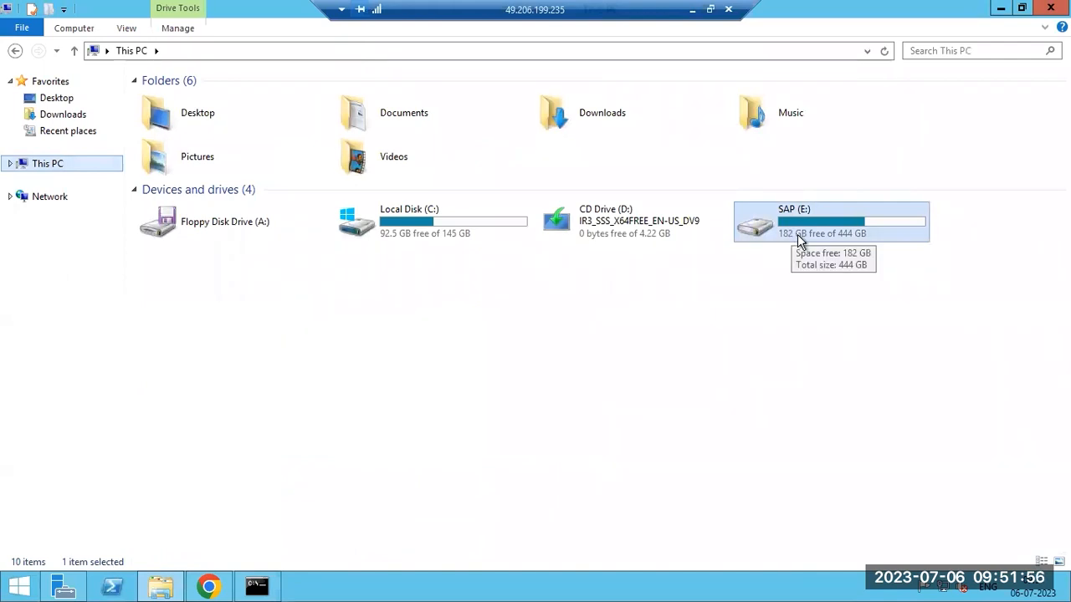
- Look through the Users folder on Local Disk (C:), then return to the Software Update Manager page in Chrome
double_click(431, 220)
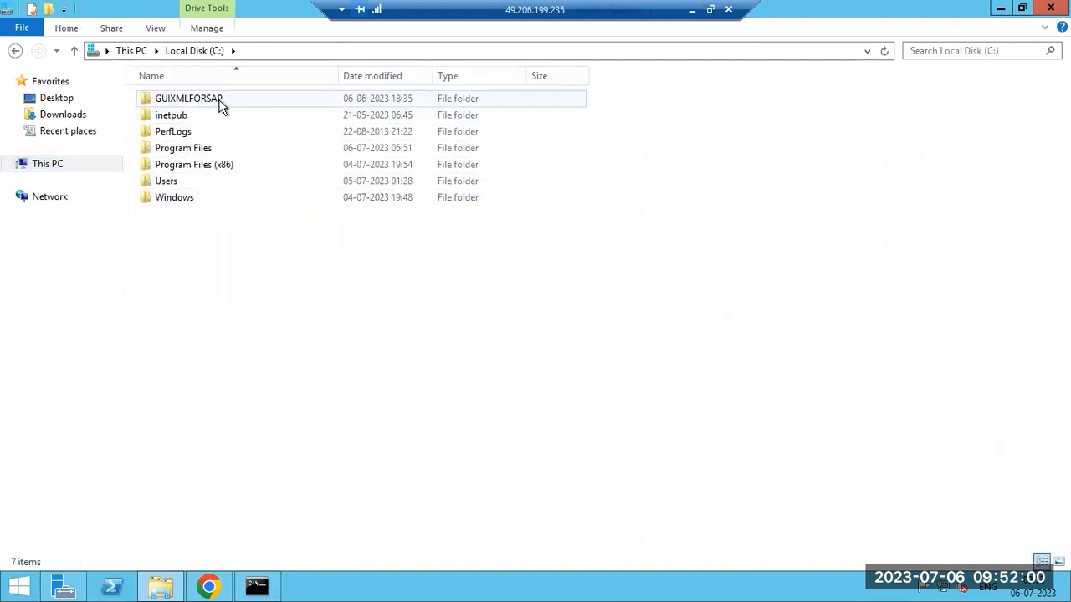
double_click(174, 181)
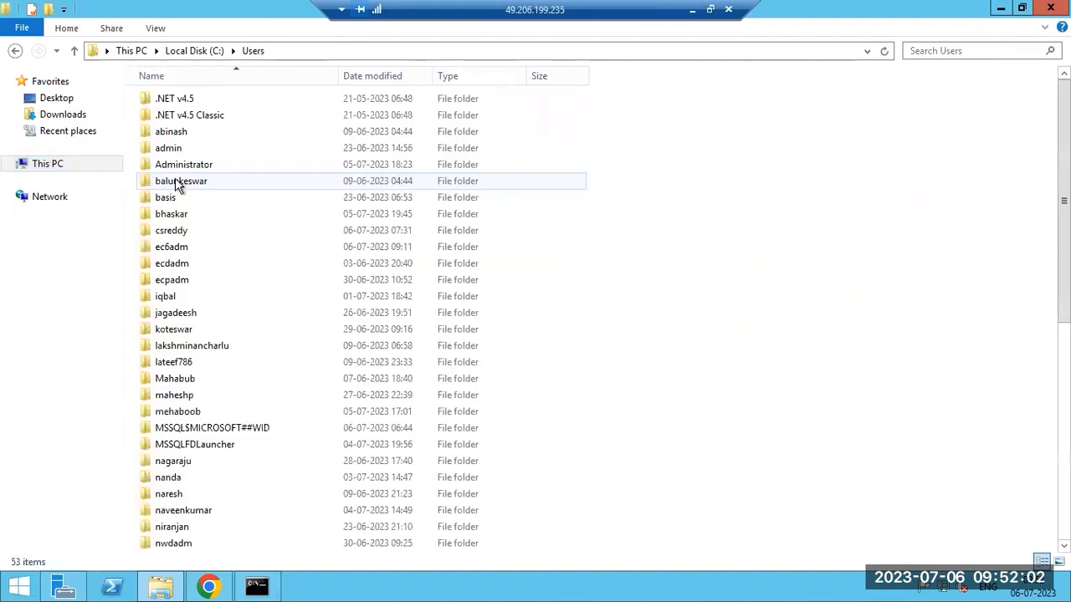
left_click(194, 50)
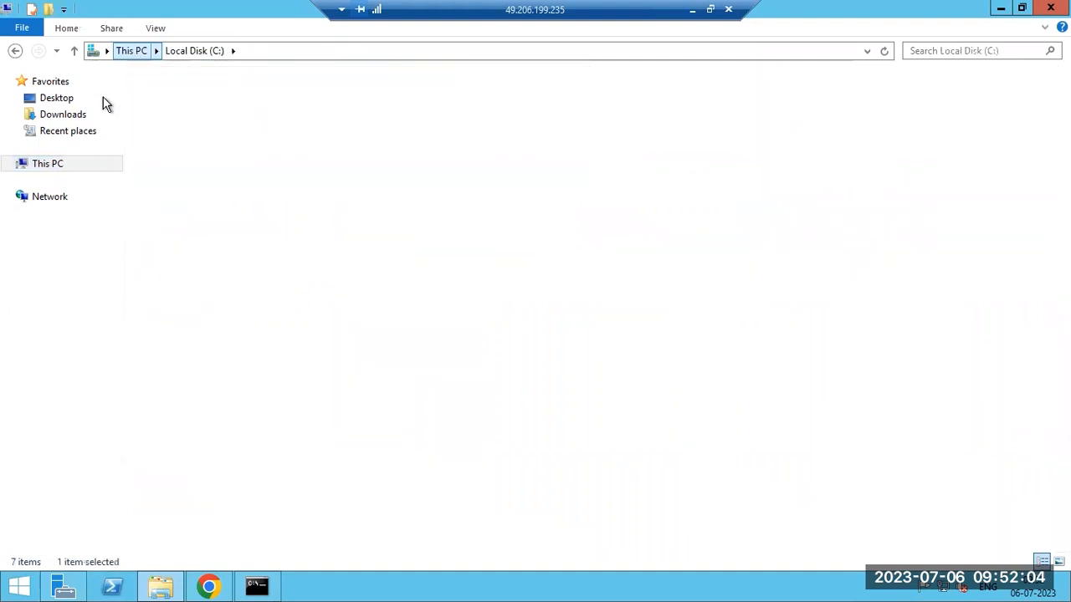
left_click(207, 585)
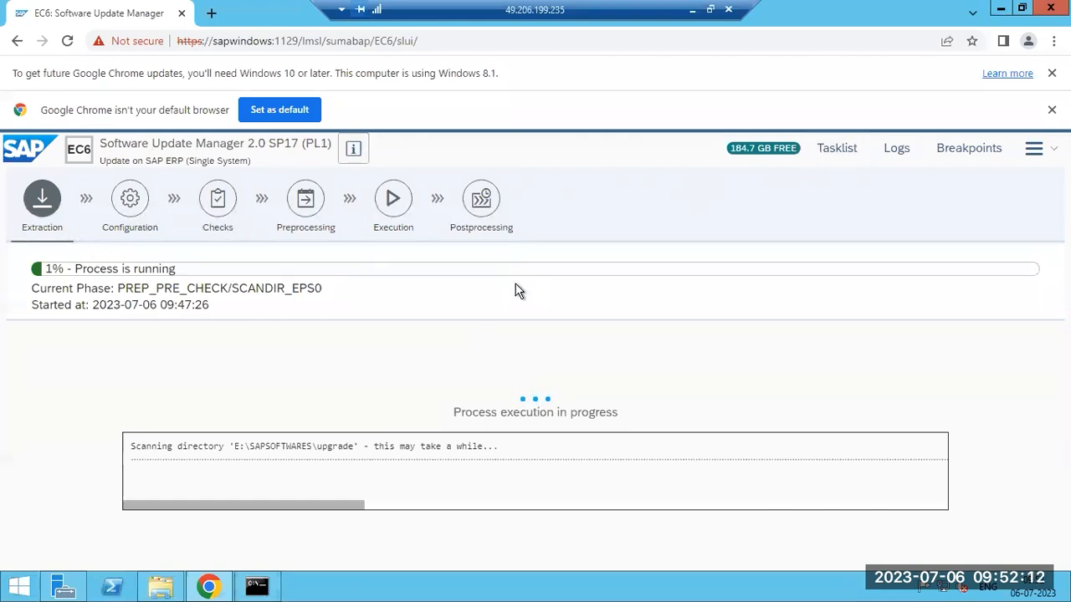
- Leave the remote session to view the Paint diagram of the update phases, then return to the Software Update Manager session
left_click(691, 11)
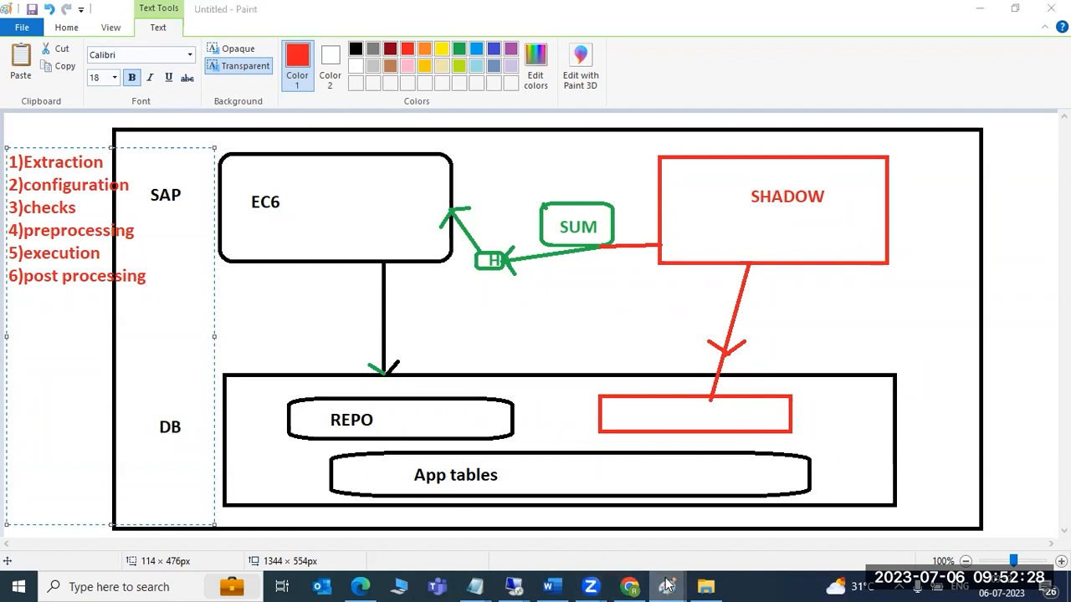
mouse_move(666, 585)
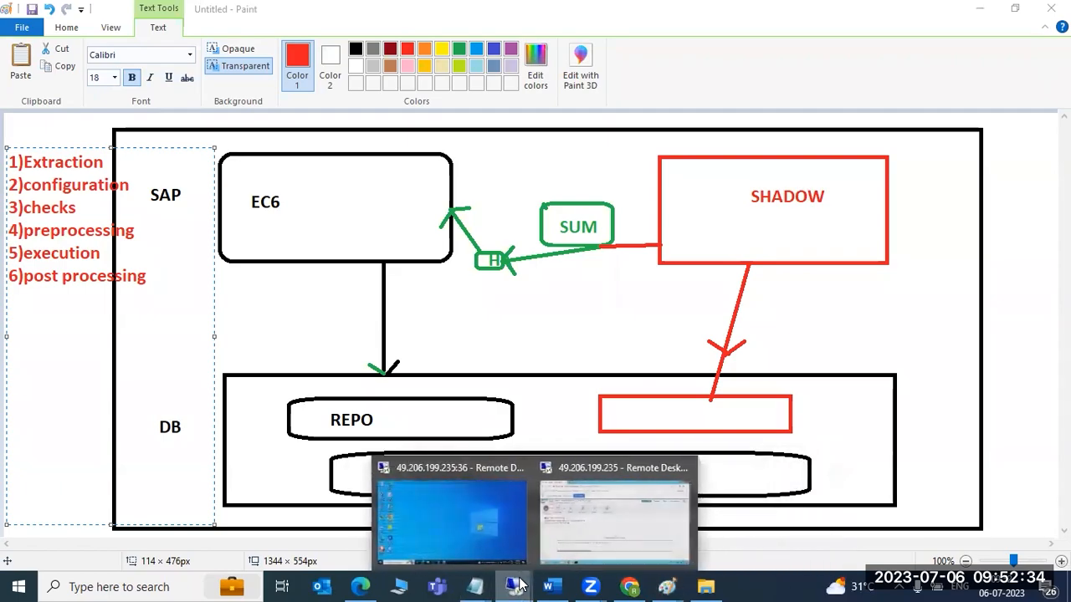
left_click(548, 526)
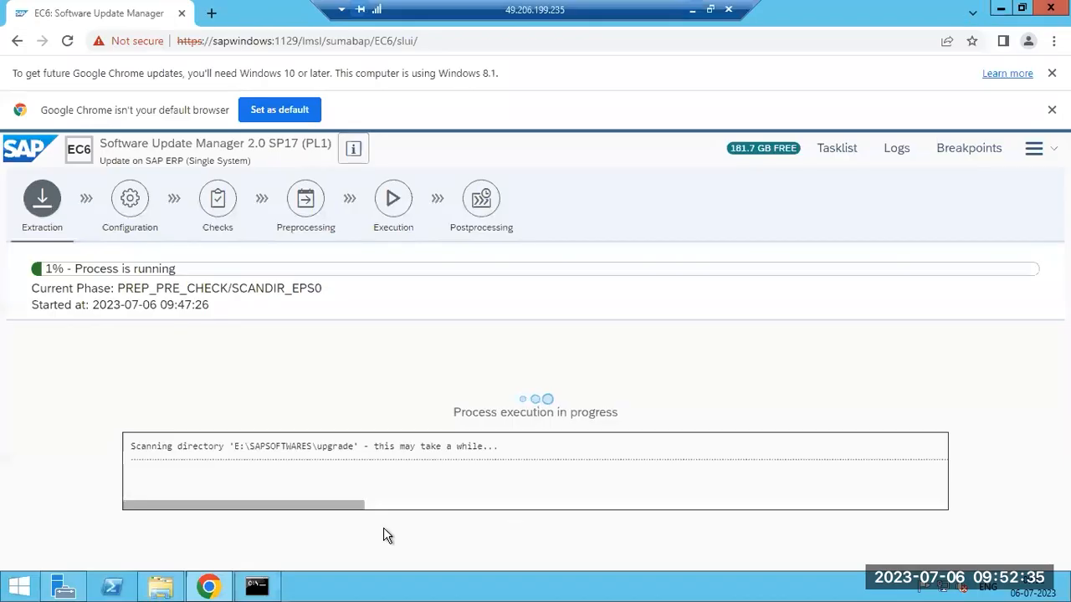
left_click(273, 587)
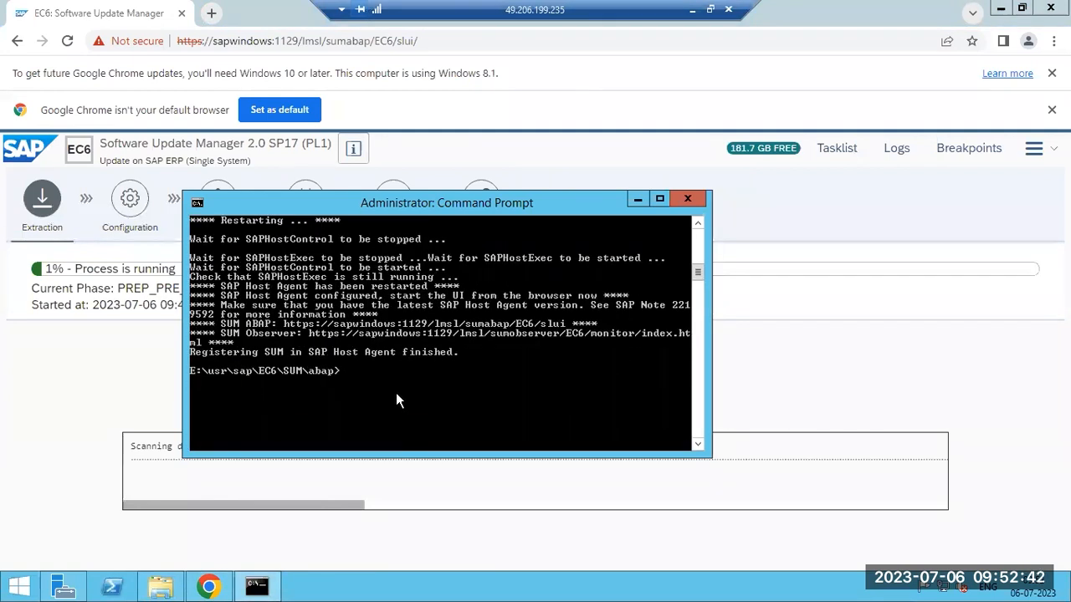
scroll(396, 395, "down", 2)
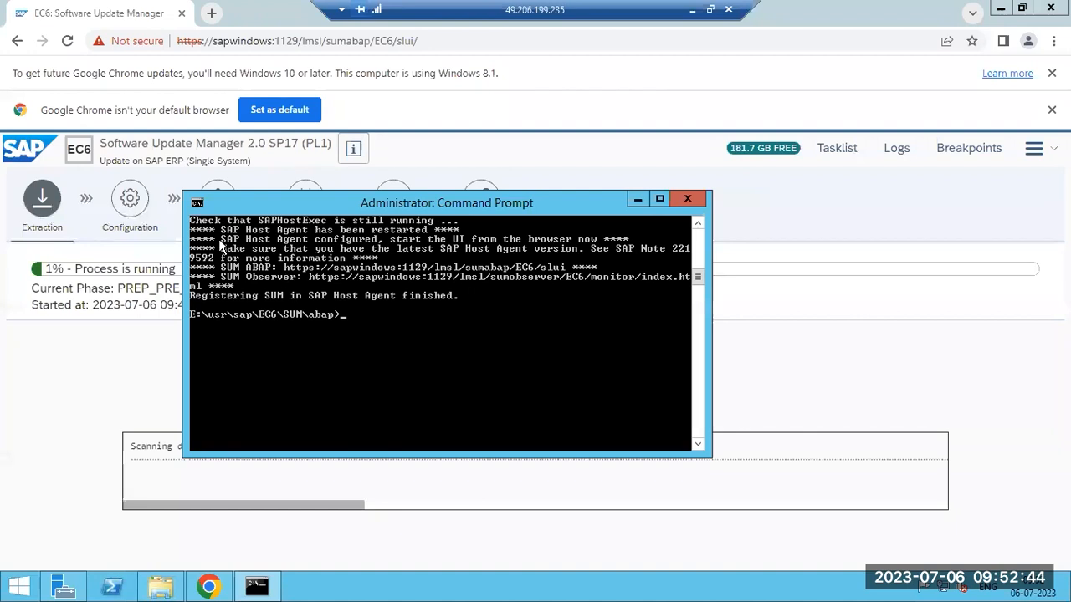
left_click(198, 203)
mouse_move(278, 330)
left_click(330, 330)
left_click_drag(308, 276, 684, 277)
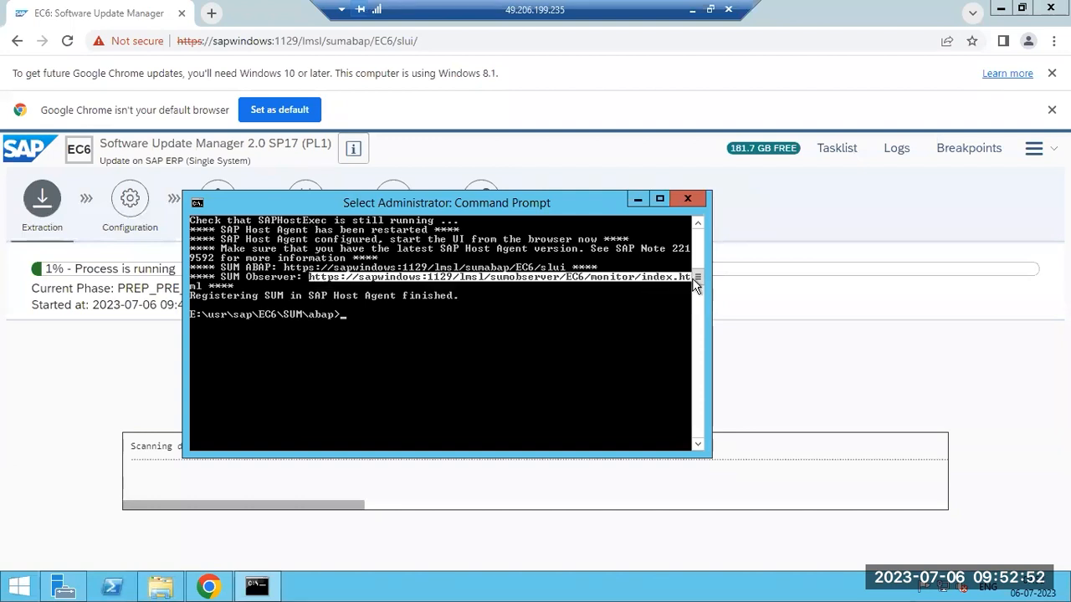
left_click(197, 203)
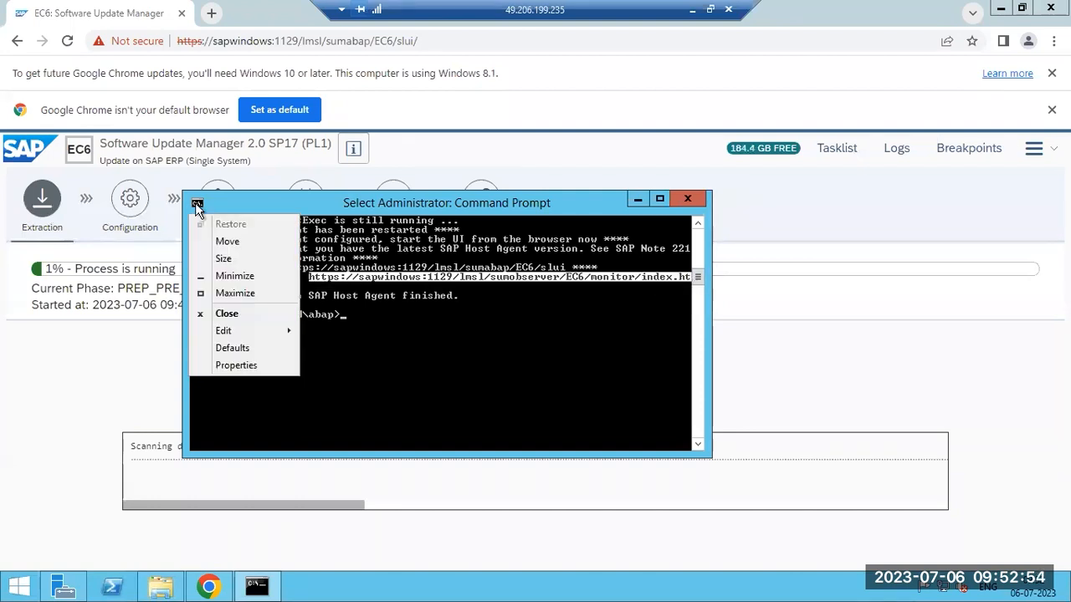
mouse_move(250, 330)
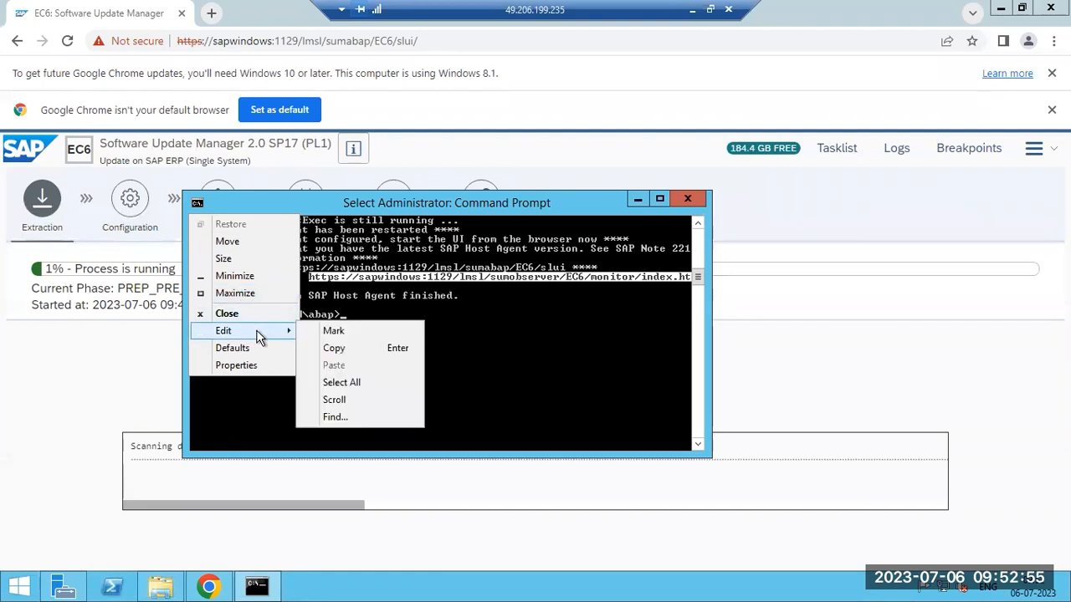
left_click(336, 349)
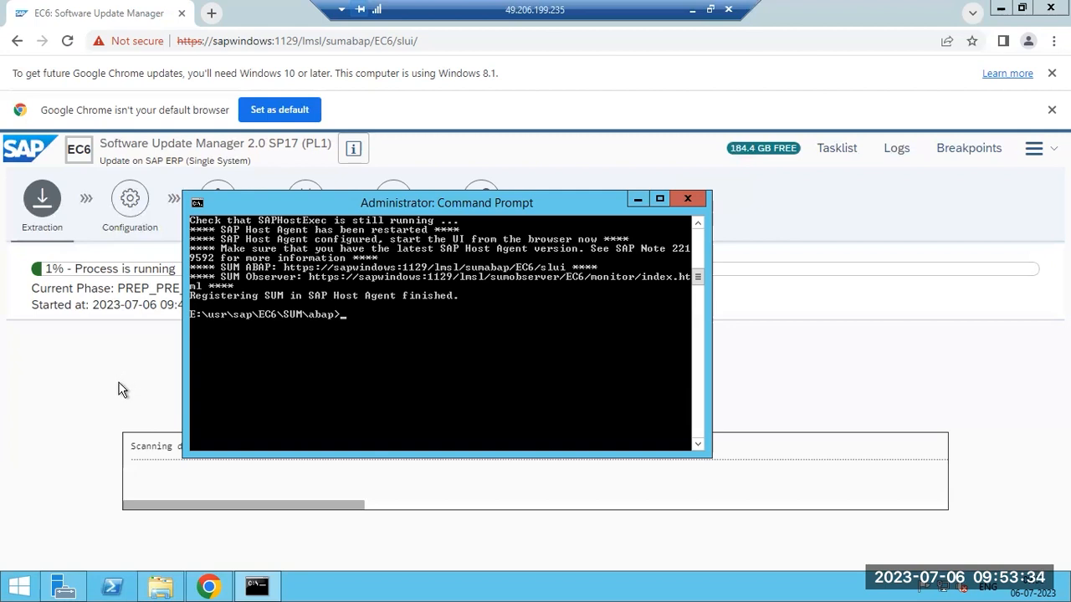
- Show the desktop, then revisit Command Prompt, File Explorer and Chrome to check the SUM scan progress
right_click(323, 588)
left_click(362, 522)
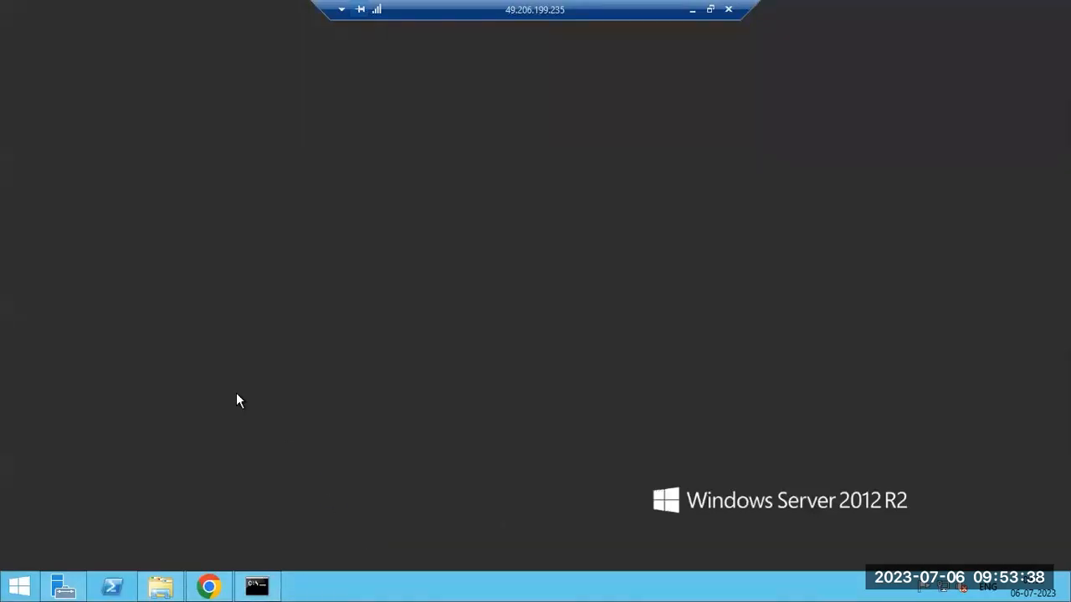
left_click(257, 587)
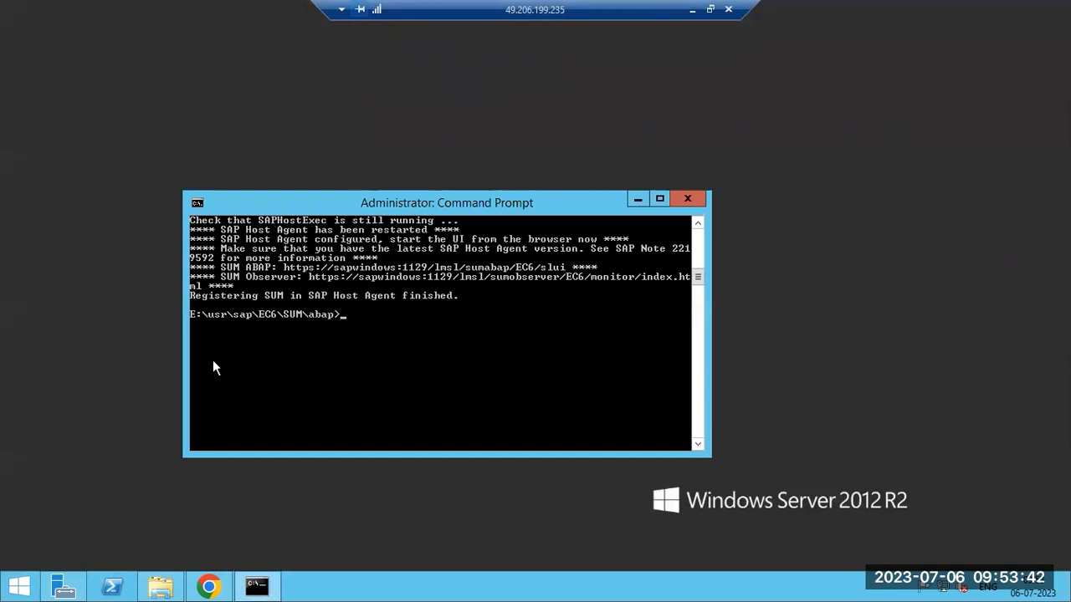
left_click(163, 587)
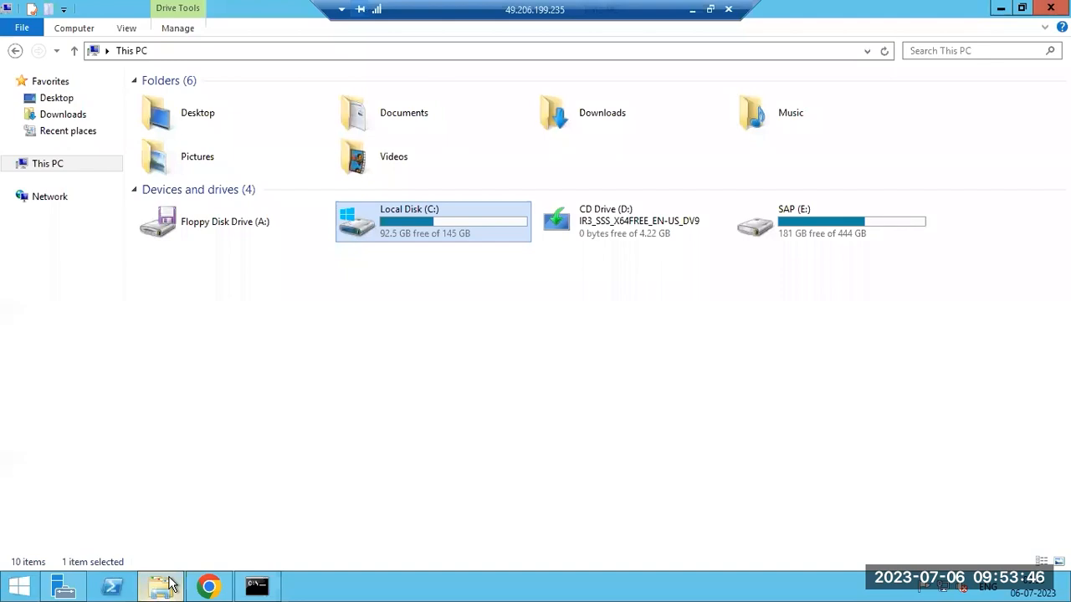
left_click(166, 586)
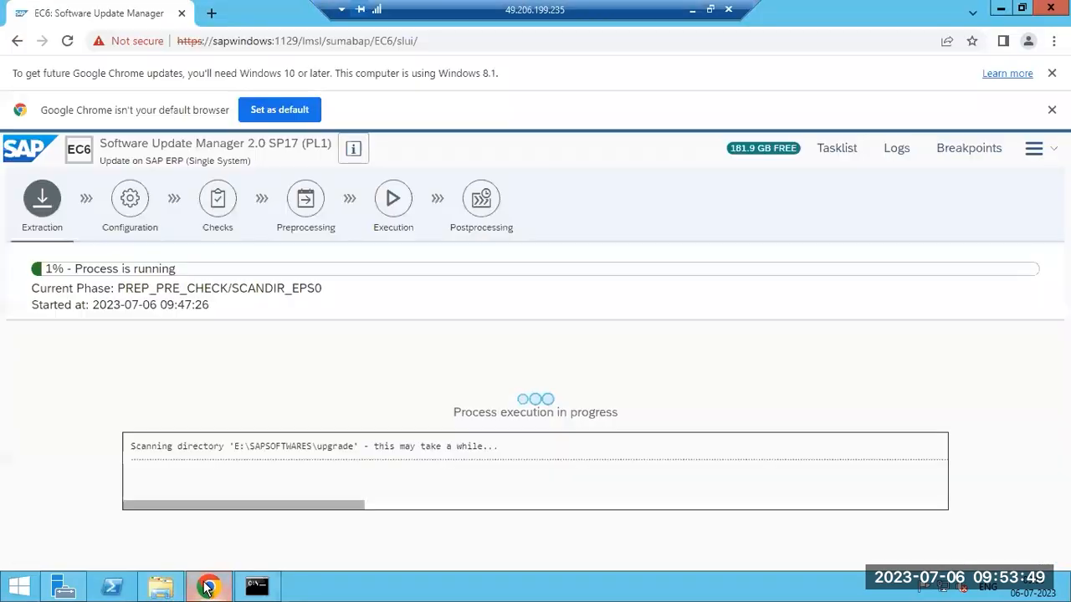
left_click(209, 586)
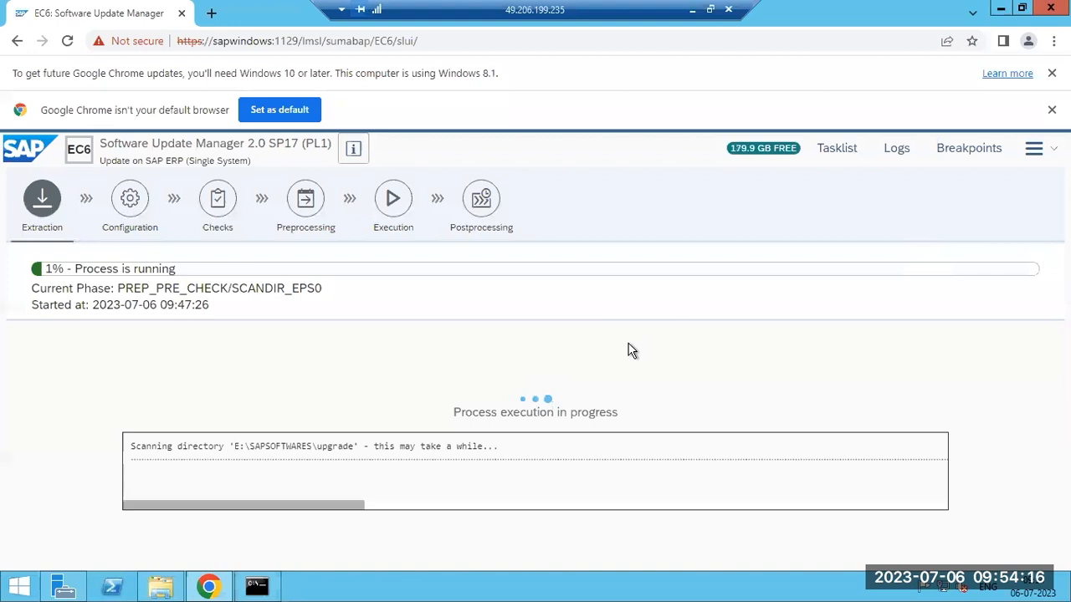
- Clear the open windows to the desktop, then disconnect this remote session and switch to the other Remote Desktop session
left_click(209, 583)
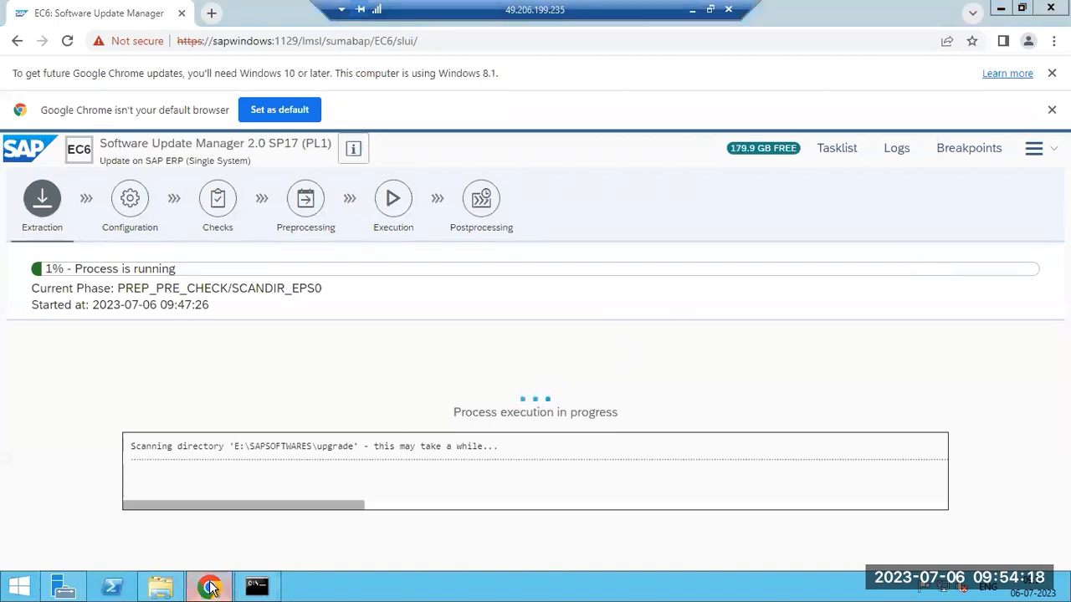
right_click(595, 585)
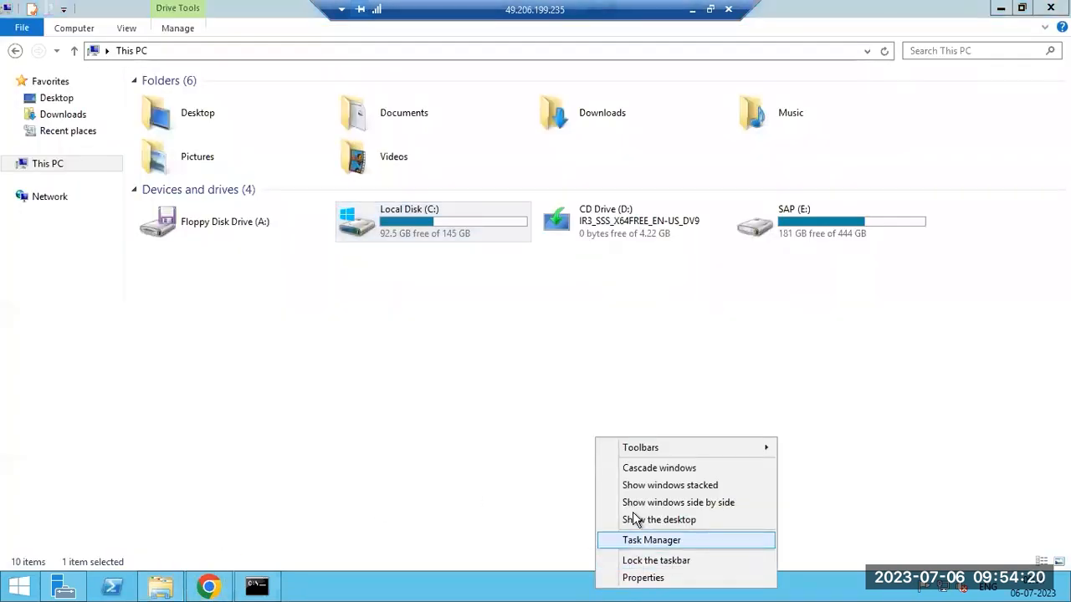
left_click(636, 518)
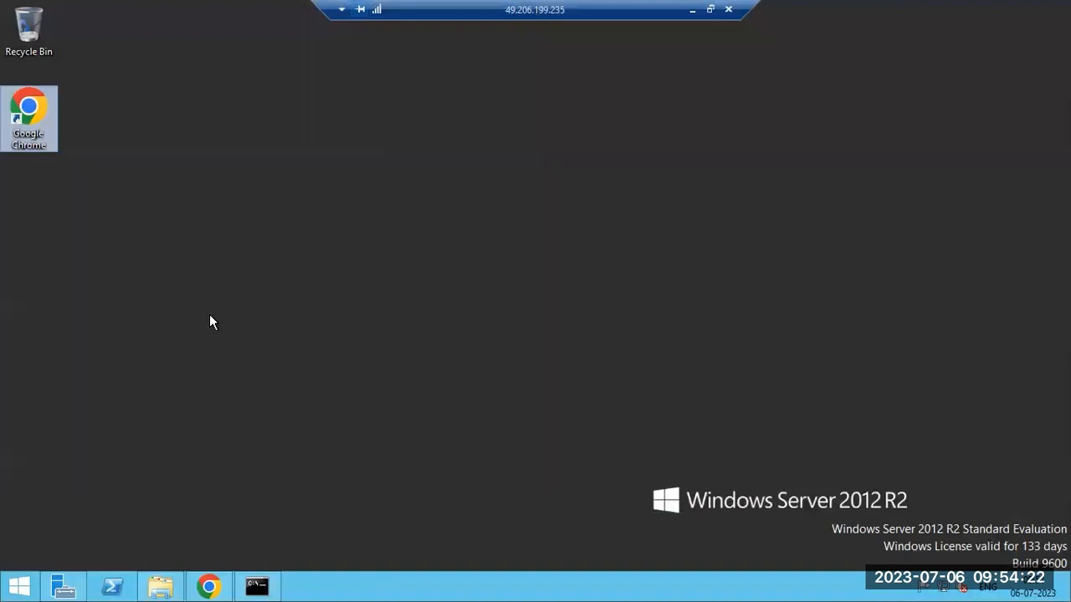
left_click(728, 10)
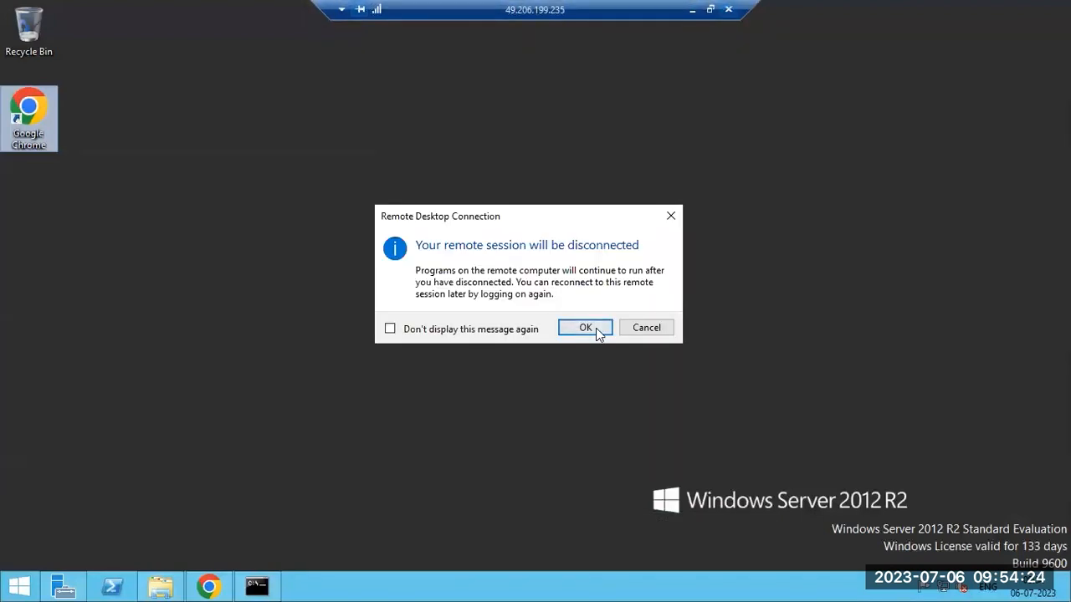
left_click(596, 328)
left_click(513, 586)
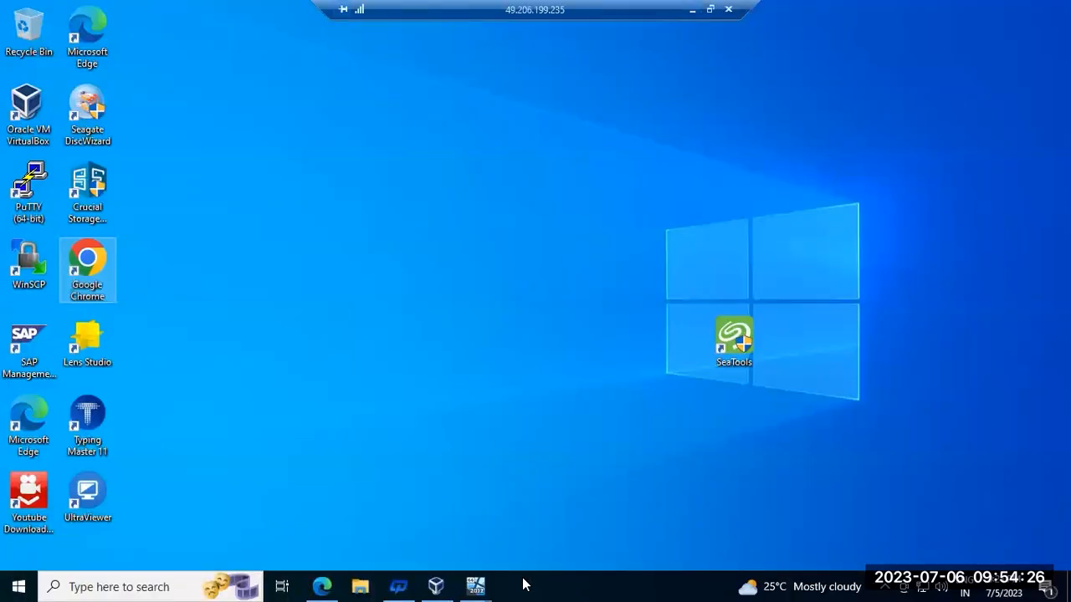